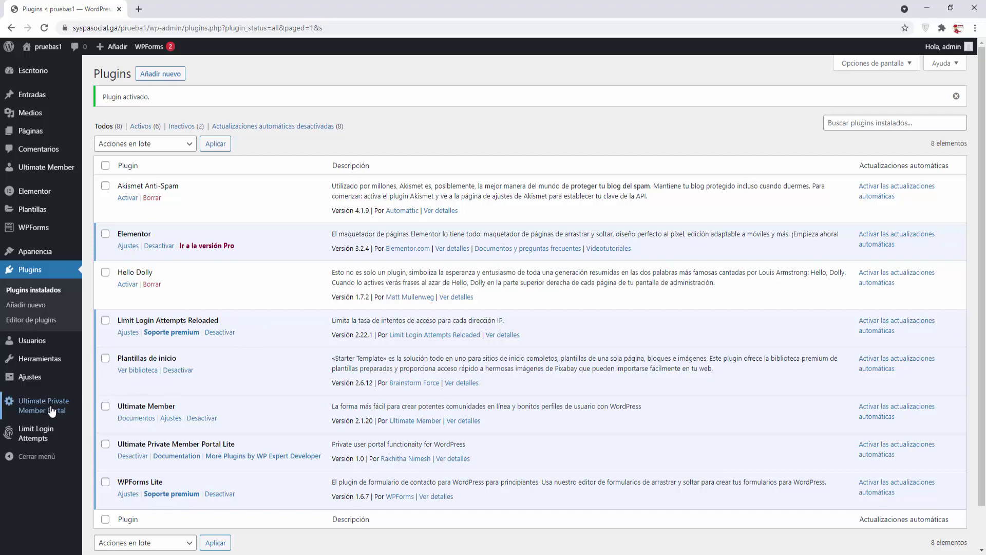
Step: Copy the [upmp_private_page_pro] shortcode from the Ultimate Private Member Portal General Settings help text
{"action": "left_click", "coordinate": [35, 411]}
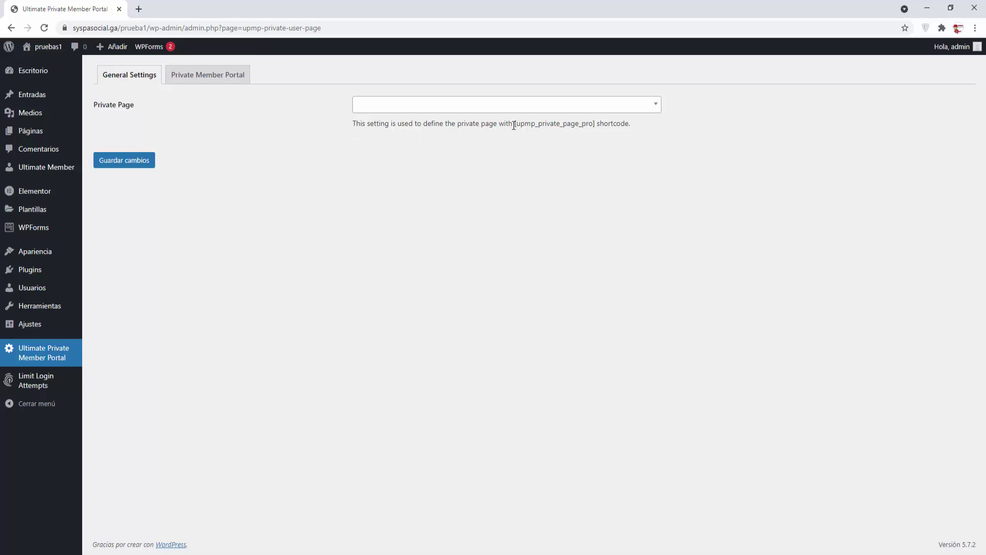
{"action": "left_click_drag", "start_coordinate": [513, 124], "coordinate": [596, 122]}
{"action": "right_click", "coordinate": [596, 123]}
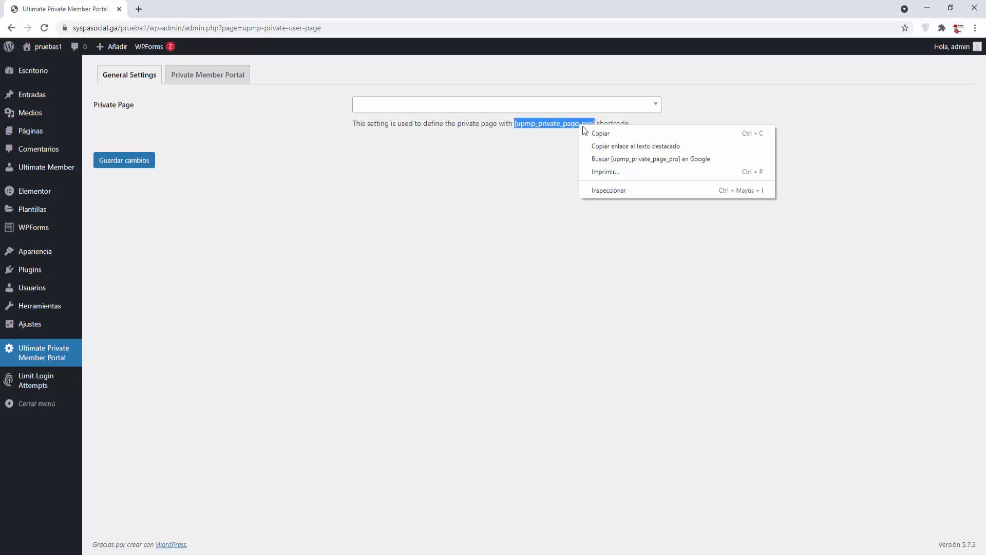
{"action": "left_click", "coordinate": [585, 135]}
{"action": "left_click", "coordinate": [539, 137]}
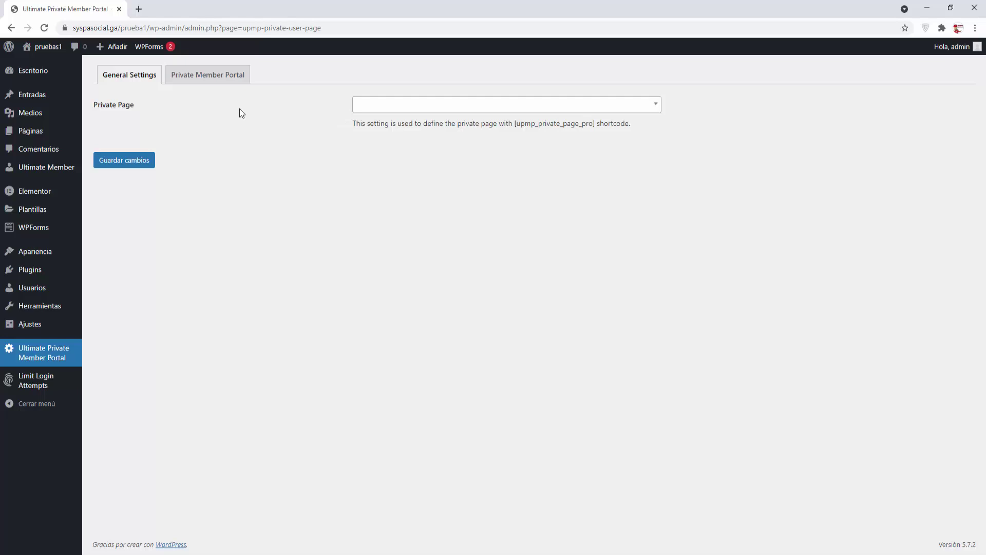
Step: Create and publish a page titled 'pagina privada 1' from Páginas > Añadir nueva in a new tab
{"action": "mouse_move", "coordinate": [32, 136]}
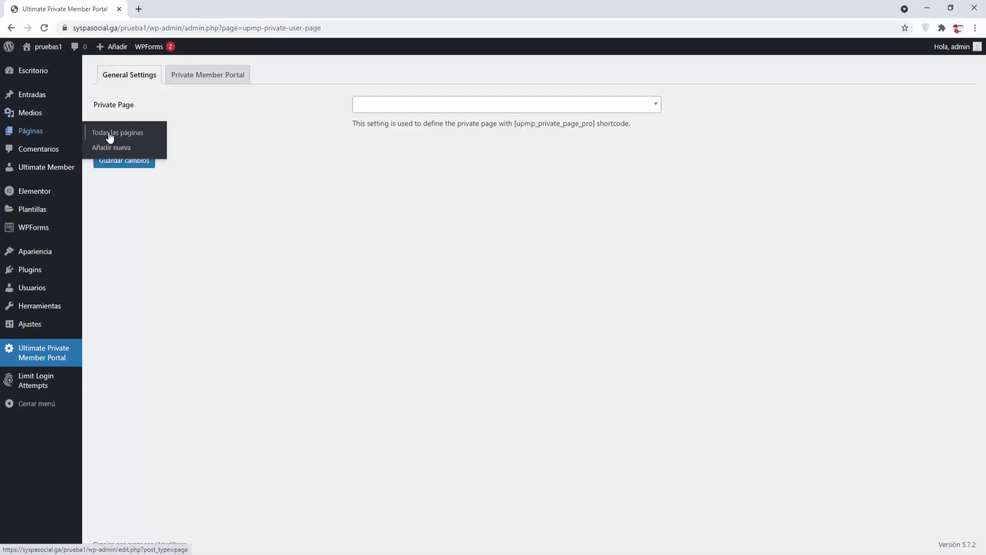
{"action": "right_click", "coordinate": [119, 152]}
{"action": "left_click", "coordinate": [146, 156]}
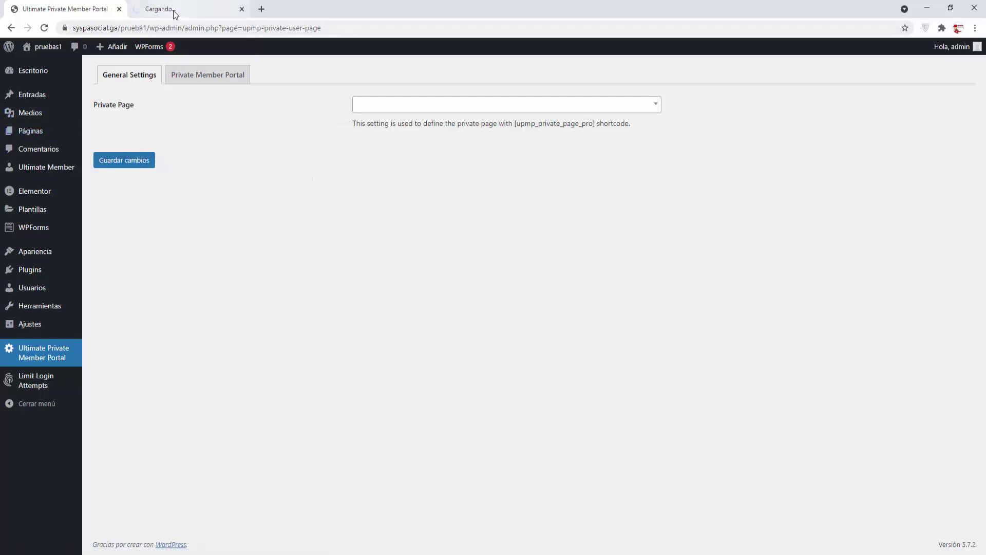
{"action": "left_click", "coordinate": [175, 9]}
{"action": "type", "text": "pagi"}
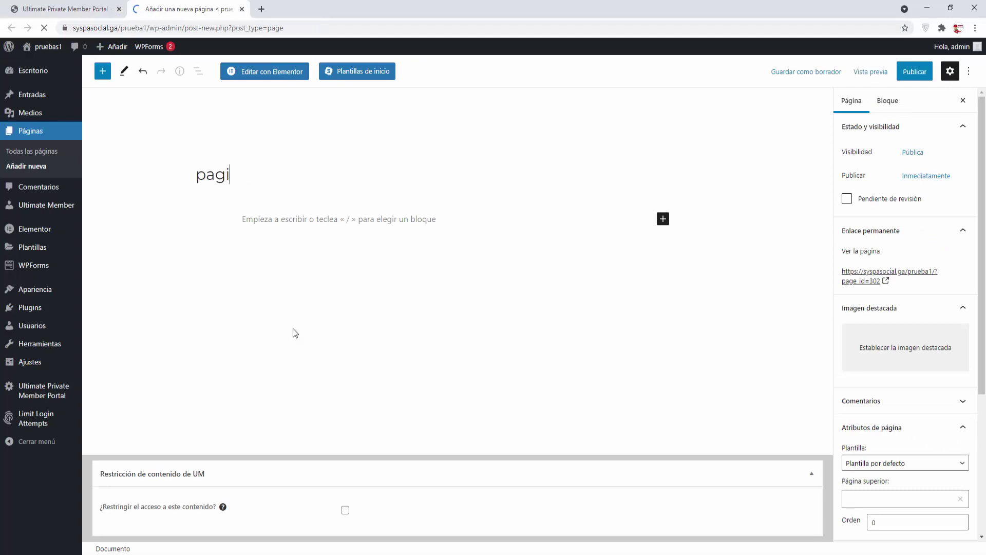
{"action": "type", "text": "na privada 1"}
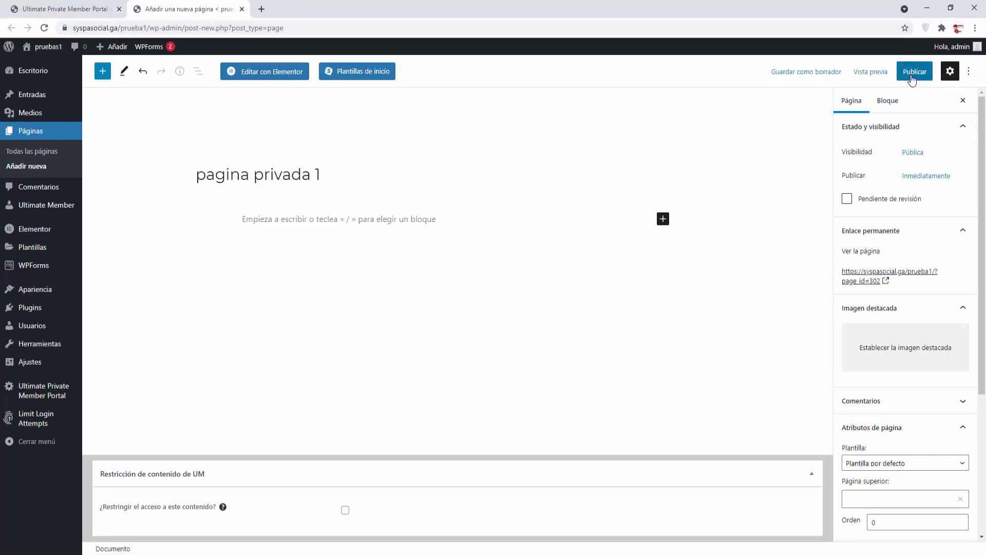
{"action": "left_click", "coordinate": [912, 72]}
{"action": "left_click", "coordinate": [893, 74]}
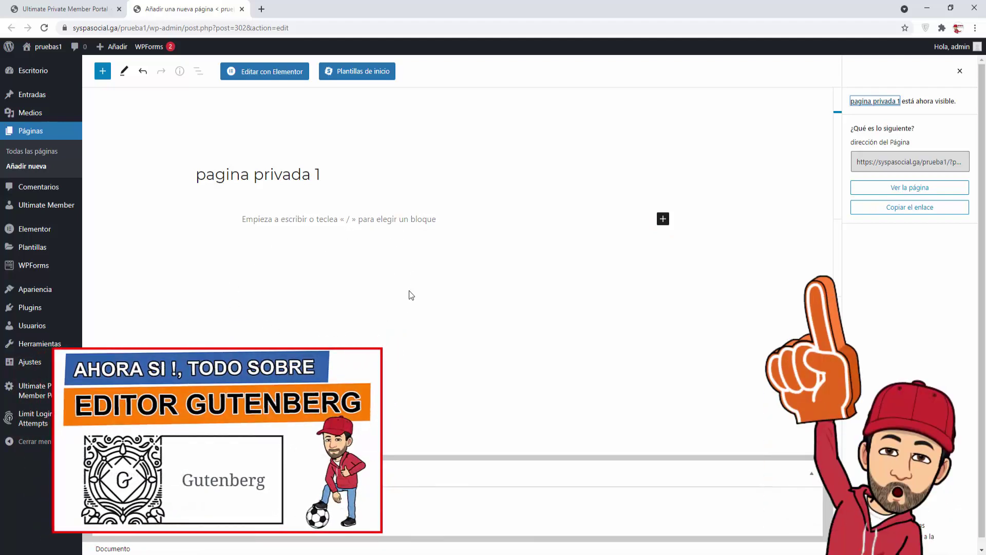
{"action": "left_click", "coordinate": [662, 219]}
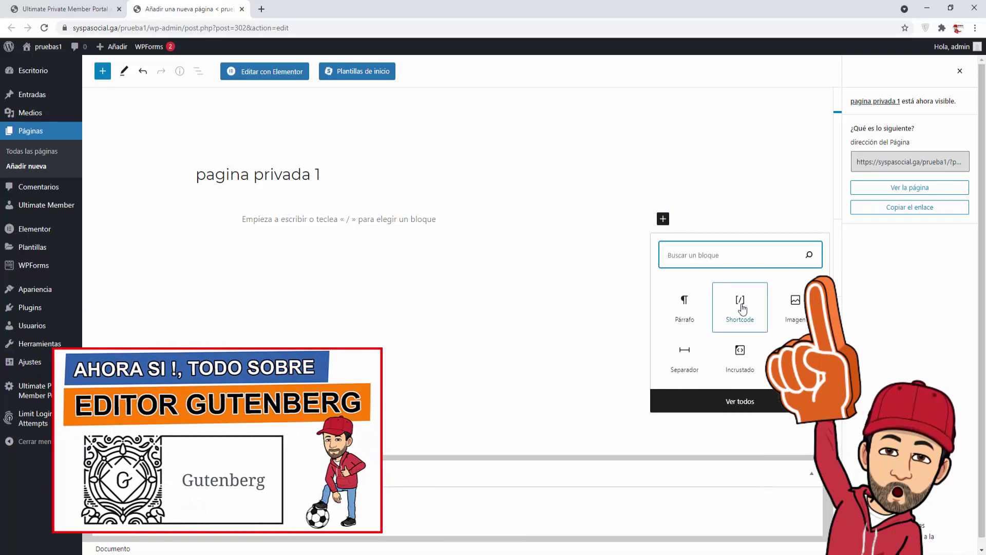
Step: Paste the shortcode into a block, remove that block, update the page, and open it in Elementor
{"action": "left_click", "coordinate": [741, 306]}
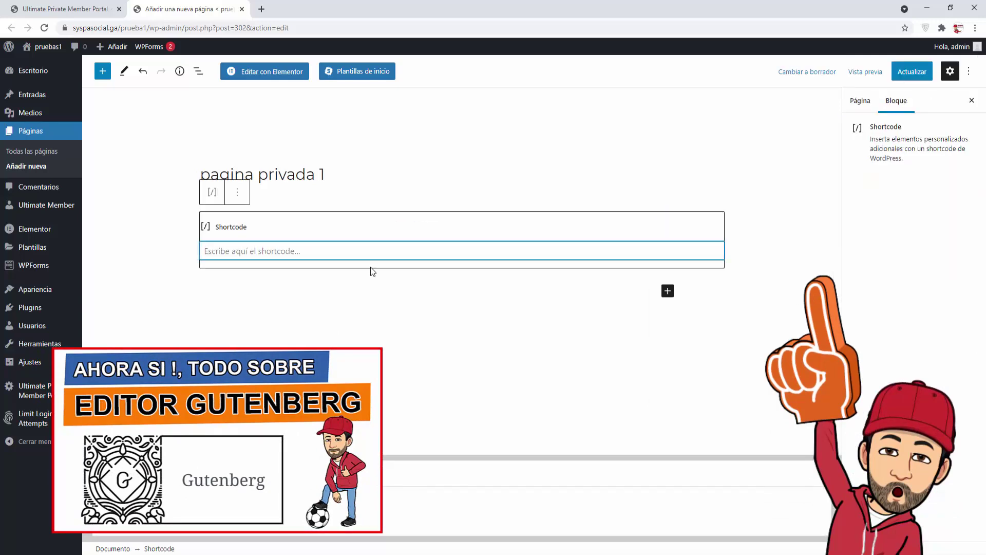
{"action": "key", "text": "ctrl+v"}
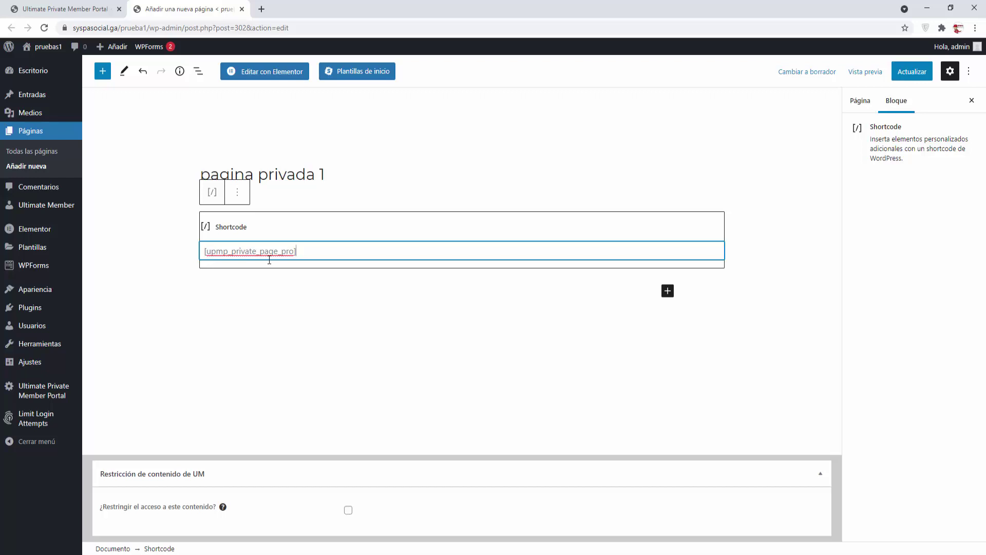
{"action": "left_click", "coordinate": [237, 195]}
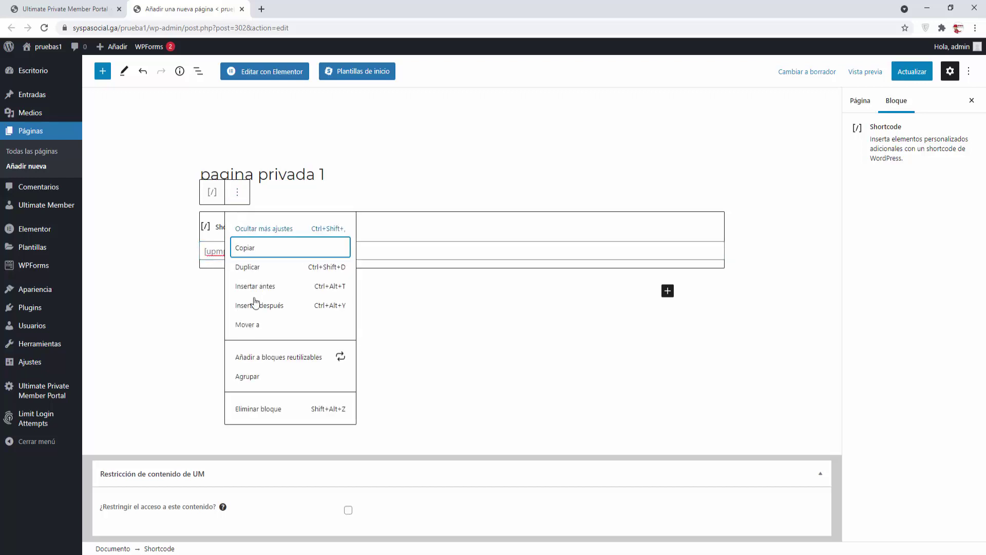
{"action": "left_click", "coordinate": [260, 409]}
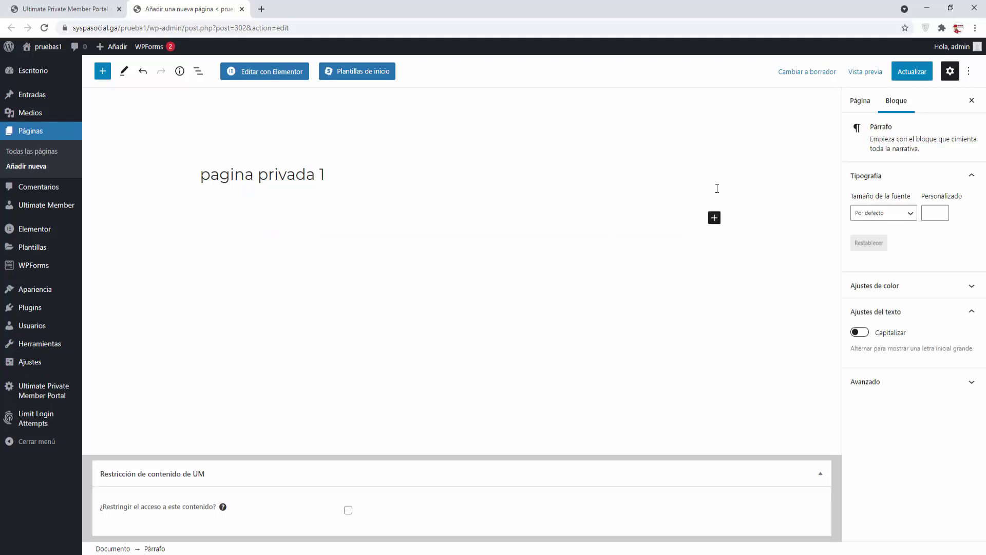
{"action": "left_click", "coordinate": [921, 77]}
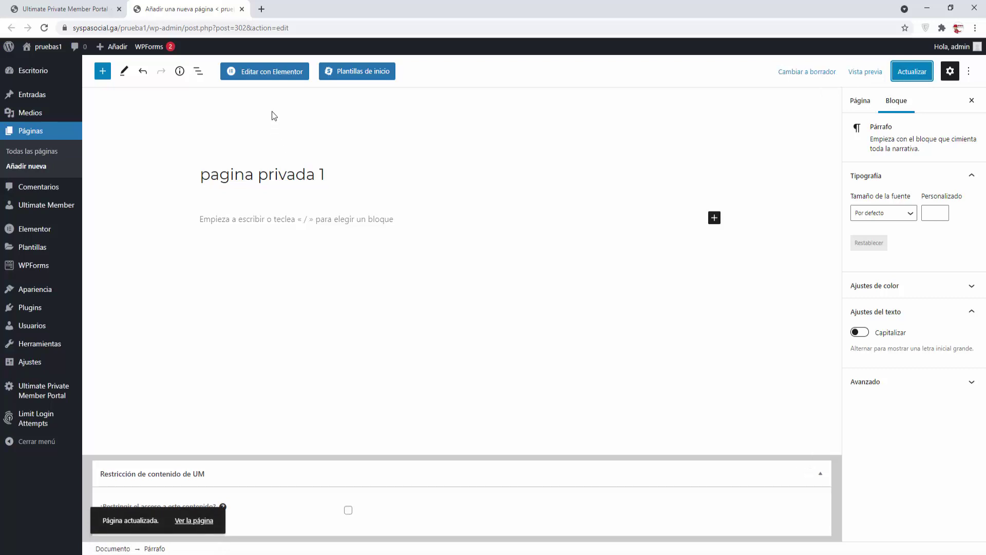
{"action": "left_click", "coordinate": [282, 74]}
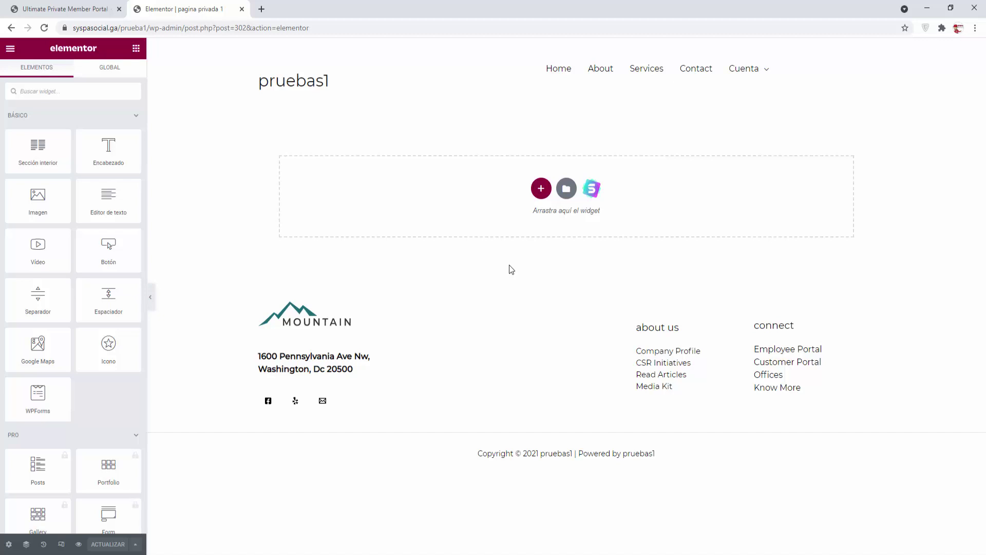
Step: Add a one-column section with a centred heading 'Este contenido es para mis clientes'
{"action": "left_click", "coordinate": [541, 189]}
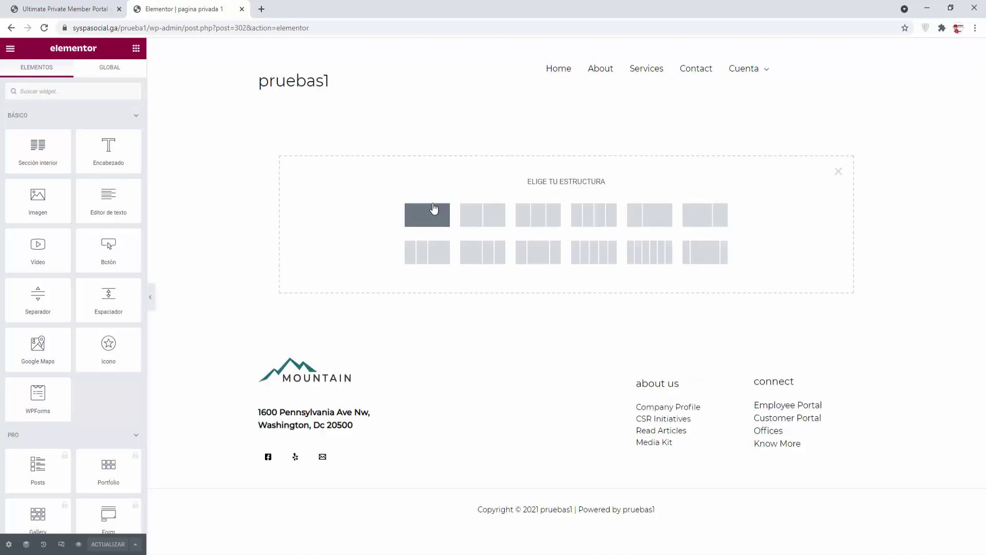
{"action": "left_click", "coordinate": [434, 211]}
{"action": "left_click", "coordinate": [136, 49]}
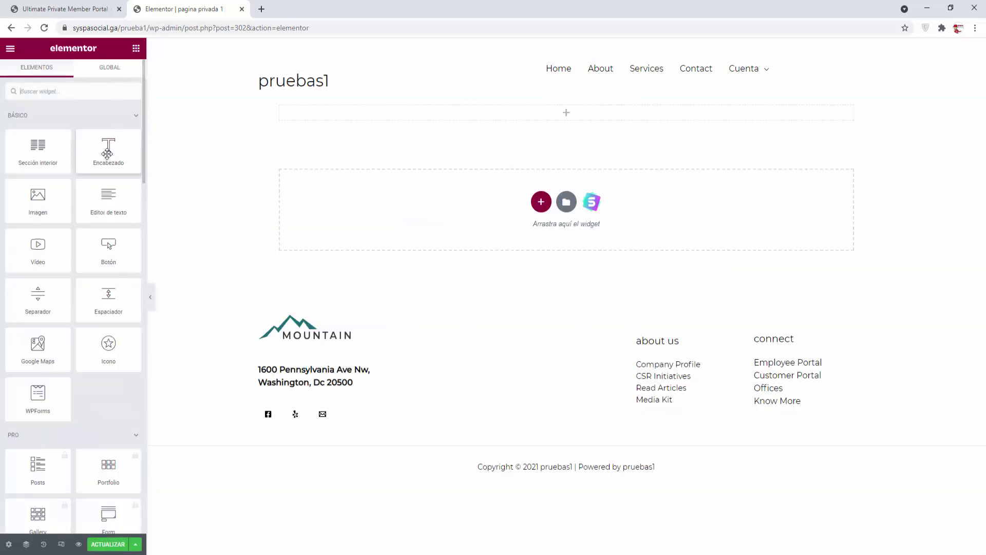
{"action": "left_click_drag", "start_coordinate": [108, 149], "coordinate": [433, 112]}
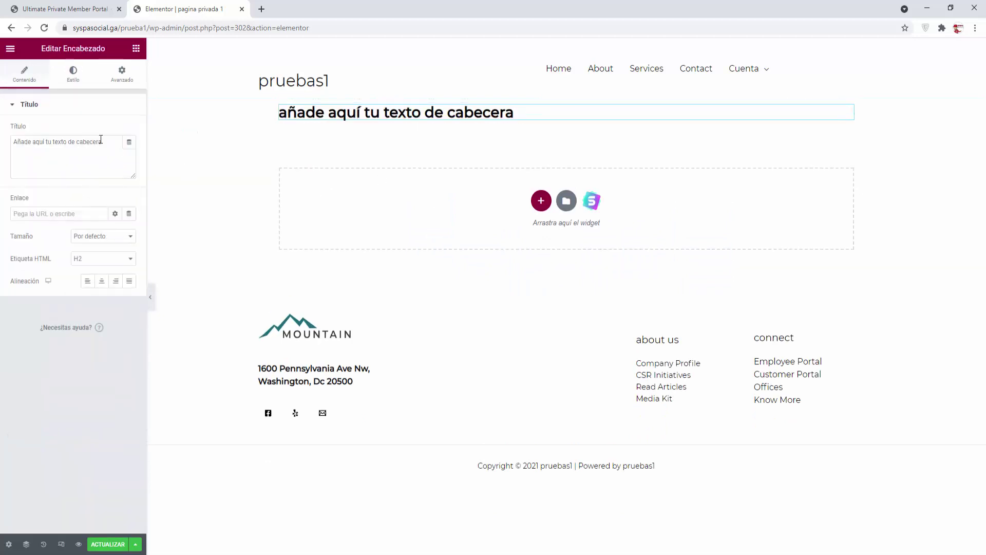
{"action": "left_click_drag", "start_coordinate": [102, 141], "coordinate": [2, 130]}
{"action": "type", "text": "Este c"}
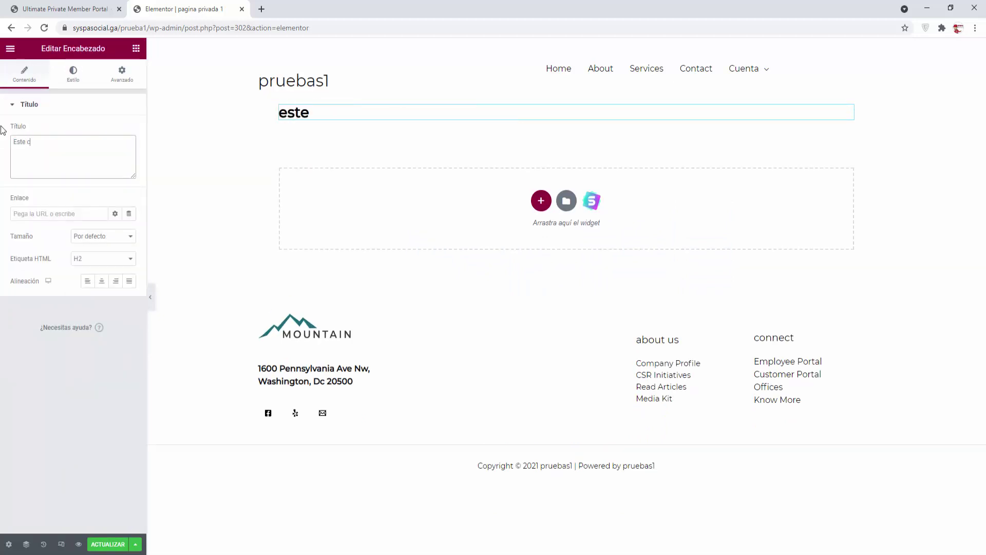
{"action": "type", "text": "ontenido es"}
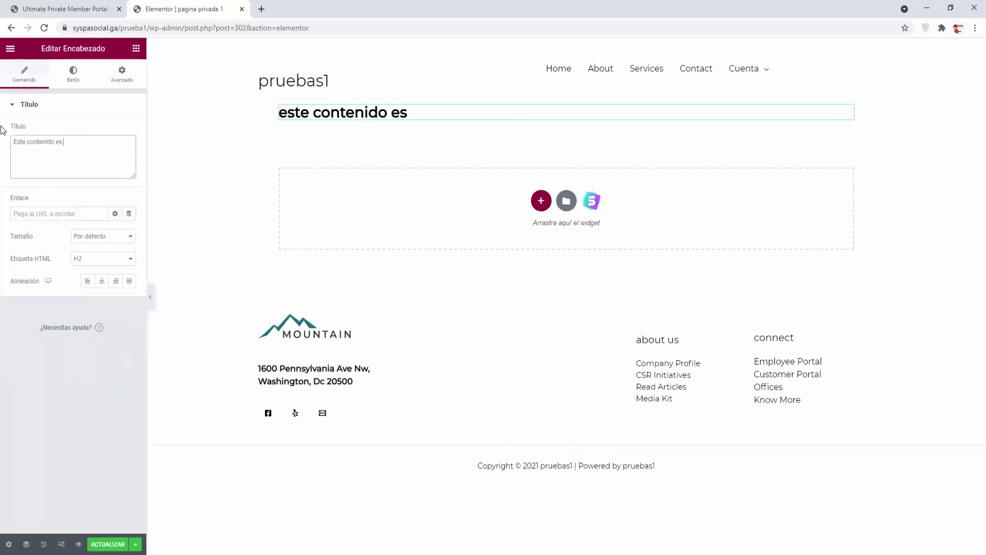
{"action": "type", "text": " para mis clientes"}
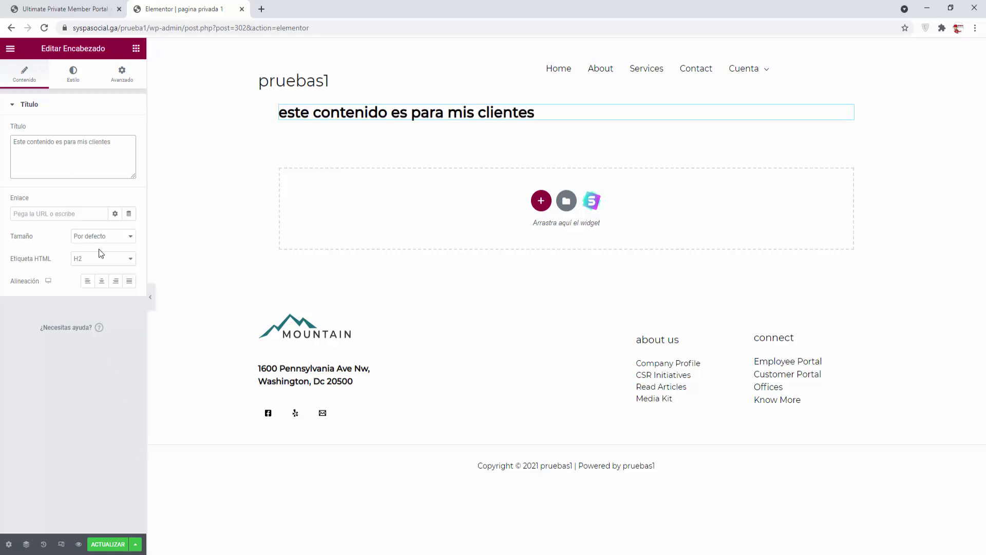
{"action": "left_click", "coordinate": [101, 280]}
{"action": "left_click", "coordinate": [541, 201]}
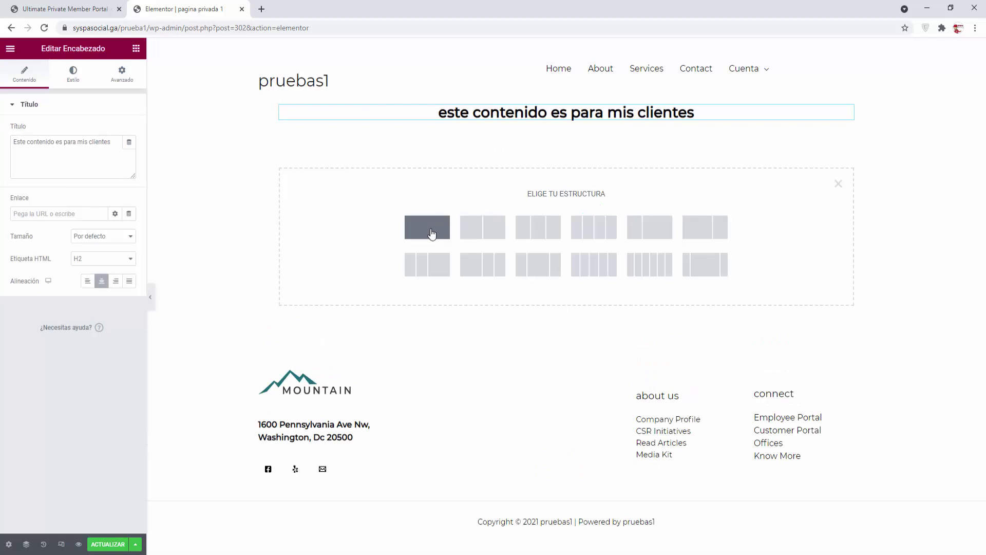
Step: Add a one-column section containing an Image Carousel widget
{"action": "left_click", "coordinate": [430, 228]}
{"action": "left_click", "coordinate": [136, 49]}
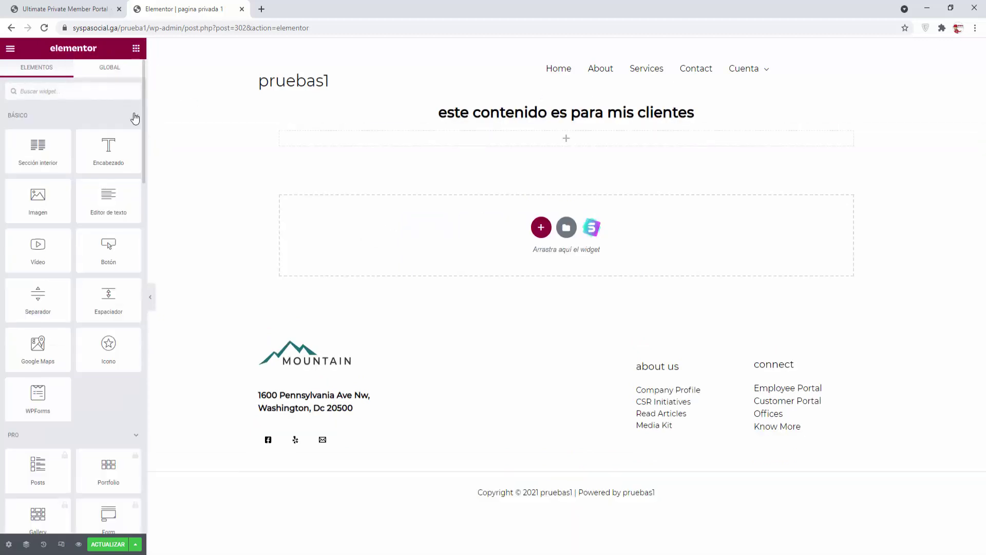
{"action": "type", "text": "ima"}
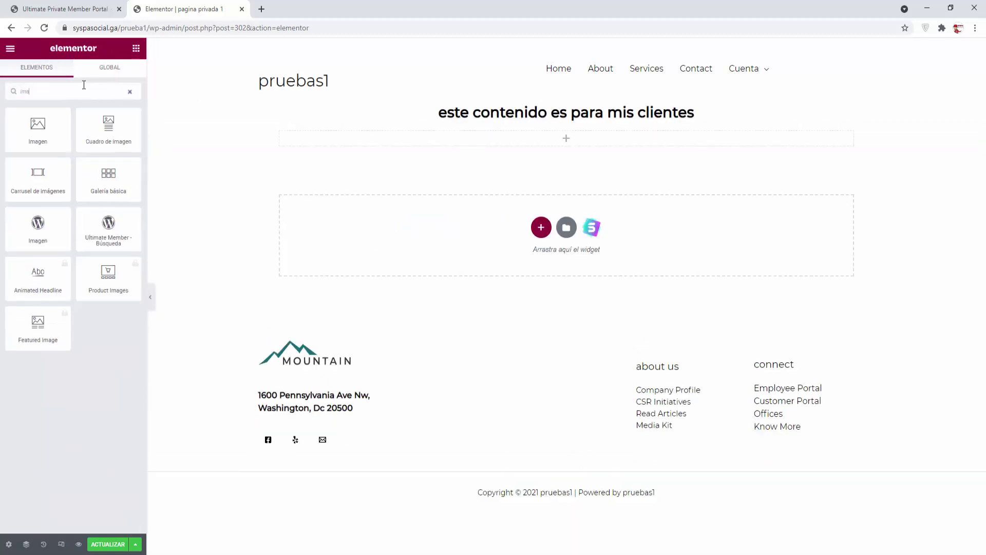
{"action": "left_click_drag", "start_coordinate": [44, 181], "coordinate": [587, 149]}
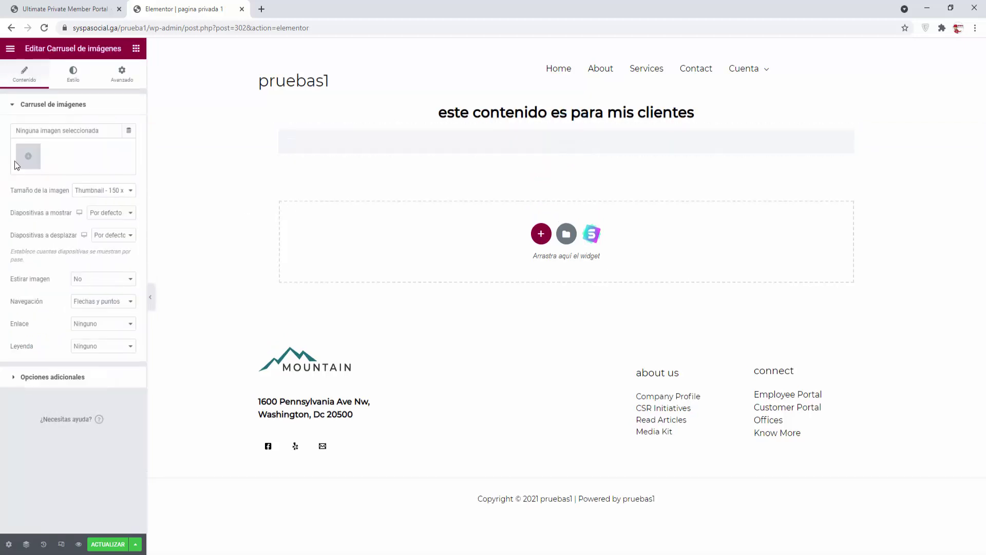
Step: Fill the carousel with a gallery of seven landscape photos from the media library
{"action": "left_click", "coordinate": [24, 161]}
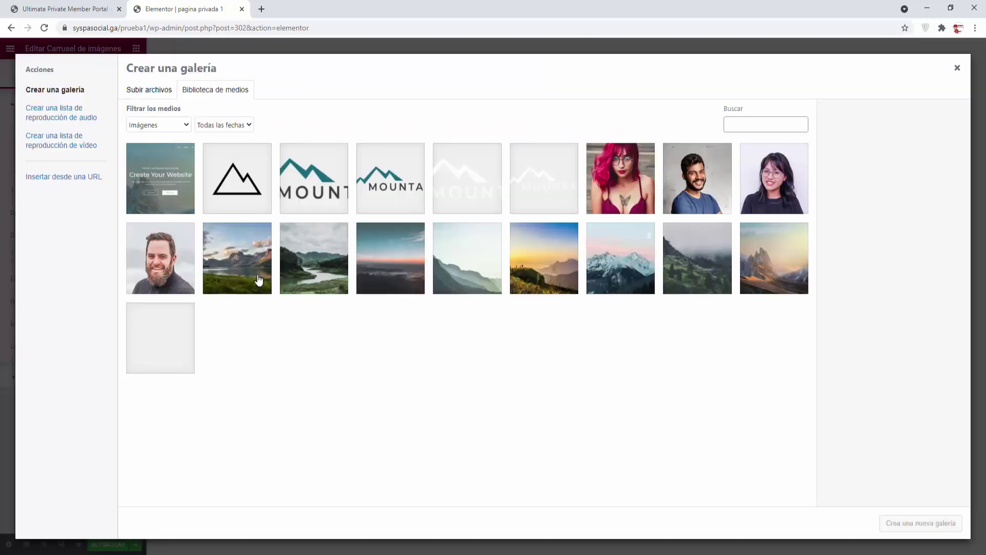
{"action": "left_click", "coordinate": [259, 278]}
{"action": "left_click", "coordinate": [337, 268]}
{"action": "left_click", "coordinate": [380, 262]}
{"action": "left_click", "coordinate": [544, 262]}
{"action": "left_click", "coordinate": [621, 262]}
{"action": "left_click", "coordinate": [704, 264]}
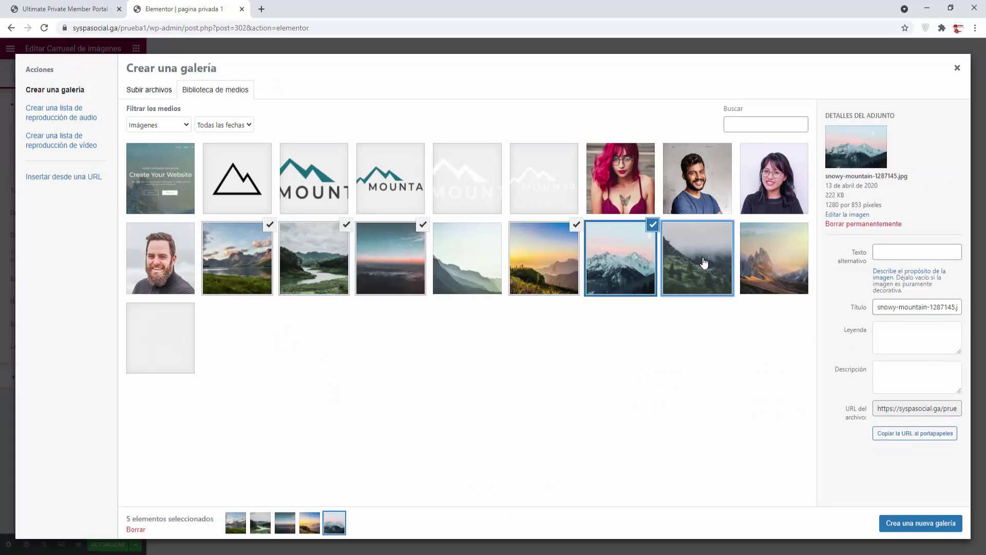
{"action": "left_click", "coordinate": [774, 261]}
{"action": "left_click", "coordinate": [891, 523]}
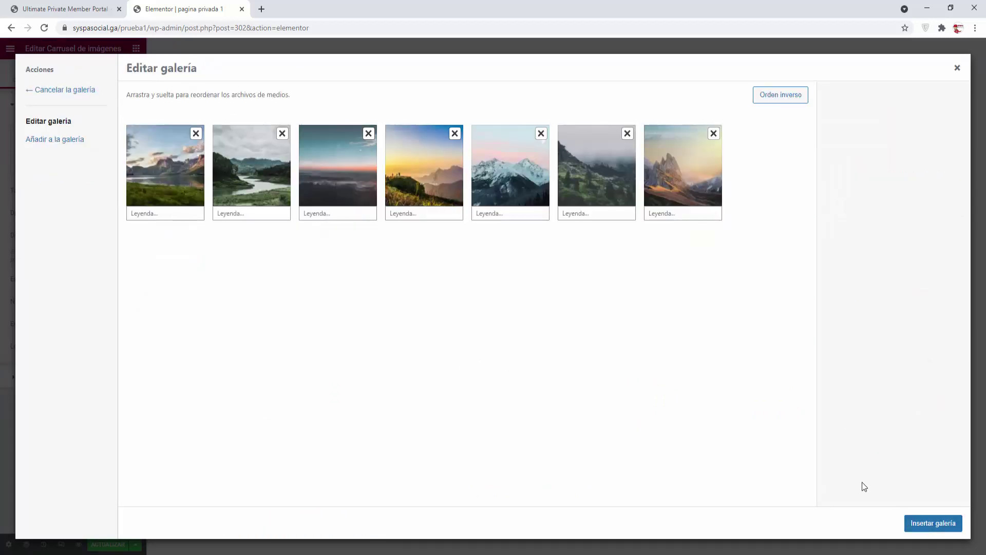
{"action": "left_click", "coordinate": [922, 523]}
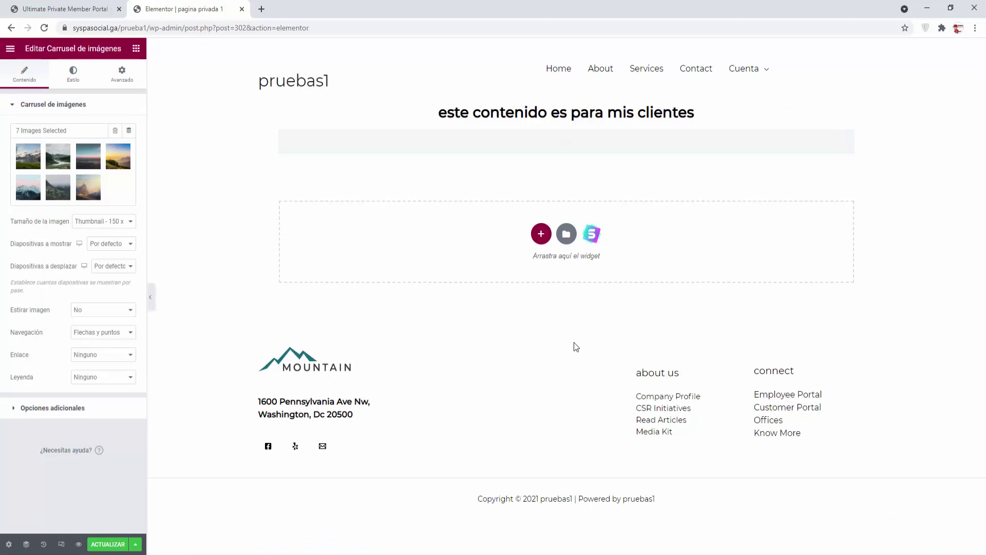
Step: Set the carousel's Tamaño de la imagen to Medium
{"action": "left_click", "coordinate": [121, 221]}
{"action": "left_click", "coordinate": [123, 245]}
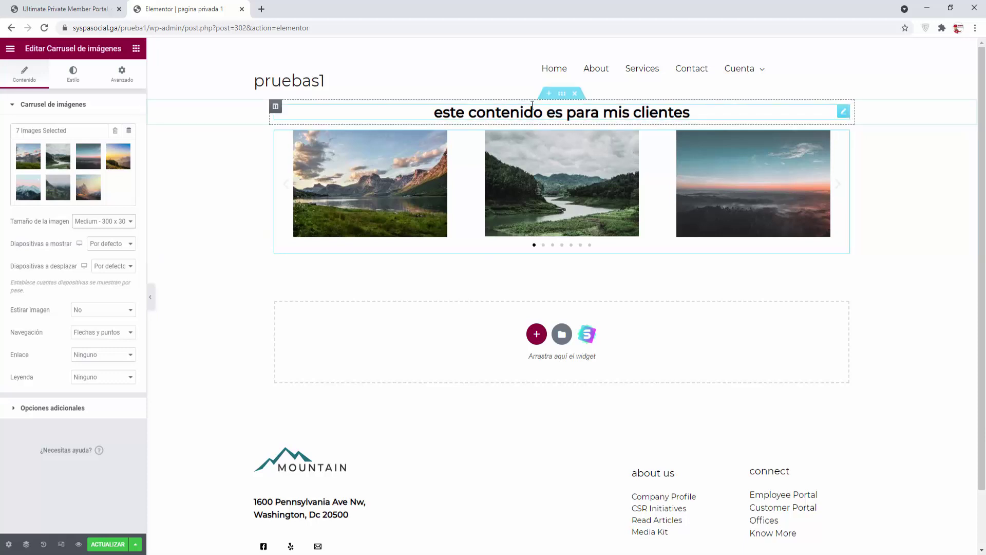
{"action": "left_click", "coordinate": [537, 343]}
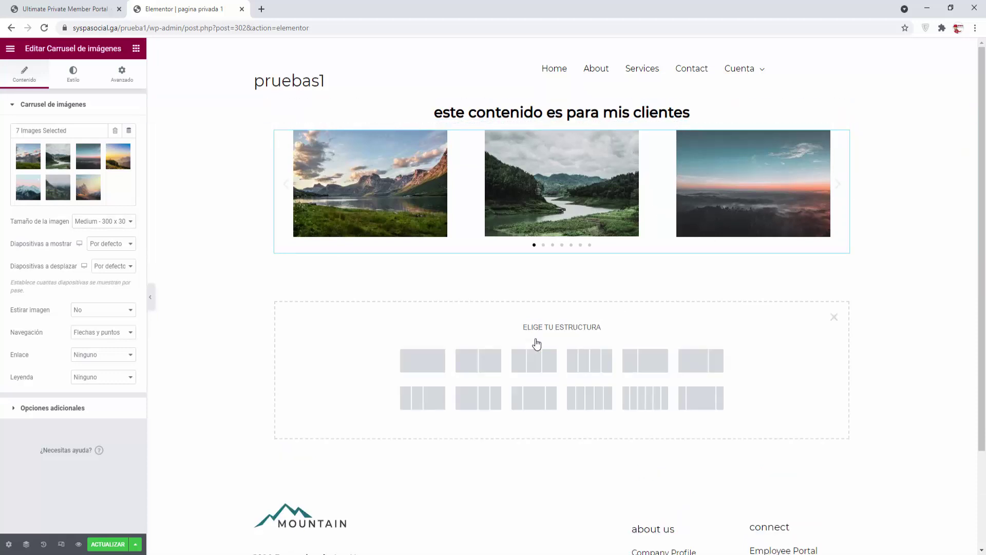
Step: Add a one-column section with a Shortcode widget holding [upmp_private_page_pro], save, and close the tab
{"action": "left_click", "coordinate": [426, 368]}
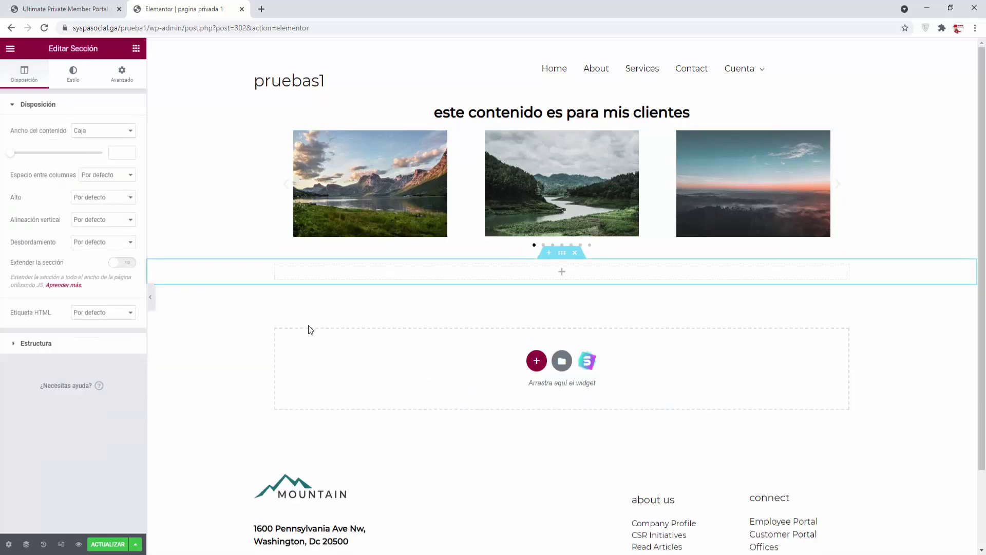
{"action": "left_click", "coordinate": [137, 50]}
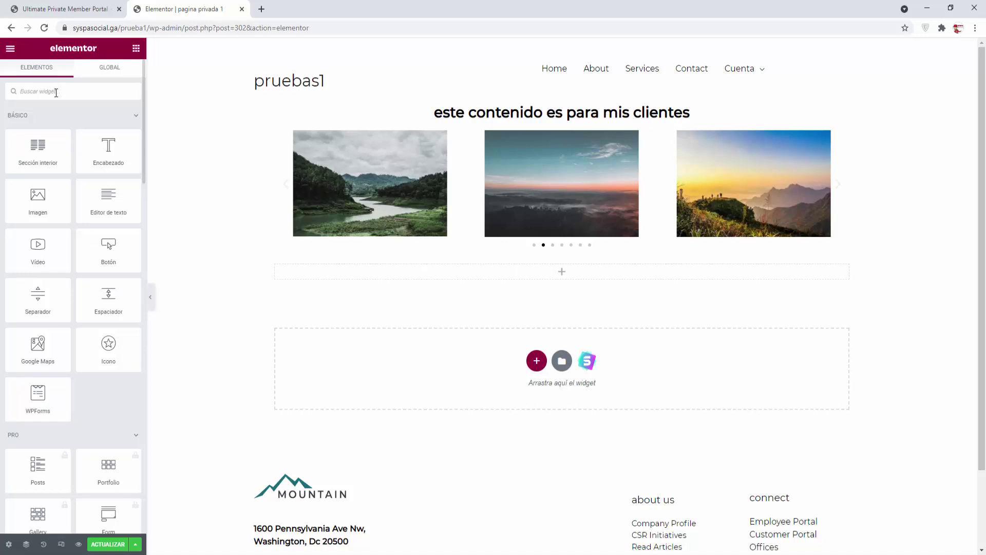
{"action": "type", "text": "shor"}
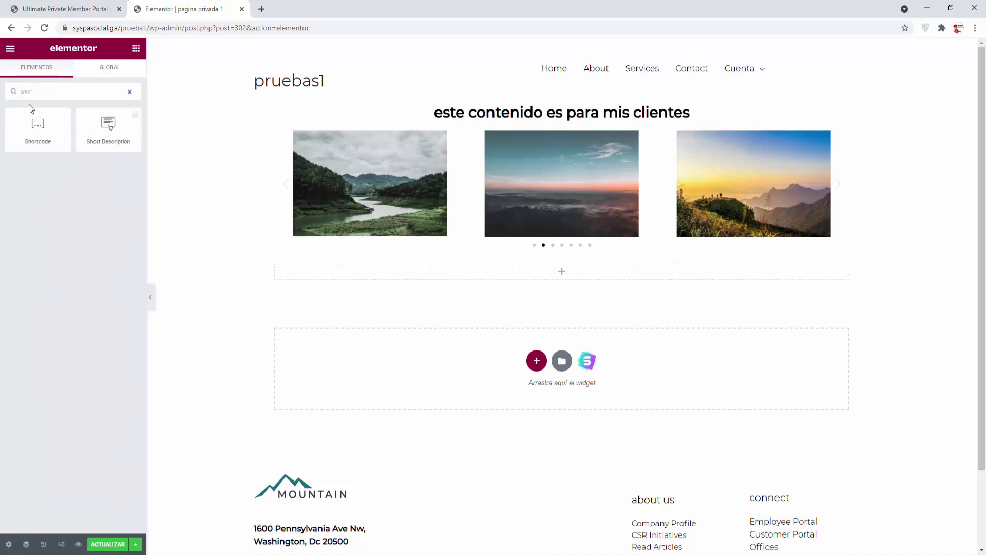
{"action": "left_click_drag", "start_coordinate": [27, 125], "coordinate": [515, 271]}
{"action": "left_click", "coordinate": [85, 166]}
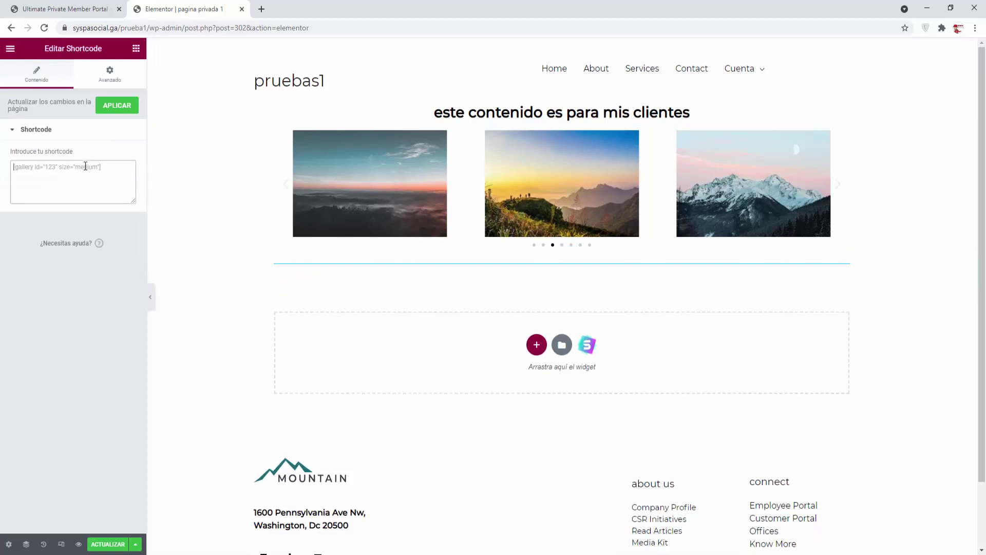
{"action": "type", "text": "[upmp_private_page_pro]"}
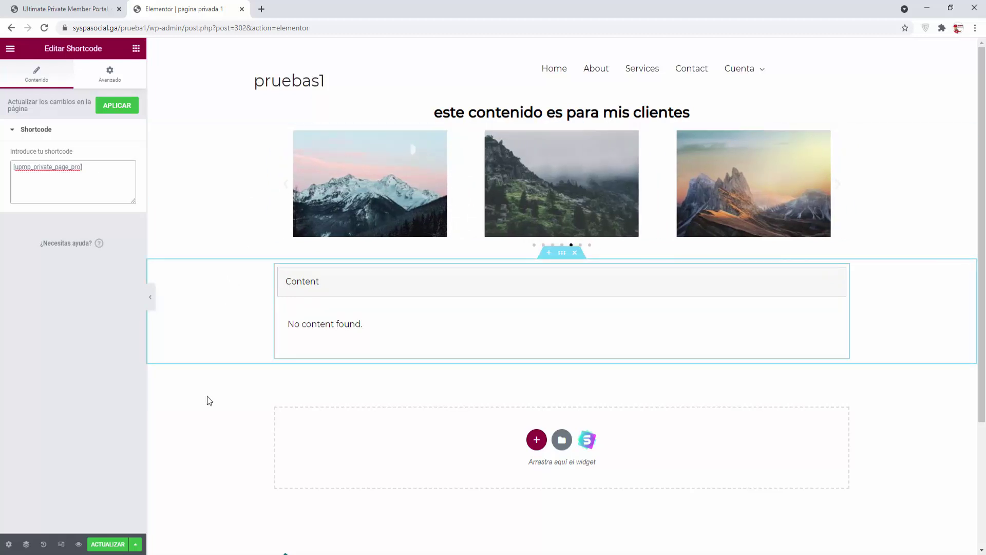
{"action": "left_click", "coordinate": [108, 544]}
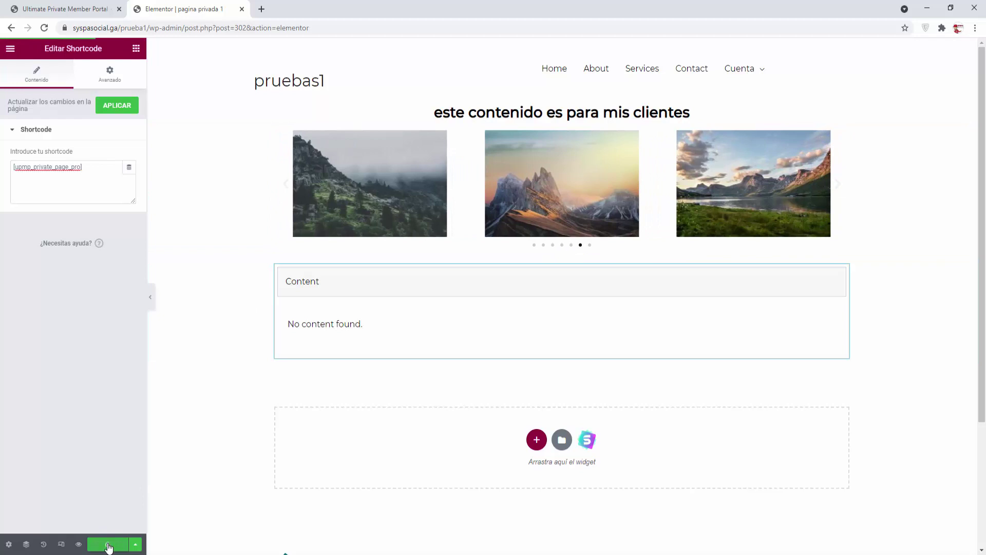
{"action": "left_click", "coordinate": [241, 9]}
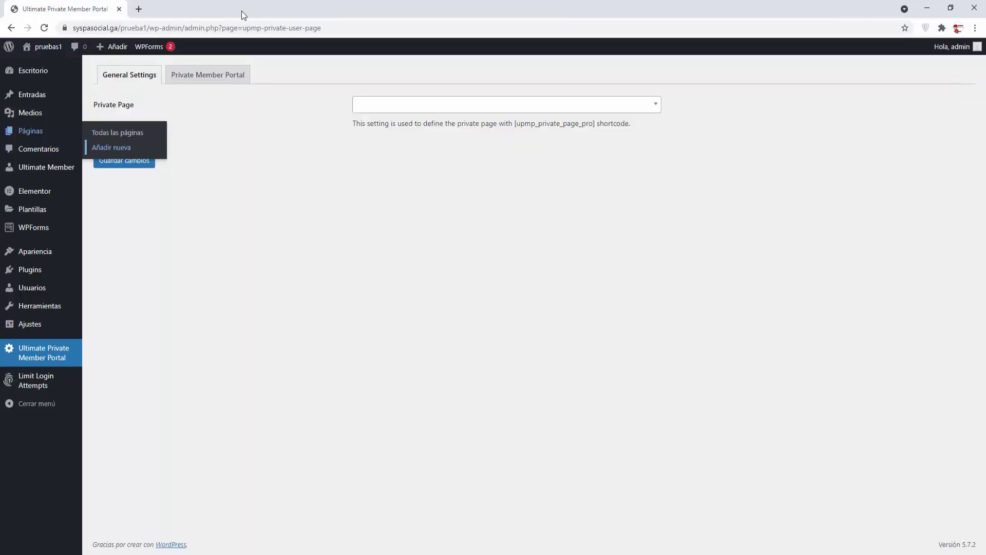
Step: Choose 'pagina privada 1' as the portal's Private Page and save the changes
{"action": "left_click", "coordinate": [657, 108]}
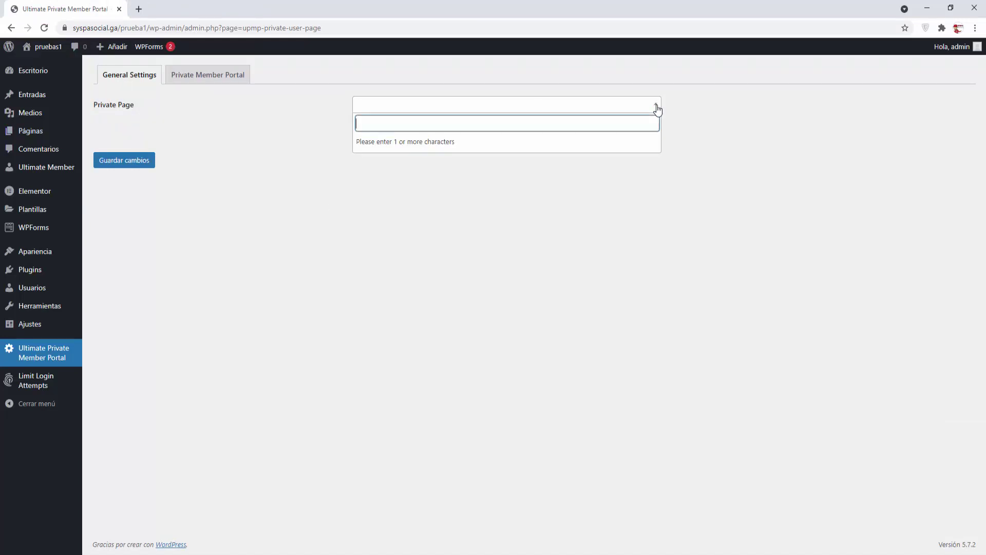
{"action": "type", "text": "pa"}
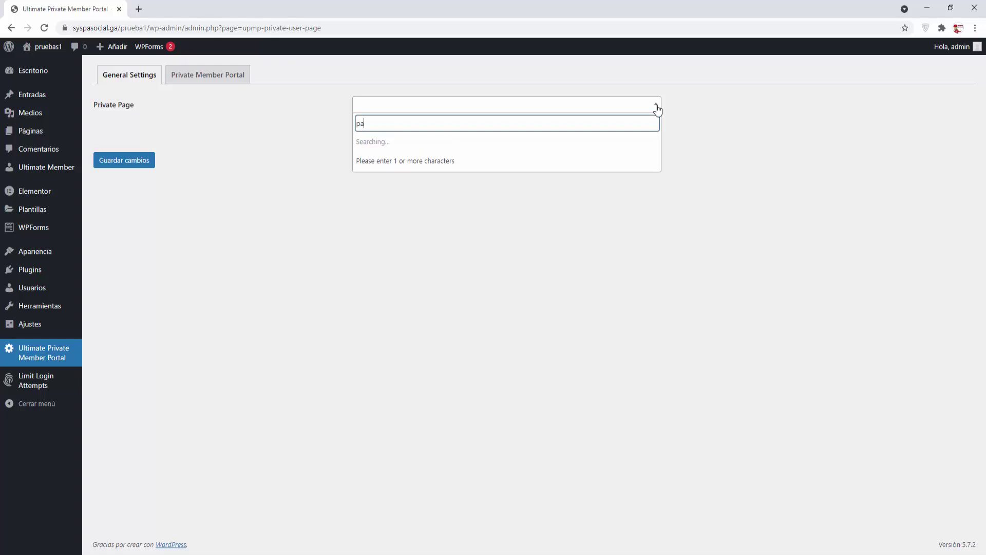
{"action": "type", "text": "gina"}
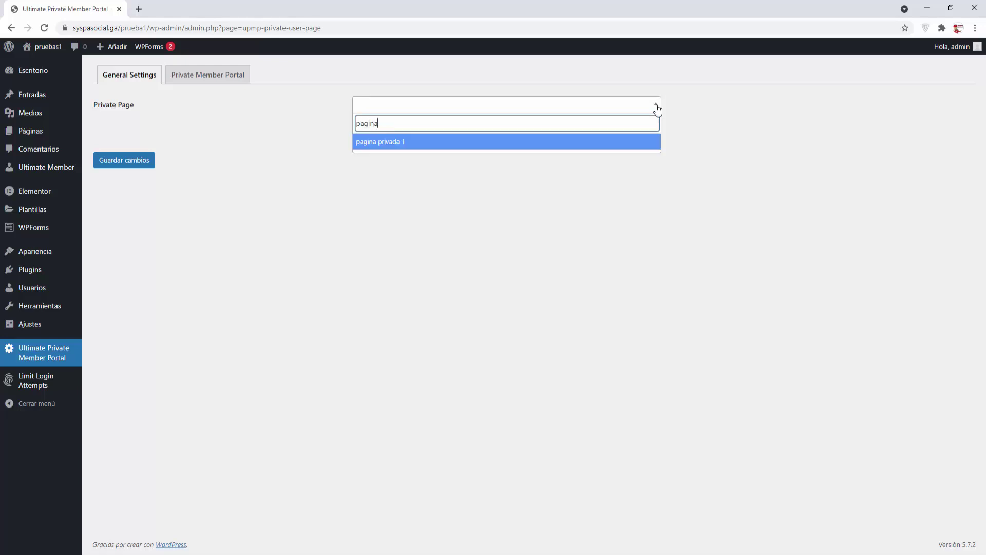
{"action": "left_click", "coordinate": [405, 141]}
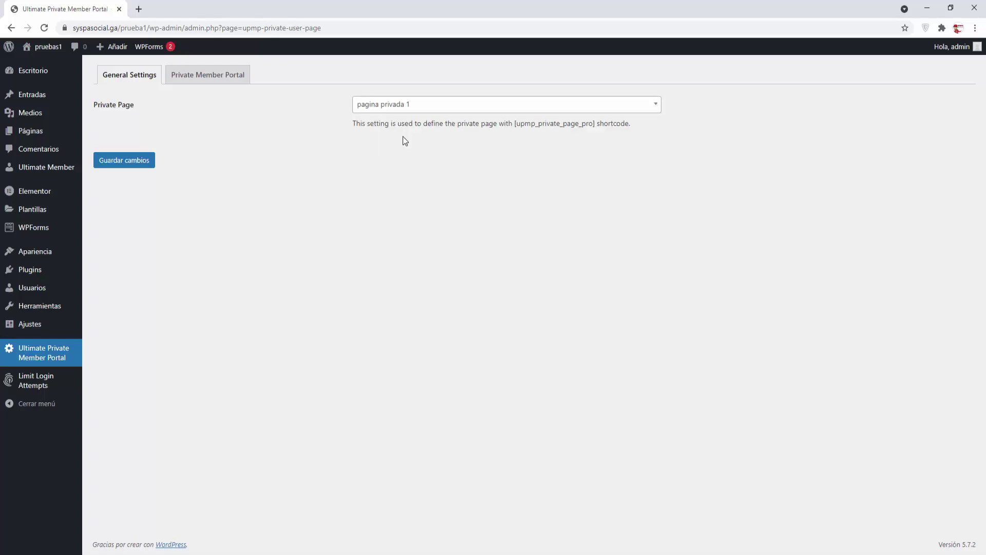
{"action": "left_click", "coordinate": [136, 160]}
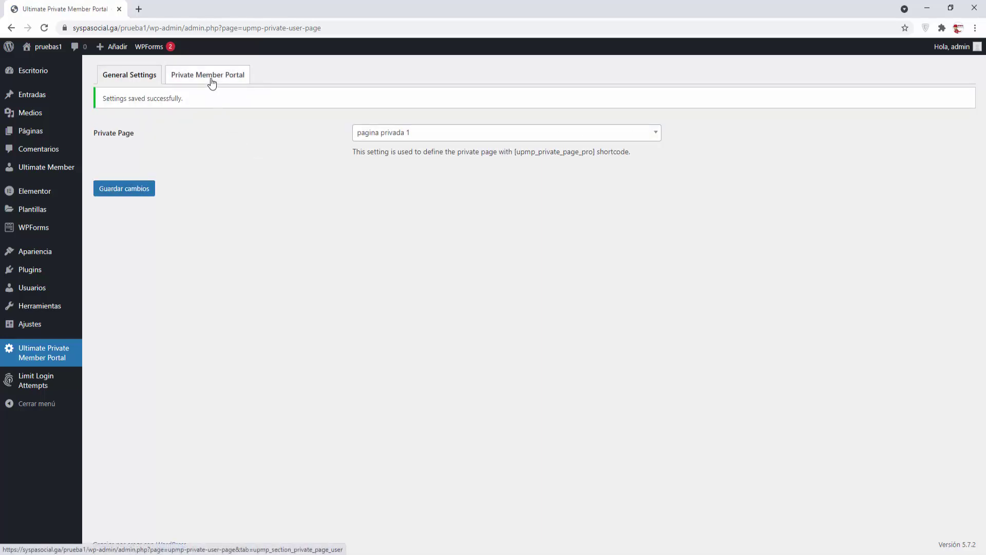
{"action": "left_click", "coordinate": [211, 83]}
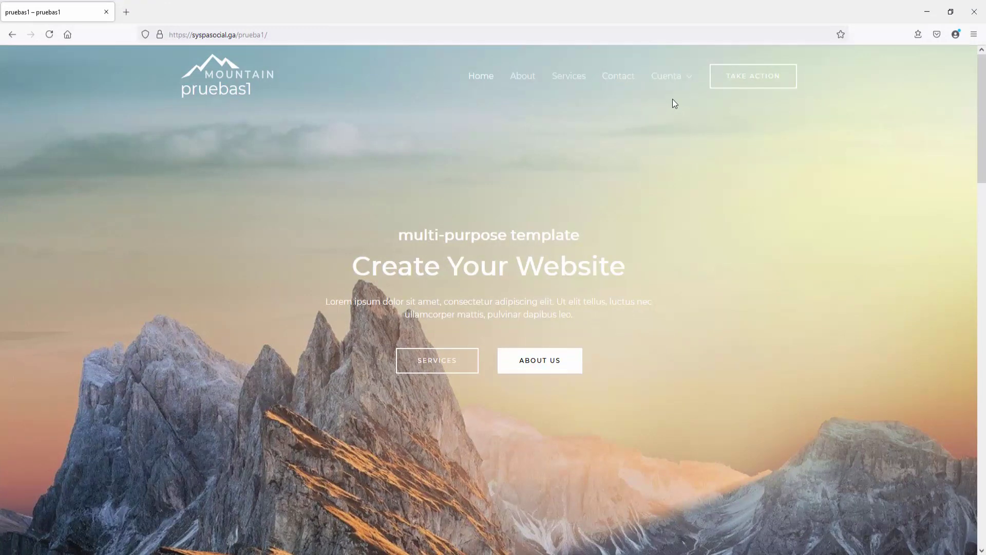
Step: Open the Registro form and fill in the username and name fields for demo1
{"action": "mouse_move", "coordinate": [679, 97]}
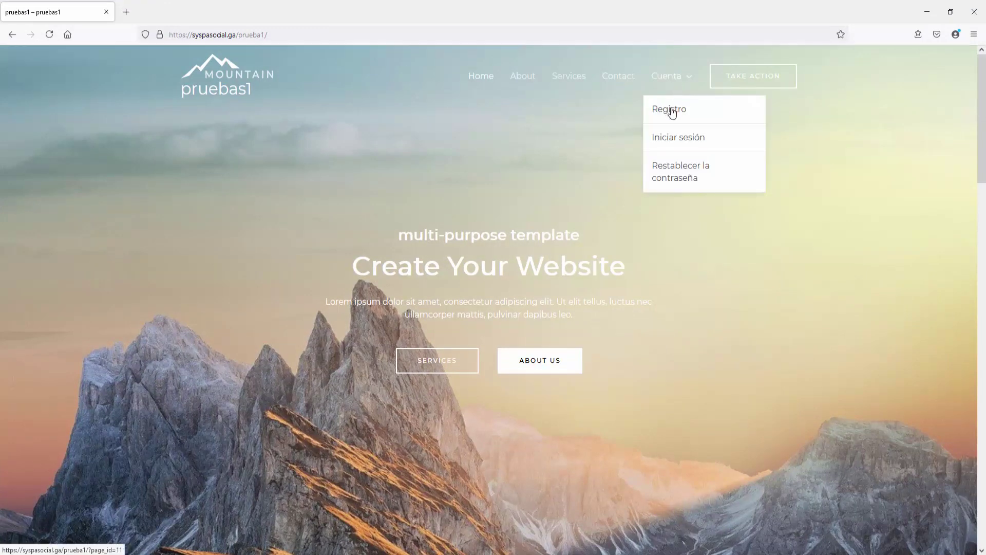
{"action": "left_click", "coordinate": [670, 110]}
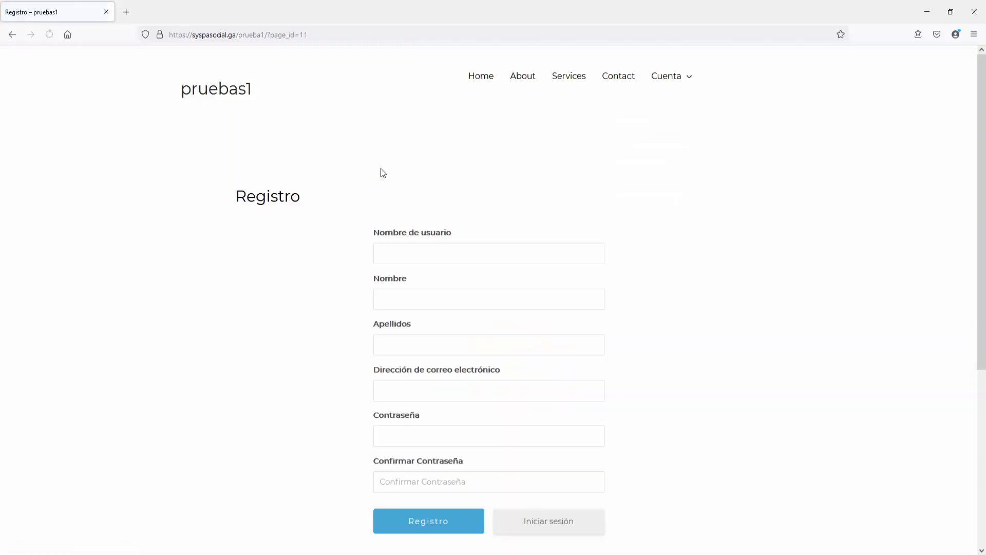
{"action": "left_click", "coordinate": [396, 245]}
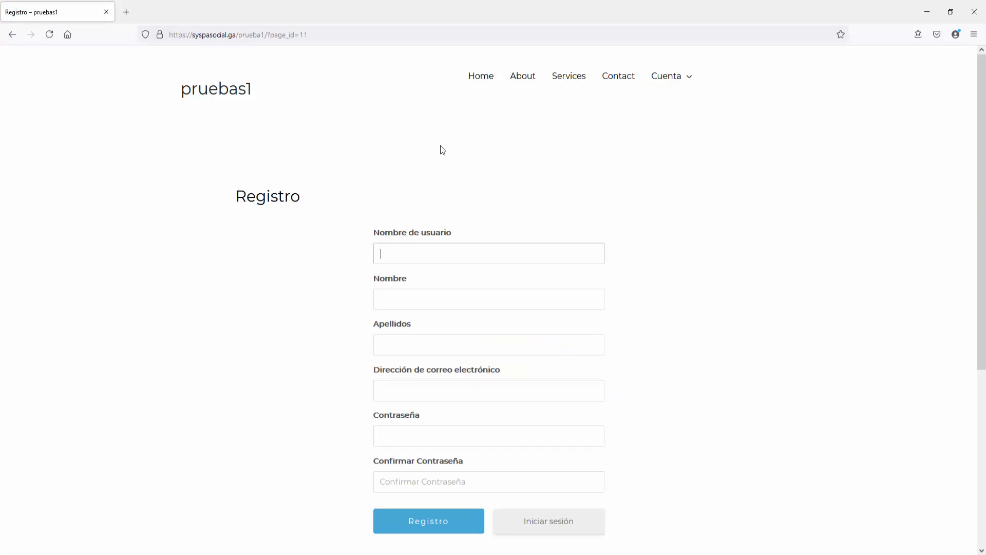
{"action": "type", "text": "demo1"}
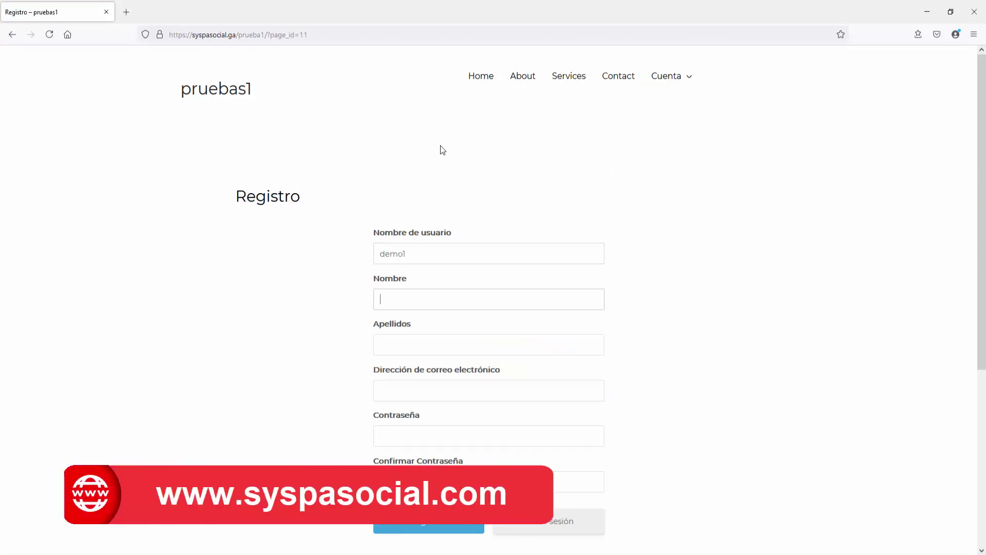
{"action": "type", "text": "demo1"}
Step: Enter the e-mail and password twice, submit the registration, and decline saving the login
{"action": "key", "text": "Tab"}
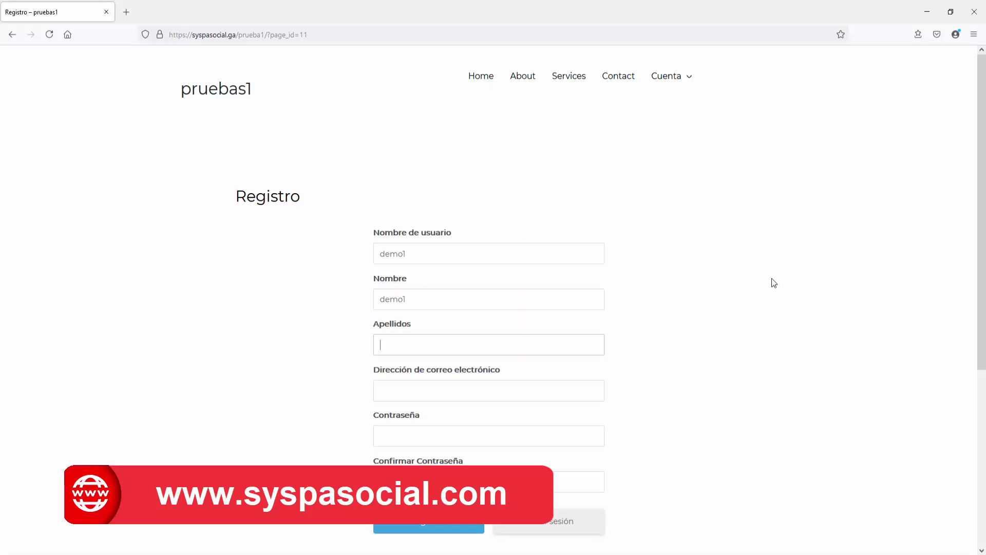
{"action": "type", "text": "demo1"}
{"action": "key", "text": "Tab"}
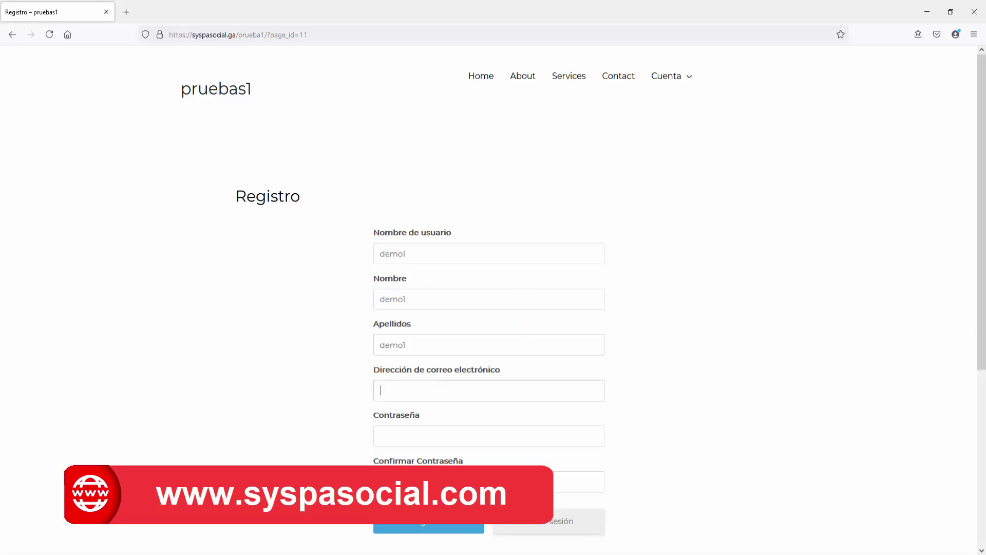
{"action": "type", "text": "demo1@gmail.com"}
{"action": "key", "text": "Tab"}
{"action": "type", "text": "•••••••••"}
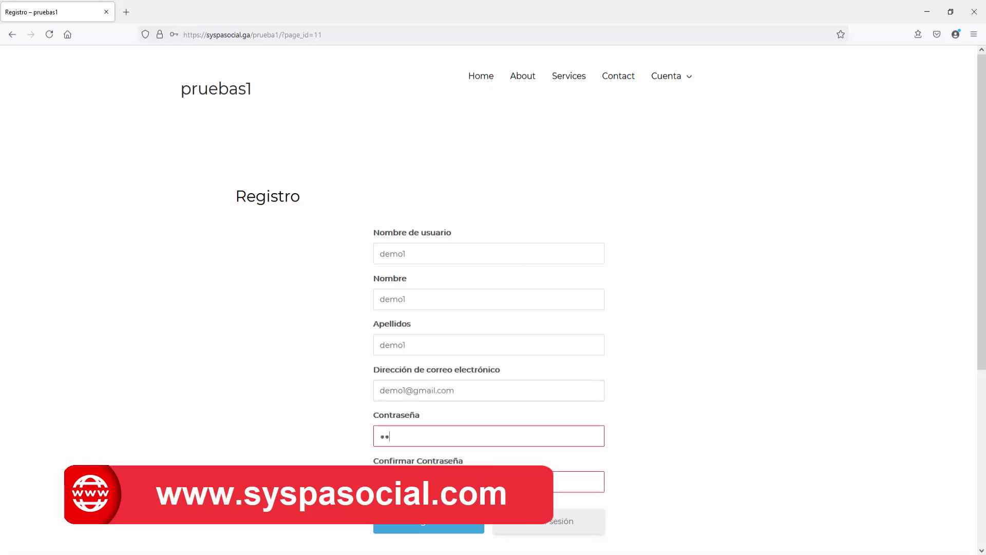
{"action": "key", "text": "Tab"}
{"action": "type", "text": "•••••••••"}
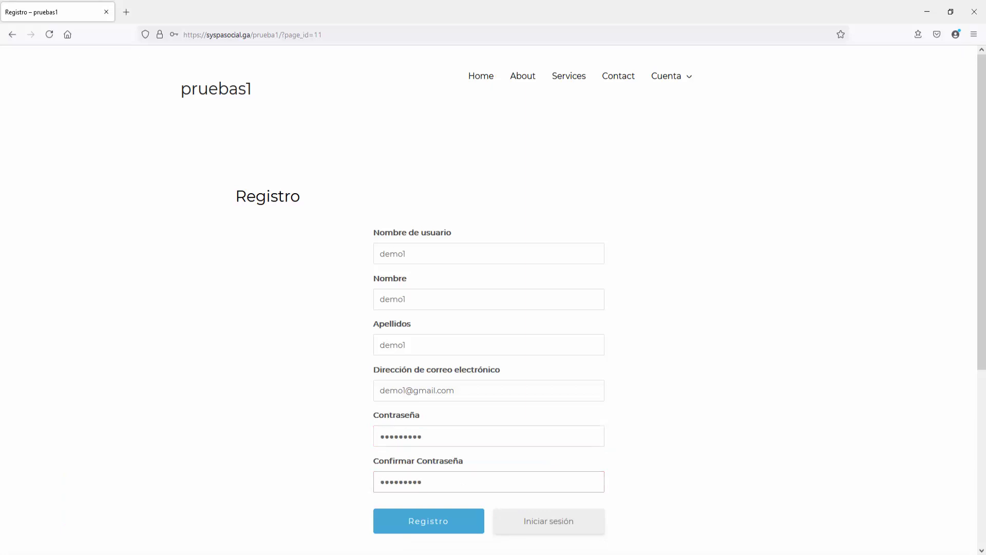
{"action": "left_click", "coordinate": [405, 522]}
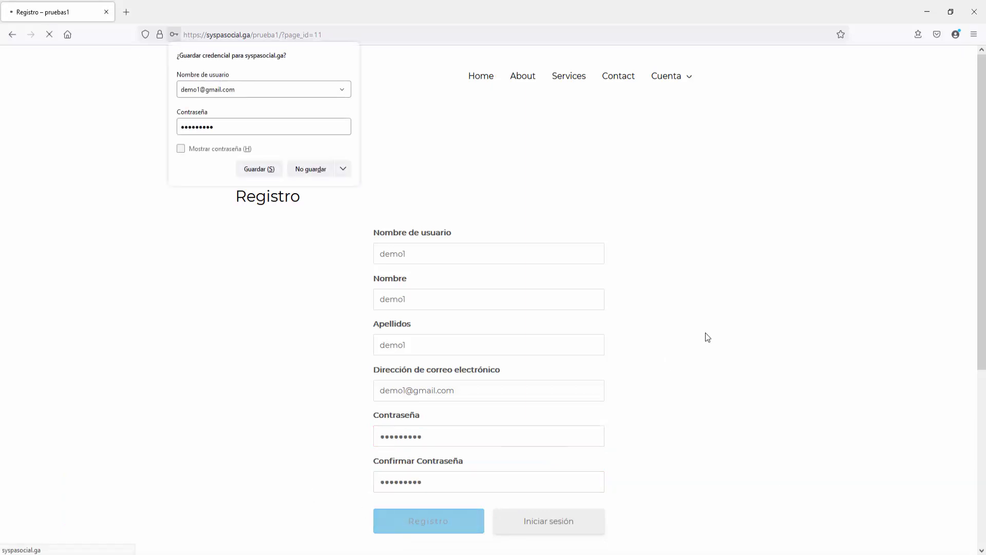
{"action": "left_click", "coordinate": [314, 177]}
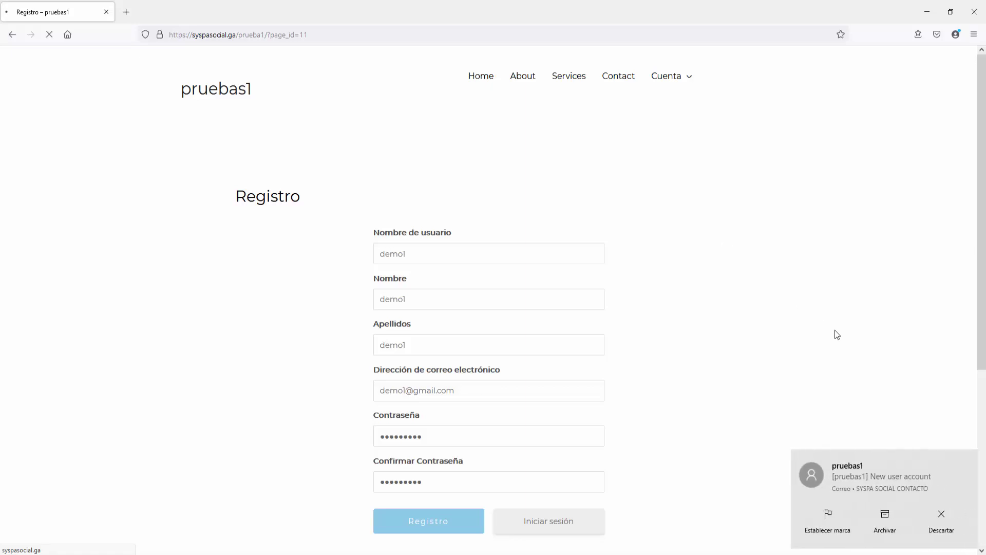
{"action": "left_click", "coordinate": [941, 506]}
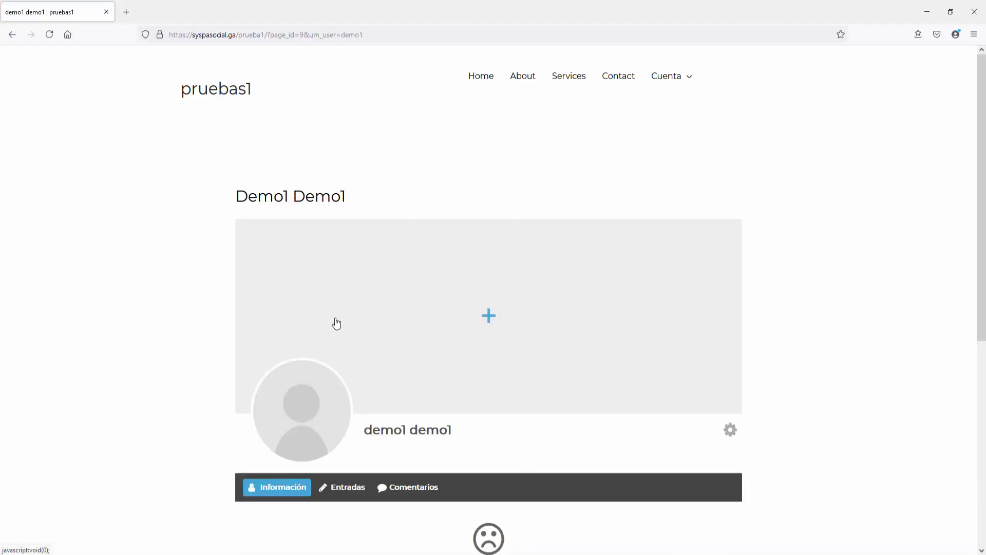
Step: Log out of the new demo account and go to the Registro sign-up page
{"action": "left_click", "coordinate": [731, 431]}
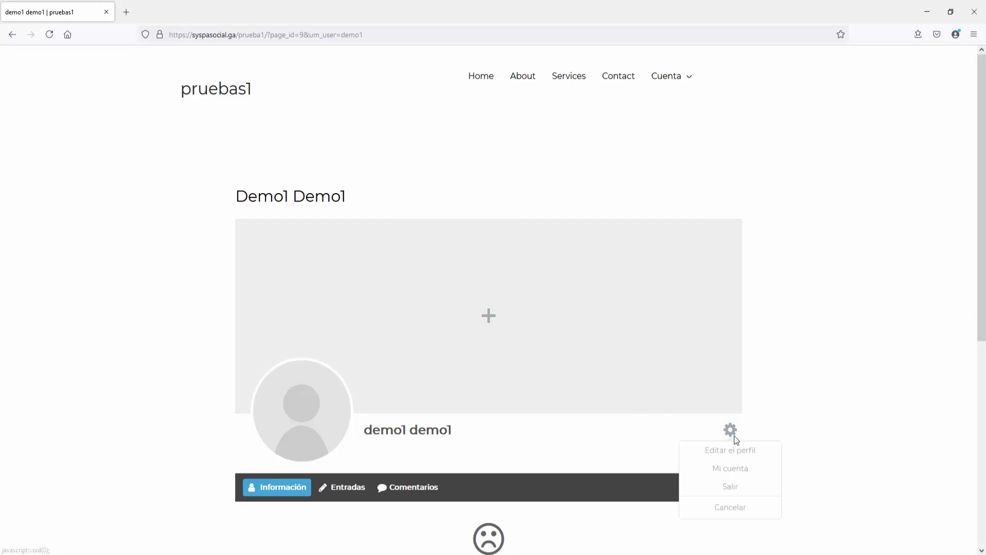
{"action": "left_click", "coordinate": [739, 486]}
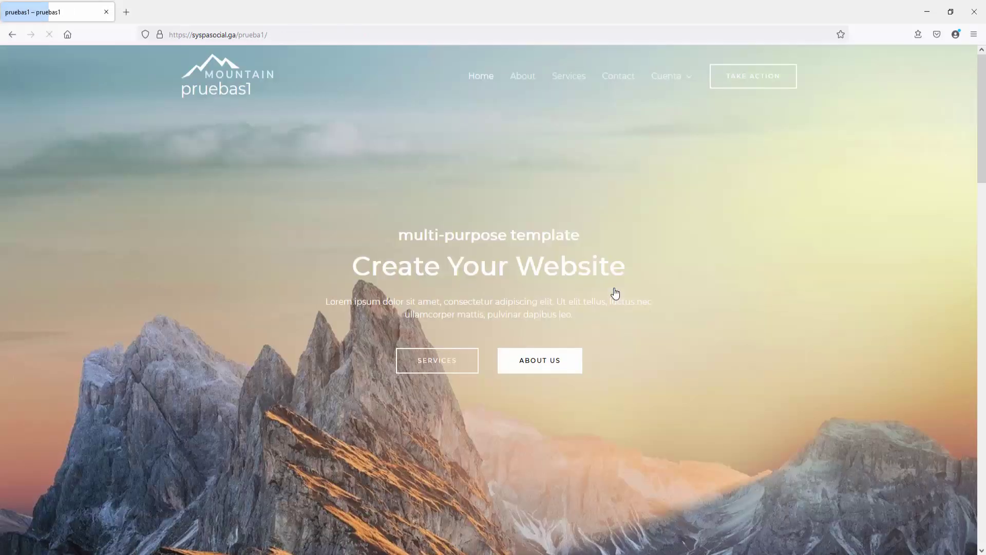
{"action": "mouse_move", "coordinate": [675, 75]}
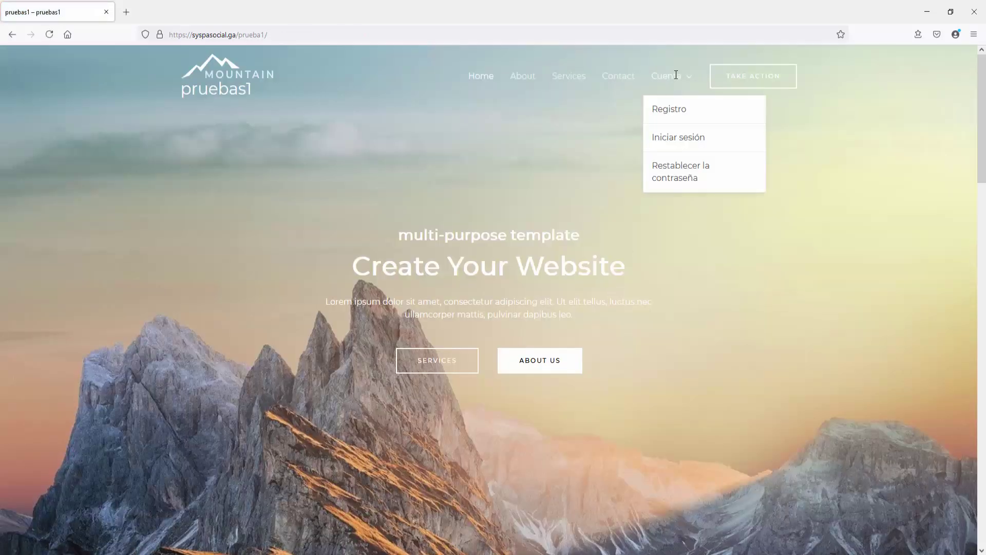
{"action": "left_click", "coordinate": [670, 113]}
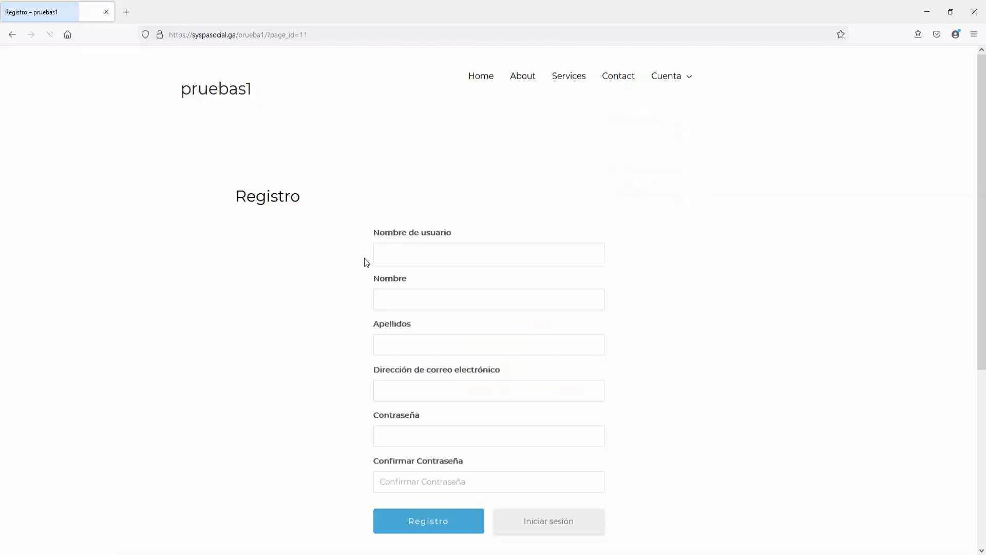
Step: Register user demo2 with name, e-mail and password, declining Firefox's save-login prompt
{"action": "left_click", "coordinate": [389, 257]}
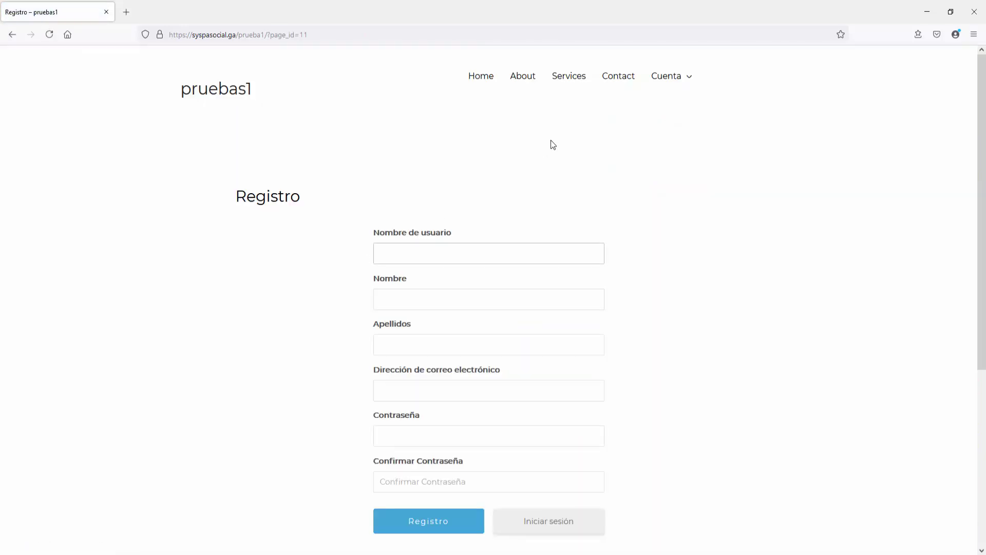
{"action": "type", "text": "demo2"}
{"action": "key", "text": "Tab"}
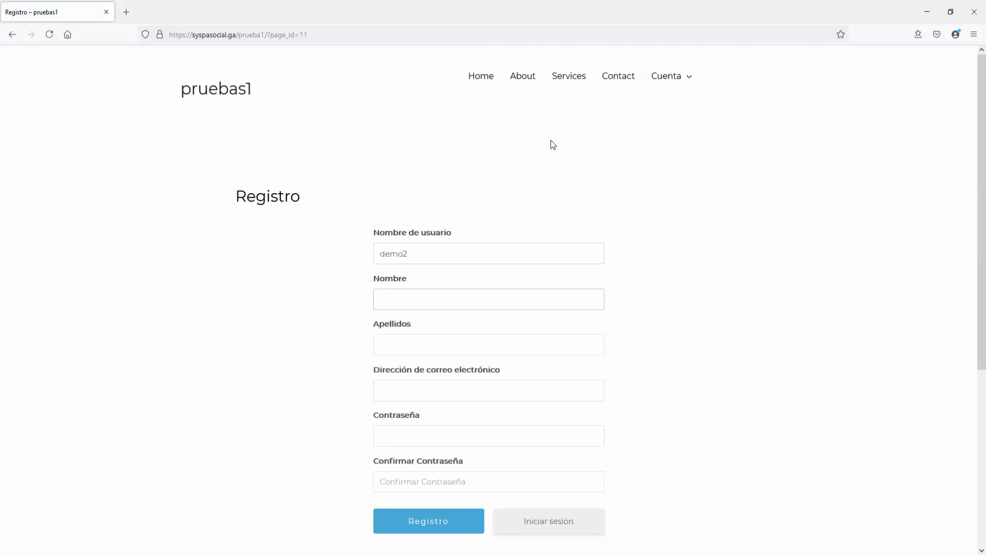
{"action": "type", "text": "demo2demo2"}
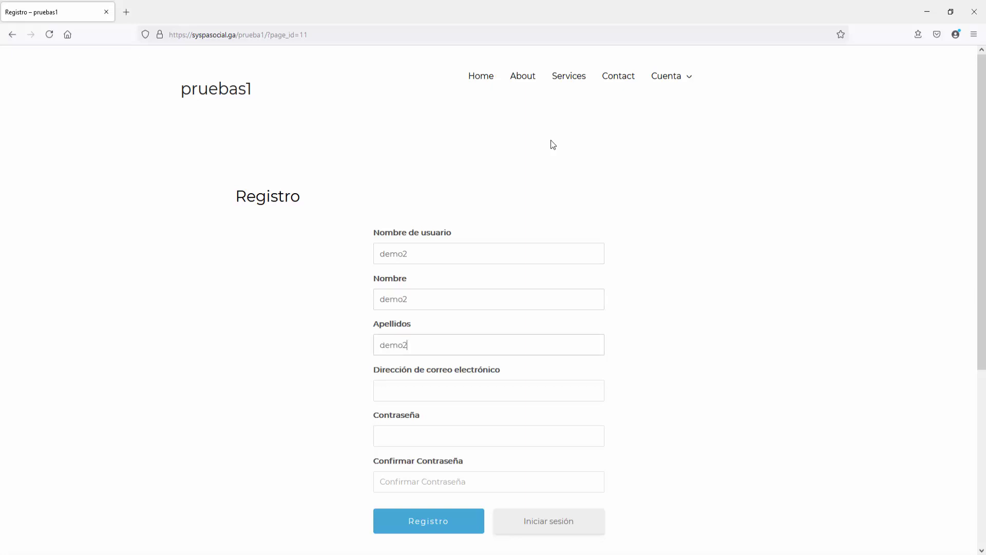
{"action": "key", "text": "Tab"}
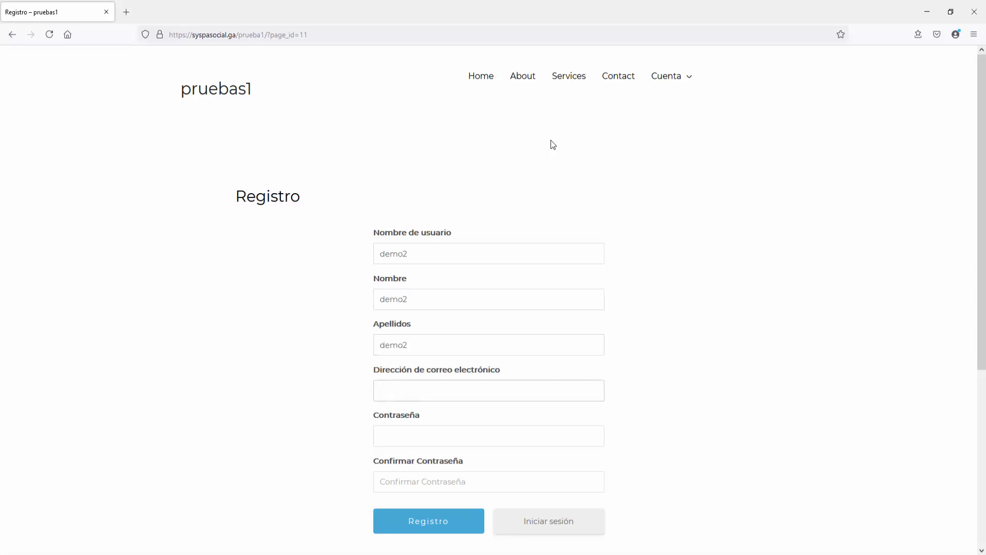
{"action": "type", "text": "demo2@gmail.com"}
{"action": "key", "text": "Tab"}
{"action": "type", "text": "•••••••••"}
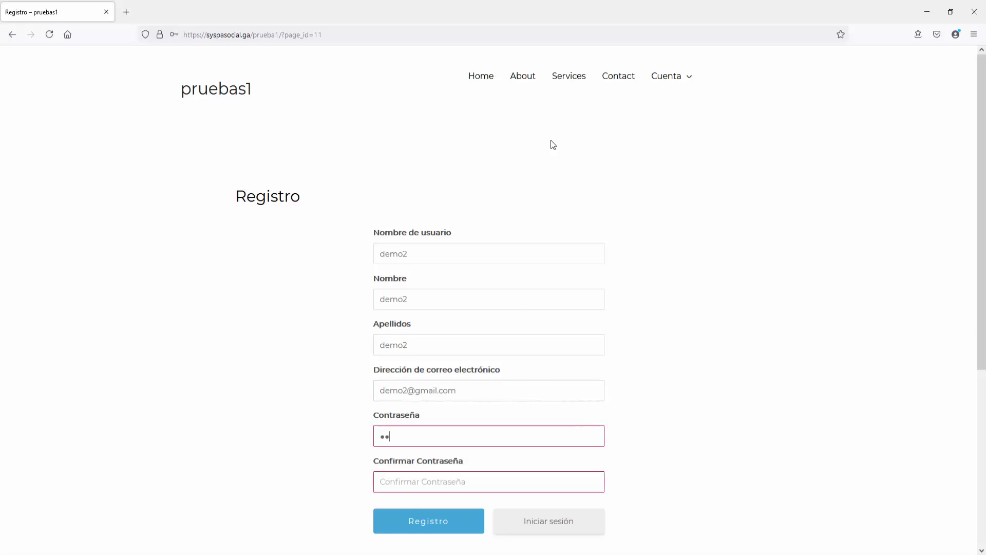
{"action": "key", "text": "Tab"}
{"action": "type", "text": "•••••••••"}
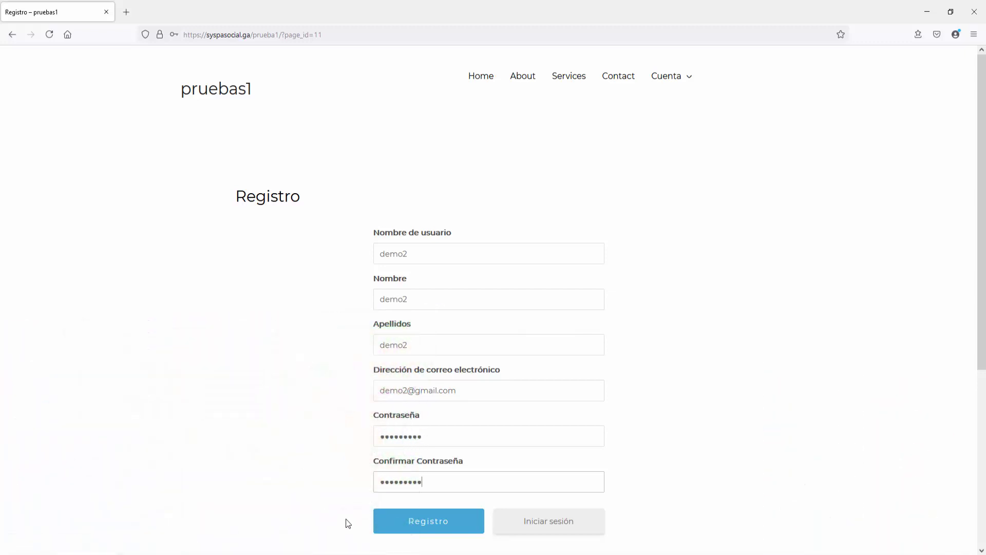
{"action": "left_click", "coordinate": [431, 523]}
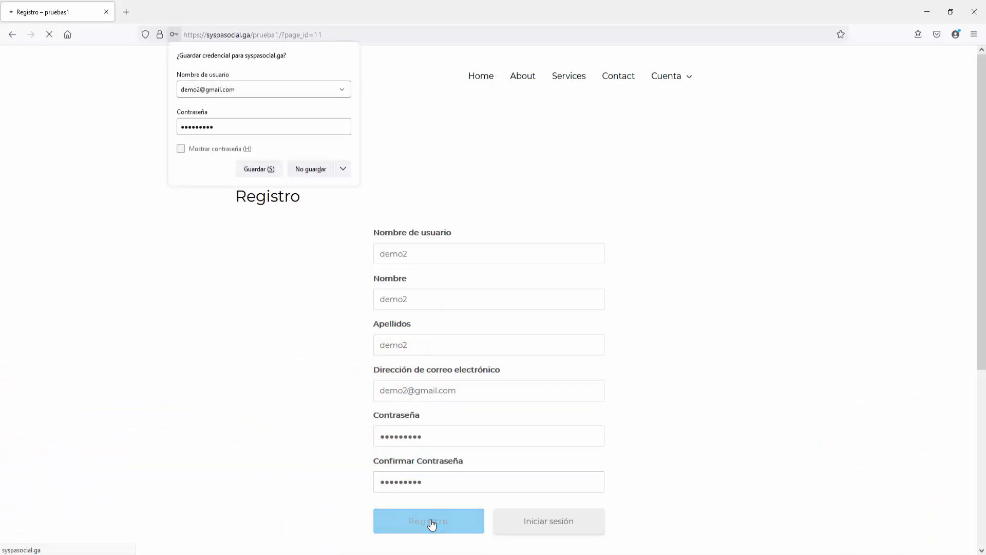
{"action": "left_click", "coordinate": [306, 171]}
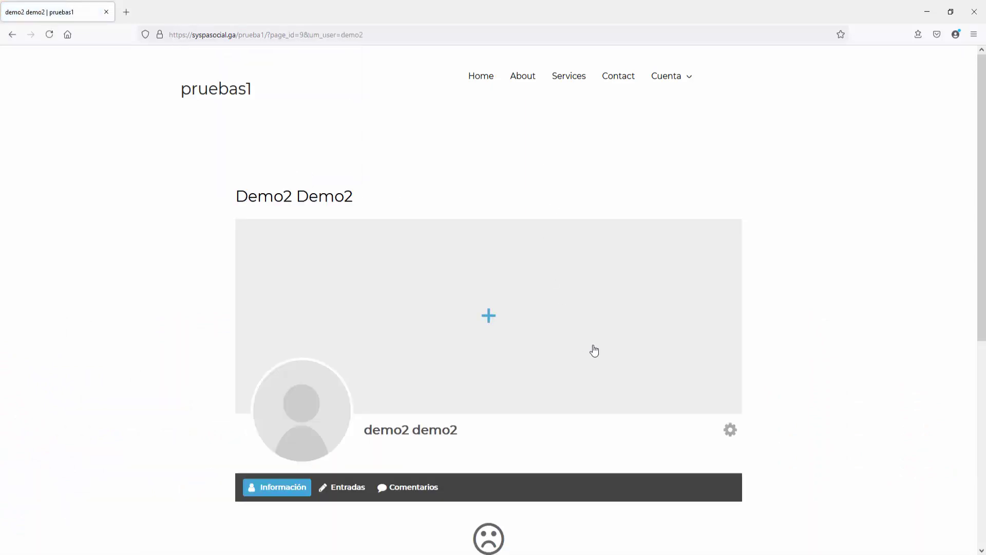
Step: Log the demo2 account out with Salir and dismiss the new-account notification
{"action": "left_click", "coordinate": [733, 431]}
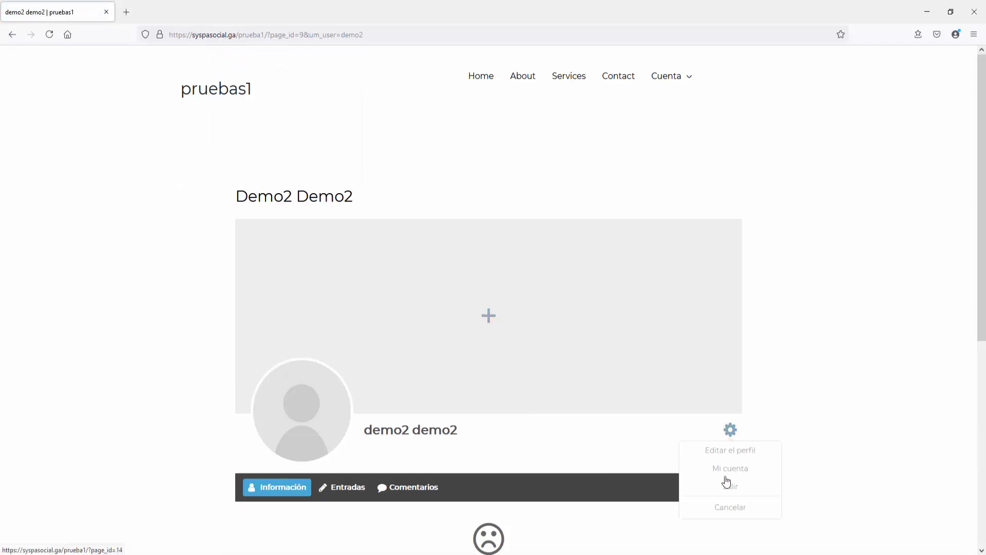
{"action": "left_click", "coordinate": [728, 485]}
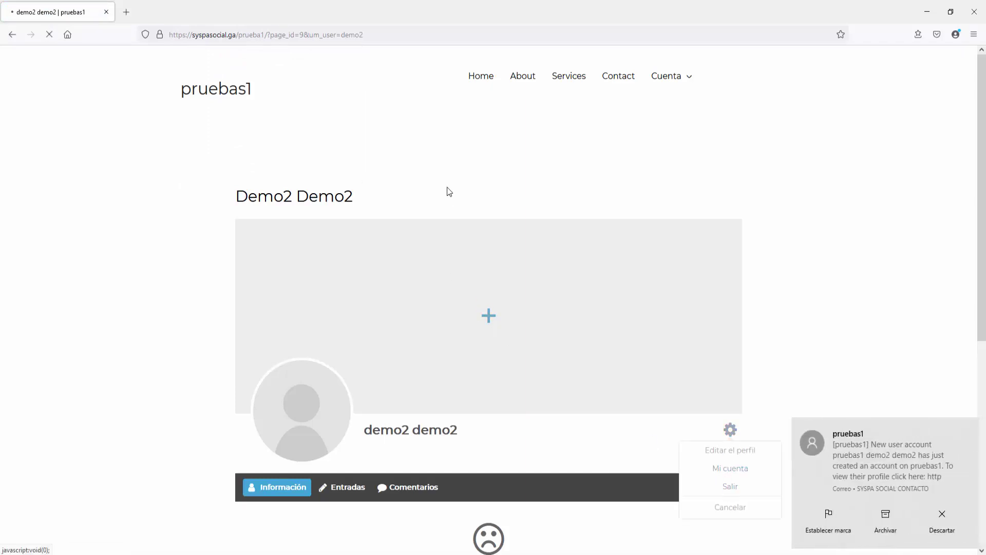
{"action": "left_click", "coordinate": [941, 518]}
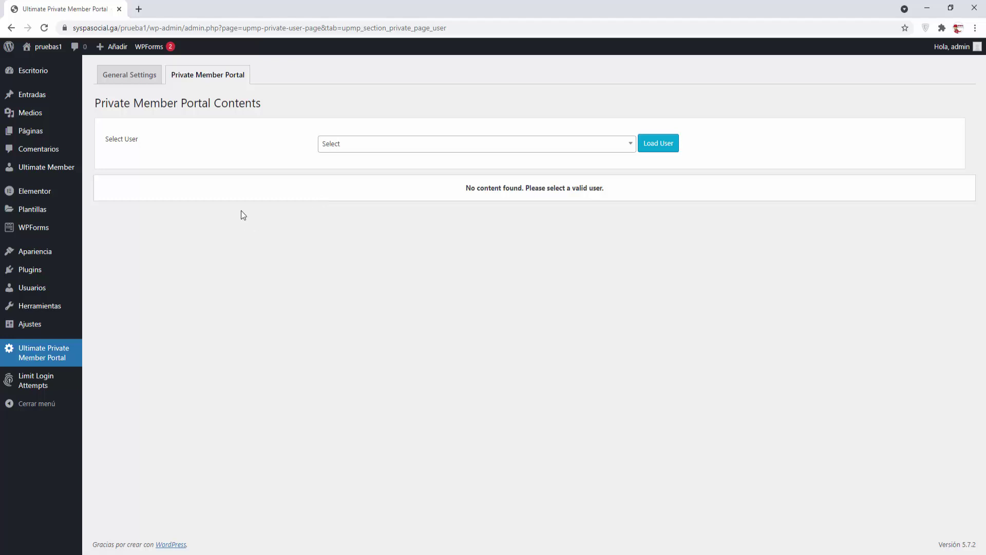
Step: Check the Todos los usuarios list in a separate tab, then close it
{"action": "mouse_move", "coordinate": [44, 288]}
{"action": "right_click", "coordinate": [103, 286]}
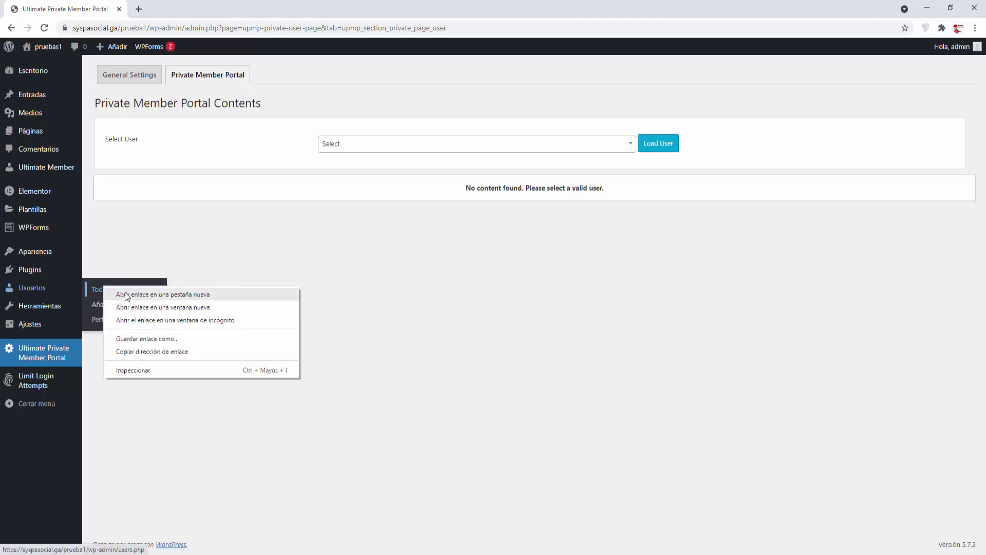
{"action": "left_click", "coordinate": [123, 293]}
{"action": "left_click", "coordinate": [185, 10]}
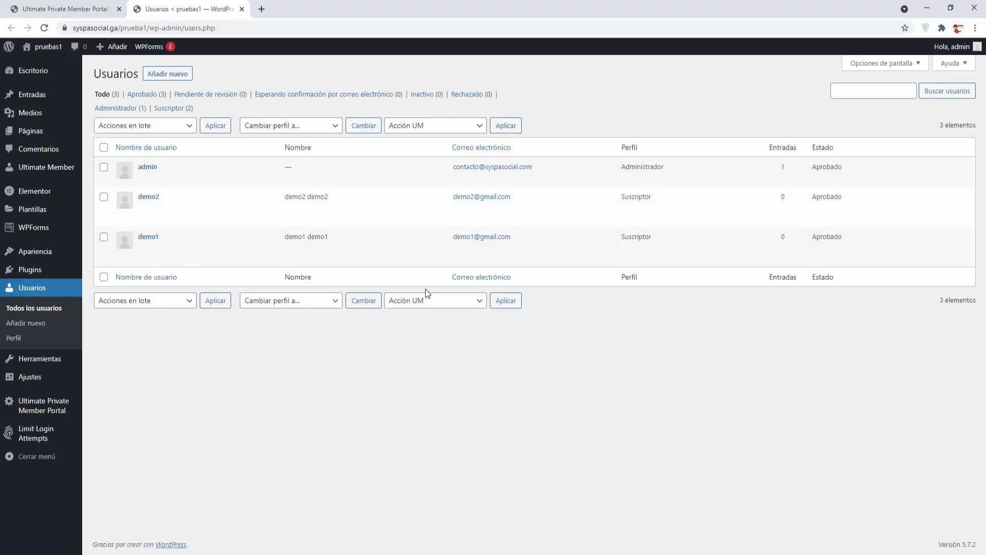
{"action": "left_click", "coordinate": [242, 9]}
Step: Search 'demo' in Select User and load demo1 demo1's private content
{"action": "left_click", "coordinate": [630, 145]}
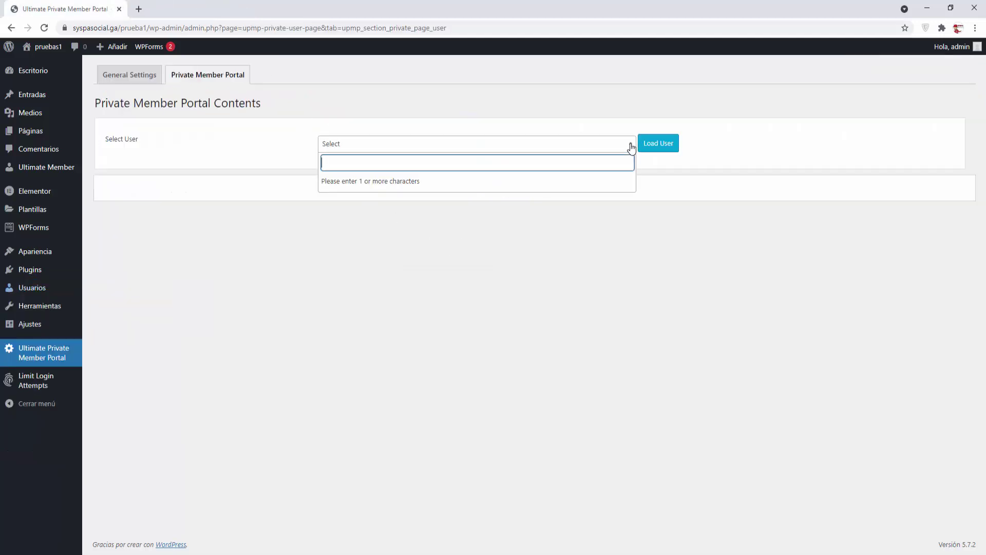
{"action": "type", "text": "demo"}
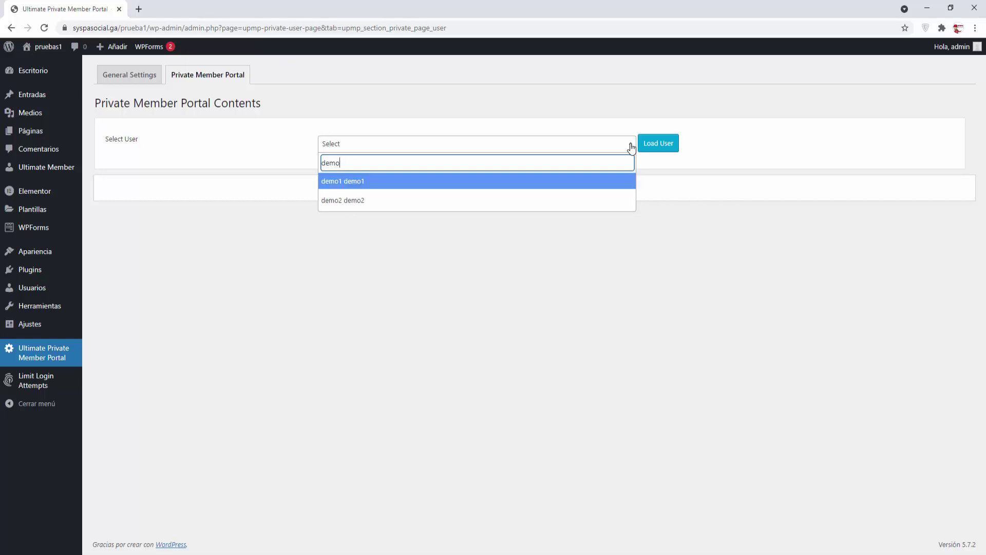
{"action": "left_click", "coordinate": [331, 185]}
{"action": "left_click", "coordinate": [665, 145]}
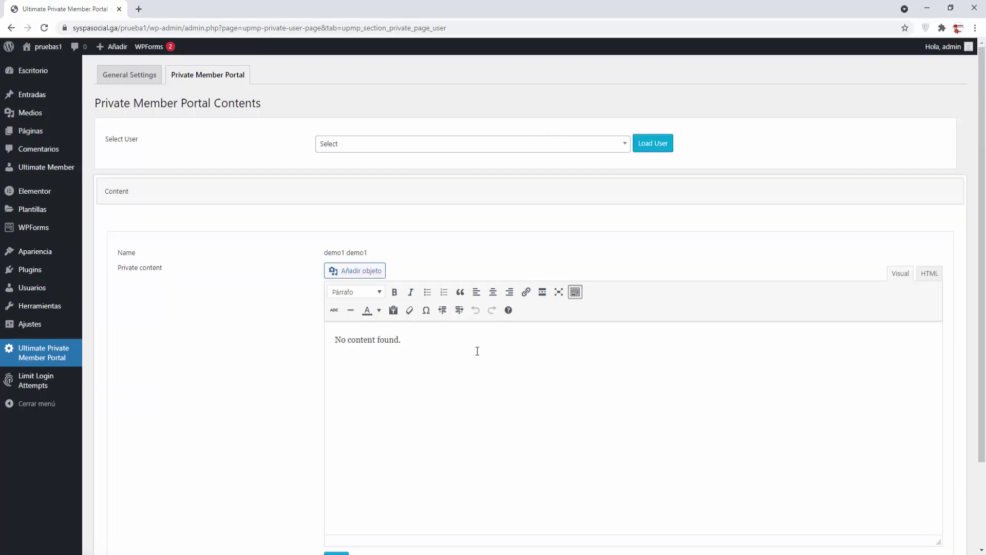
Step: Replace 'No content found.' with 'Este contenido es particular para el usuario DEMO 1' and open Añadir objeto
{"action": "scroll", "coordinate": [475, 368], "scroll_direction": "down", "scroll_amount": 2}
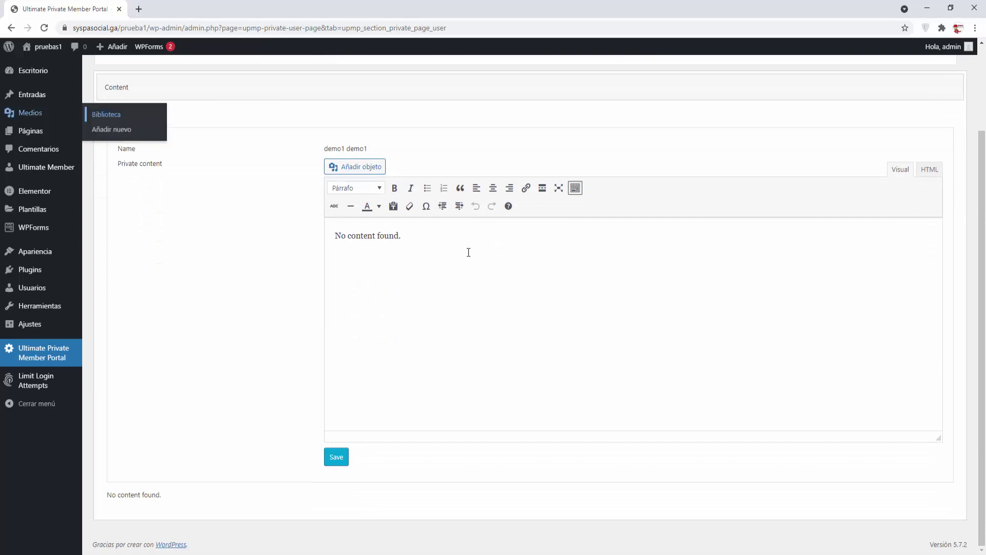
{"action": "left_click_drag", "start_coordinate": [418, 239], "coordinate": [268, 227]}
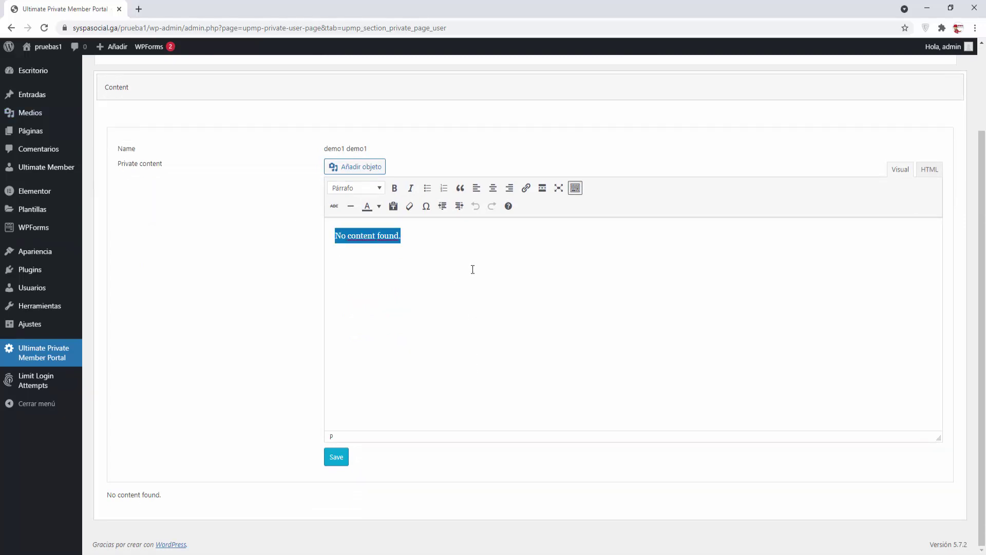
{"action": "type", "text": "Este conteni"}
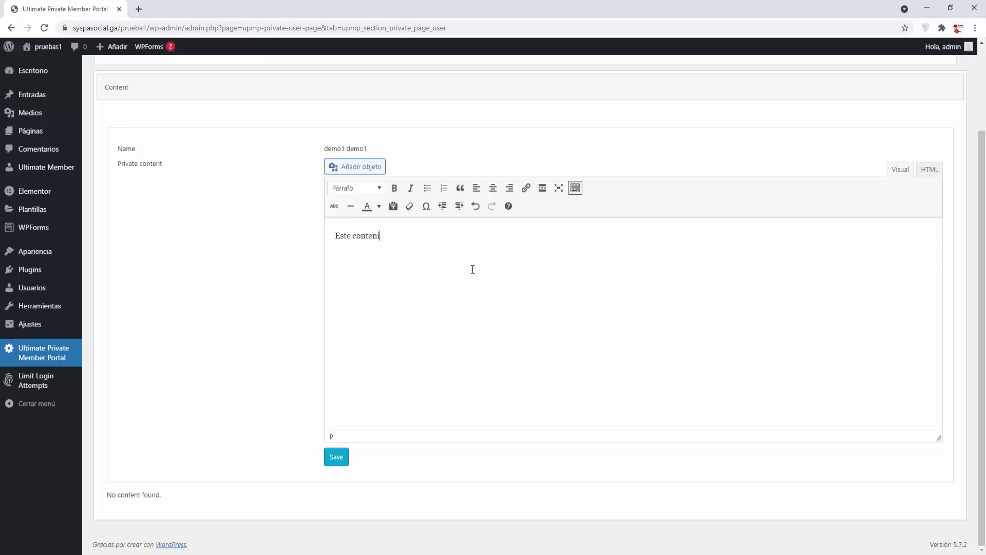
{"action": "type", "text": "do es particular para el usuario DEMO 1"}
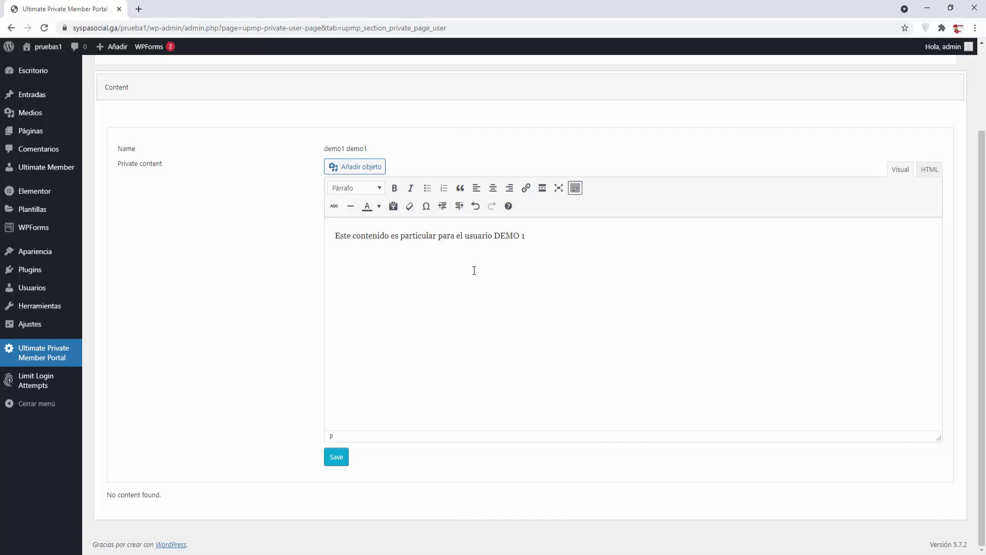
{"action": "left_click", "coordinate": [354, 167]}
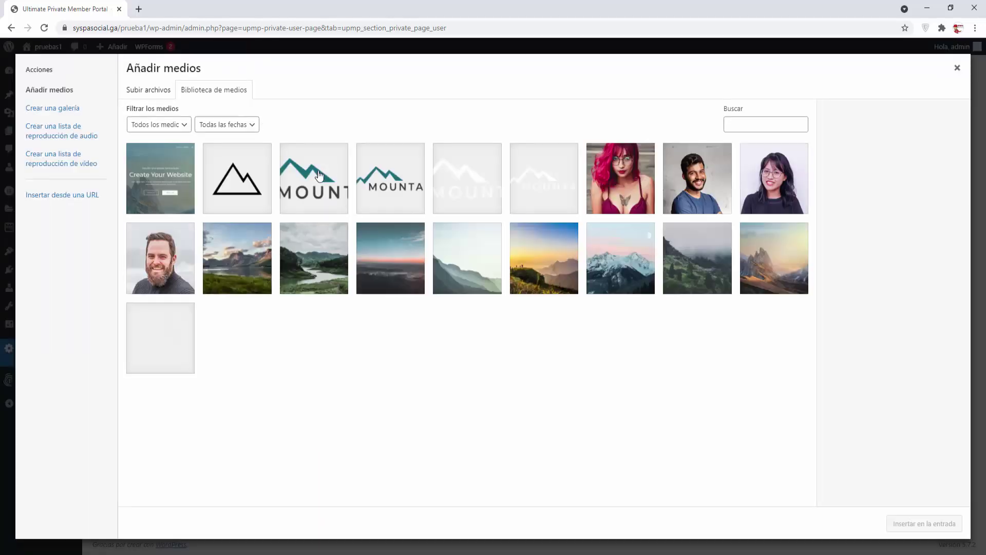
Step: Insert the customer3 portrait, then type 'Este archivo es propio del usuario.' below it
{"action": "left_click", "coordinate": [700, 190]}
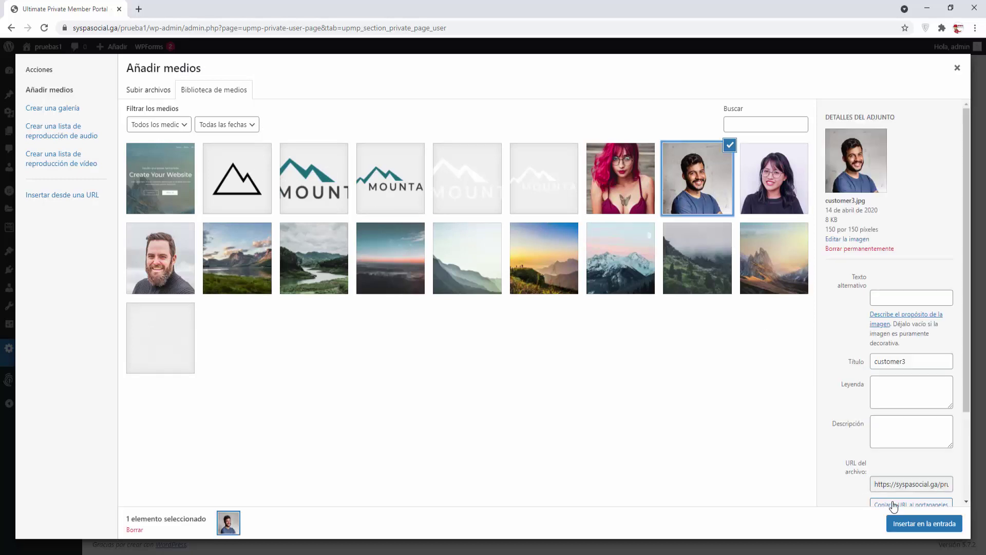
{"action": "left_click", "coordinate": [915, 525]}
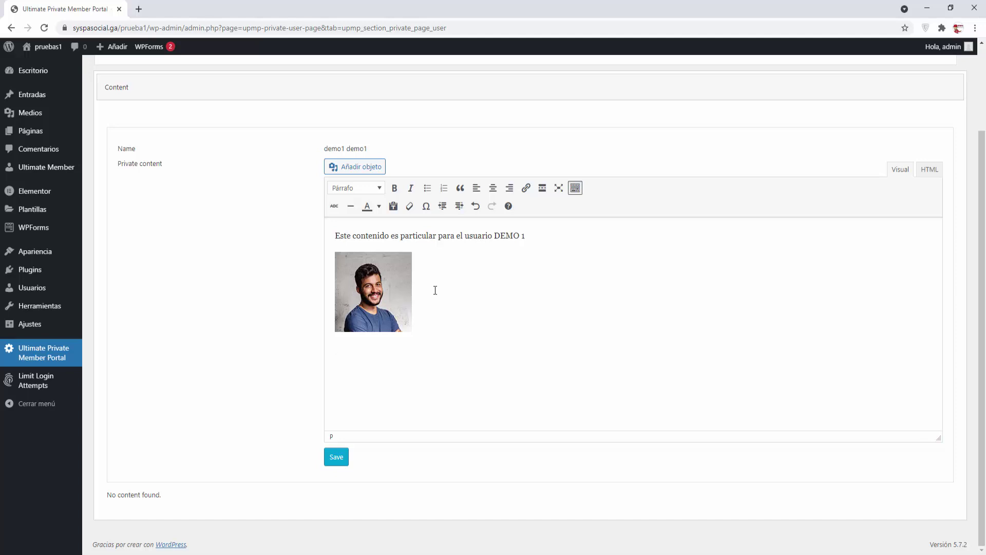
{"action": "type", "text": "Este archivo es propio del usuario"}
{"action": "type", "text": "."}
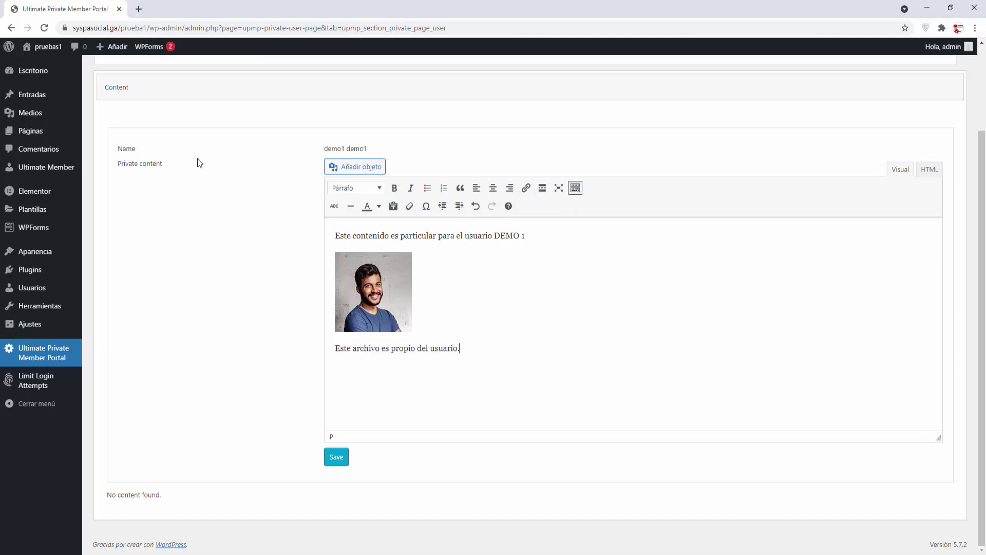
Step: Open the media upload page in a new browser tab
{"action": "mouse_move", "coordinate": [31, 119]}
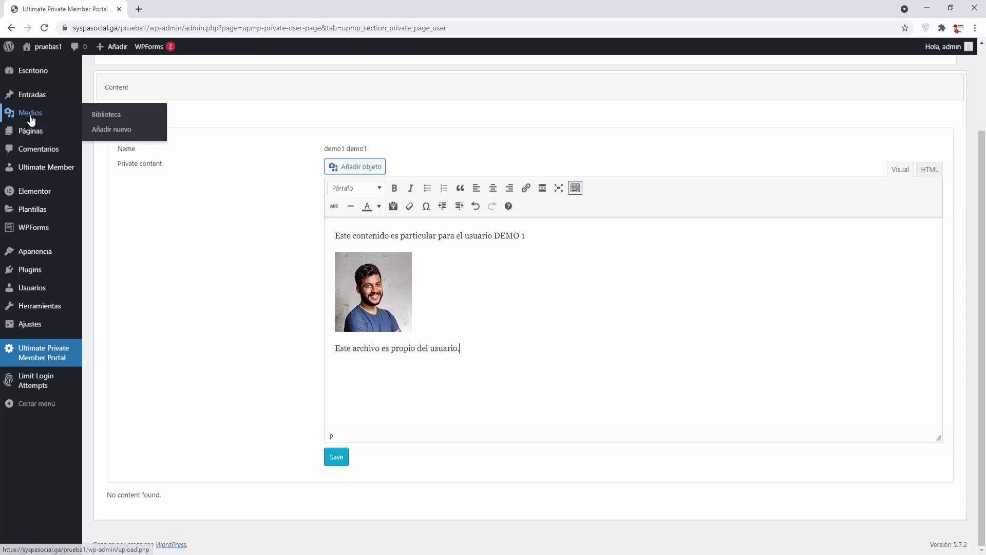
{"action": "right_click", "coordinate": [122, 130]}
{"action": "left_click", "coordinate": [132, 135]}
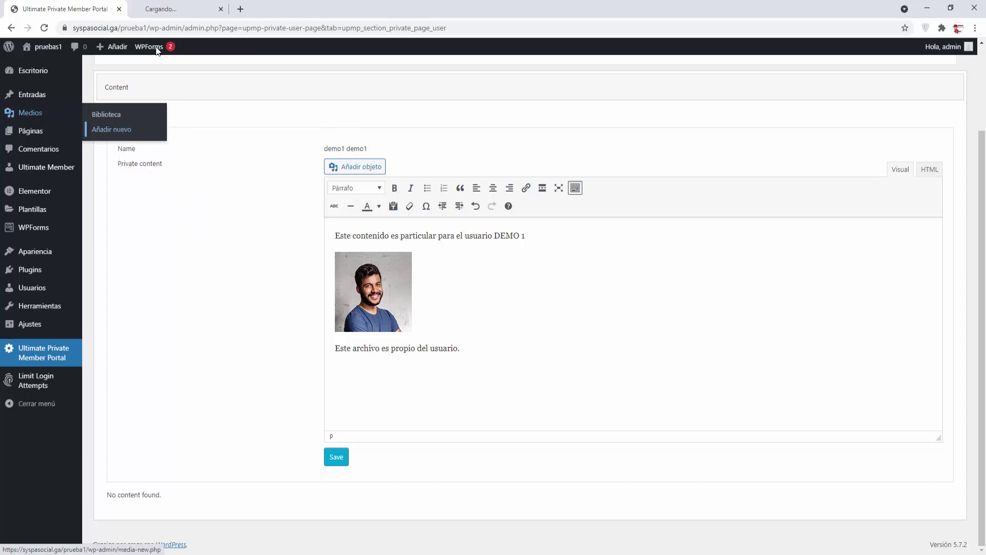
{"action": "left_click", "coordinate": [164, 9]}
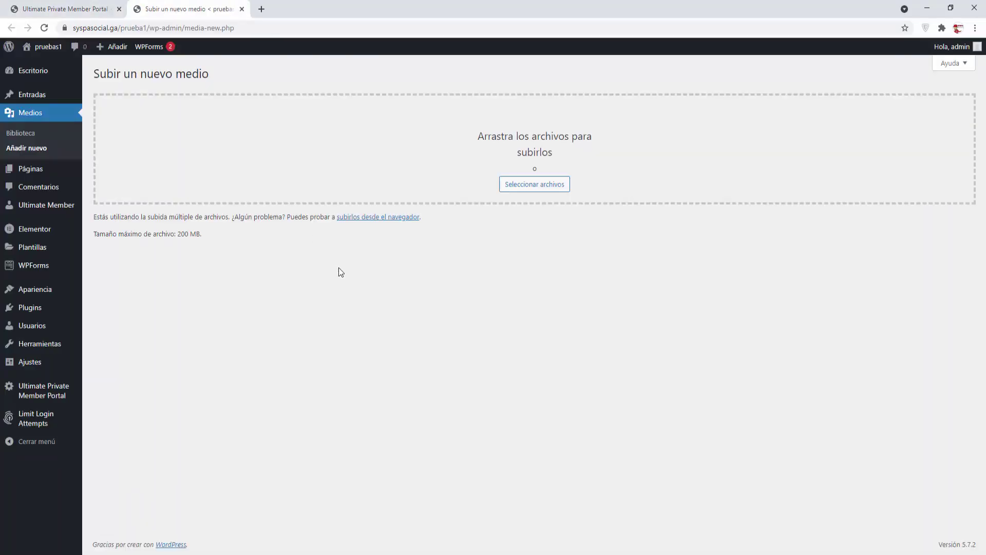
Step: Upload Inicio - Chamuyo Tutoriales.pdf and Inicio - SYSPA SOCIAL.pdf, then view SYSPA SOCIAL's details
{"action": "left_click", "coordinate": [537, 189]}
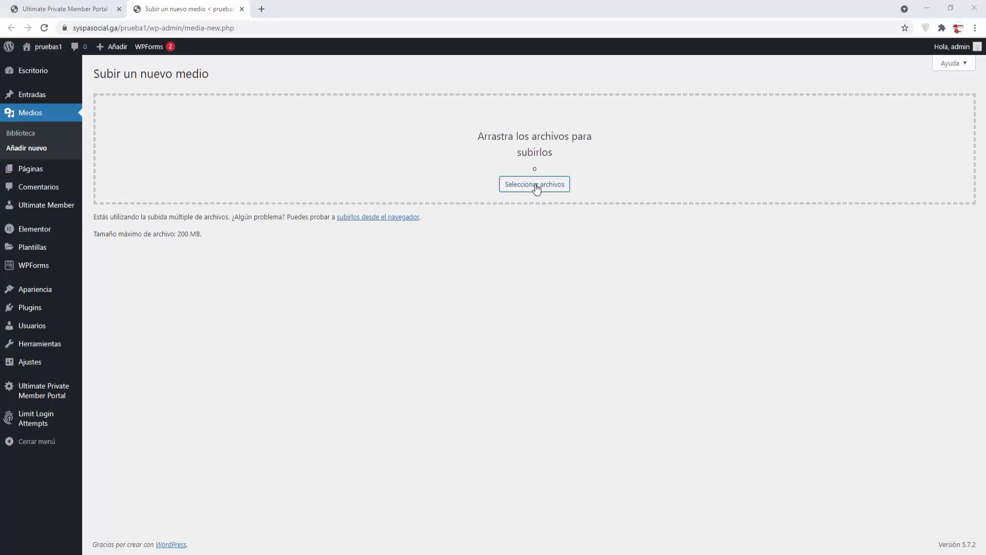
{"action": "left_click", "coordinate": [132, 81]}
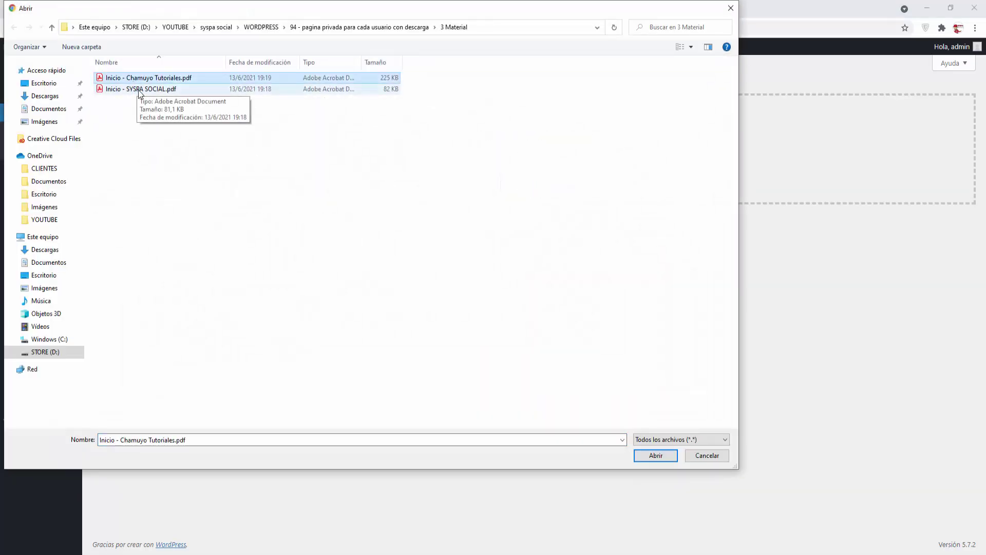
{"action": "left_click", "coordinate": [138, 88], "text": "shift"}
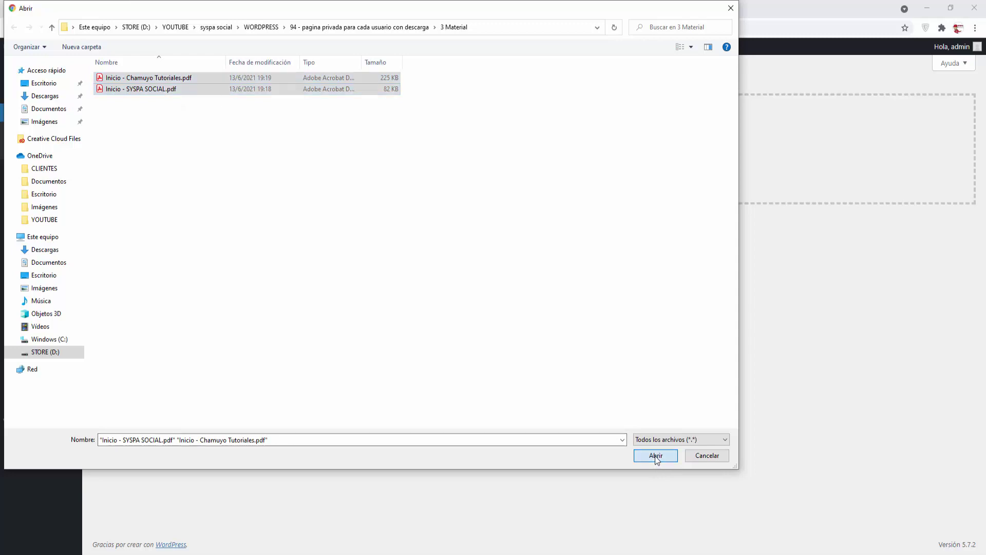
{"action": "left_click", "coordinate": [655, 454]}
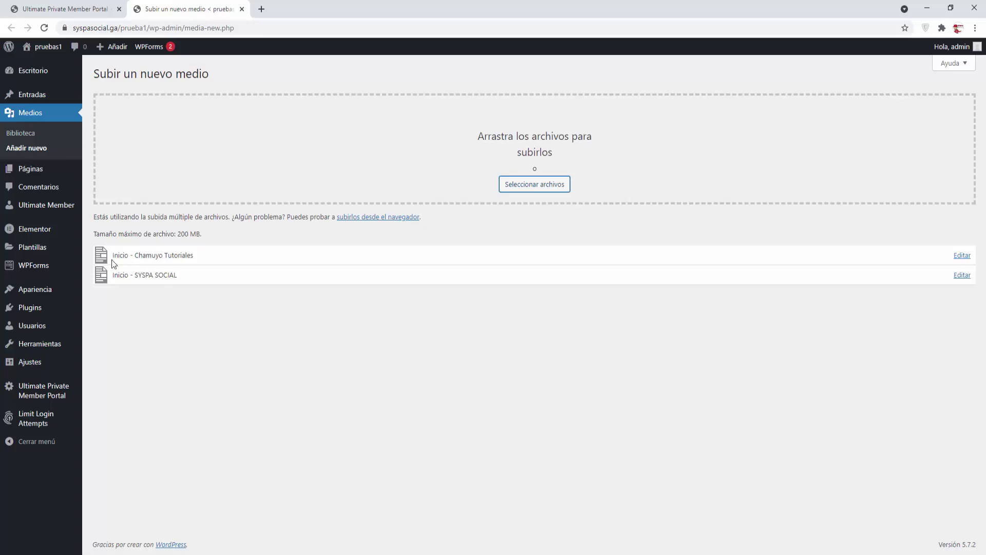
{"action": "left_click", "coordinate": [22, 134]}
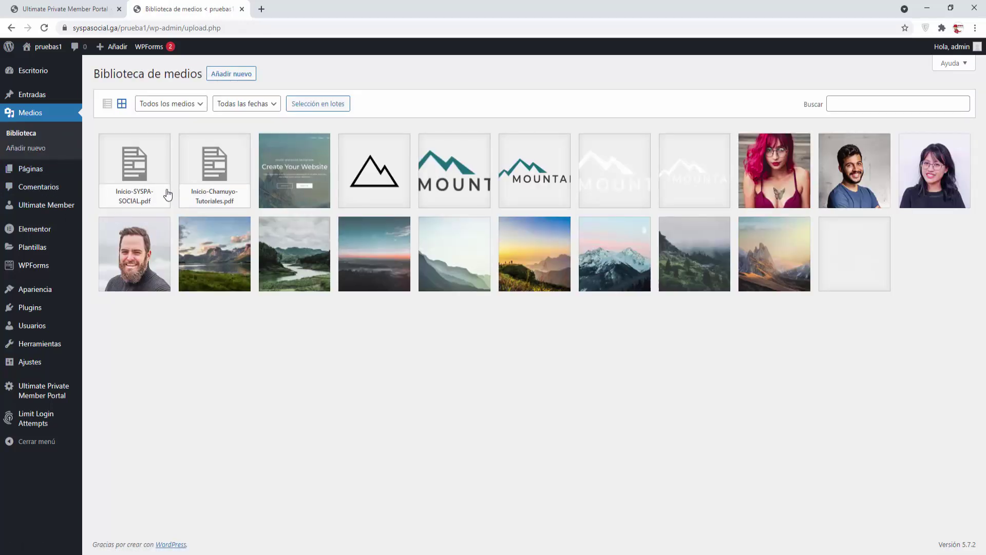
{"action": "left_click", "coordinate": [135, 176]}
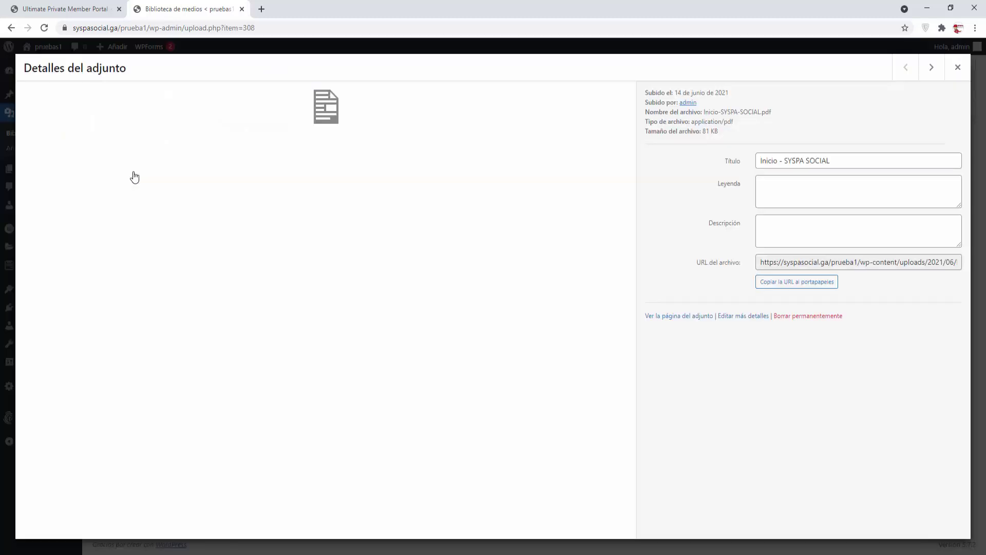
Step: Copy the SYSPA SOCIAL PDF's file URL and return to the portal page
{"action": "left_click", "coordinate": [810, 284]}
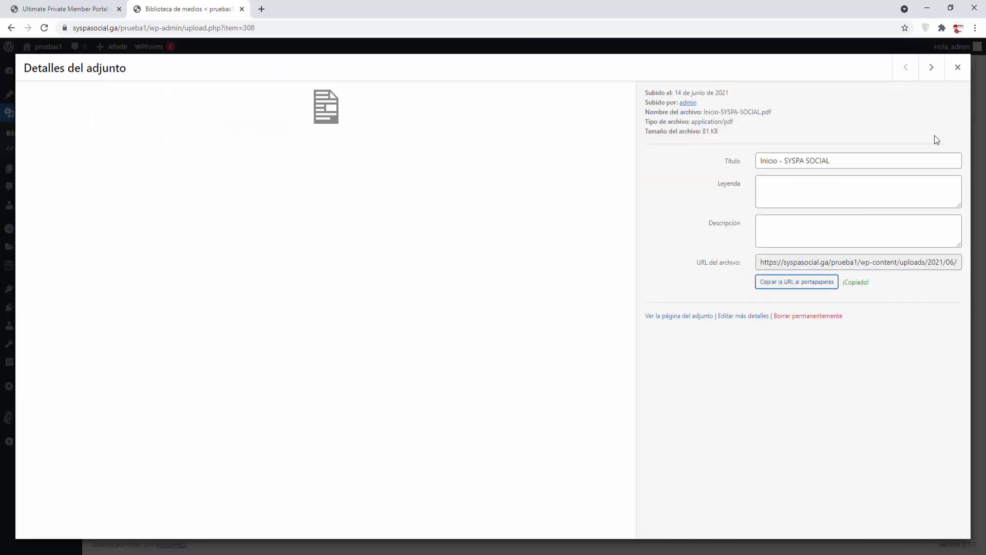
{"action": "left_click", "coordinate": [957, 67]}
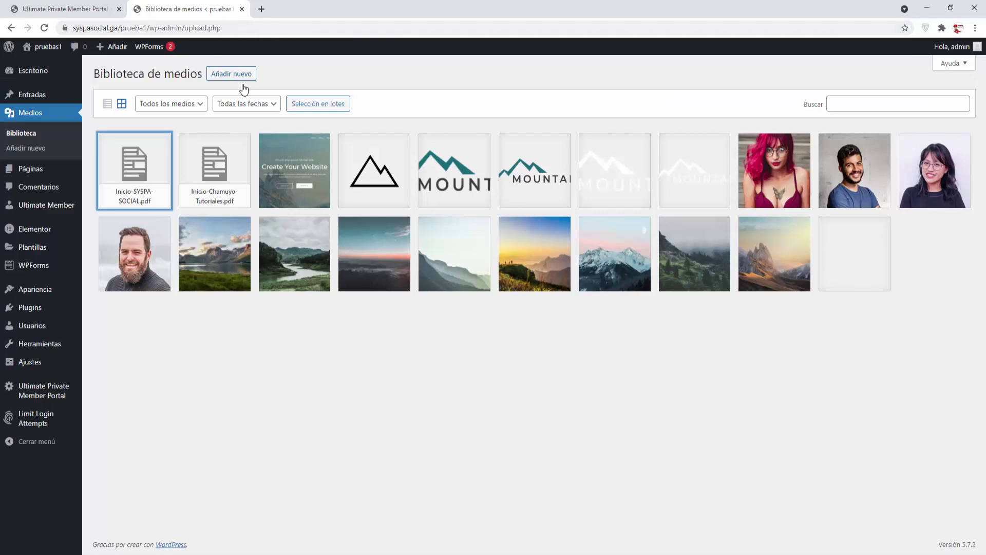
{"action": "left_click", "coordinate": [62, 10]}
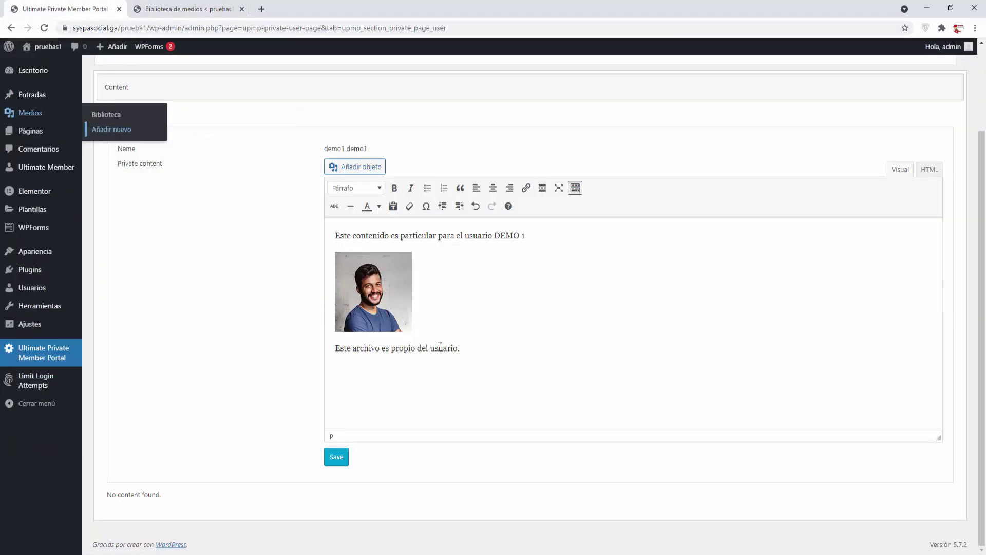
Step: Link 'Este archivo es propio del usuario.' to the PDF URL in a new tab, then save
{"action": "left_click_drag", "start_coordinate": [465, 348], "coordinate": [334, 348]}
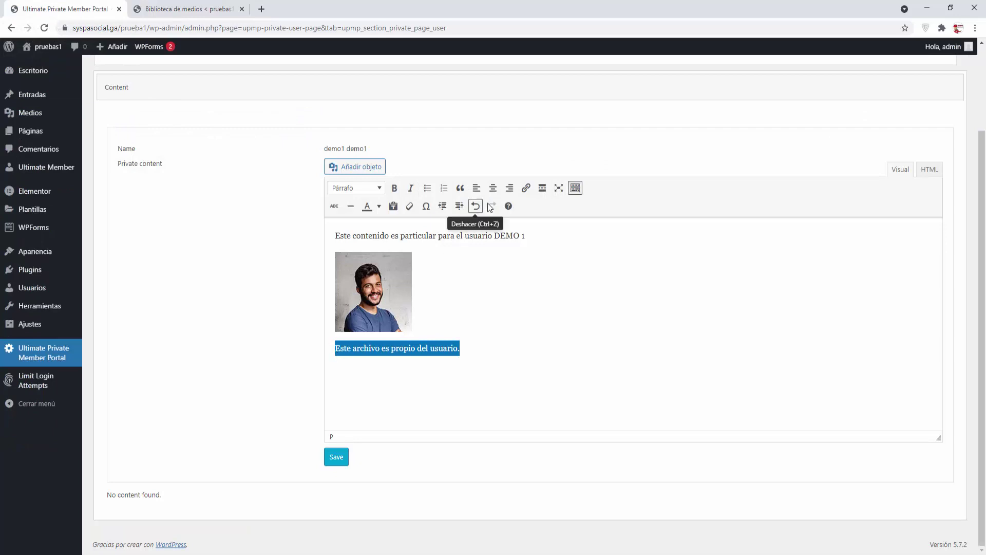
{"action": "left_click", "coordinate": [525, 187]}
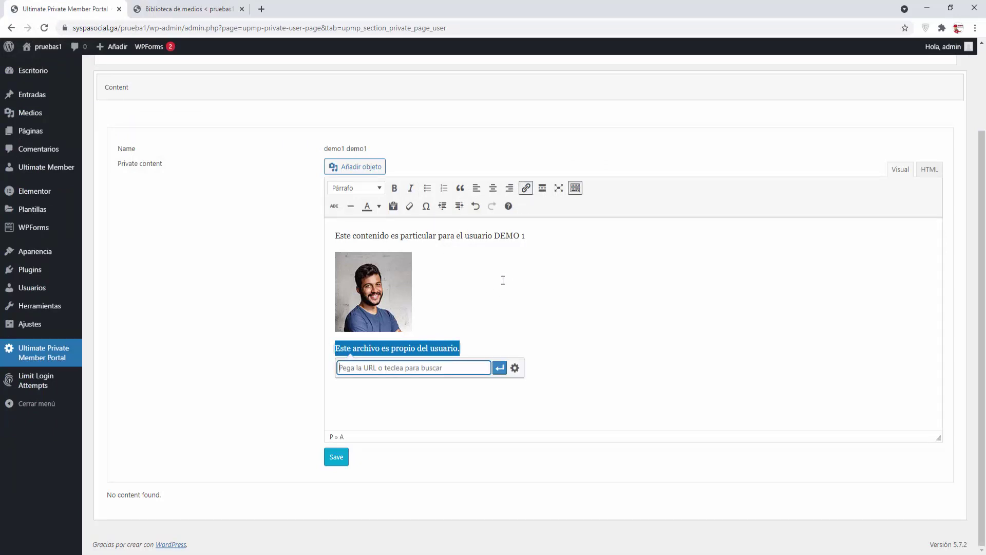
{"action": "key", "text": "ctrl+v"}
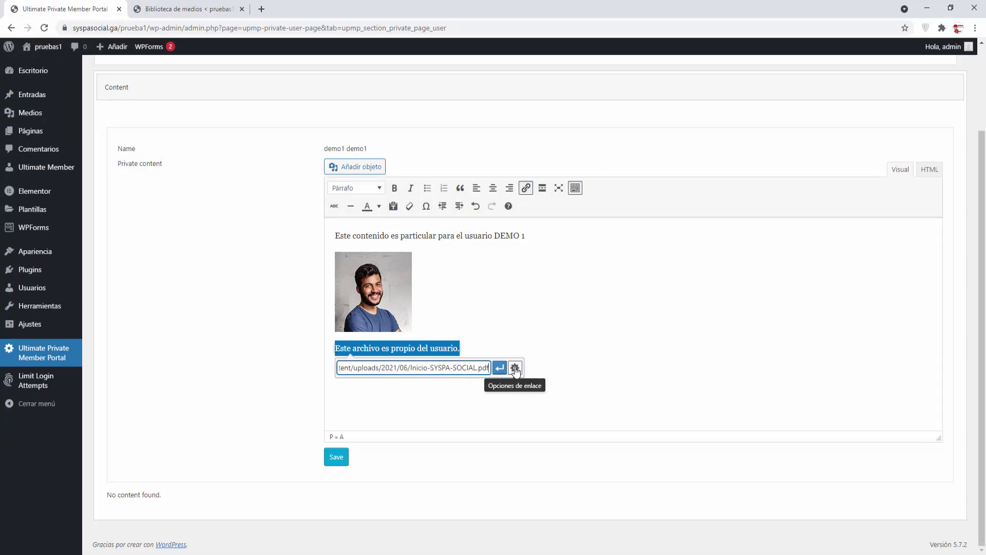
{"action": "left_click", "coordinate": [515, 368]}
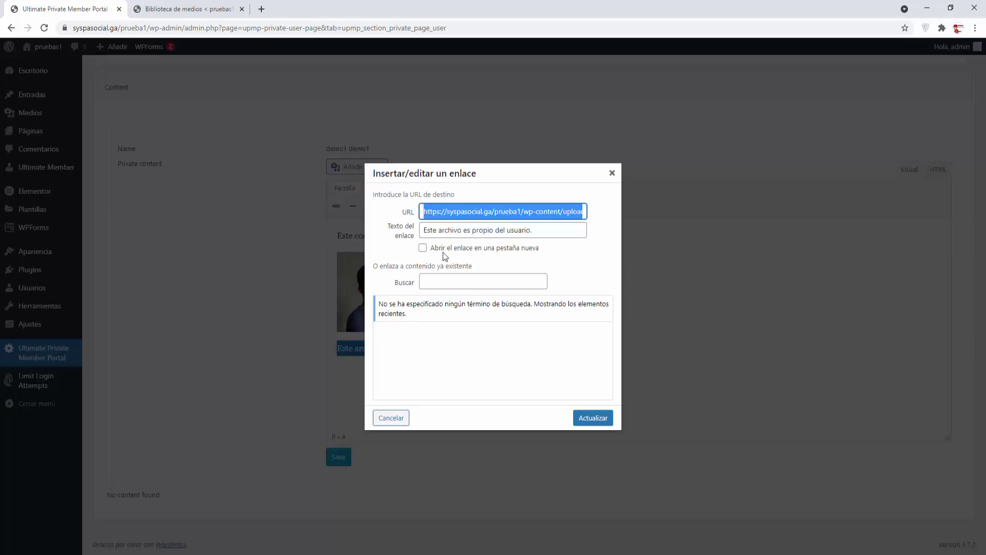
{"action": "left_click", "coordinate": [423, 247]}
{"action": "left_click", "coordinate": [584, 419]}
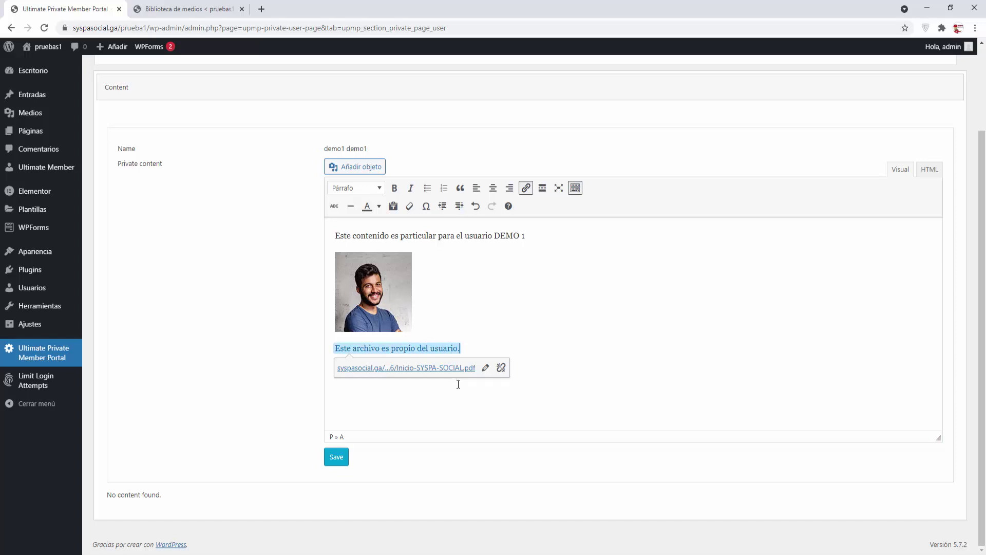
{"action": "left_click", "coordinate": [340, 458]}
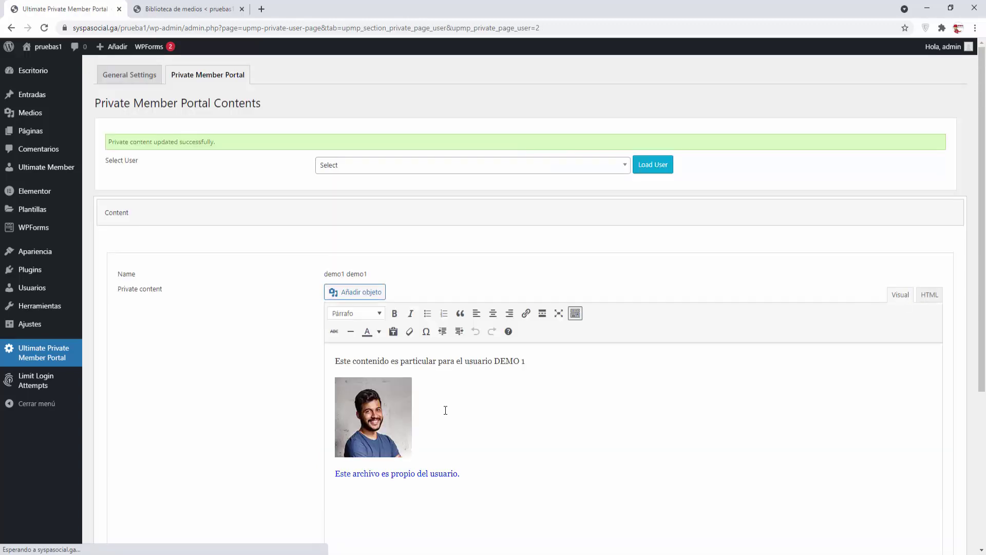
Step: Search 'demo' in Select User and load the second demo user's content
{"action": "left_click", "coordinate": [583, 163]}
{"action": "type", "text": "demo"}
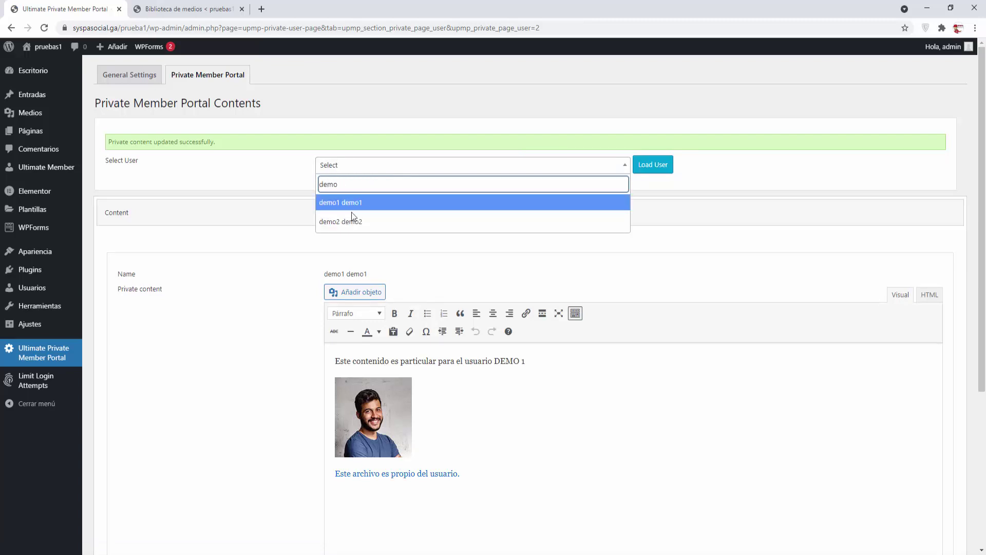
{"action": "left_click", "coordinate": [352, 220]}
{"action": "left_click", "coordinate": [645, 170]}
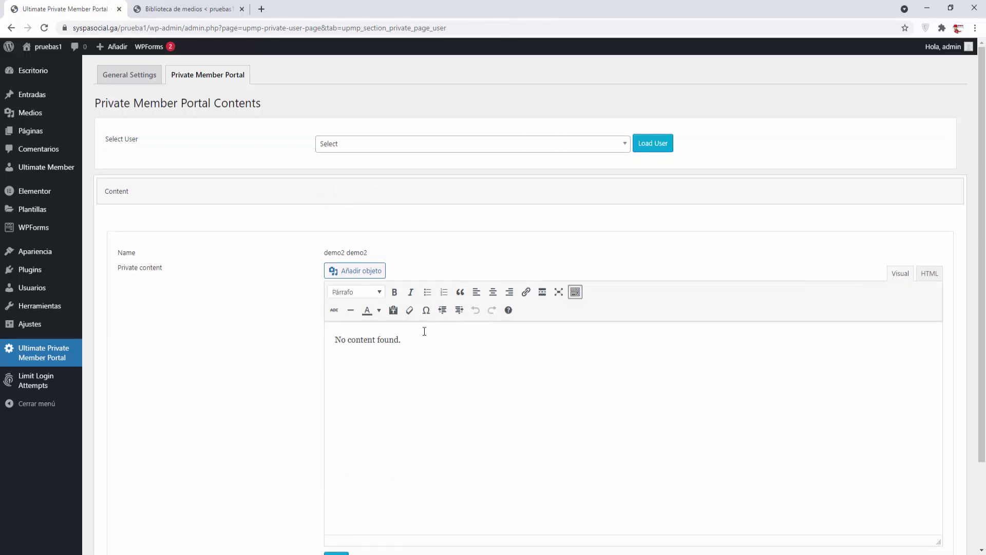
Step: Replace the placeholder with 'Este contenido es particular para el usuario DEMO 2'
{"action": "left_click_drag", "start_coordinate": [425, 332], "coordinate": [320, 333]}
{"action": "type", "text": "Este conv"}
{"action": "key", "text": "BackSpace"}
{"action": "type", "text": "tenido es particular par"}
{"action": "key", "text": "BackSpace"}
{"action": "type", "text": "a el us"}
{"action": "key", "text": "BackSpace"}
{"action": "type", "text": "usuar"}
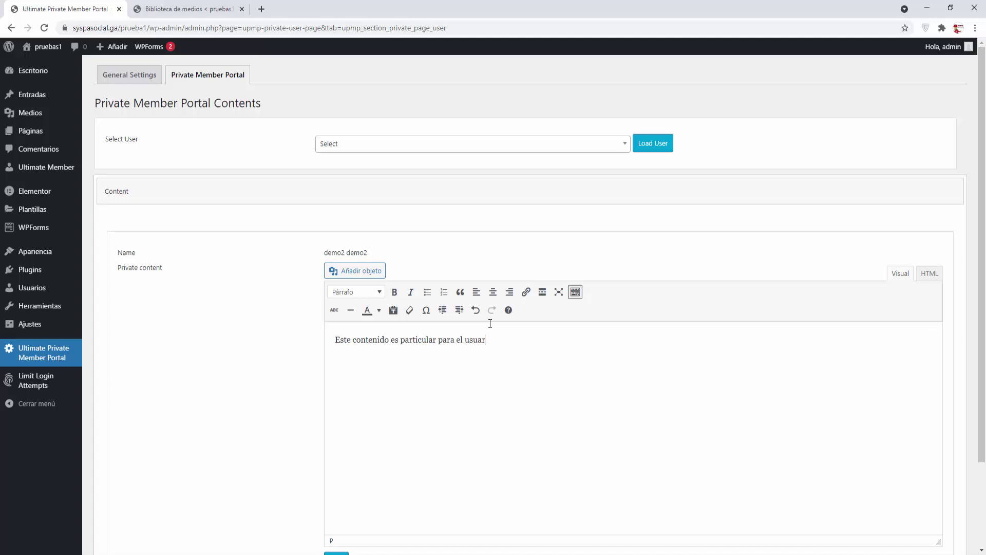
{"action": "type", "text": "io DEMO 2"}
Step: Insert the woman's portrait and add the line 'Este archivo es particular de cada usuario.'
{"action": "left_click", "coordinate": [358, 272]}
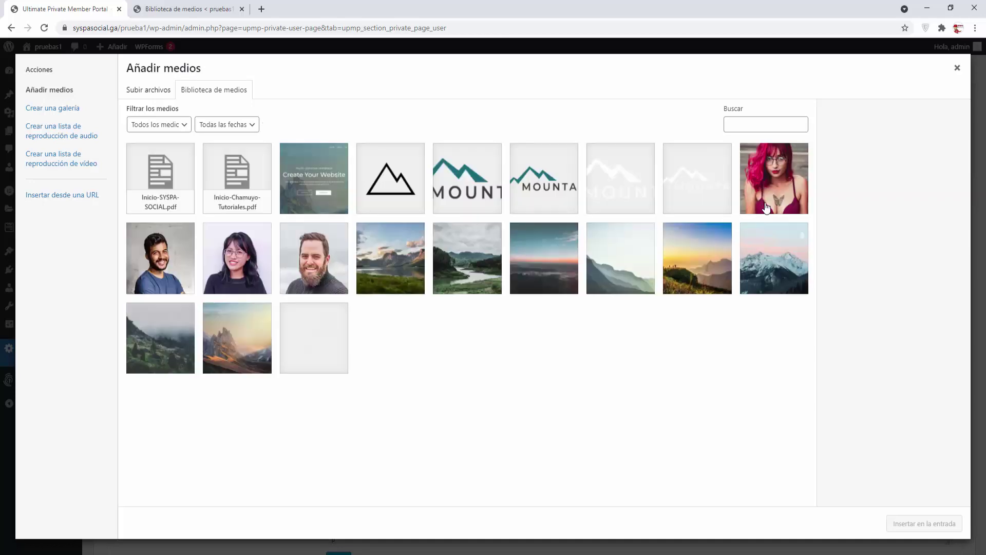
{"action": "left_click", "coordinate": [233, 274]}
{"action": "left_click", "coordinate": [916, 523]}
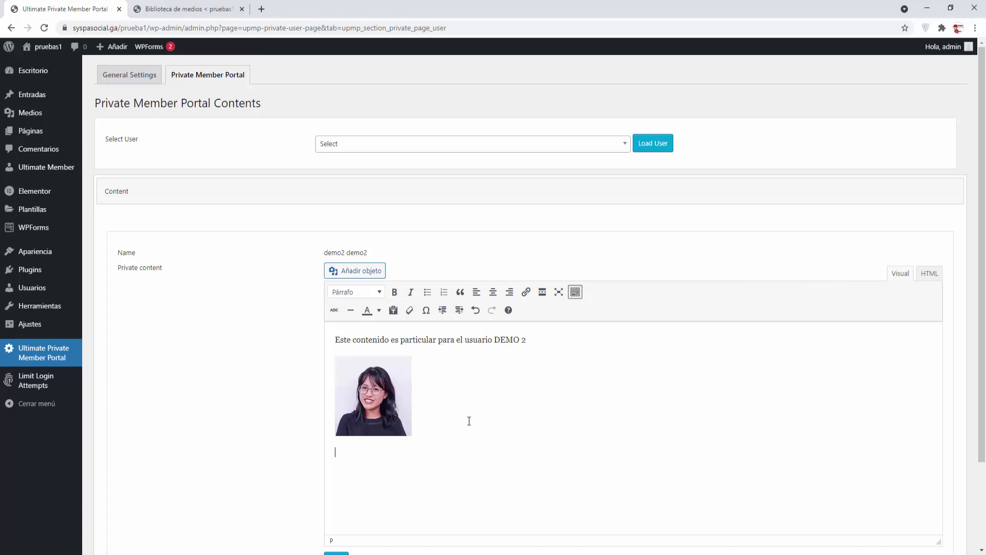
{"action": "type", "text": "Este archivo es particular de cada usuario."}
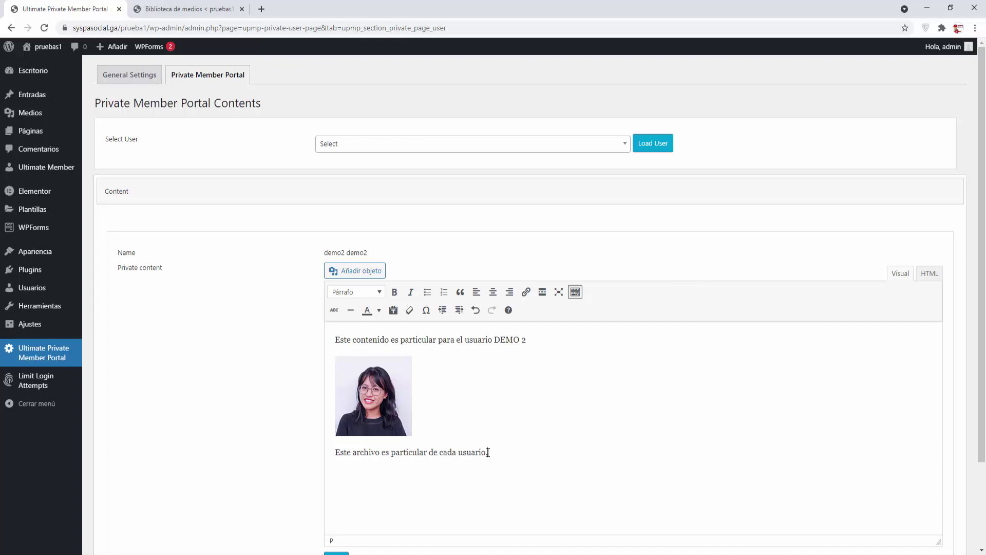
Step: Copy the Chamuyo Tutoriales PDF's file URL and close the media library tab
{"action": "left_click", "coordinate": [211, 10]}
{"action": "left_click", "coordinate": [208, 166]}
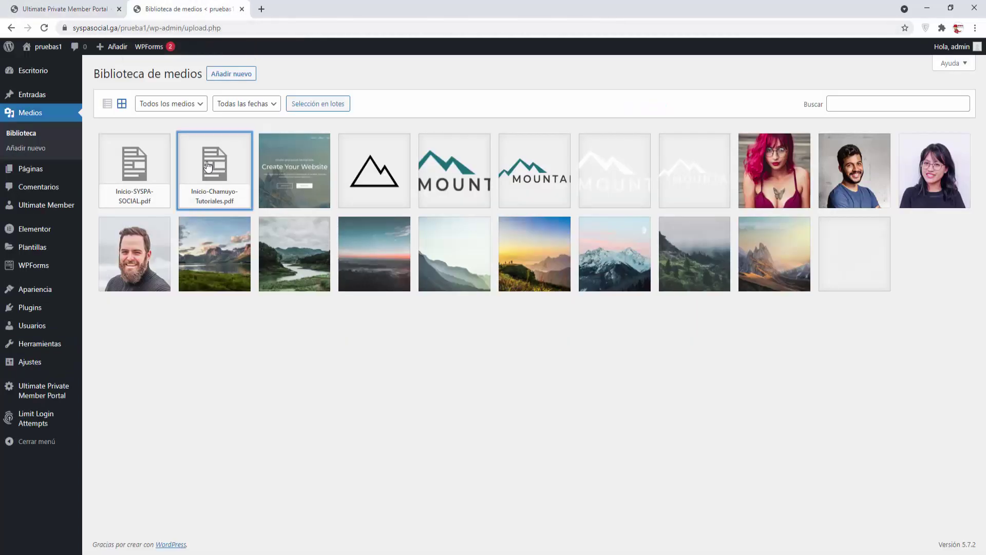
{"action": "left_click", "coordinate": [770, 286]}
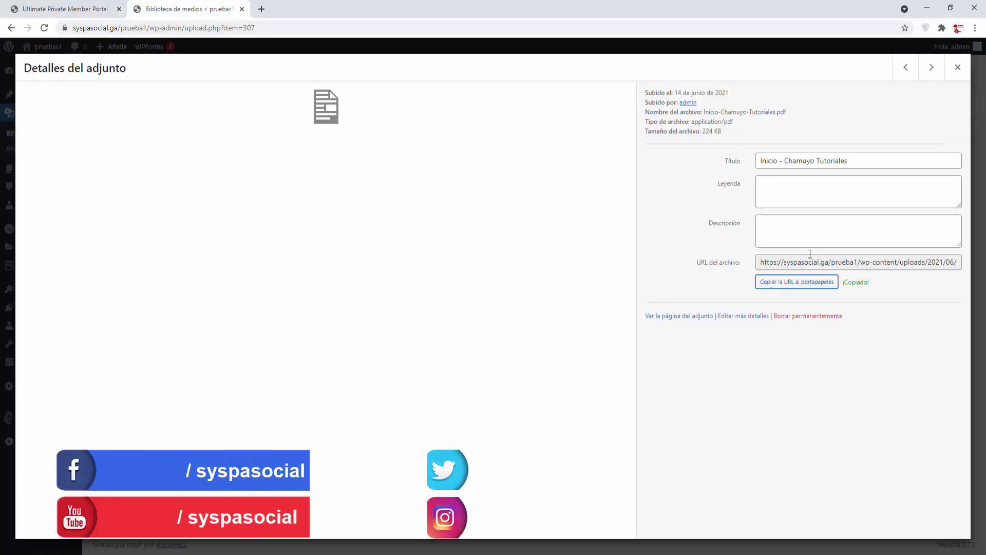
{"action": "left_click", "coordinate": [957, 68]}
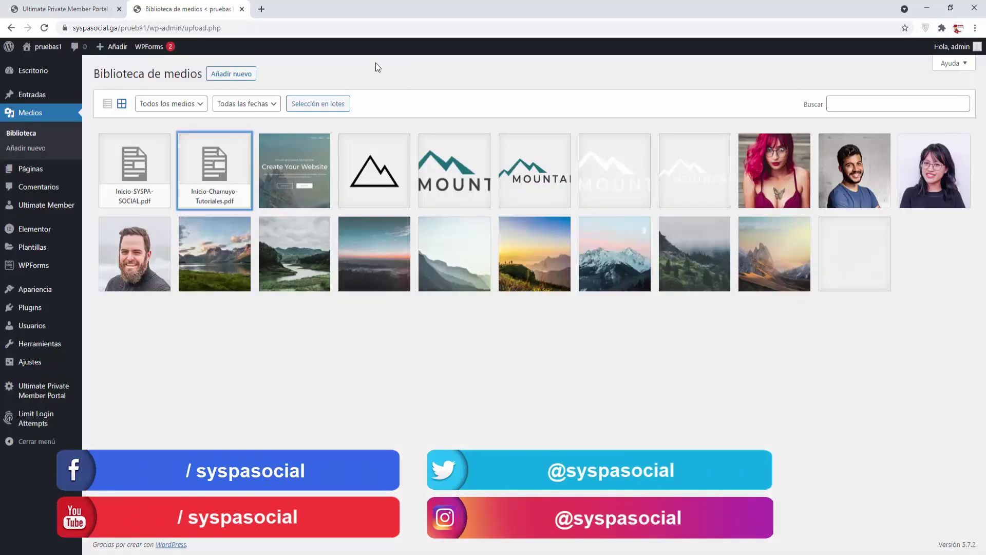
{"action": "left_click", "coordinate": [242, 9]}
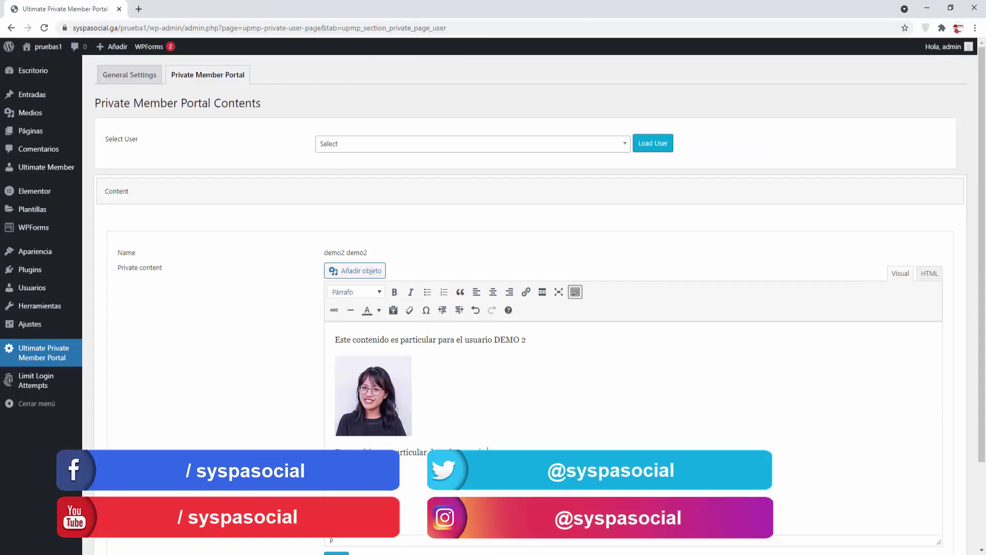
Step: Link 'Este archivo es particular de cada usuario.' to that PDF, opening in a new tab
{"action": "left_click_drag", "start_coordinate": [488, 454], "coordinate": [335, 454]}
{"action": "left_click", "coordinate": [526, 291]}
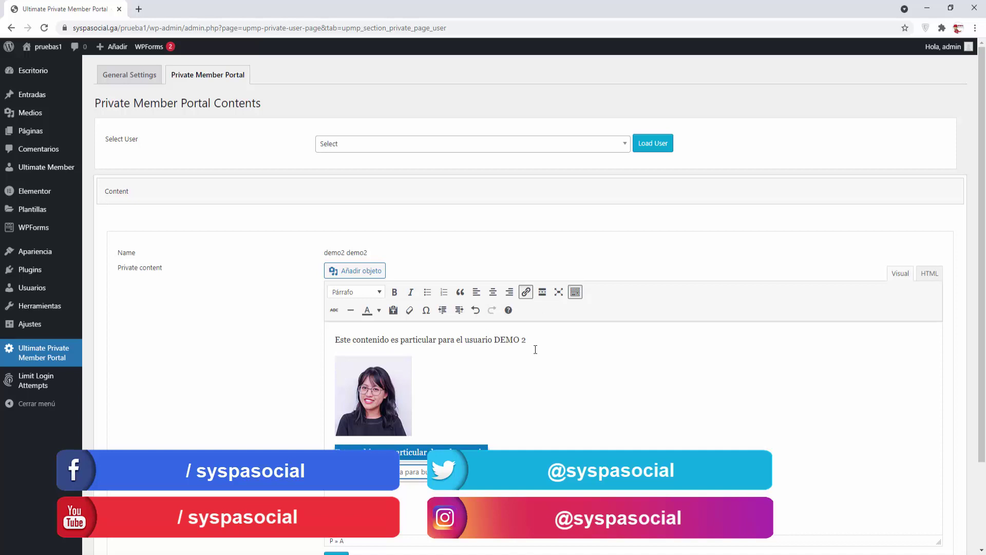
{"action": "key", "text": "ctrl+v"}
{"action": "left_click", "coordinate": [515, 472]}
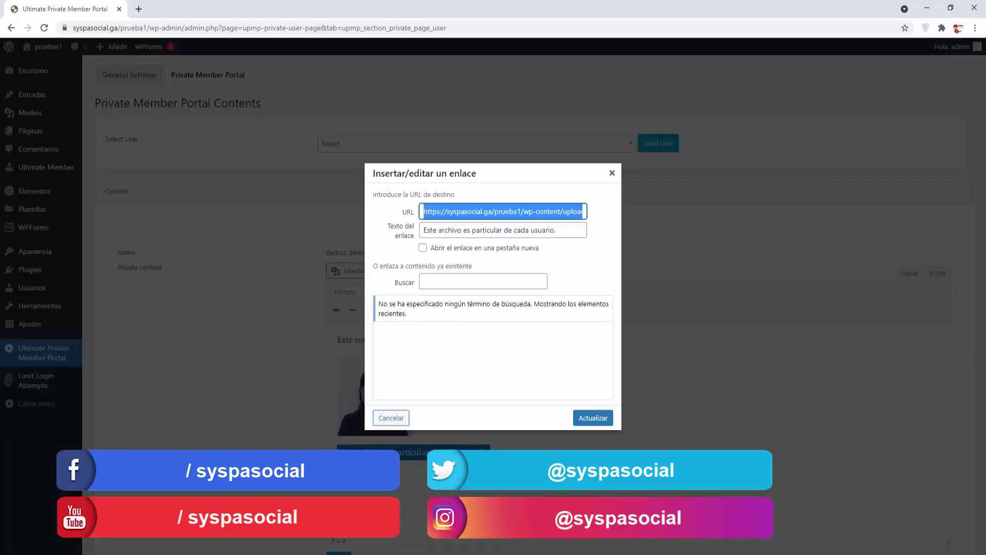
{"action": "left_click", "coordinate": [423, 249]}
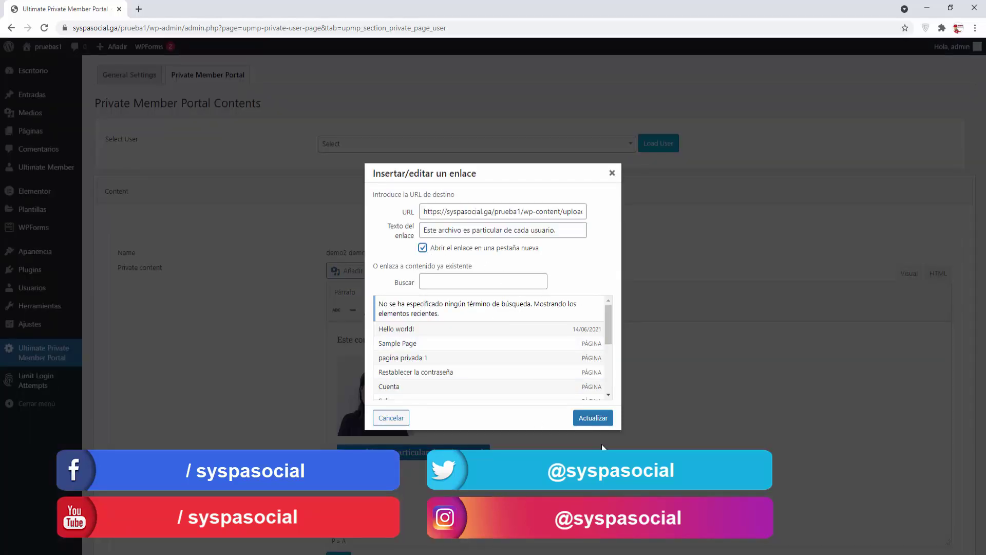
{"action": "left_click", "coordinate": [593, 418]}
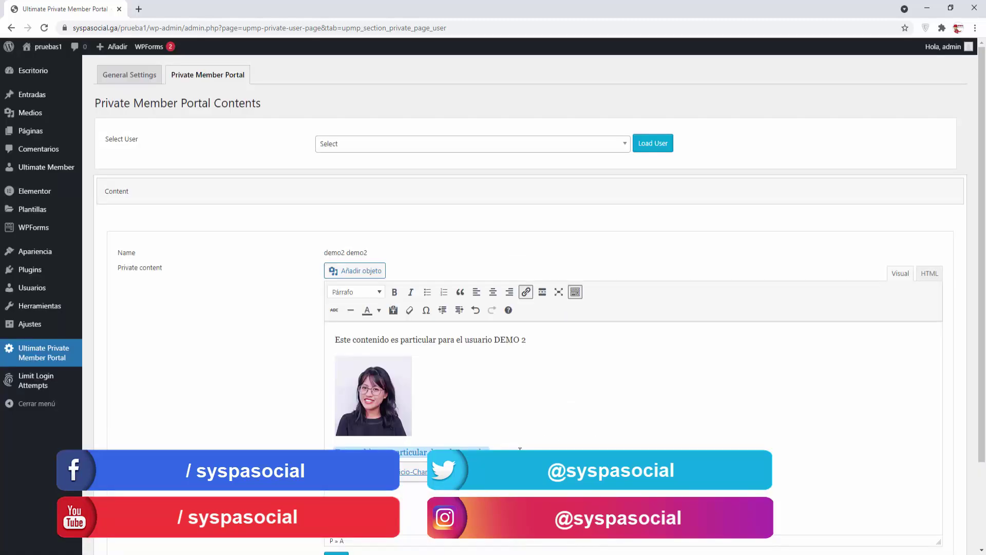
{"action": "left_click", "coordinate": [520, 451]}
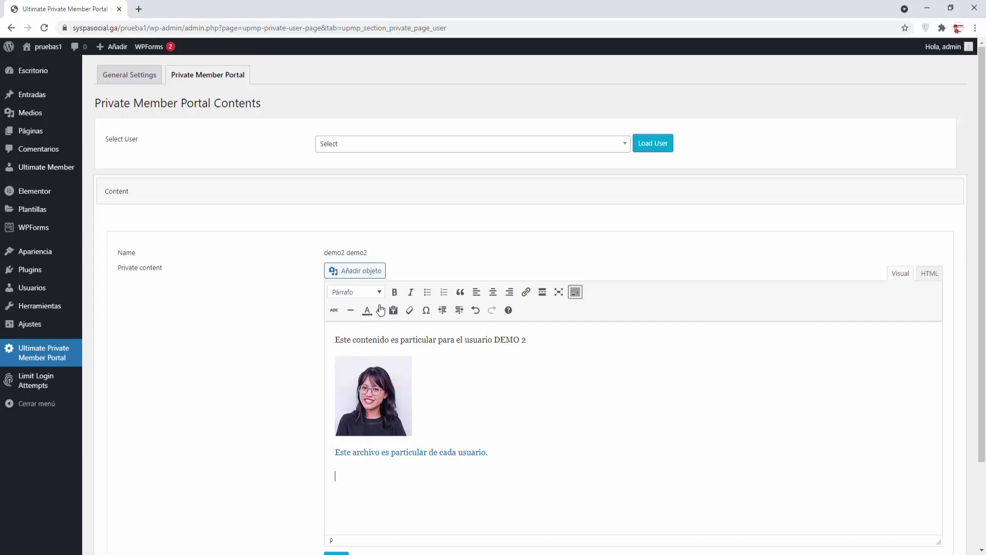
Step: Add an Inicio - SYSPA SOCIAL PDF link line to the content and save it
{"action": "left_click", "coordinate": [360, 273]}
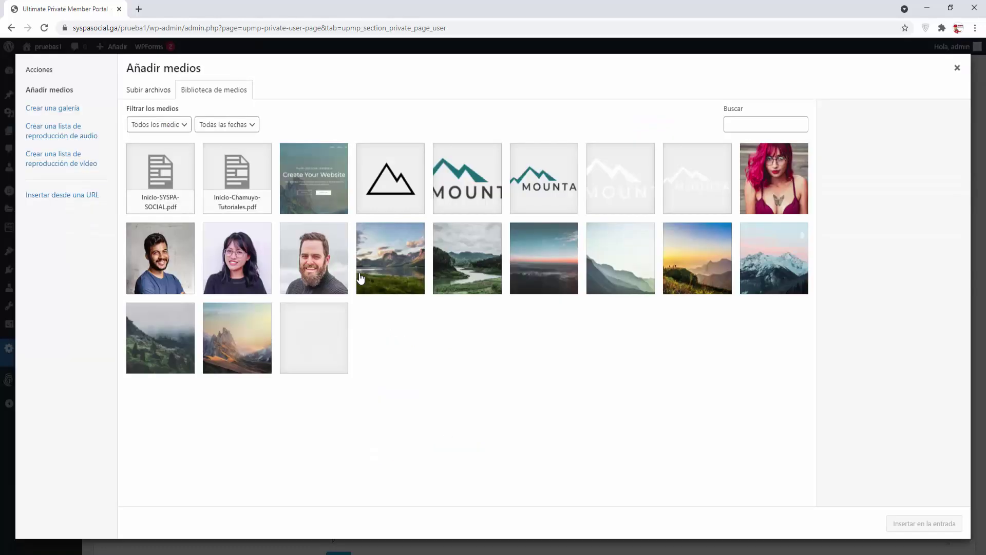
{"action": "left_click", "coordinate": [164, 208]}
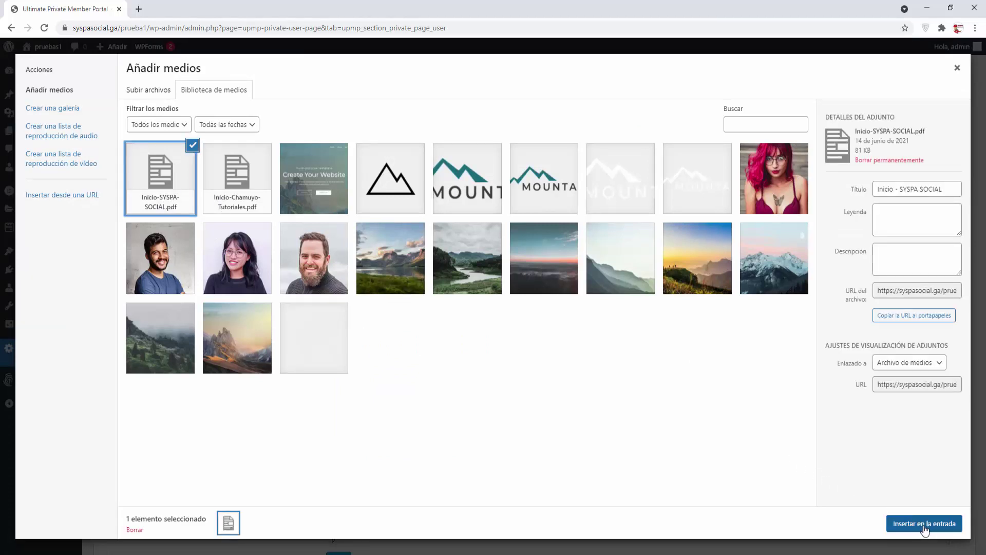
{"action": "left_click", "coordinate": [924, 524]}
{"action": "left_click", "coordinate": [593, 471]}
{"action": "key", "text": "ctrl+v"}
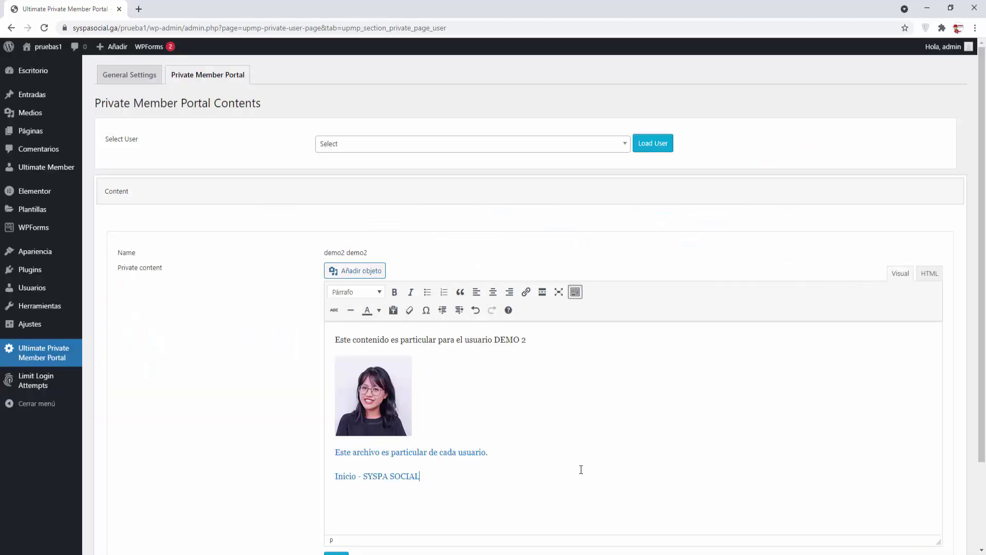
{"action": "left_click", "coordinate": [384, 475]}
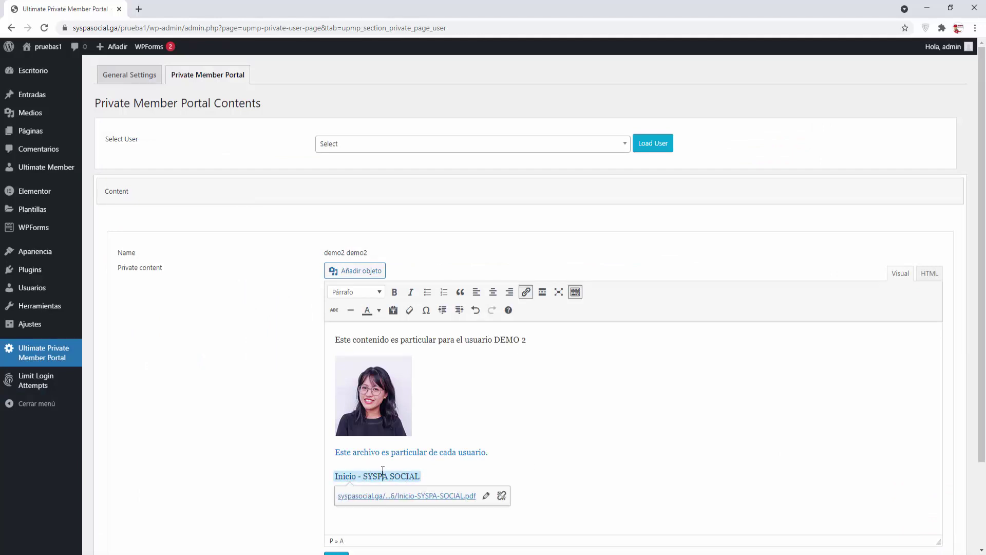
{"action": "key", "text": "ctrl+z"}
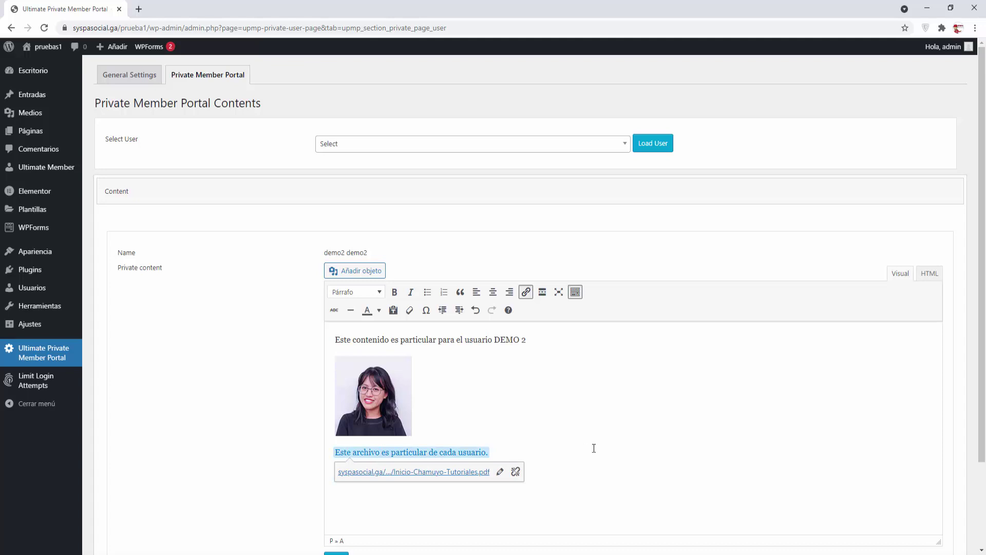
{"action": "key", "text": "ctrl+v"}
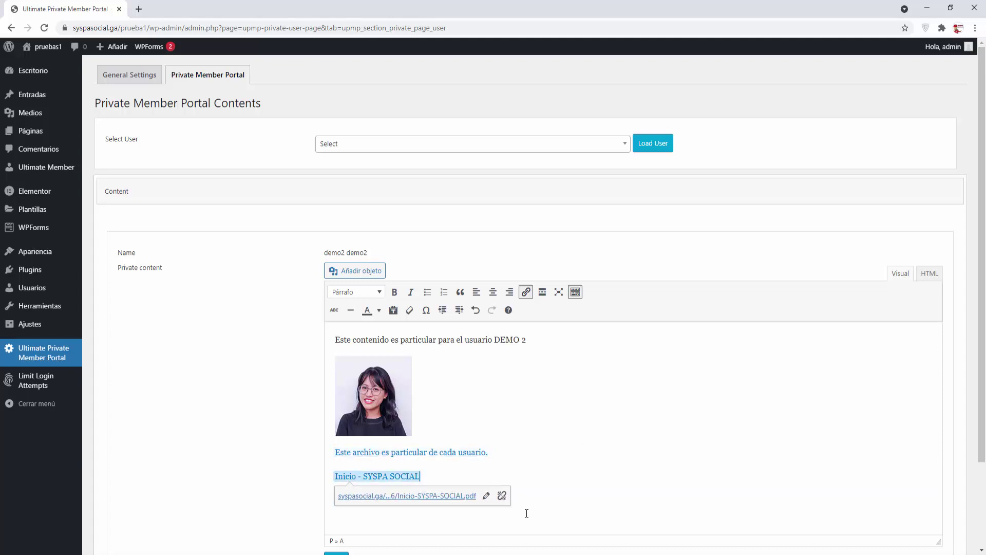
{"action": "scroll", "coordinate": [464, 415], "scroll_direction": "down", "scroll_amount": 2}
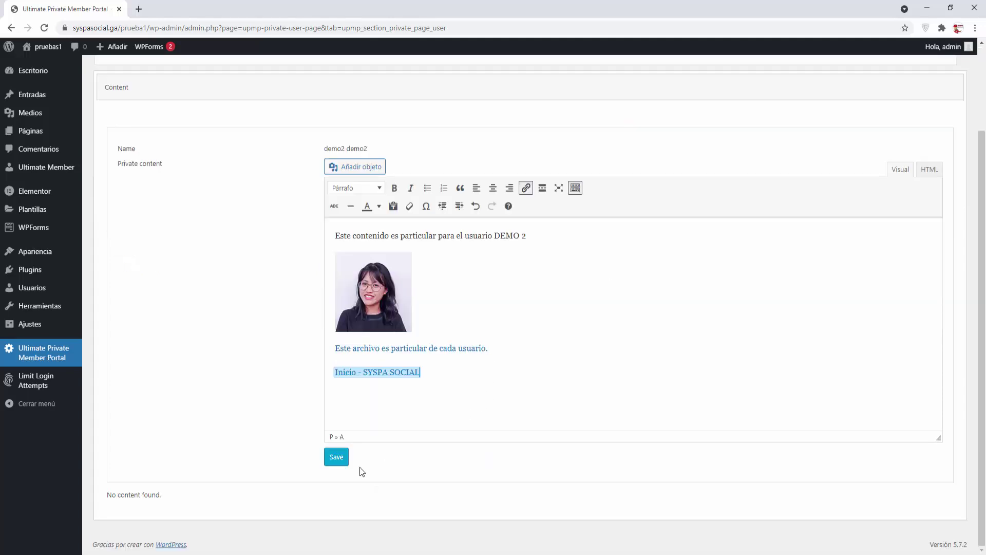
{"action": "left_click", "coordinate": [335, 457]}
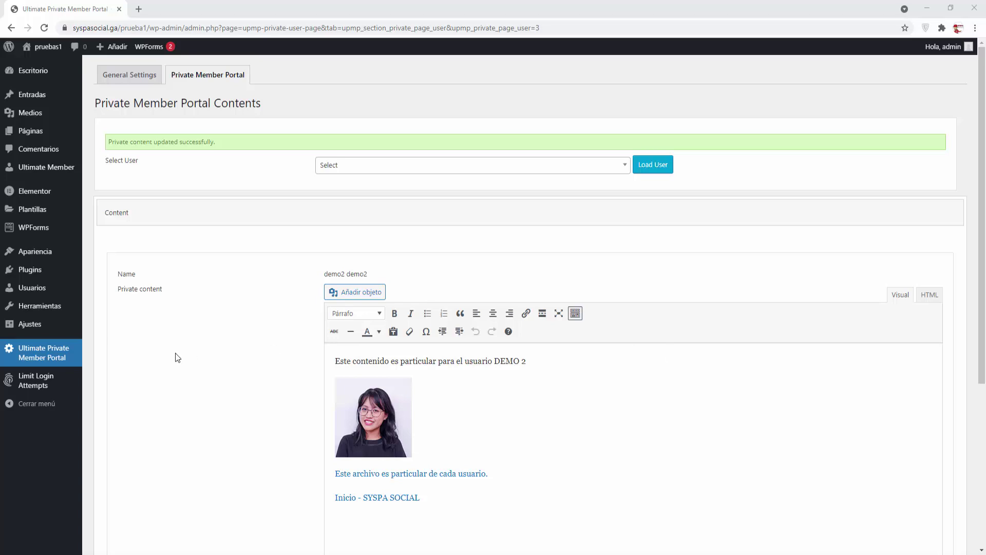
Step: Add pagina privada 1 to the Navigation menu, nested under Cuenta
{"action": "mouse_move", "coordinate": [42, 253]}
{"action": "left_click", "coordinate": [108, 299]}
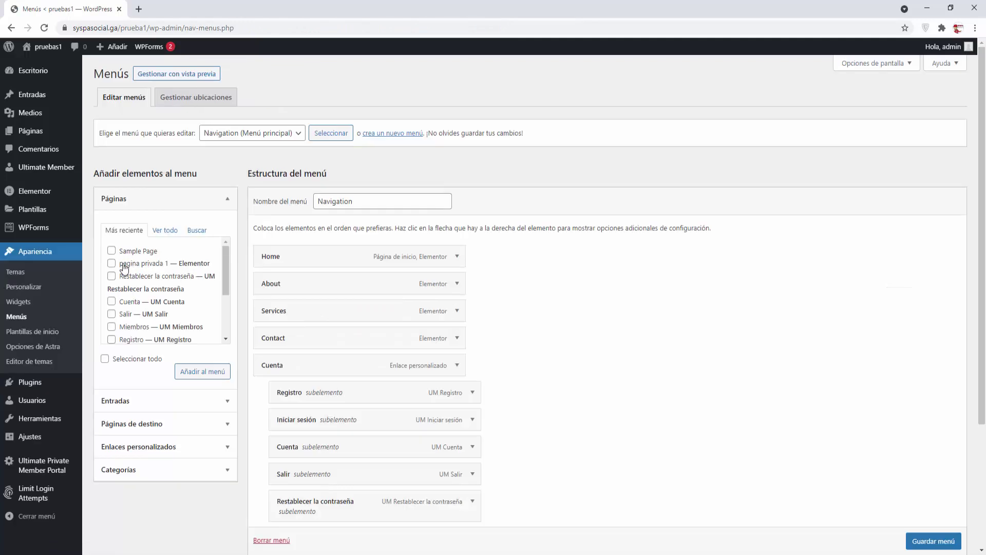
{"action": "left_click", "coordinate": [111, 264]}
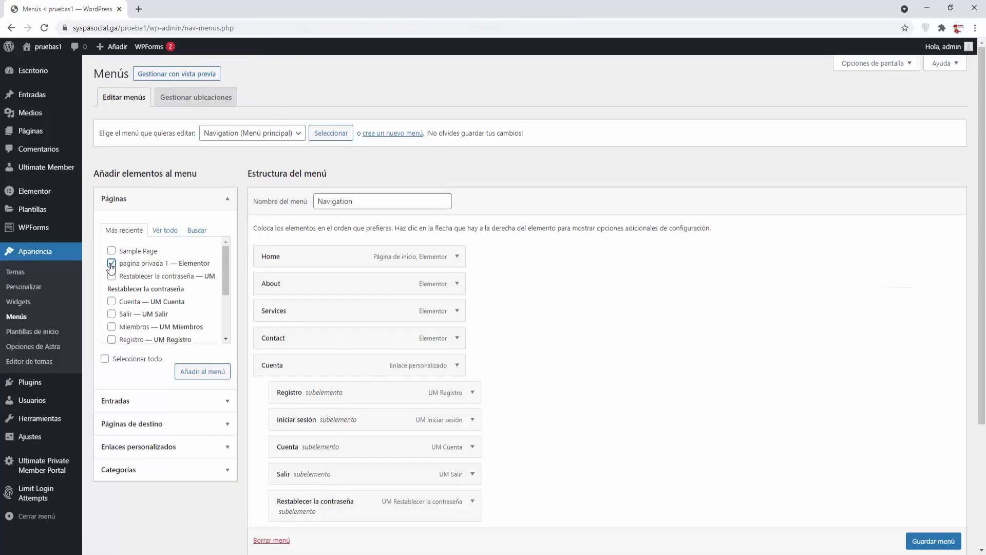
{"action": "left_click", "coordinate": [209, 373]}
{"action": "scroll", "coordinate": [625, 409], "scroll_direction": "down", "scroll_amount": 3}
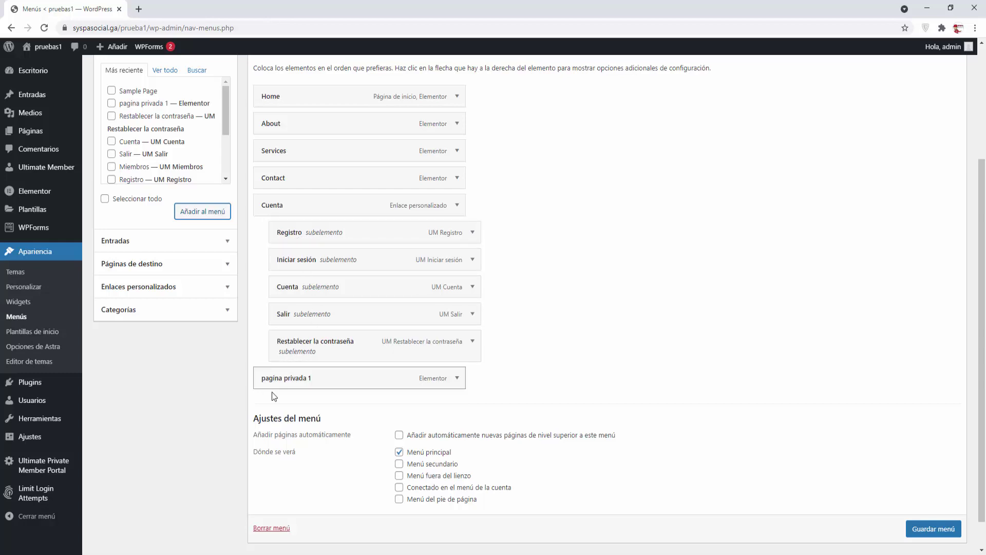
{"action": "left_click_drag", "start_coordinate": [269, 377], "coordinate": [301, 385]}
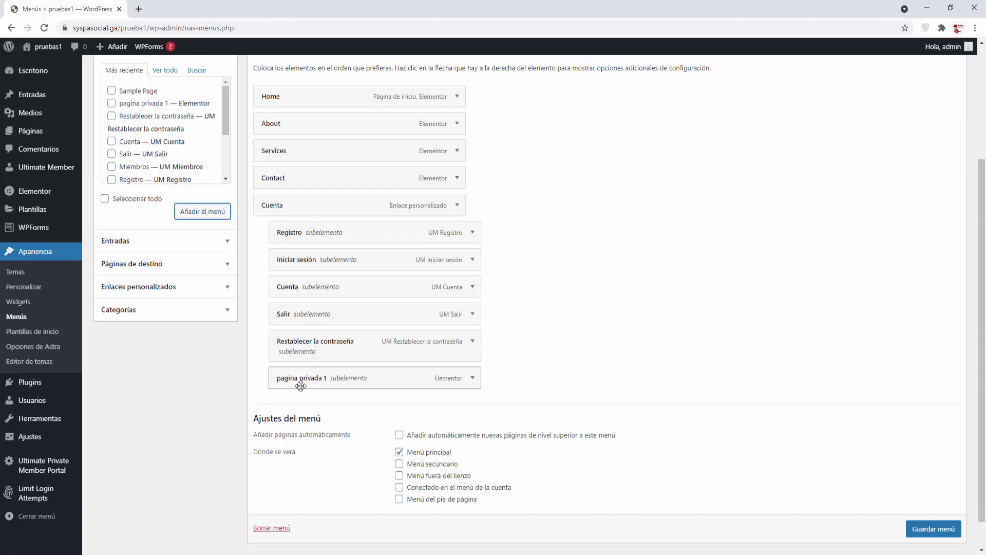
Step: Restrict the pagina privada 1 item to logged-in users and save the menu
{"action": "left_click", "coordinate": [473, 379]}
{"action": "scroll", "coordinate": [473, 383], "scroll_direction": "down", "scroll_amount": 2}
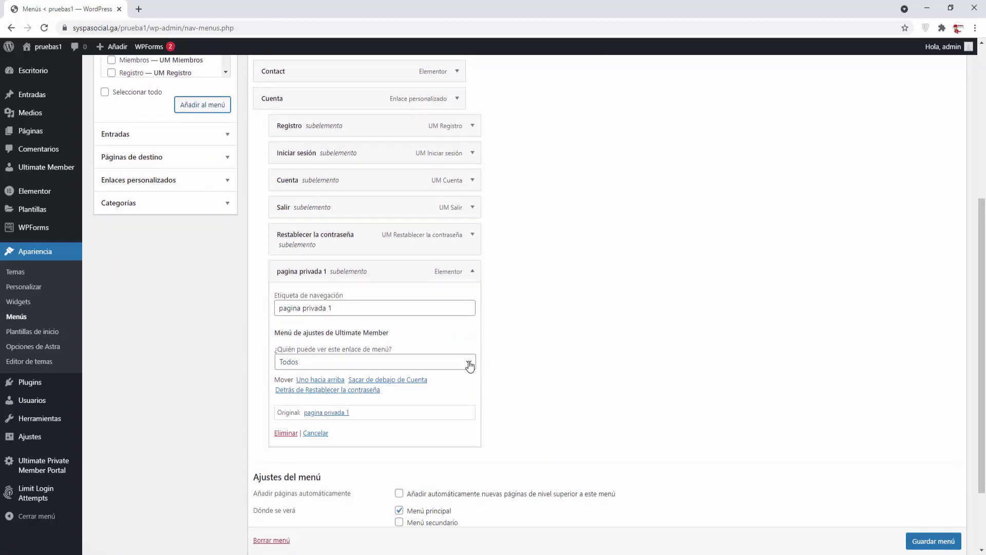
{"action": "left_click", "coordinate": [469, 365]}
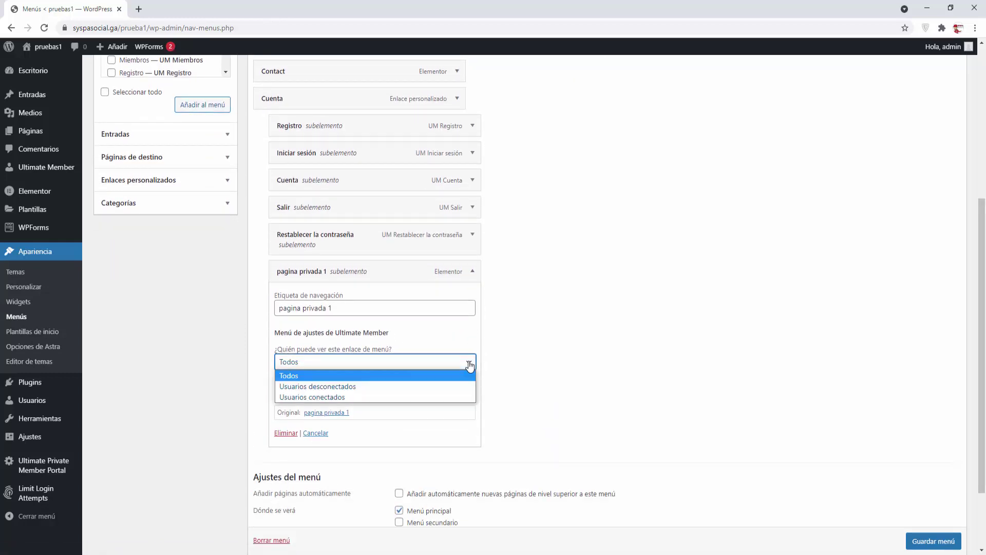
{"action": "left_click", "coordinate": [327, 395]}
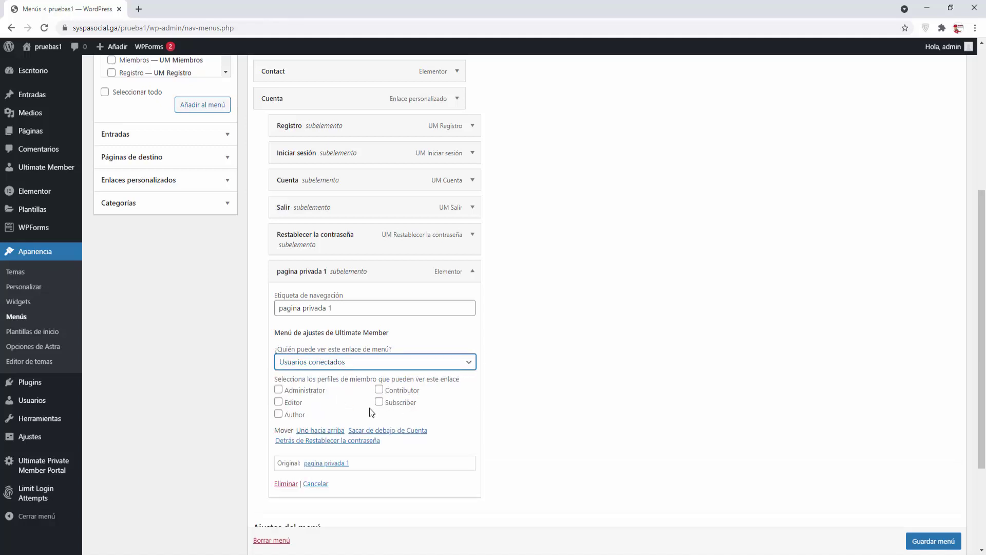
{"action": "left_click", "coordinate": [474, 272]}
{"action": "left_click", "coordinate": [933, 494]}
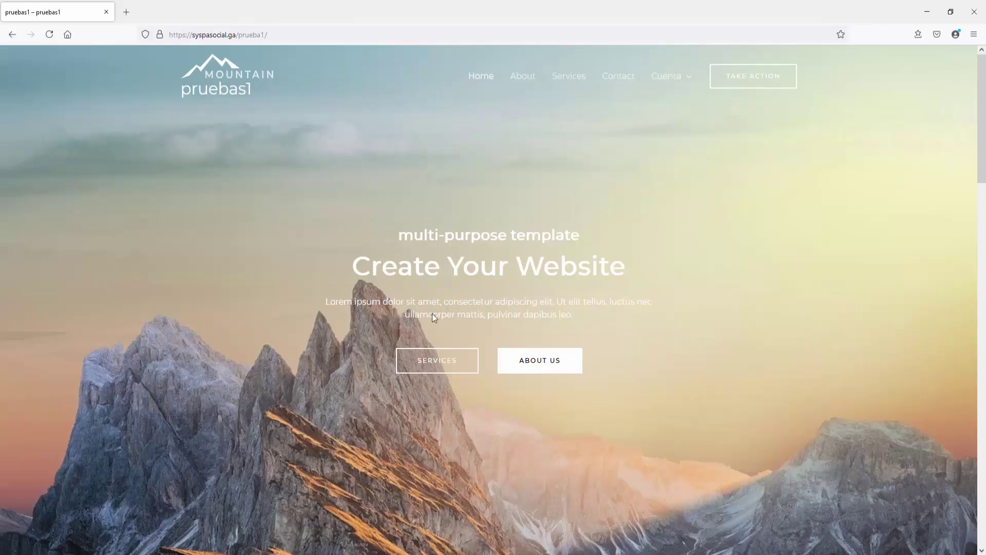
Step: Reload the site and log in as demo1 via Cuenta > Iniciar sesión, entering the account's credentials
{"action": "left_click", "coordinate": [49, 36]}
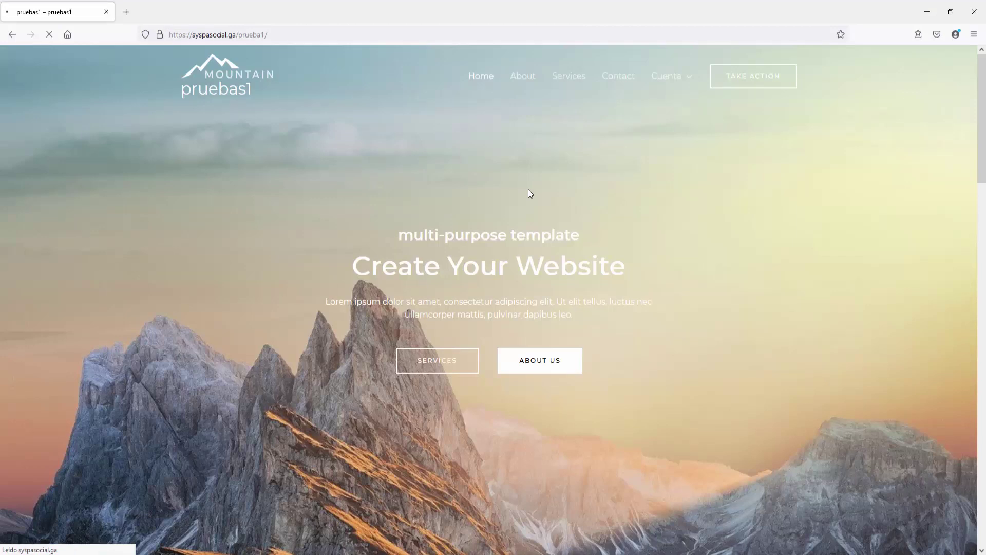
{"action": "mouse_move", "coordinate": [680, 76]}
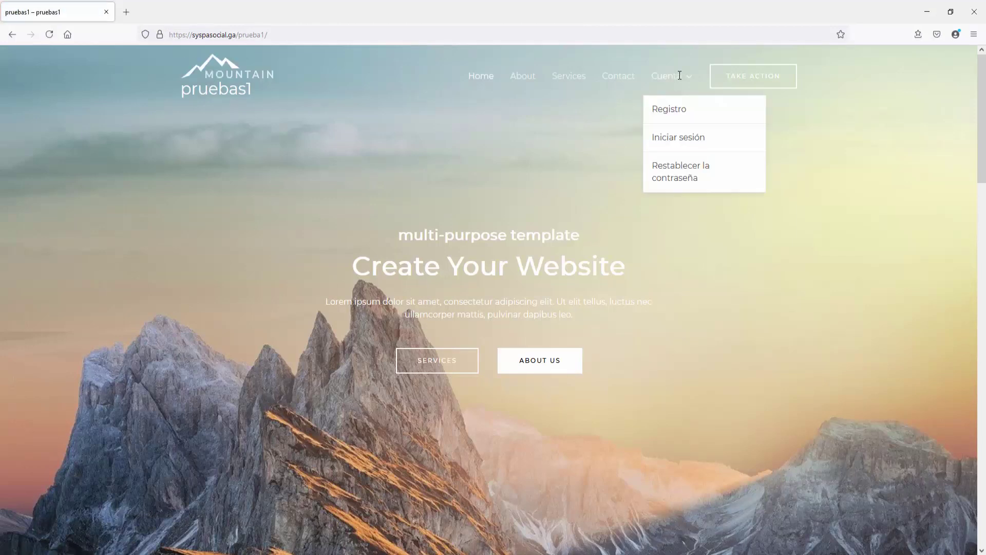
{"action": "left_click", "coordinate": [672, 143]}
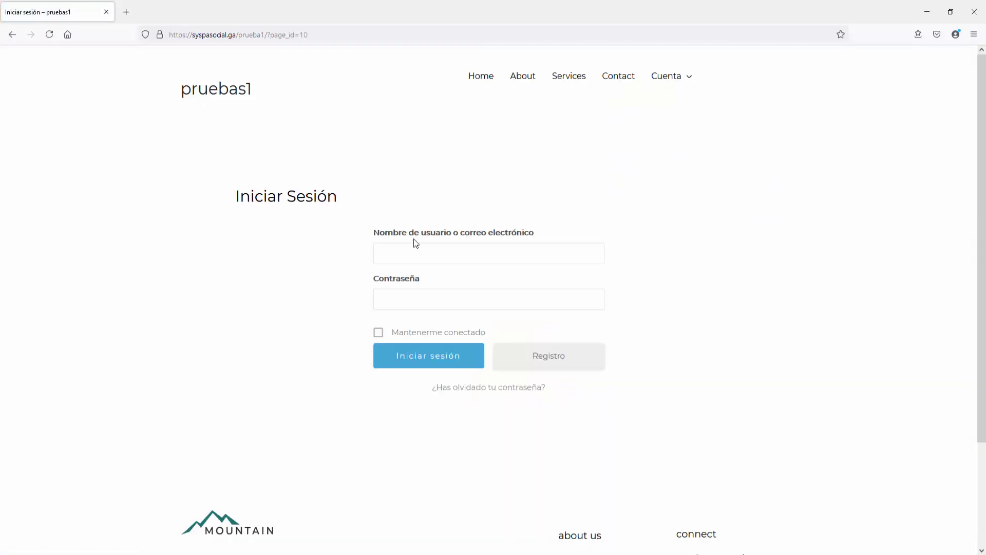
{"action": "left_click", "coordinate": [406, 249]}
{"action": "type", "text": "demo1@"}
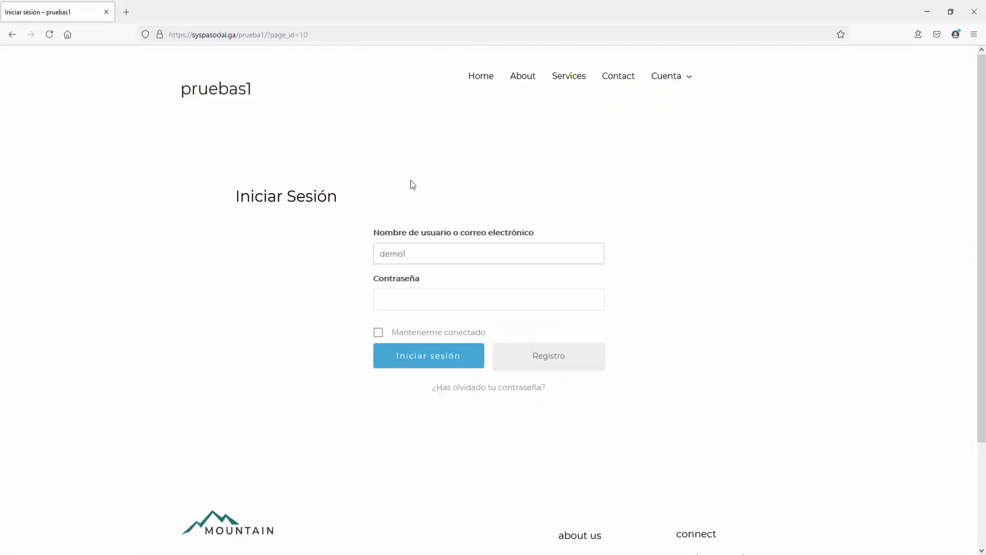
{"action": "type", "text": "gmail.com"}
{"action": "type", "text": "•••••••••"}
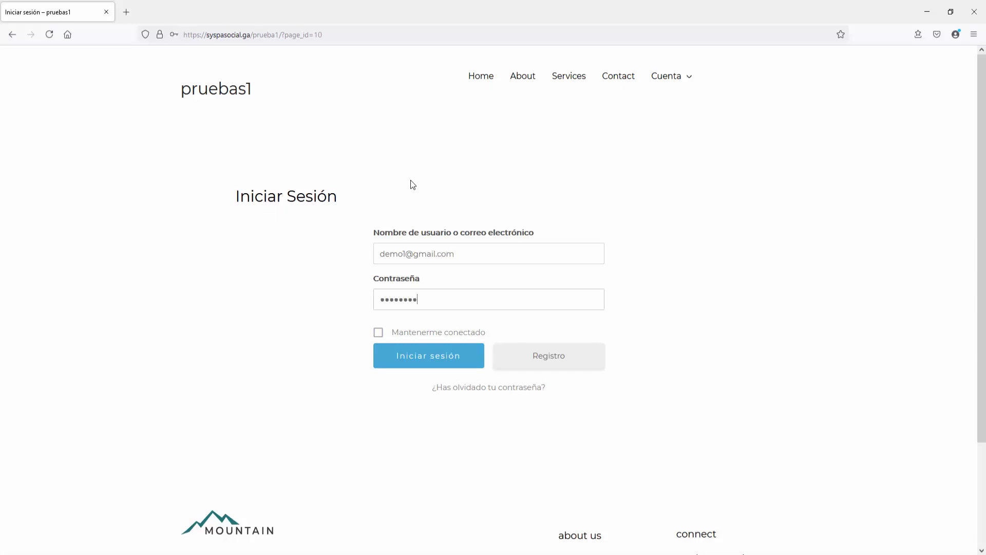
{"action": "left_click", "coordinate": [429, 360]}
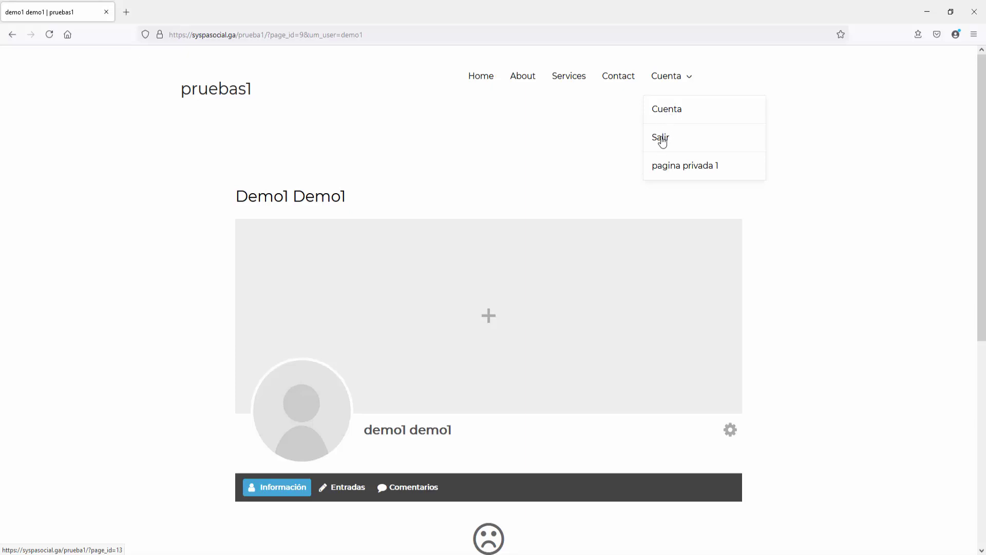
Step: Open pagina privada 1 and advance through its image carousel
{"action": "left_click", "coordinate": [692, 173]}
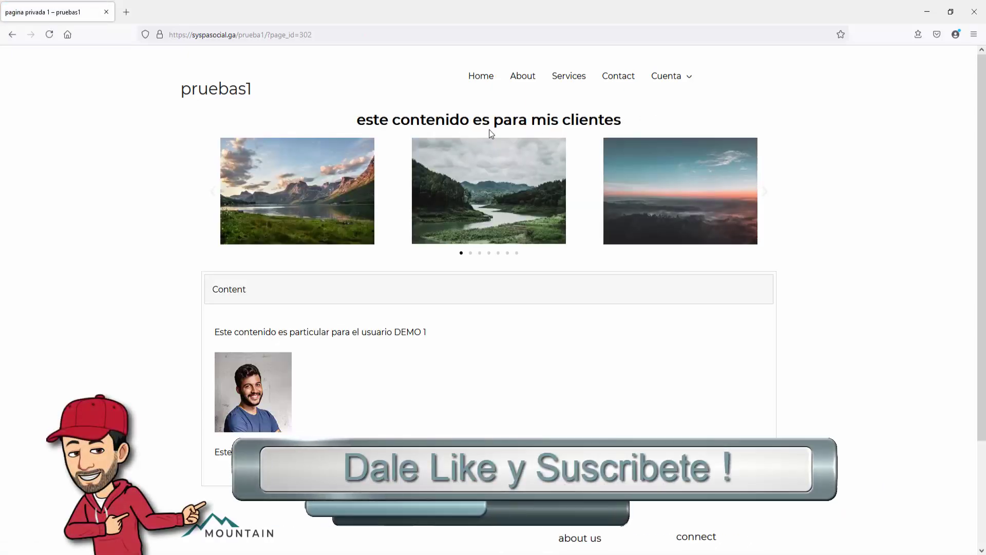
{"action": "left_click", "coordinate": [763, 195]}
{"action": "left_click", "coordinate": [763, 195]}
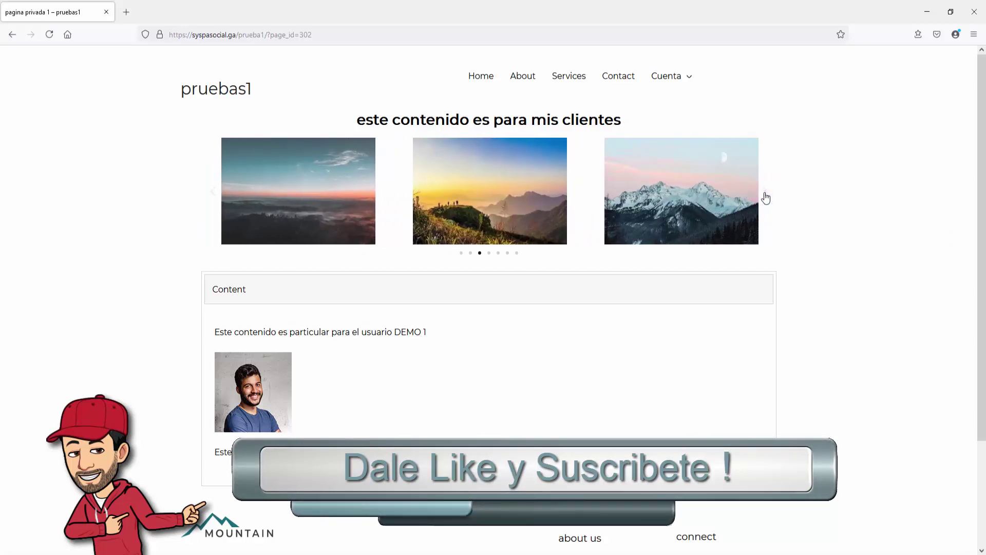
{"action": "left_click", "coordinate": [765, 195]}
{"action": "left_click", "coordinate": [765, 196]}
{"action": "left_click", "coordinate": [765, 196]}
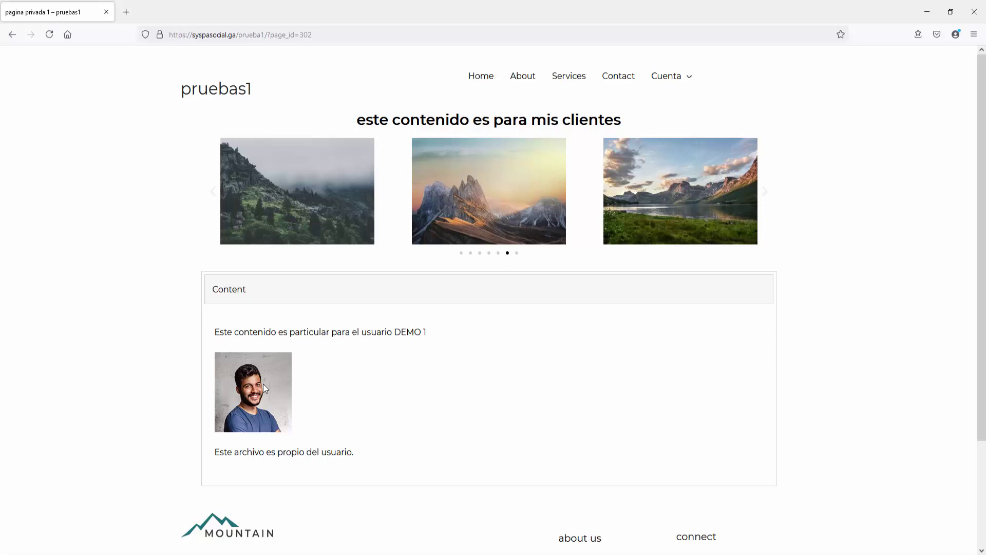
Step: Open the linked PDF in a new tab, scroll through it, then close it
{"action": "left_click", "coordinate": [282, 453]}
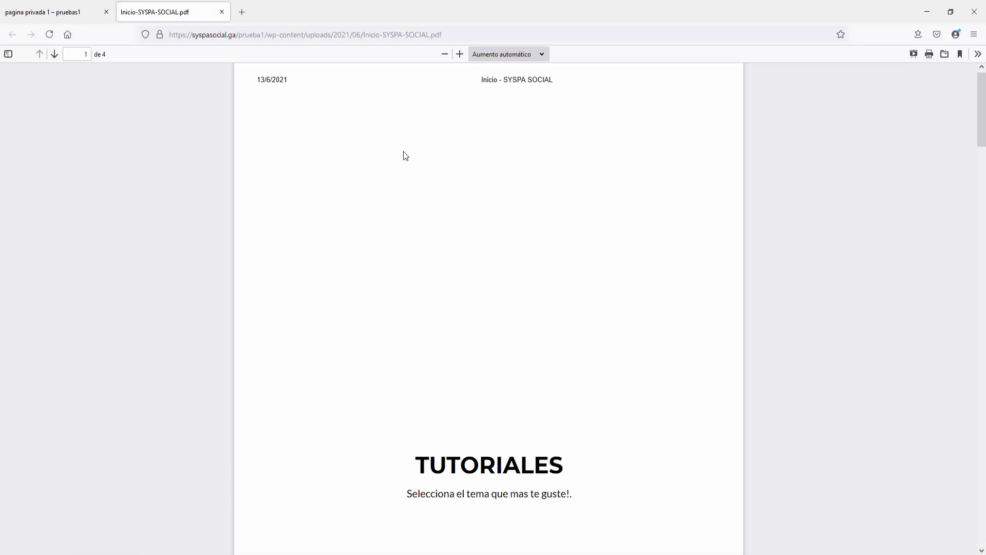
{"action": "scroll", "coordinate": [403, 151], "scroll_direction": "down", "scroll_amount": 10}
{"action": "scroll", "coordinate": [403, 151], "scroll_direction": "down", "scroll_amount": 10}
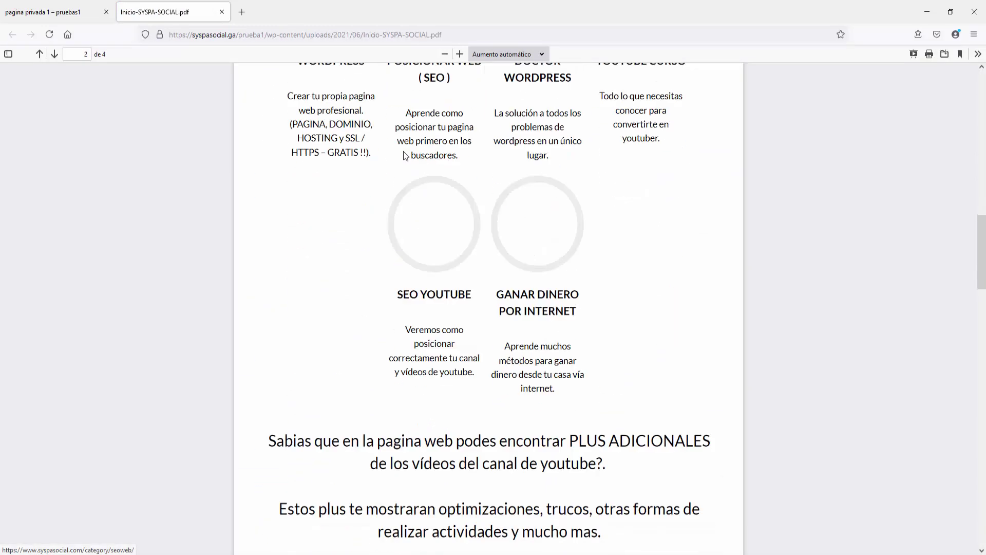
{"action": "scroll", "coordinate": [402, 151], "scroll_direction": "down", "scroll_amount": 10}
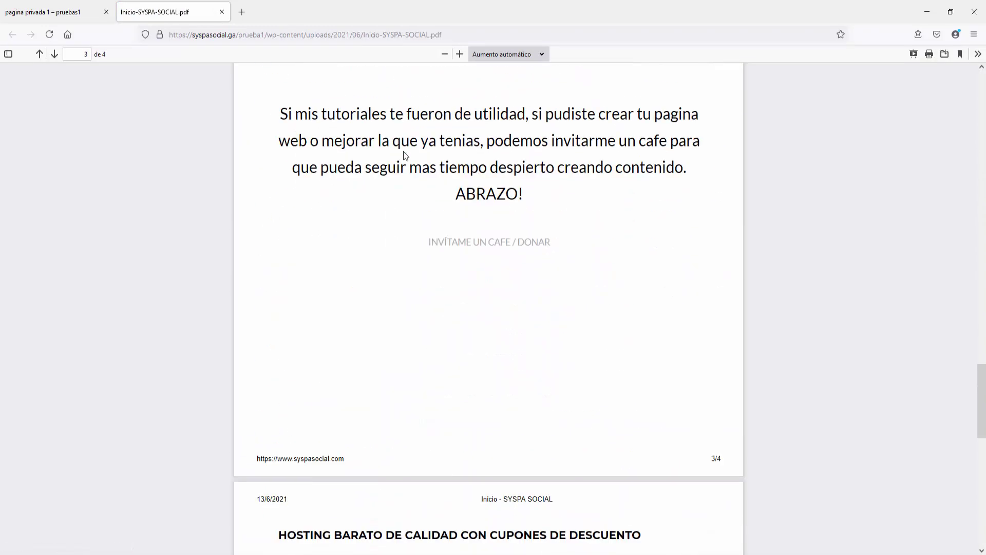
{"action": "left_click", "coordinate": [222, 11]}
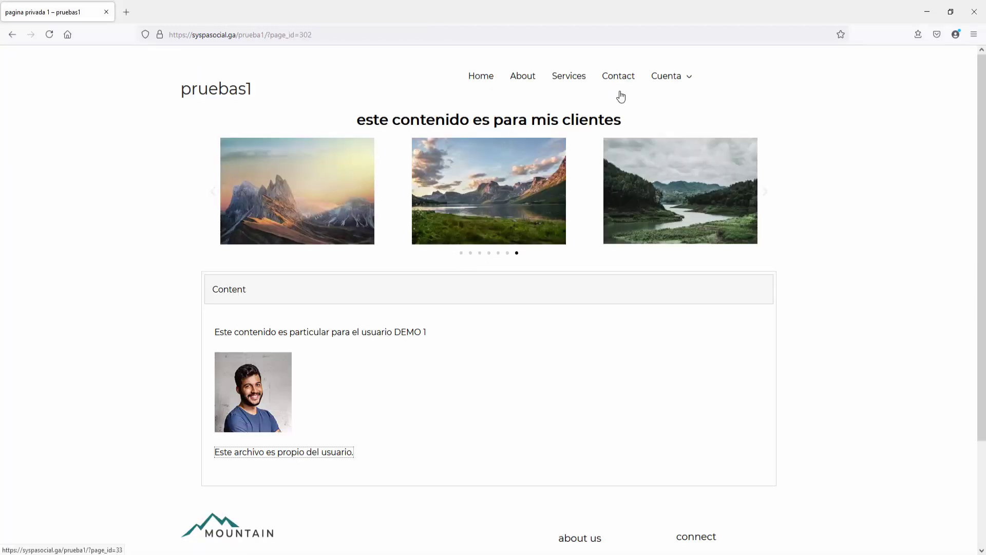
Step: Log out, then sign in as demo2 with its e-mail and password, declining Firefox's save prompt
{"action": "left_click", "coordinate": [665, 141]}
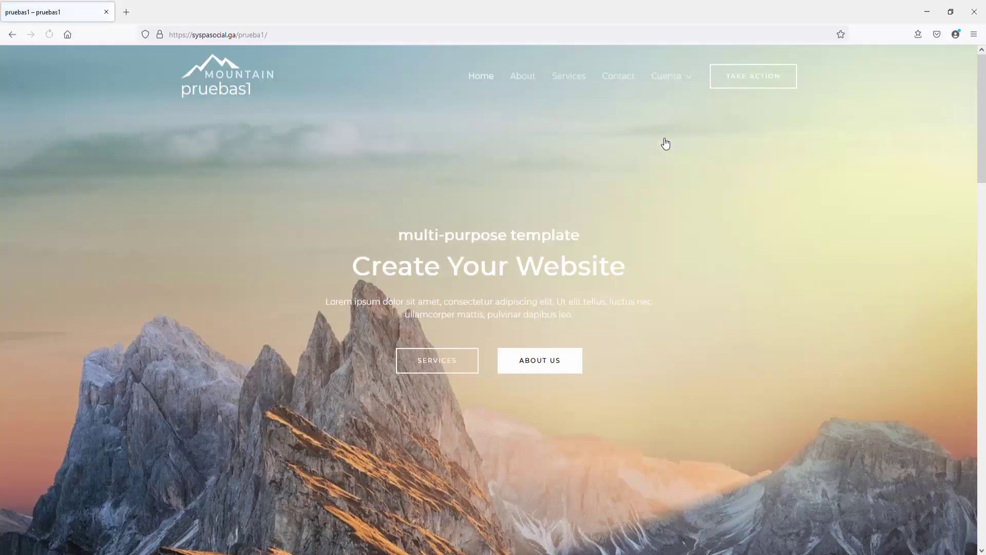
{"action": "mouse_move", "coordinate": [672, 78]}
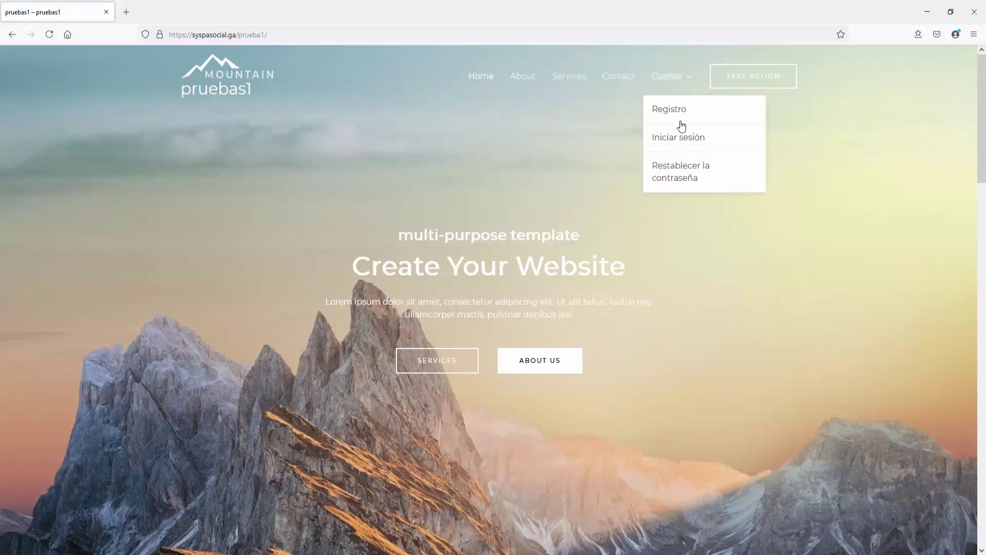
{"action": "left_click", "coordinate": [685, 143]}
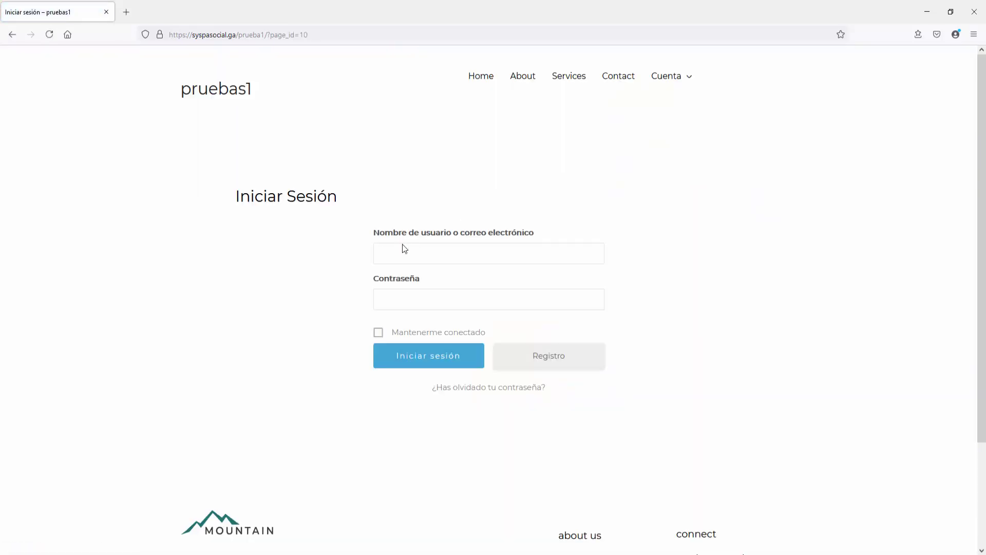
{"action": "left_click", "coordinate": [402, 247]}
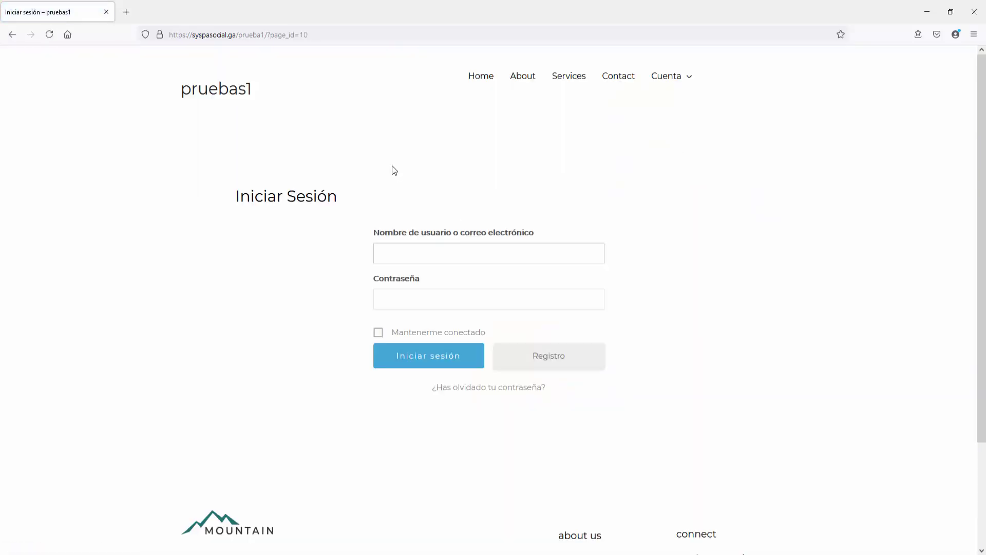
{"action": "type", "text": "demo2@gmail.com"}
{"action": "key", "text": "Tab"}
{"action": "type", "text": "********"}
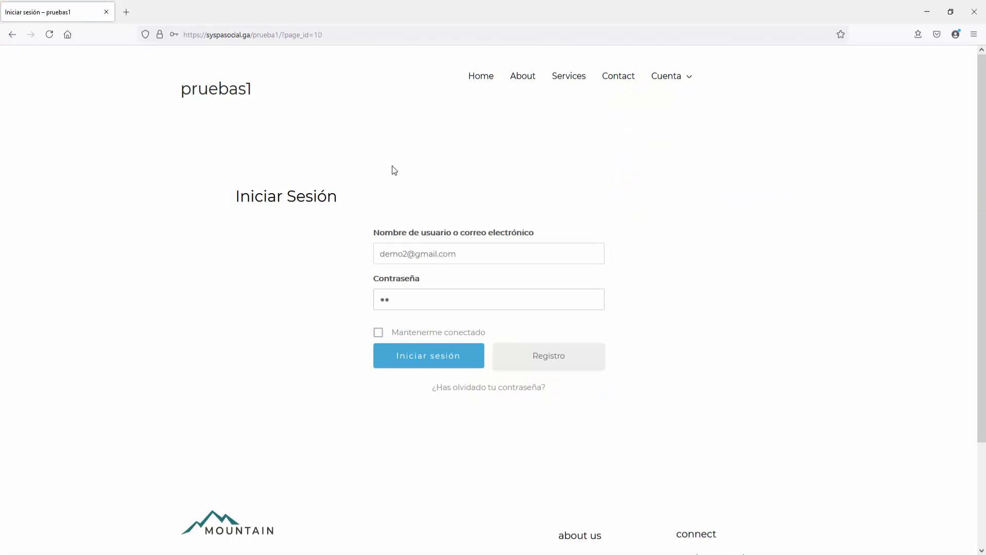
{"action": "type", "text": "*"}
{"action": "left_click", "coordinate": [465, 359]}
{"action": "left_click", "coordinate": [312, 170]}
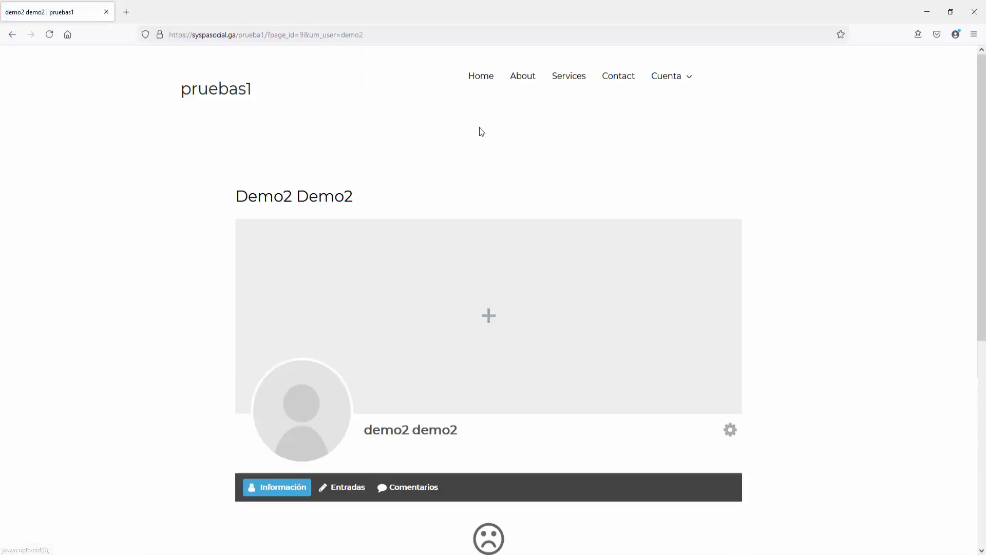
Step: Open pagina privada 1 from the Cuenta menu and advance its image carousel
{"action": "mouse_move", "coordinate": [677, 76]}
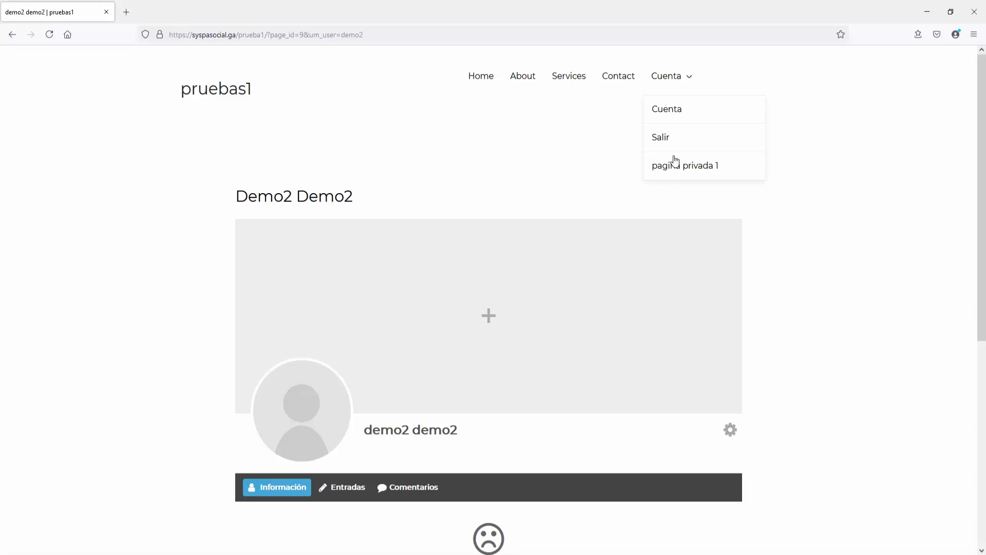
{"action": "left_click", "coordinate": [684, 172]}
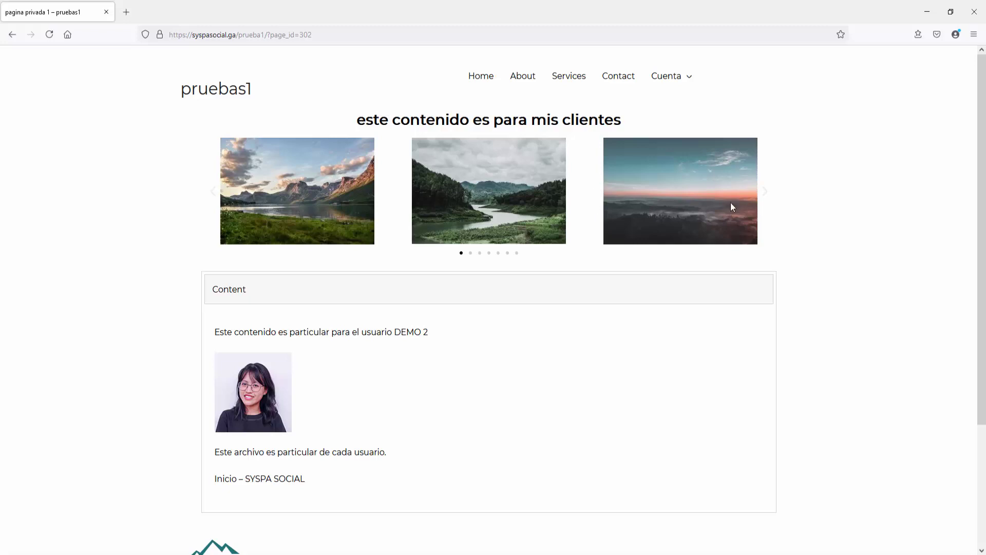
{"action": "left_click", "coordinate": [769, 196]}
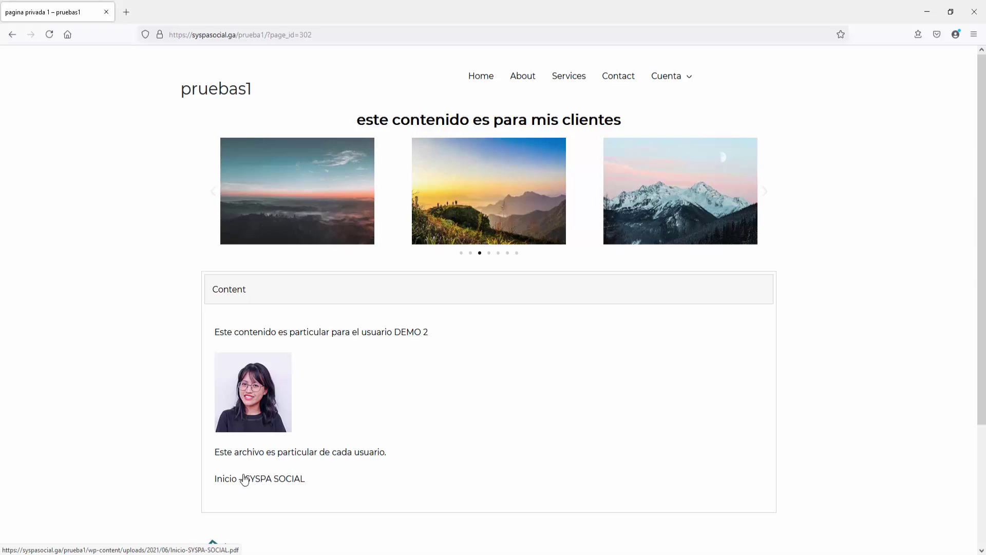
Step: View the linked 'Este archivo' PDF, close it, and log the member out via Cuenta > Salir
{"action": "left_click", "coordinate": [300, 455]}
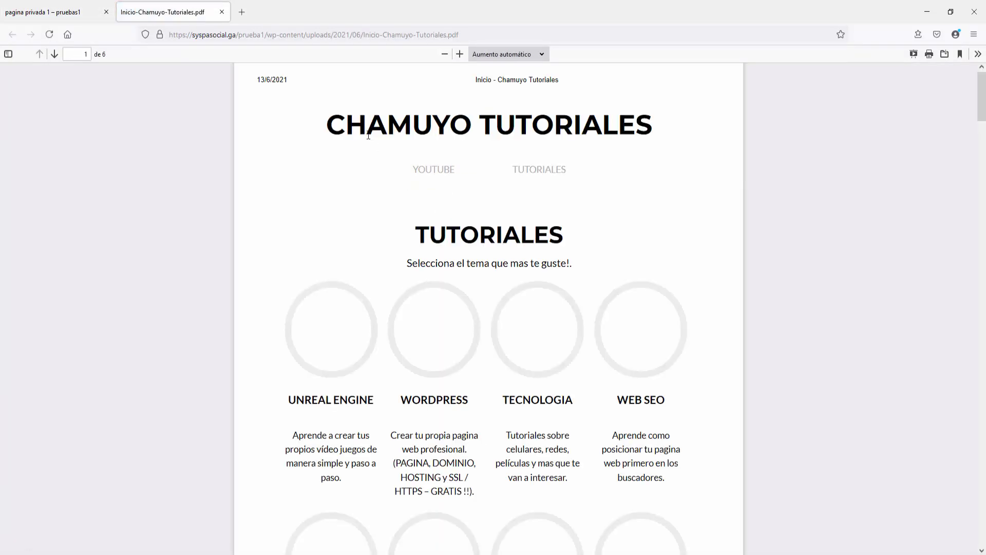
{"action": "scroll", "coordinate": [614, 173], "scroll_direction": "down", "scroll_amount": 10}
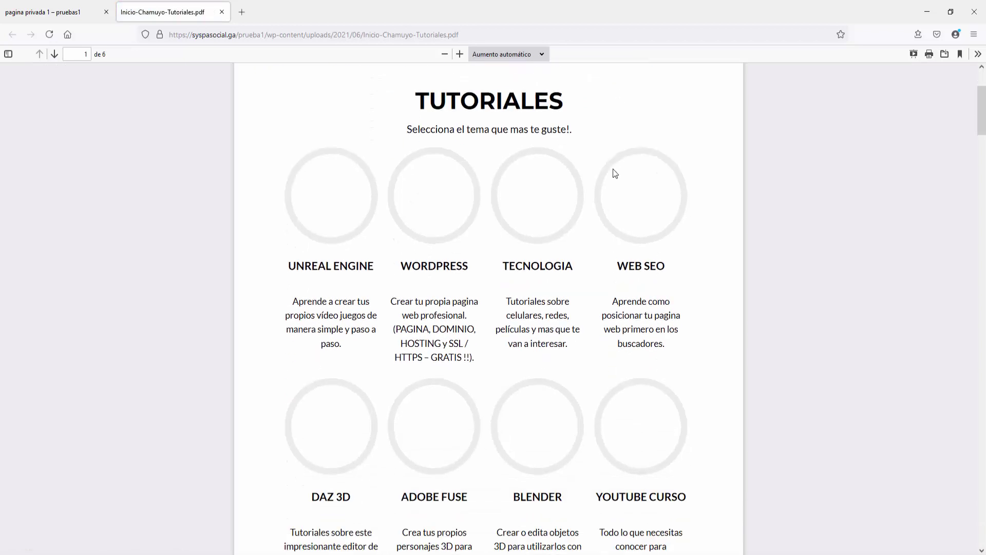
{"action": "scroll", "coordinate": [613, 173], "scroll_direction": "down", "scroll_amount": 7}
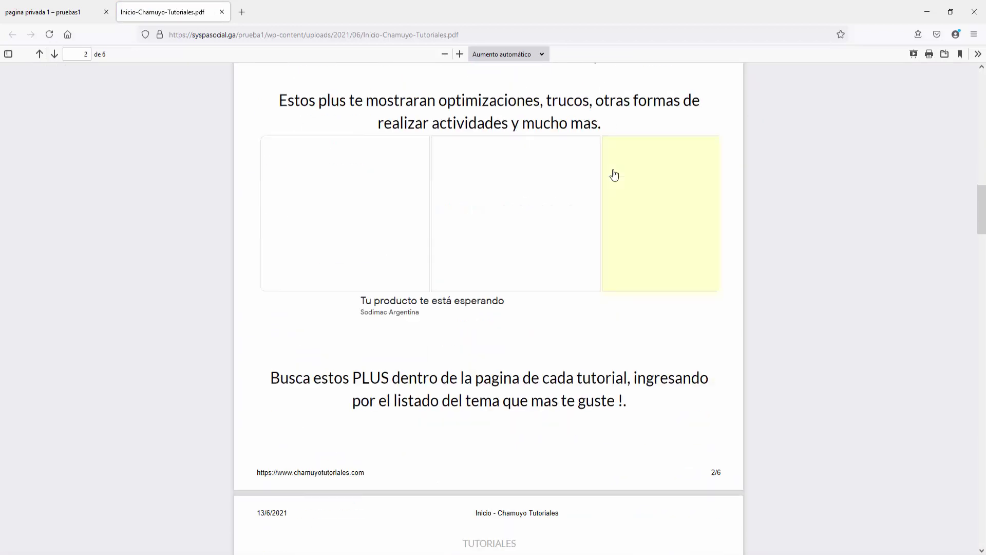
{"action": "left_click", "coordinate": [221, 12]}
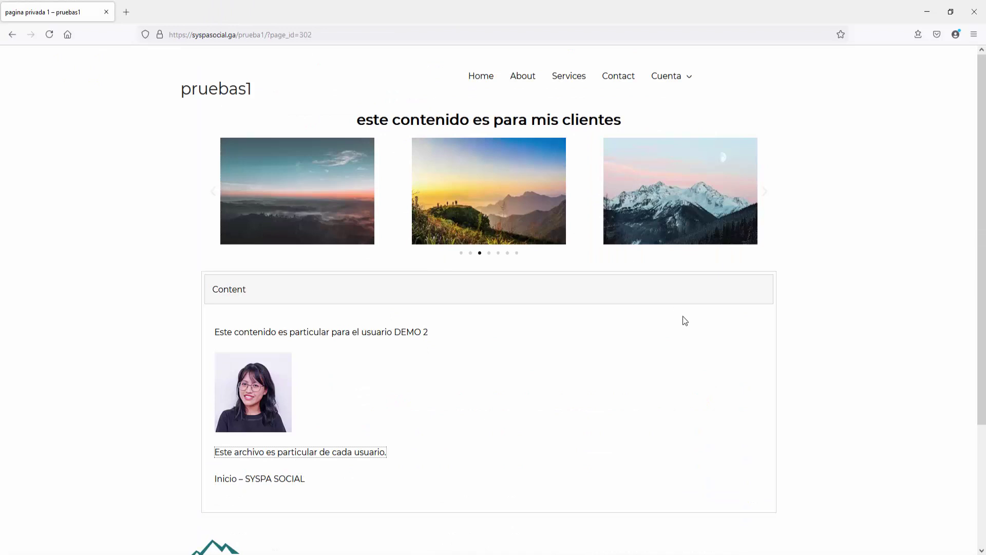
{"action": "mouse_move", "coordinate": [663, 75]}
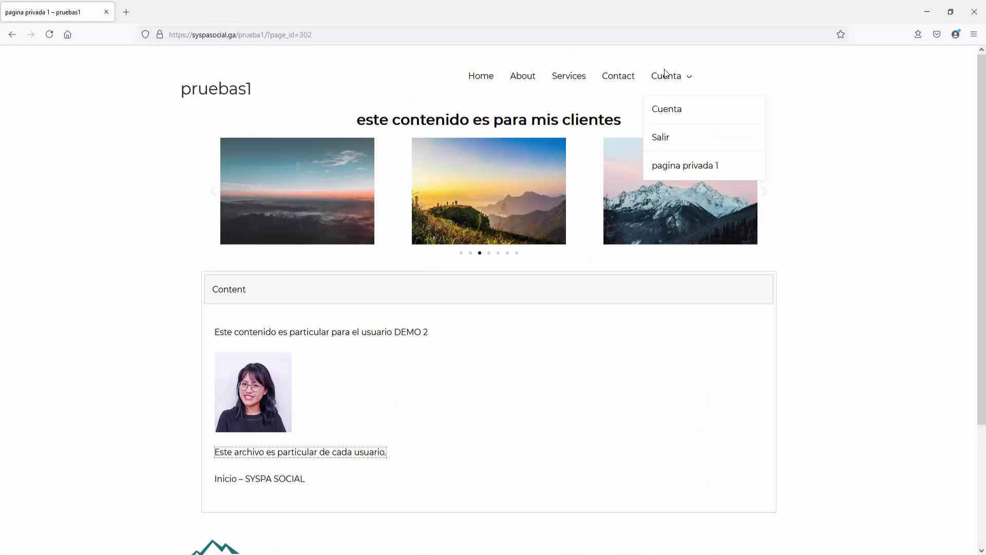
{"action": "left_click", "coordinate": [679, 129]}
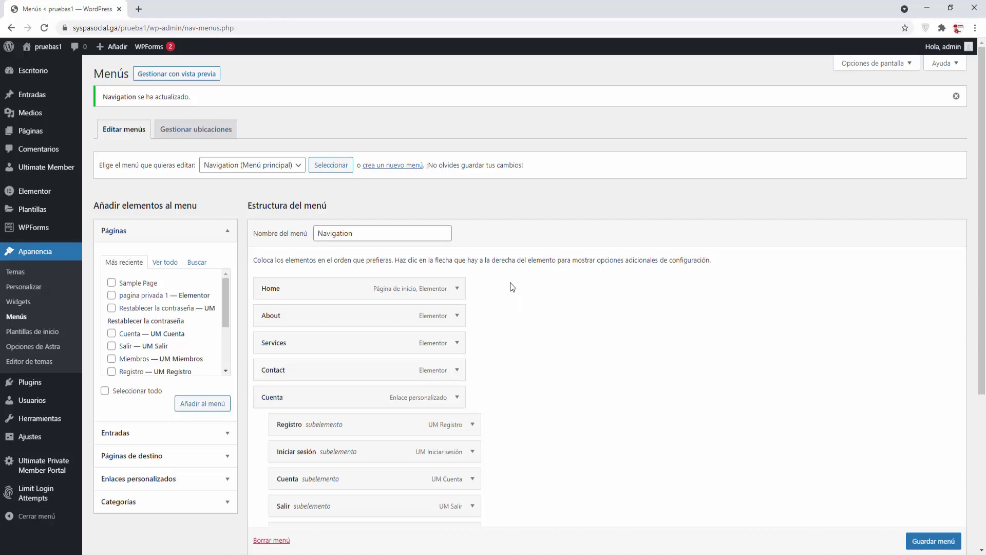
Step: Open Ultimate Private Member Portal's Private Member Portal tab and its Select User list
{"action": "left_click", "coordinate": [52, 464]}
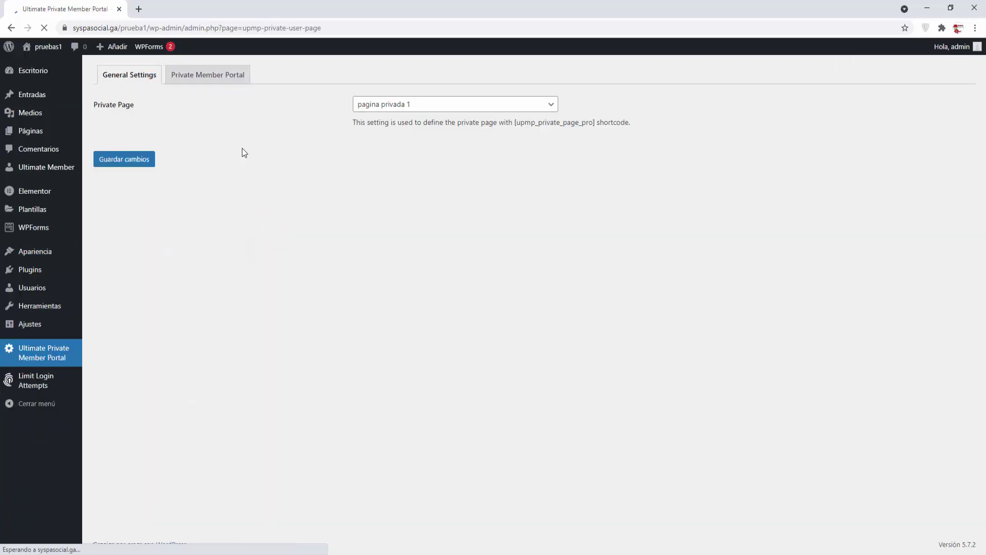
{"action": "left_click", "coordinate": [219, 77]}
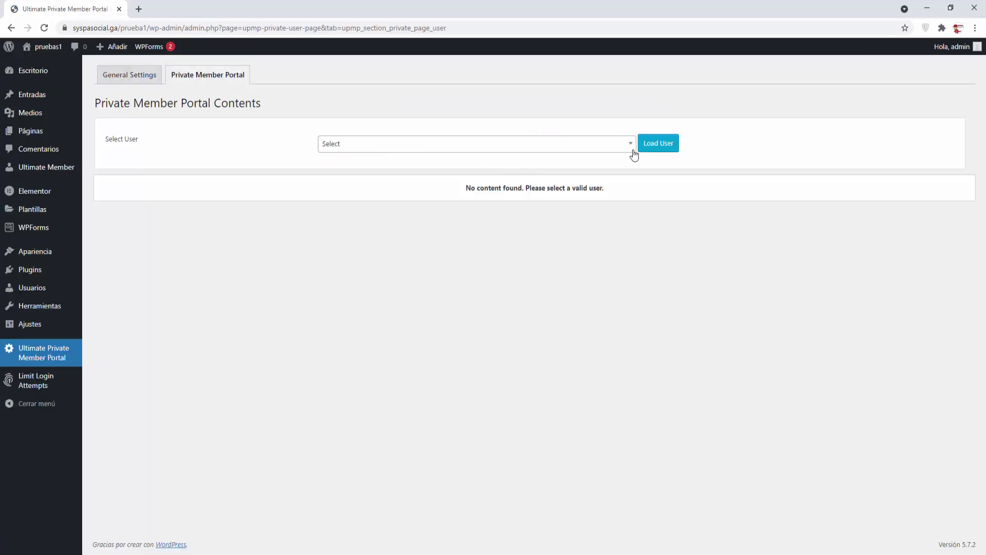
{"action": "left_click", "coordinate": [632, 150]}
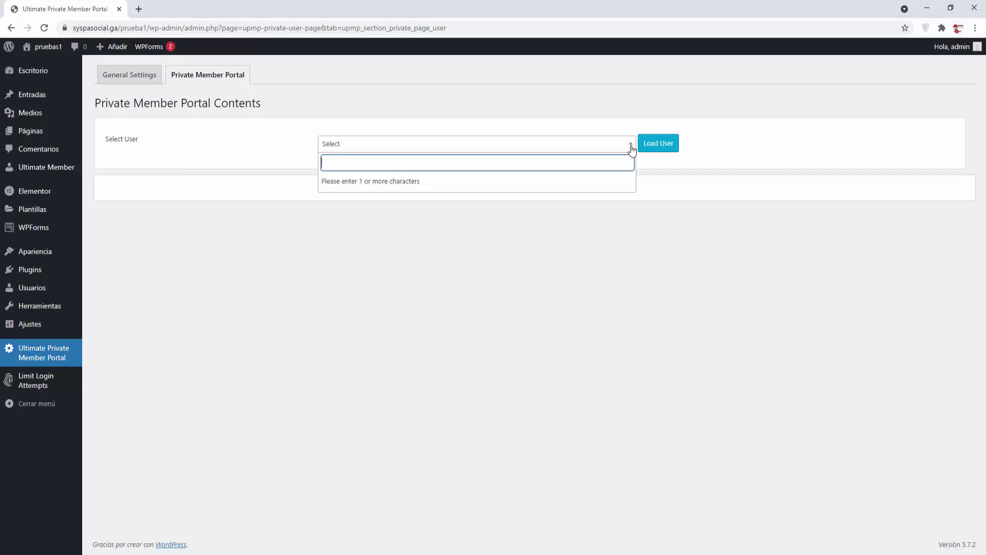
Step: Open Usuarios > Todos los usuarios in a new browser tab
{"action": "mouse_move", "coordinate": [32, 287]}
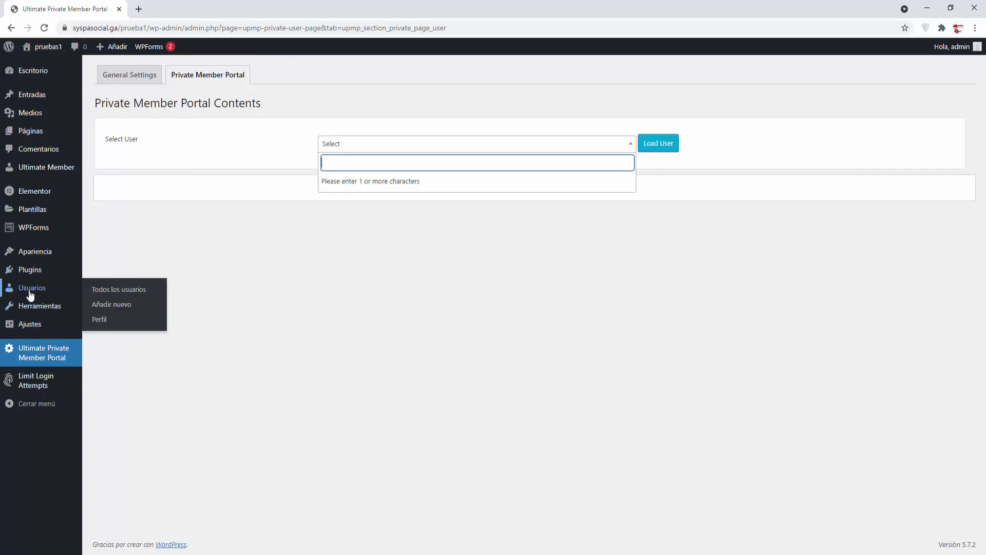
{"action": "right_click", "coordinate": [109, 288]}
{"action": "left_click", "coordinate": [168, 297]}
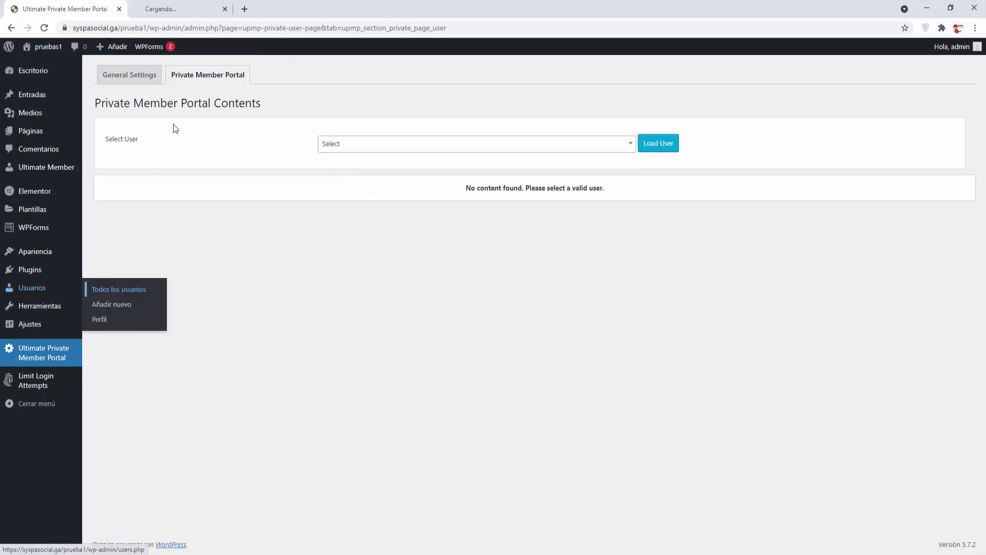
{"action": "left_click", "coordinate": [188, 9]}
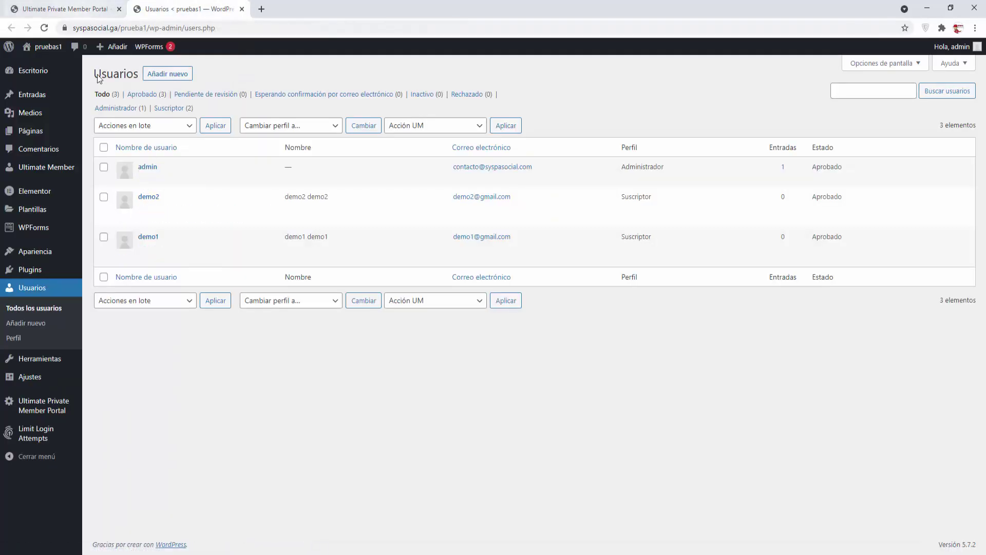
{"action": "left_click", "coordinate": [72, 8]}
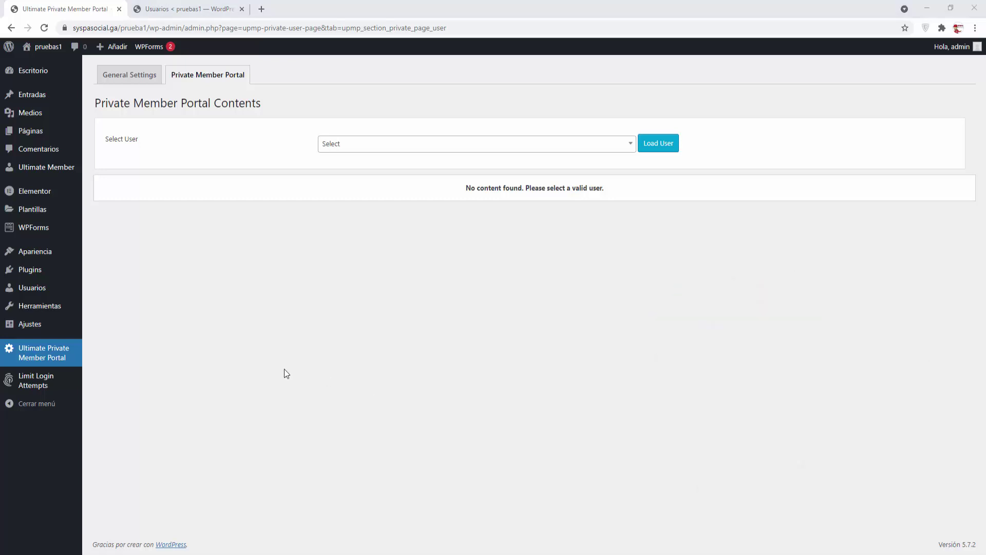
{"action": "mouse_move", "coordinate": [66, 268]}
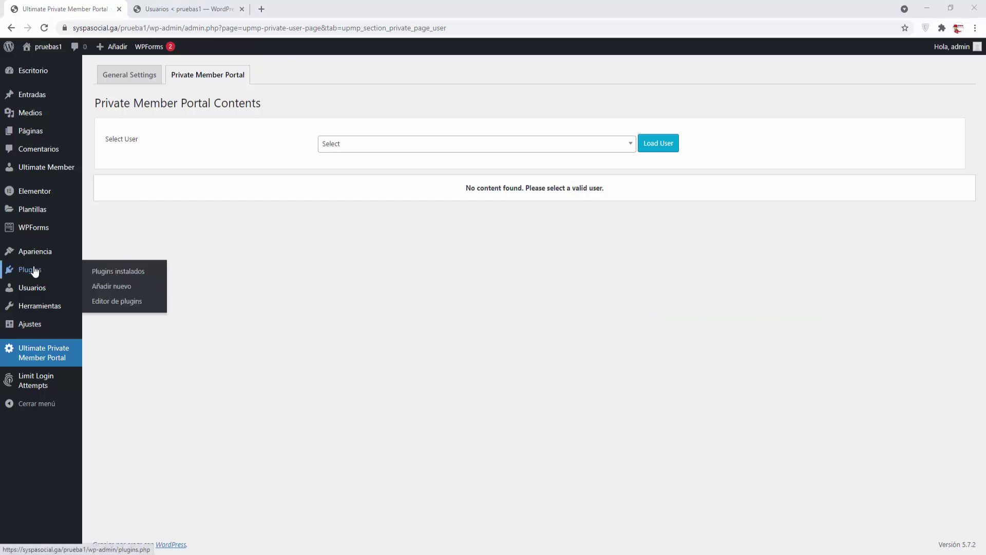
Step: Search Plugins > Añadir nuevo for 'client portal', then install and activate Client Portal
{"action": "left_click", "coordinate": [120, 286]}
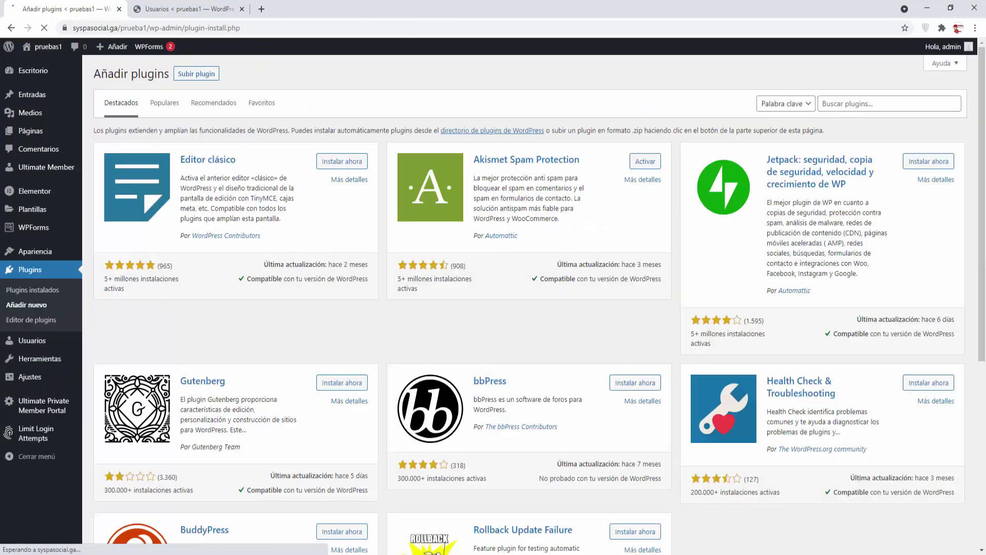
{"action": "left_click", "coordinate": [826, 104]}
{"action": "type", "text": "client portal"}
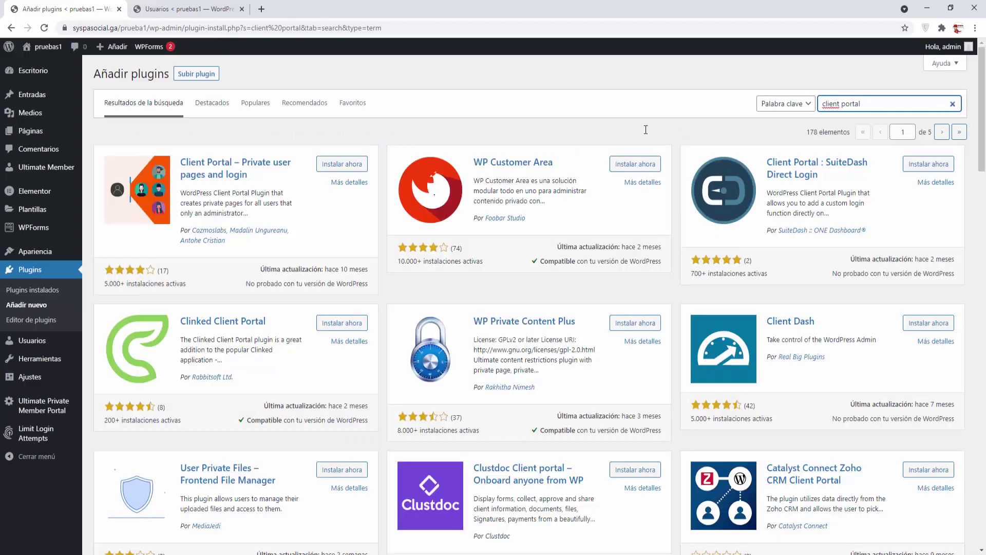
{"action": "left_click", "coordinate": [335, 167]}
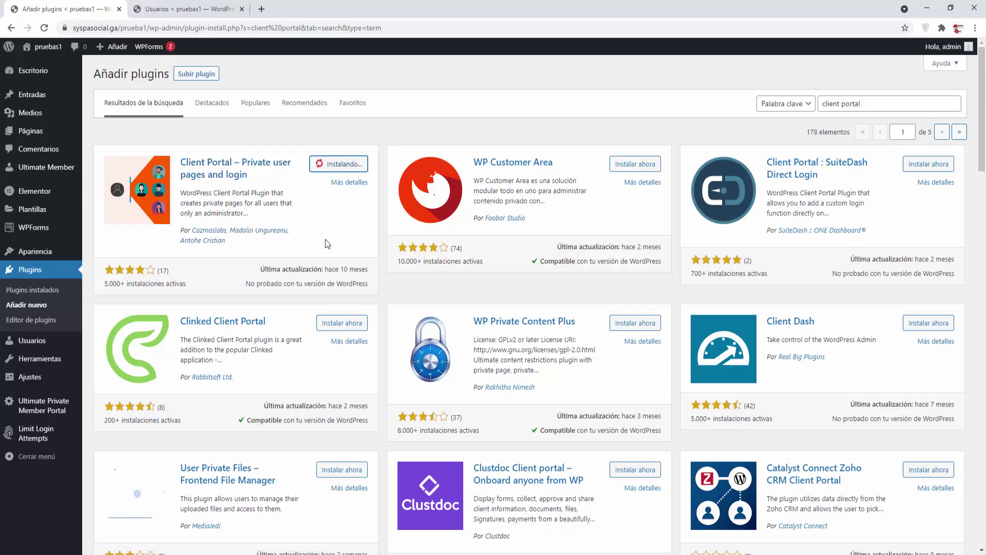
{"action": "left_click", "coordinate": [351, 165]}
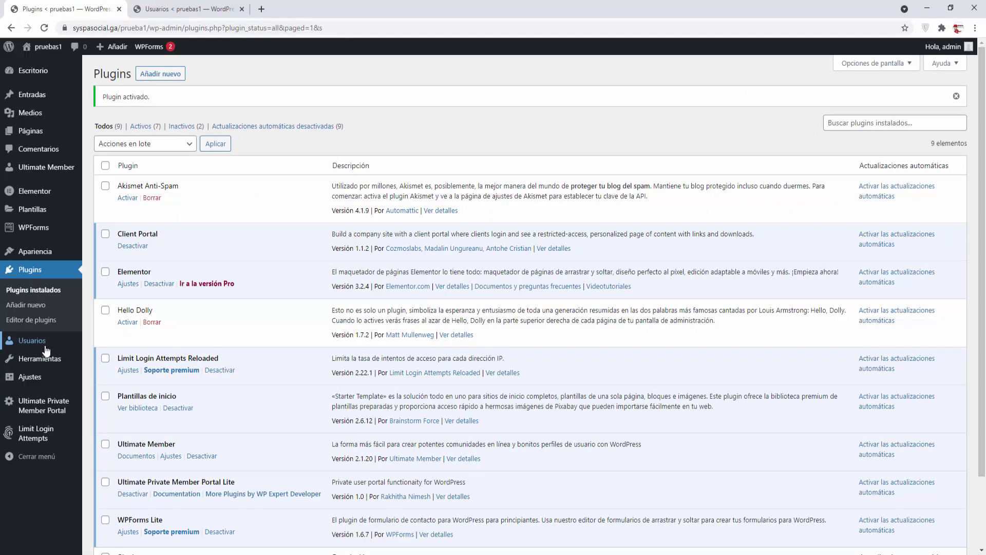
{"action": "mouse_move", "coordinate": [24, 342]}
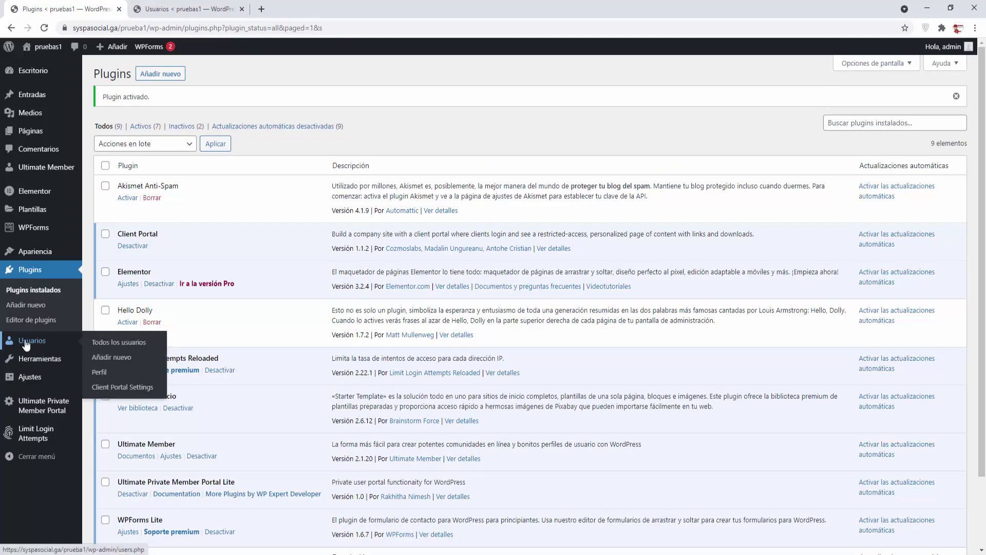
Step: In Client Portal Settings, set Support Comments to Yes
{"action": "left_click", "coordinate": [122, 391]}
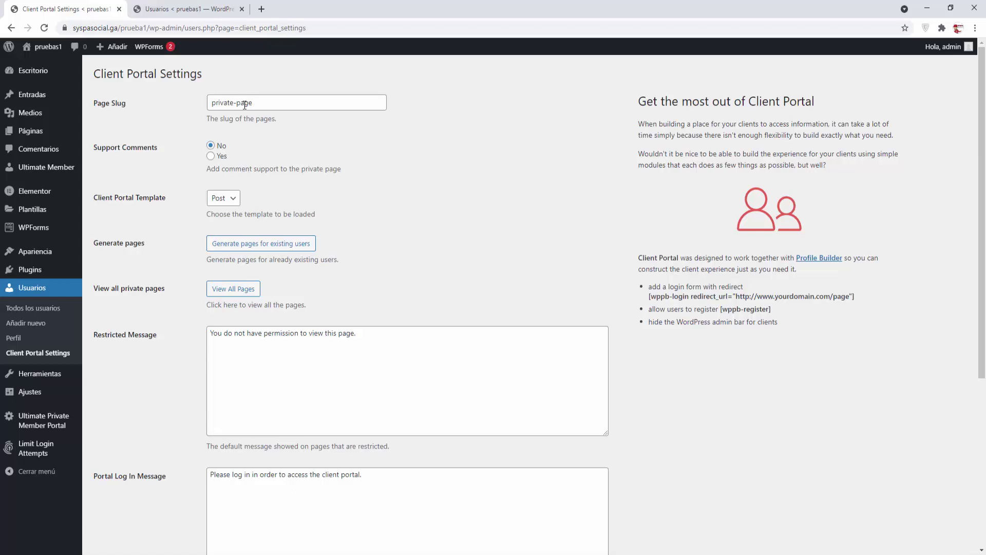
{"action": "left_click_drag", "start_coordinate": [252, 104], "coordinate": [200, 106]}
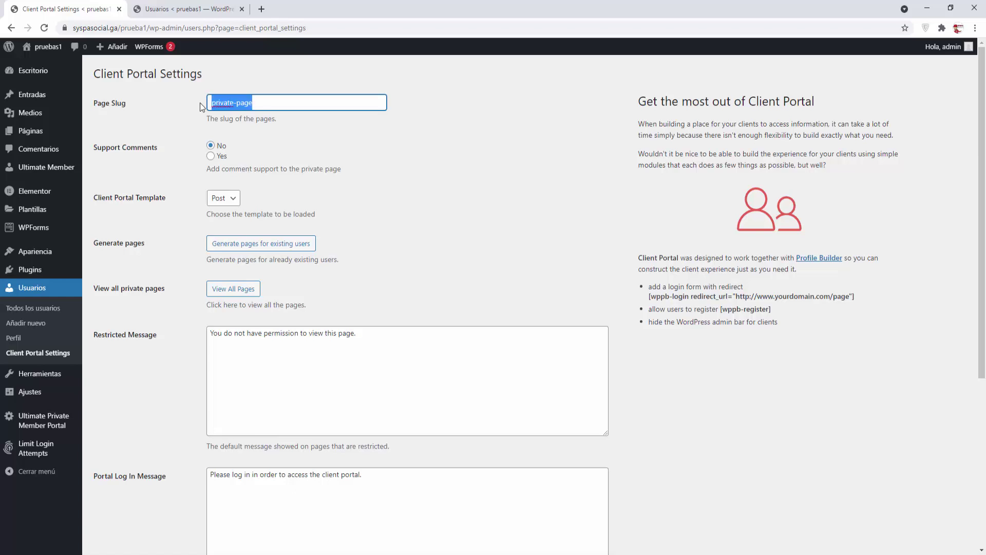
{"action": "left_click", "coordinate": [218, 126]}
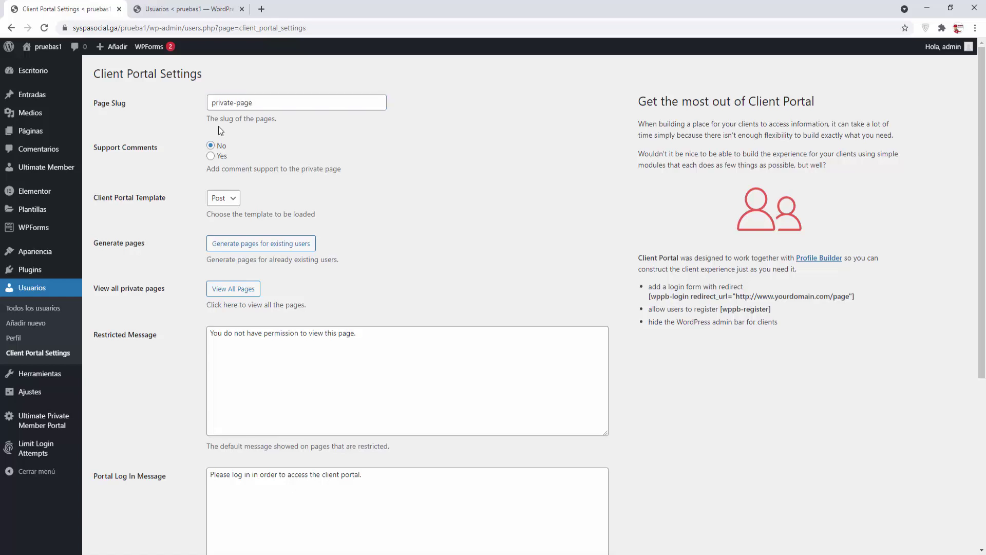
{"action": "left_click", "coordinate": [211, 157]}
Step: Choose the Page template and generate private pages for all existing users
{"action": "left_click", "coordinate": [232, 199]}
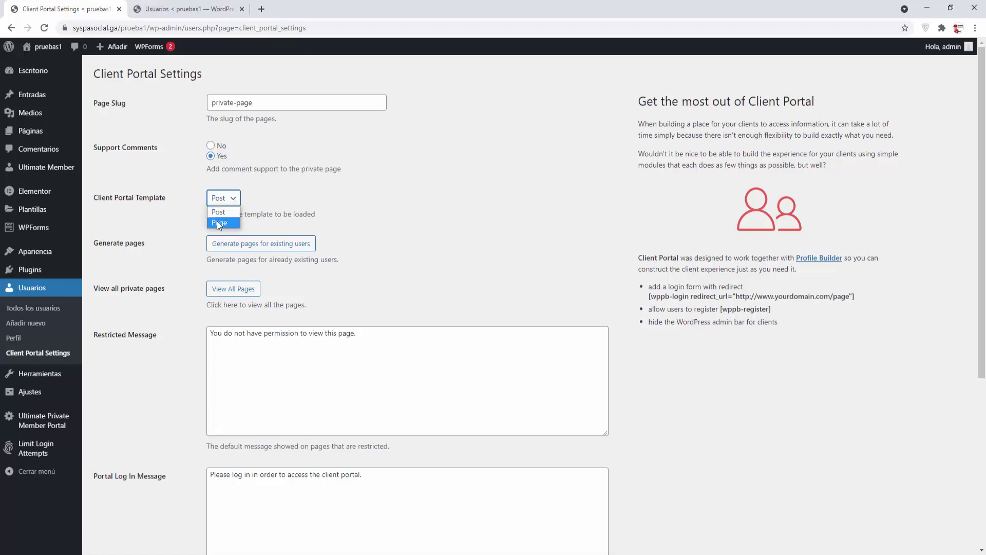
{"action": "left_click", "coordinate": [217, 225]}
{"action": "left_click", "coordinate": [251, 245]}
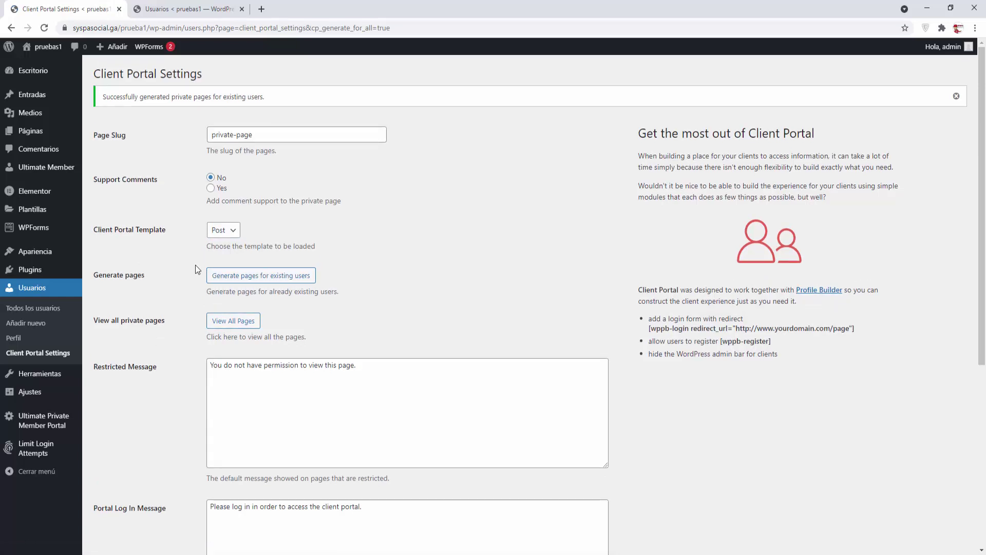
Step: Check the Private Pages list via View All Pages, then close it and the Usuarios tab
{"action": "left_click", "coordinate": [237, 325]}
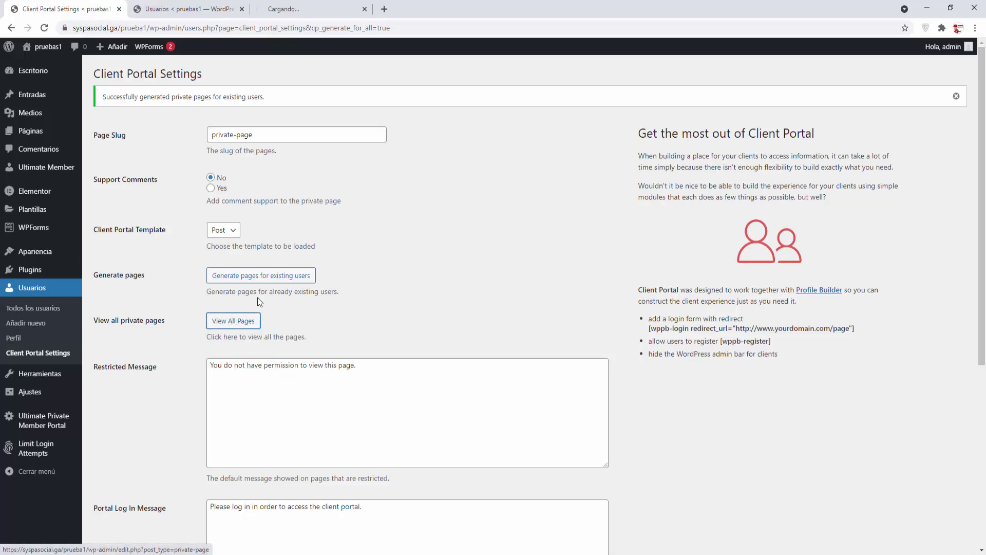
{"action": "left_click", "coordinate": [298, 12]}
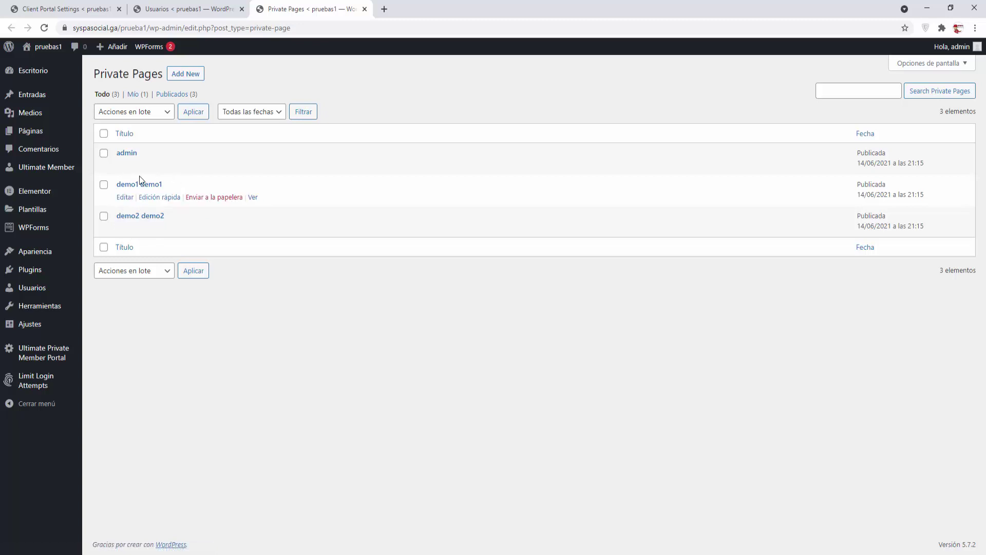
{"action": "left_click", "coordinate": [364, 9]}
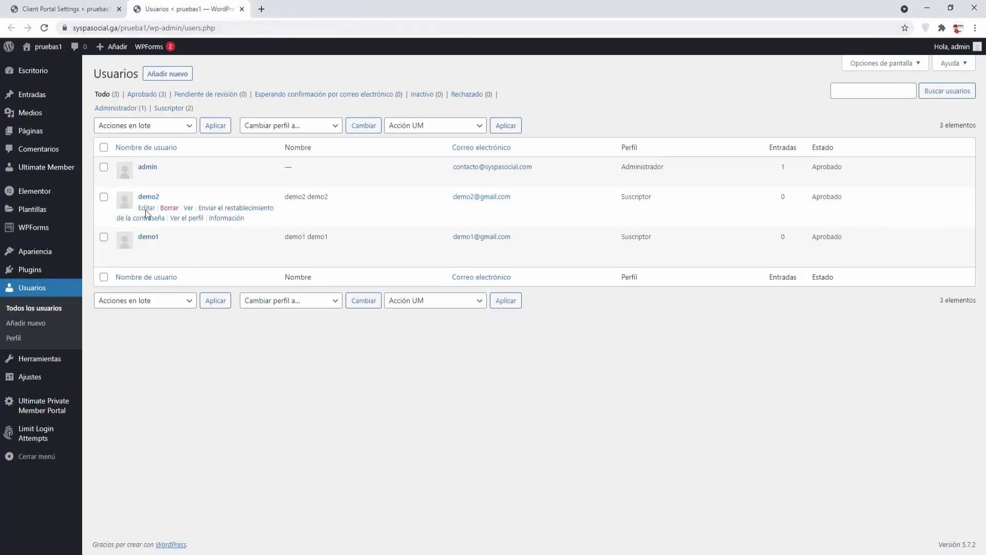
{"action": "left_click", "coordinate": [241, 8]}
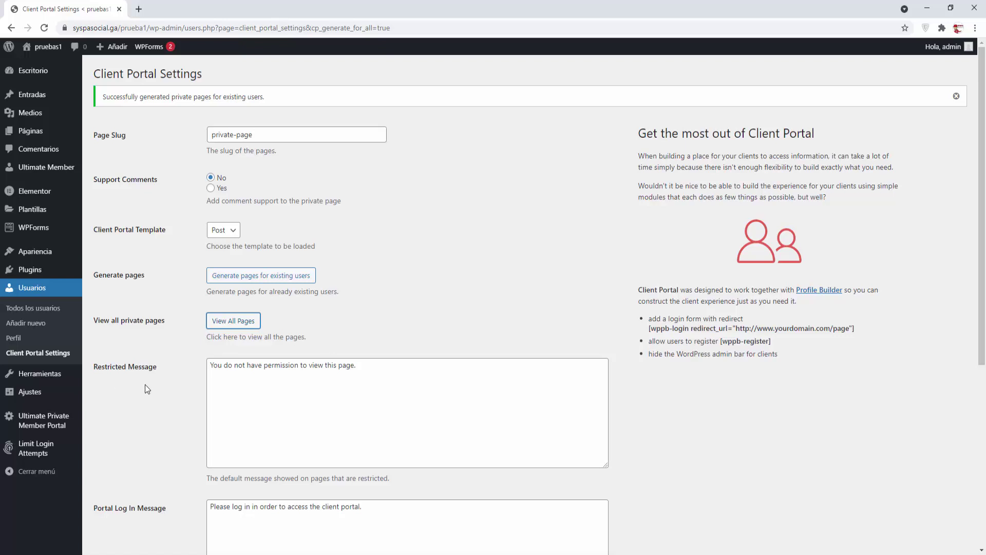
Step: Enter HOLA in the Default Page Content box and save the Client Portal settings
{"action": "scroll", "coordinate": [145, 384], "scroll_direction": "down", "scroll_amount": 3}
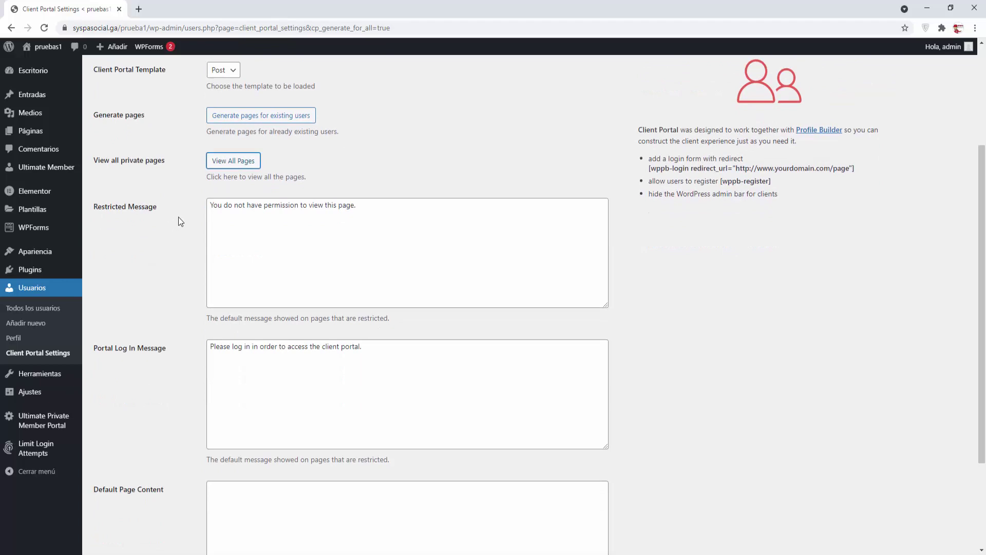
{"action": "left_click_drag", "start_coordinate": [360, 205], "coordinate": [166, 205]}
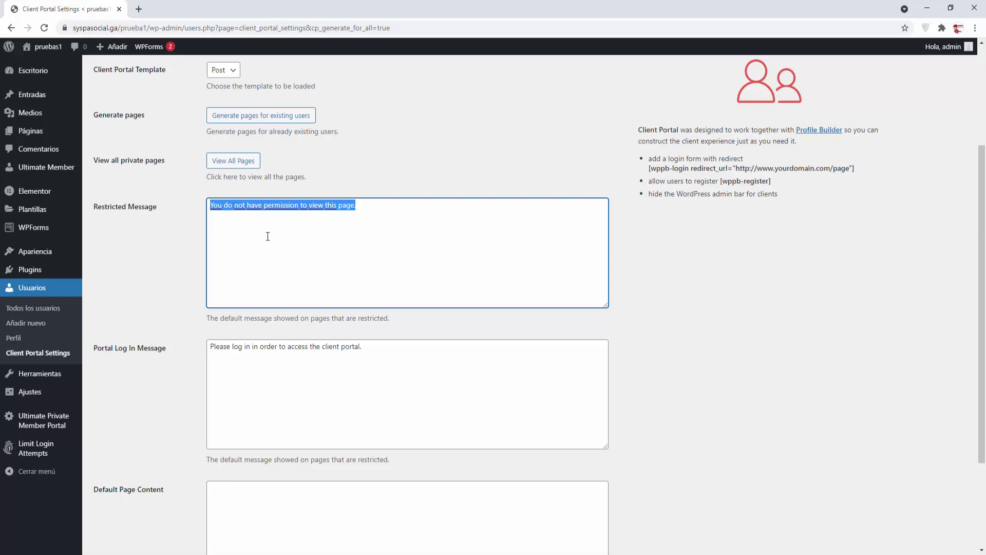
{"action": "left_click", "coordinate": [311, 359]}
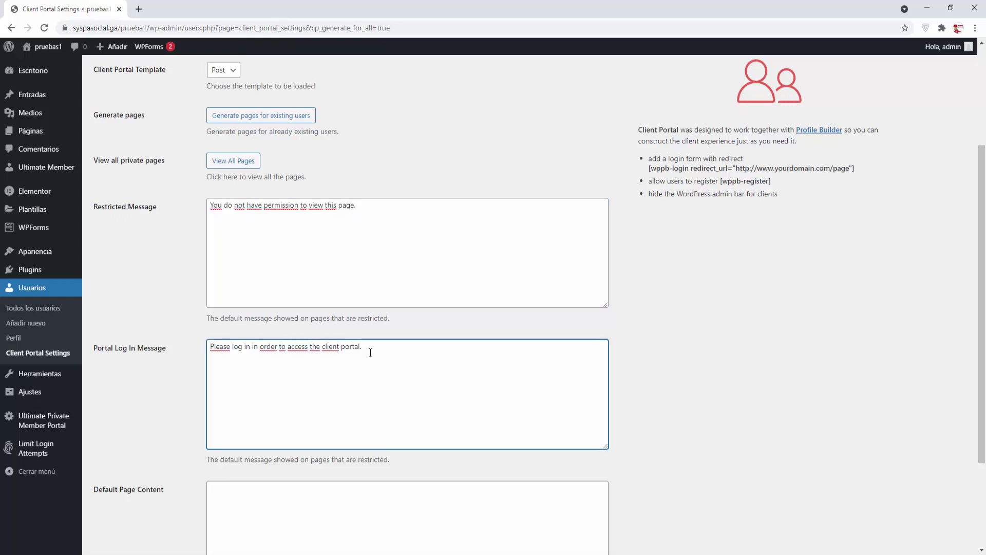
{"action": "left_click_drag", "start_coordinate": [367, 348], "coordinate": [205, 351]}
{"action": "scroll", "coordinate": [259, 374], "scroll_direction": "down", "scroll_amount": 2}
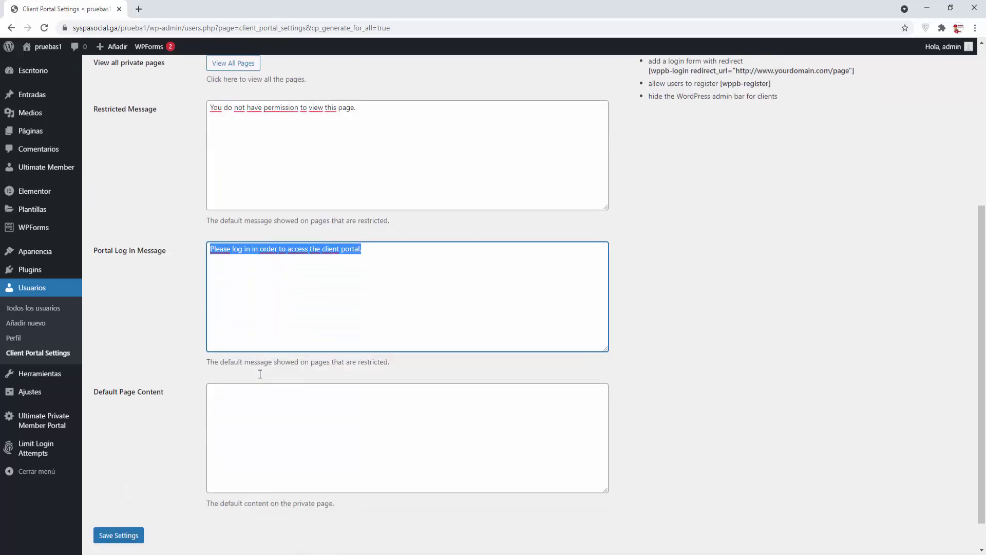
{"action": "left_click", "coordinate": [152, 388]}
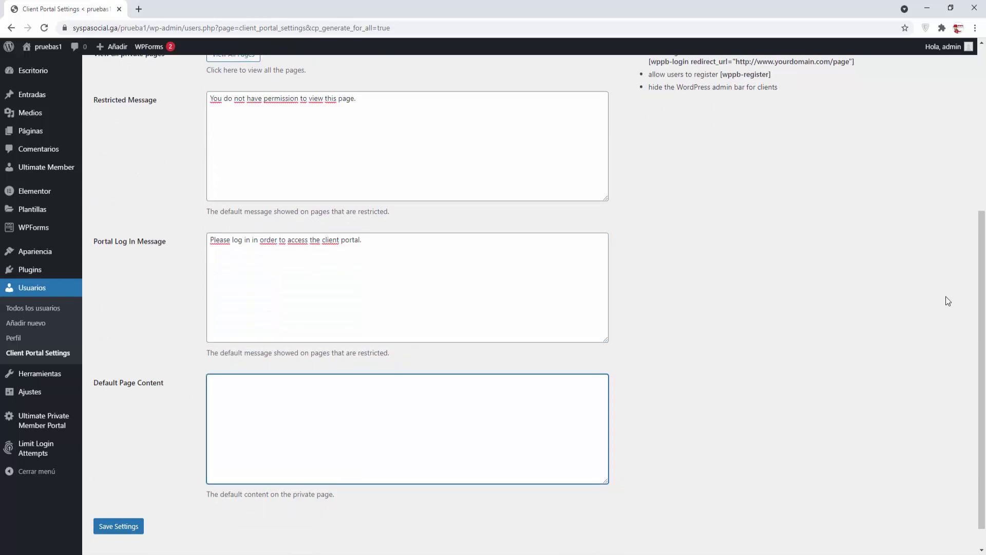
{"action": "type", "text": "HOLA1"}
{"action": "key", "text": "BackSpace"}
{"action": "left_click", "coordinate": [123, 526]}
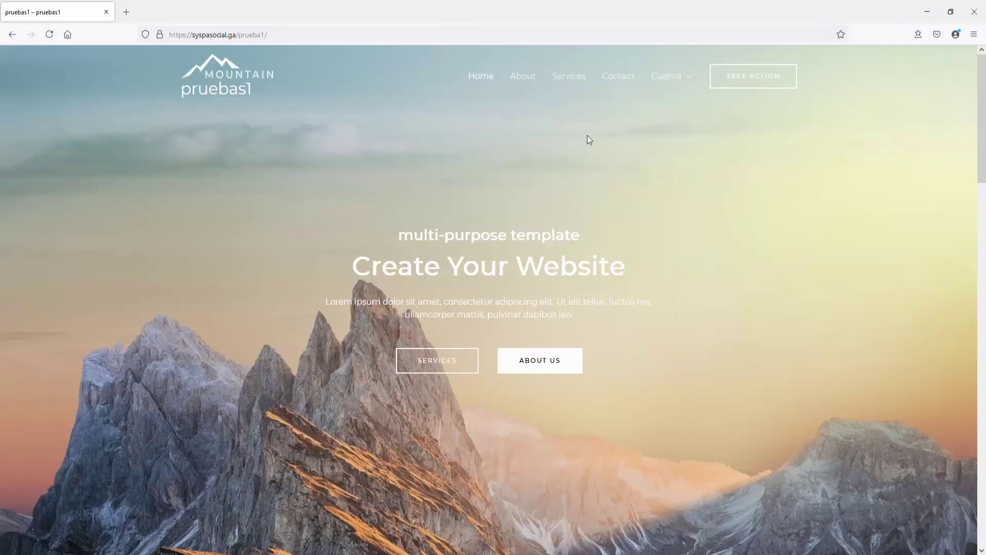
Step: Register demo3 via Cuenta > Registro with demo3 names, its e-mail and a password
{"action": "mouse_move", "coordinate": [673, 85]}
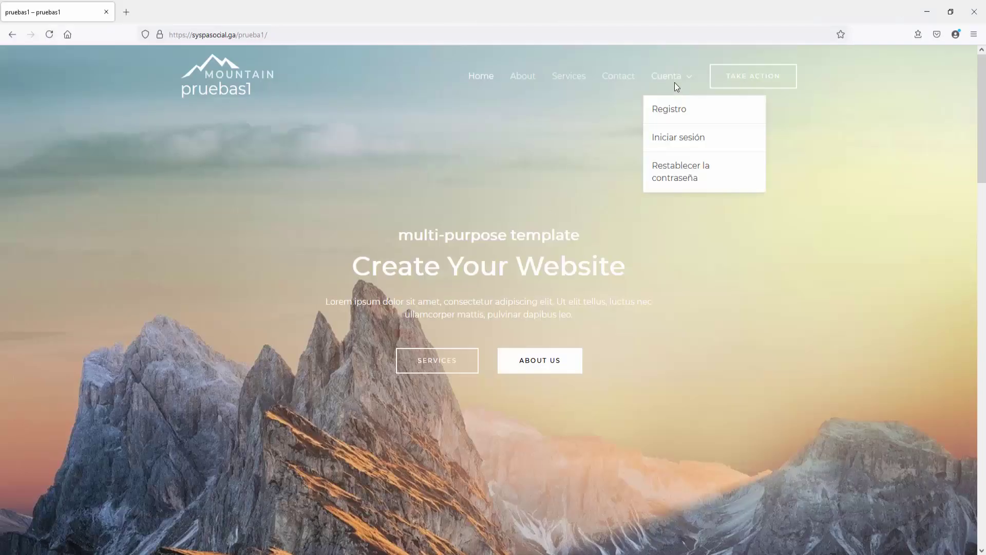
{"action": "left_click", "coordinate": [675, 117]}
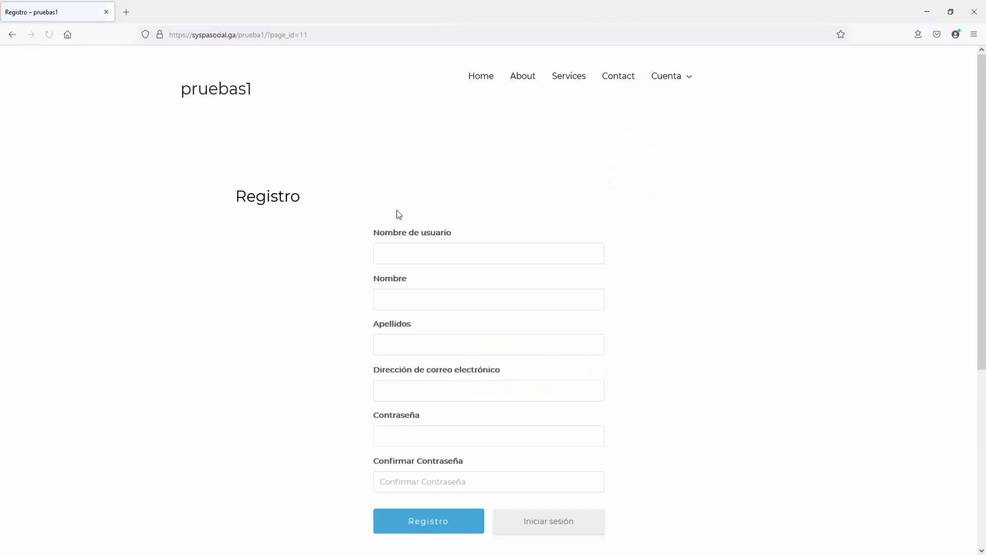
{"action": "left_click", "coordinate": [388, 253]}
{"action": "type", "text": "demo3"}
{"action": "key", "text": "Tab"}
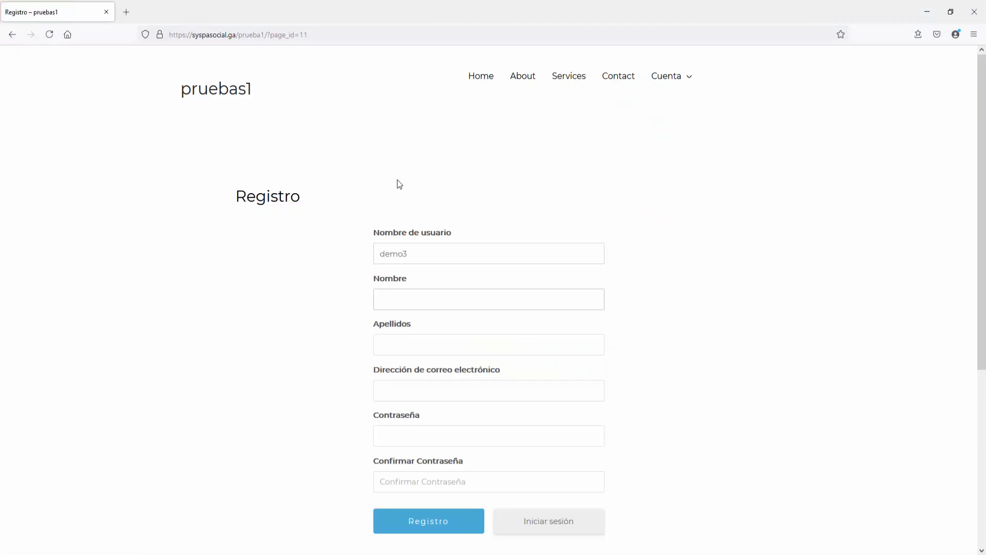
{"action": "type", "text": "demo3"}
{"action": "key", "text": "Tab"}
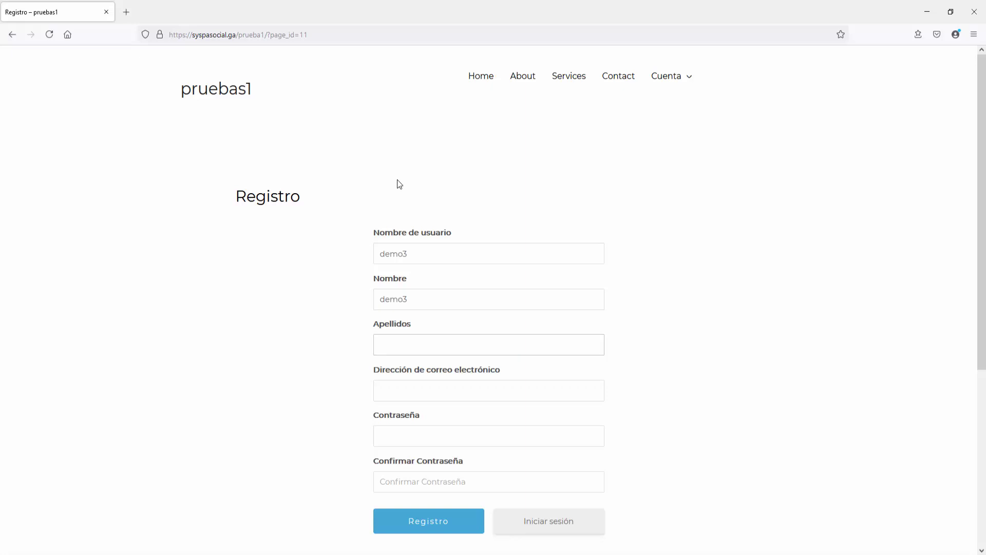
{"action": "type", "text": "demo3"}
{"action": "key", "text": "Tab"}
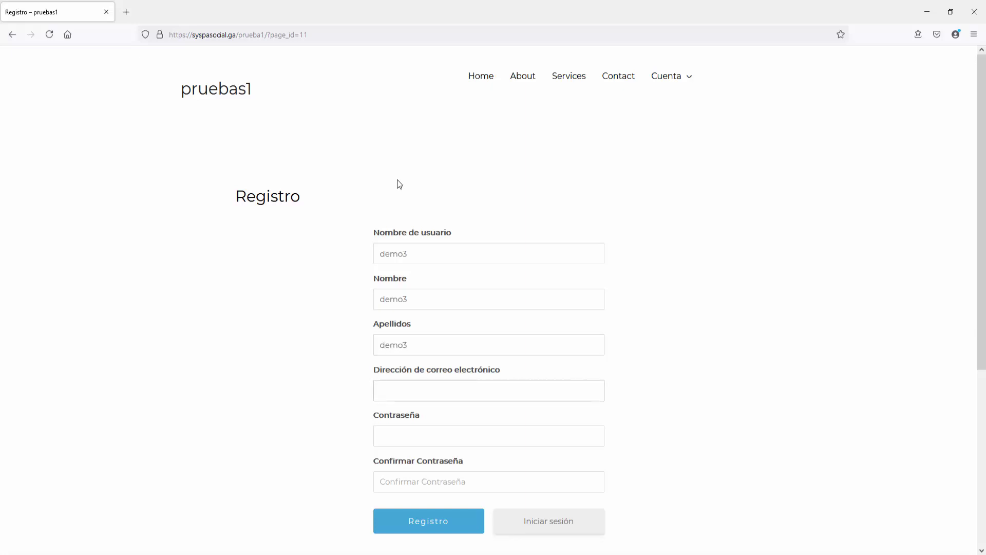
{"action": "type", "text": "demo3"}
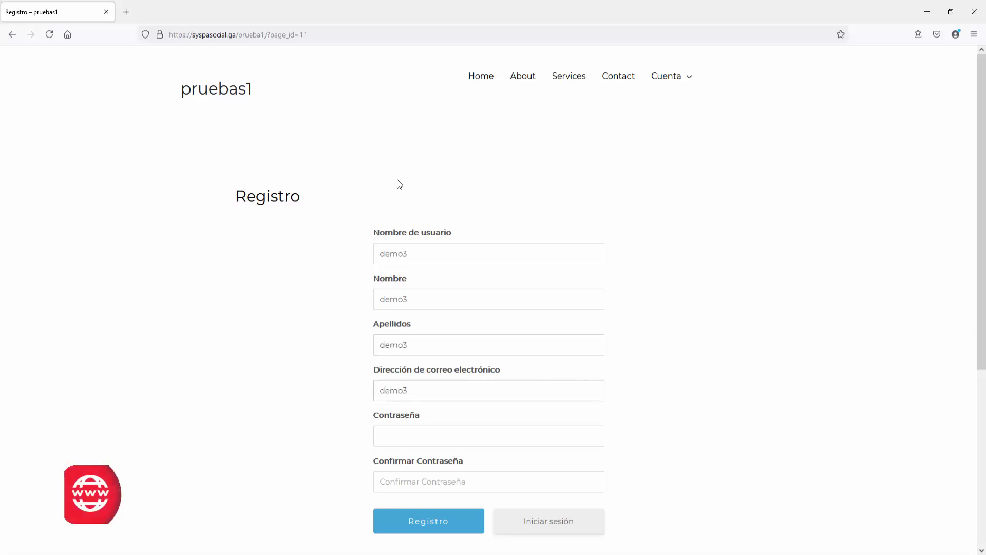
{"action": "type", "text": "@gmail"}
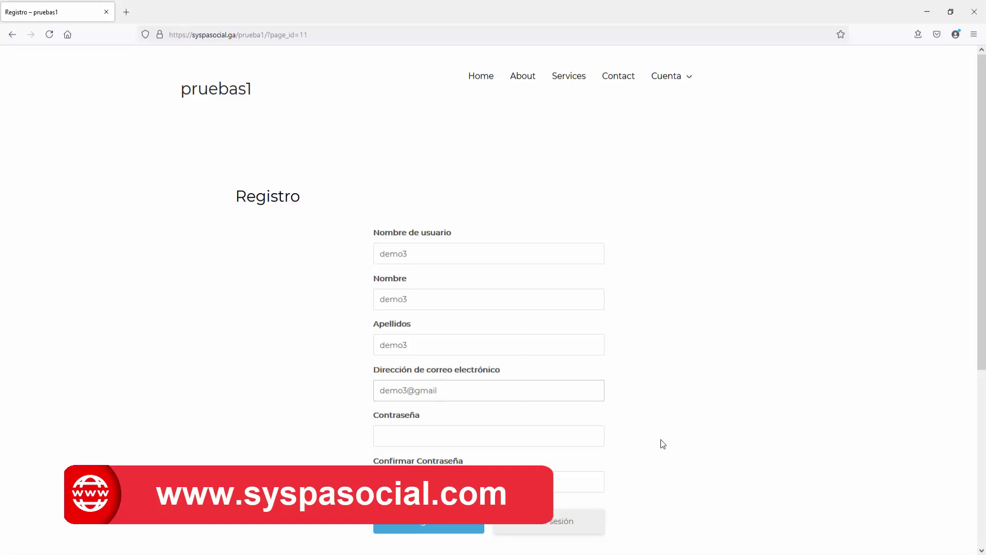
{"action": "type", "text": ".com"}
{"action": "key", "text": "Tab"}
{"action": "type", "text": "d"}
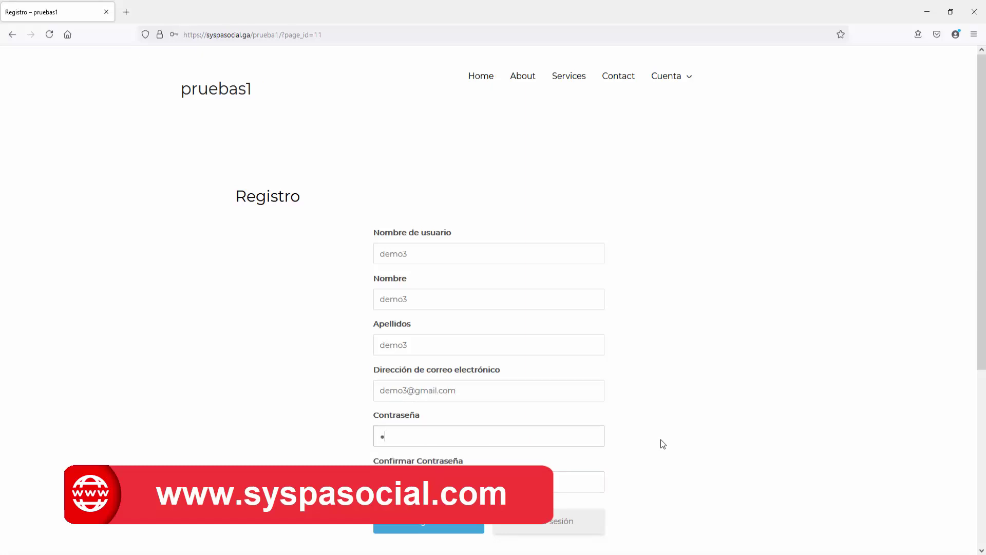
{"action": "type", "text": "emo3demo"}
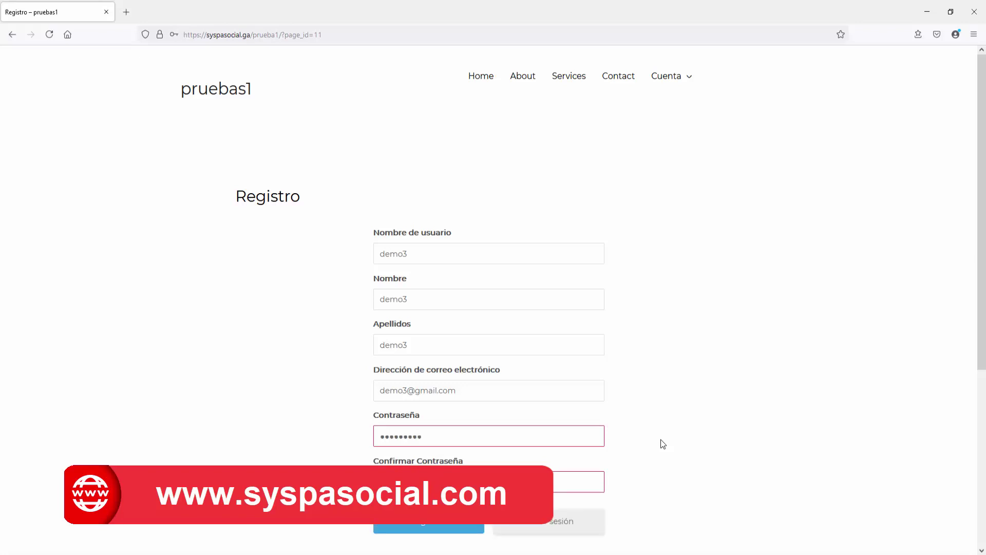
{"action": "key", "text": "Return"}
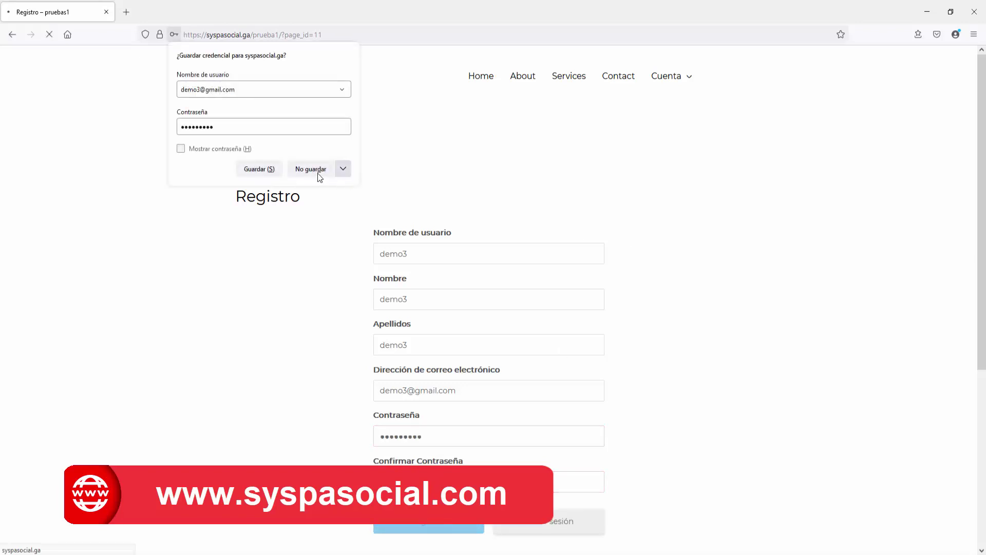
Step: Decline saving credentials, dismiss the mail notification, and log demo3 out via the gear menu
{"action": "left_click", "coordinate": [313, 173]}
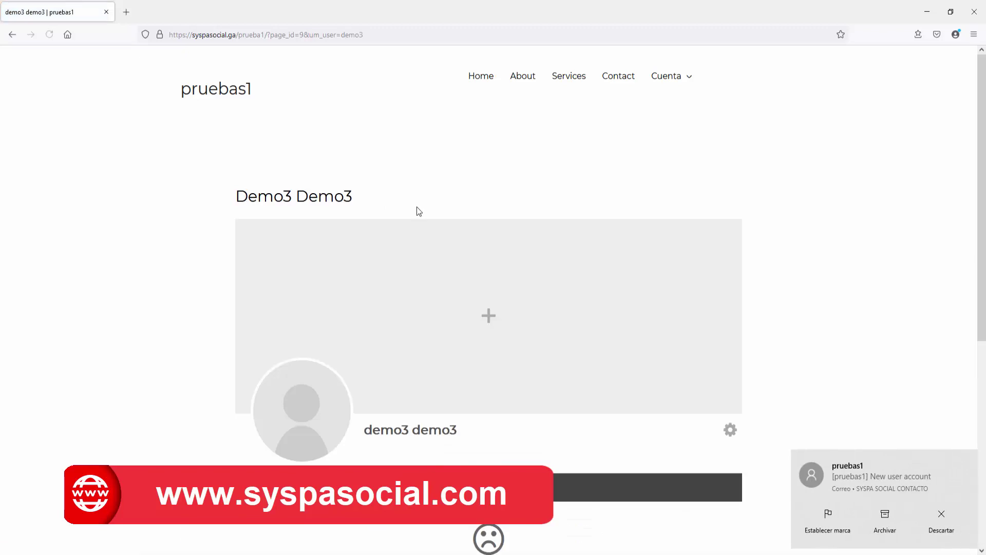
{"action": "left_click", "coordinate": [941, 512]}
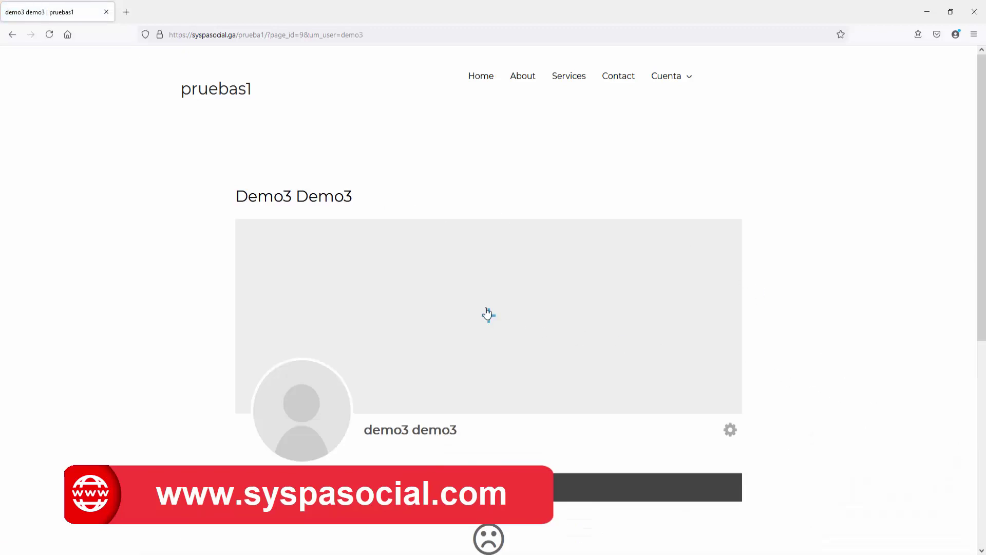
{"action": "left_click", "coordinate": [734, 428]}
{"action": "left_click", "coordinate": [740, 486]}
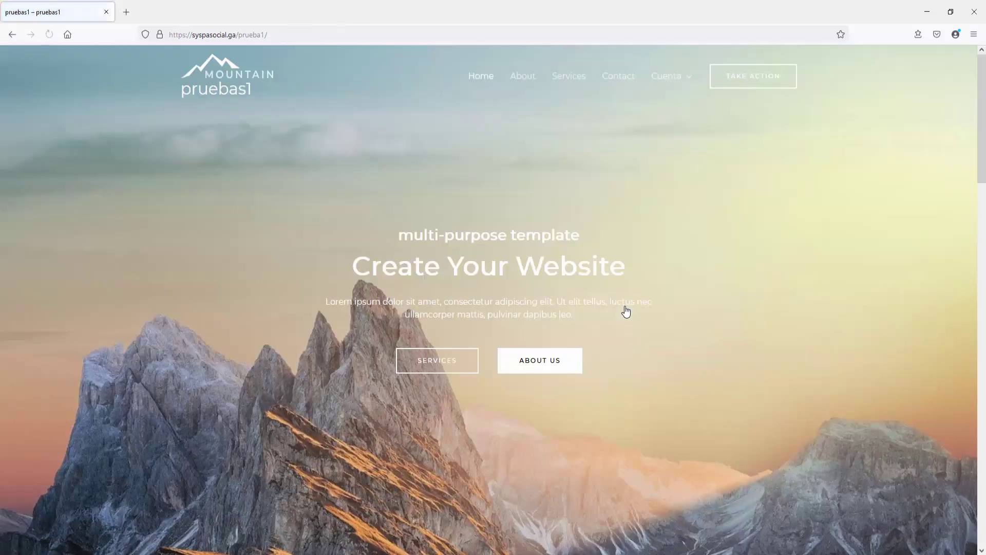
Step: Fill the Registro form for demo4 with username, names, e-mail and password, and submit it
{"action": "left_click", "coordinate": [674, 114]}
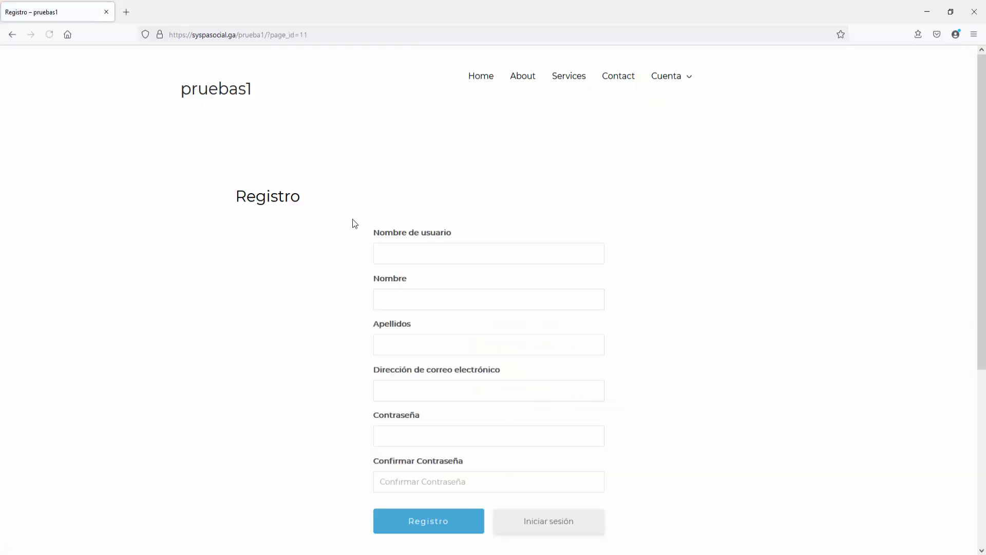
{"action": "type", "text": "denm"}
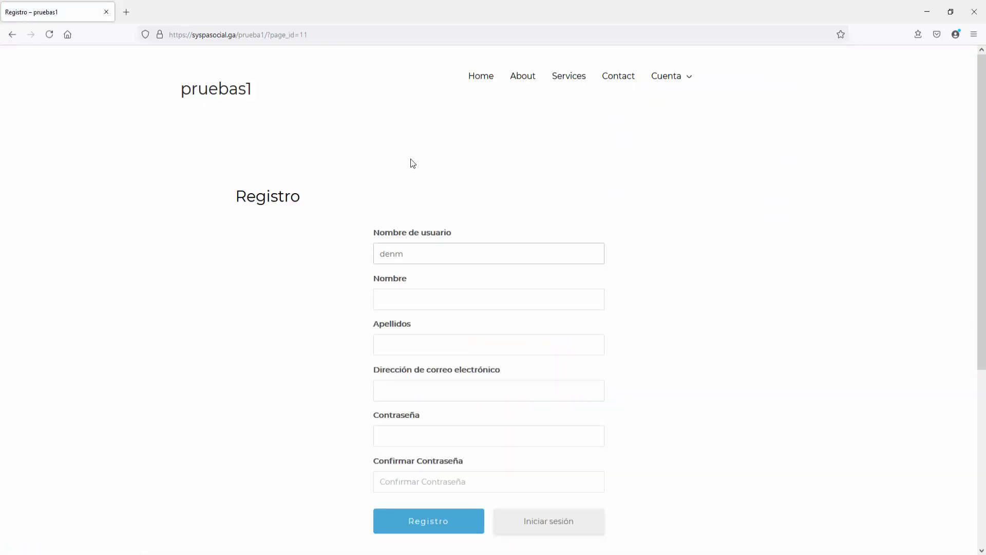
{"action": "type", "text": "o4"}
{"action": "key", "text": "Tab"}
{"action": "type", "text": "demo4"}
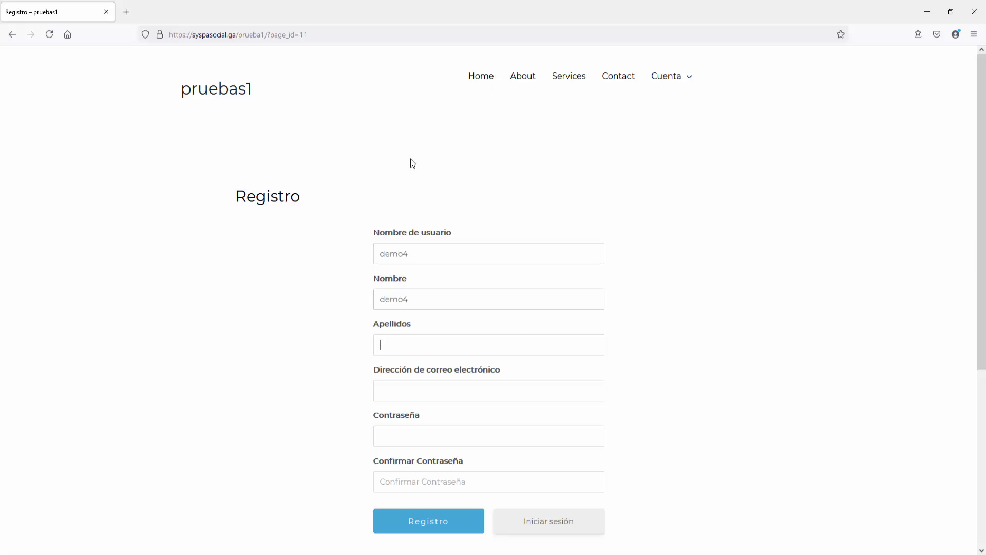
{"action": "key", "text": "Tab"}
{"action": "type", "text": "demo4"}
{"action": "key", "text": "Tab"}
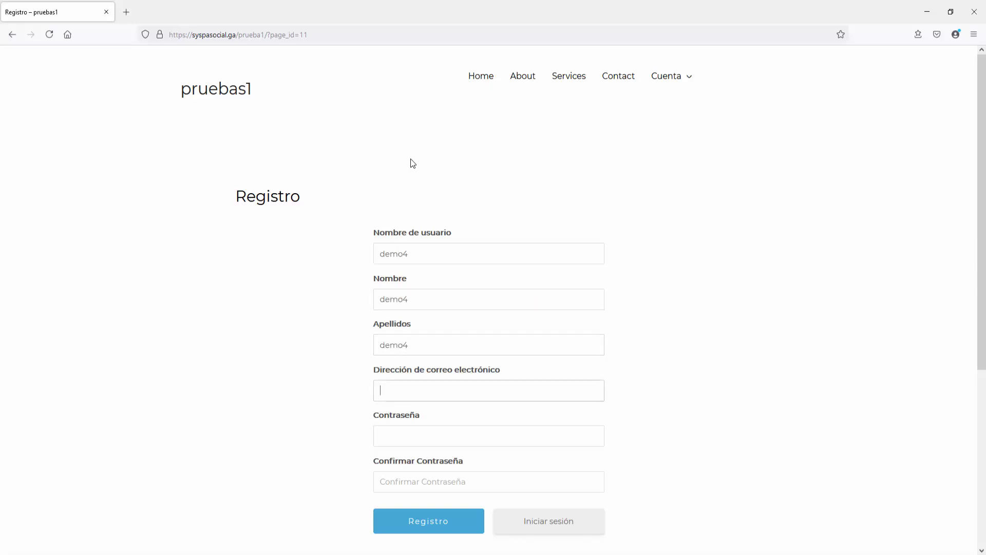
{"action": "type", "text": "demo4@gmail.com"}
{"action": "key", "text": "Tab"}
{"action": "type", "text": "demo4"}
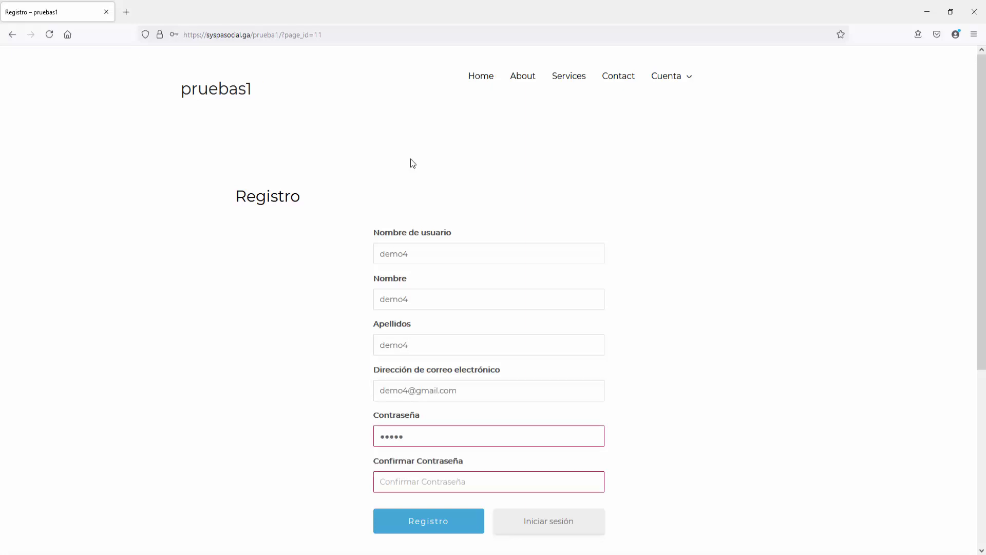
{"action": "key", "text": "BackSpace"}
{"action": "key", "text": "BackSpace"}
{"action": "key", "text": "BackSpace"}
{"action": "key", "text": "BackSpace"}
{"action": "key", "text": "BackSpace"}
{"action": "type", "text": "demo41234"}
{"action": "key", "text": "Tab"}
{"action": "type", "text": "demo41234"}
{"action": "left_click", "coordinate": [425, 522]}
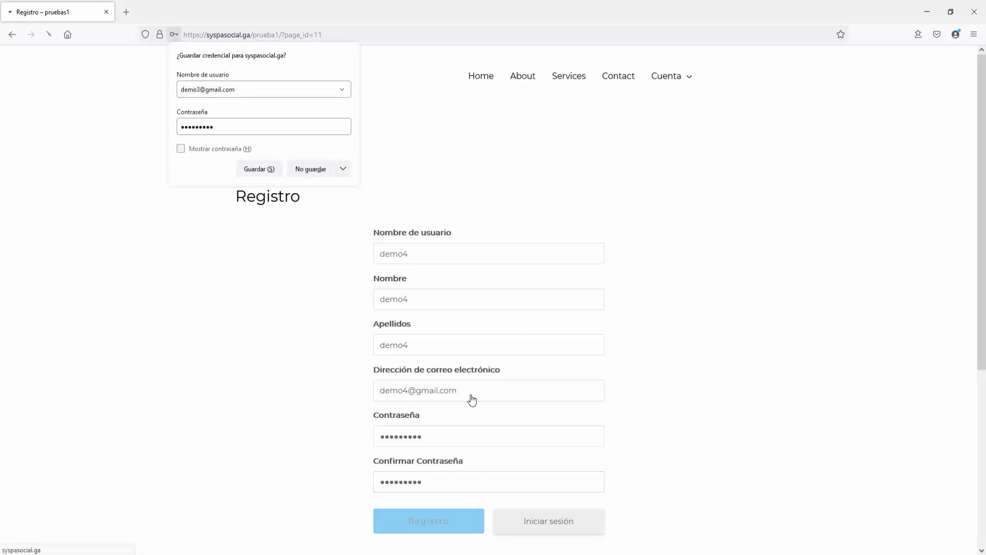
Step: Decline saving credentials and log demo4 out from the gear menu's Salir
{"action": "left_click", "coordinate": [310, 171]}
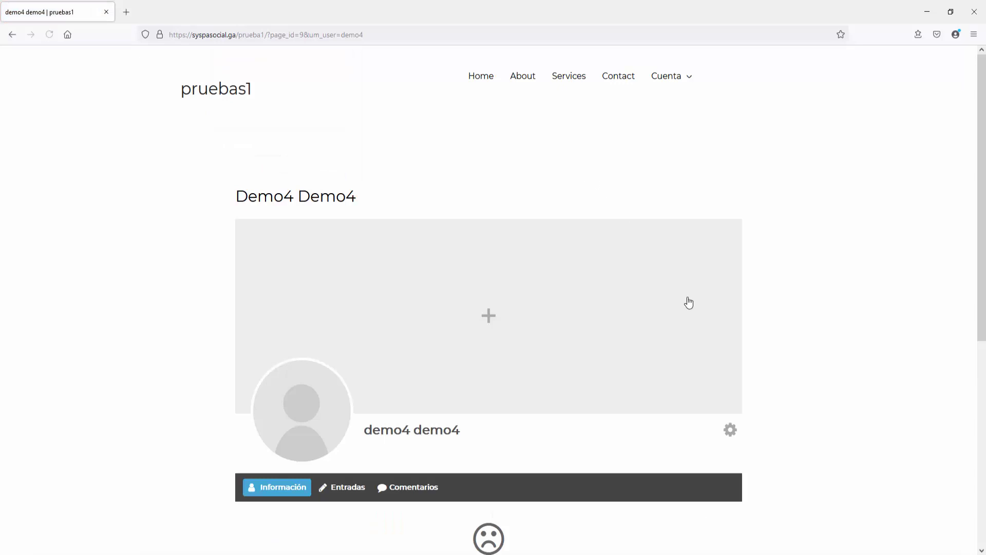
{"action": "left_click", "coordinate": [730, 429]}
{"action": "left_click", "coordinate": [730, 491]}
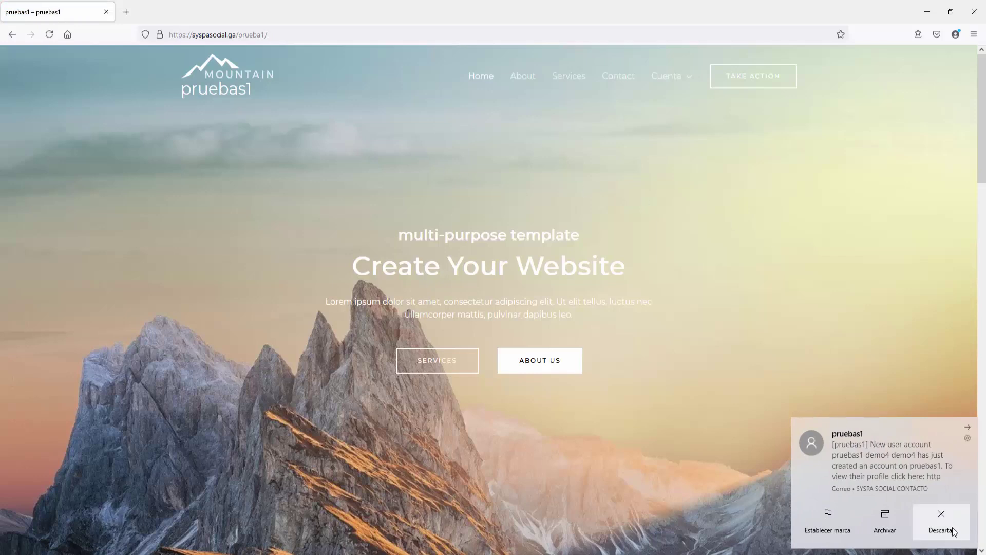
Step: Dismiss the mail notification and view the five private pages from View All Pages in a new tab
{"action": "left_click", "coordinate": [952, 527]}
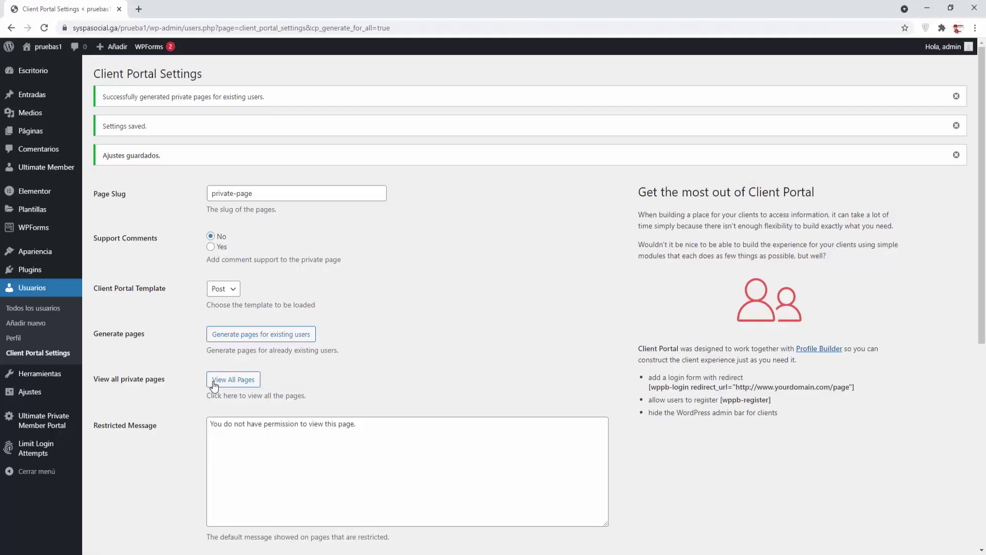
{"action": "right_click", "coordinate": [242, 383]}
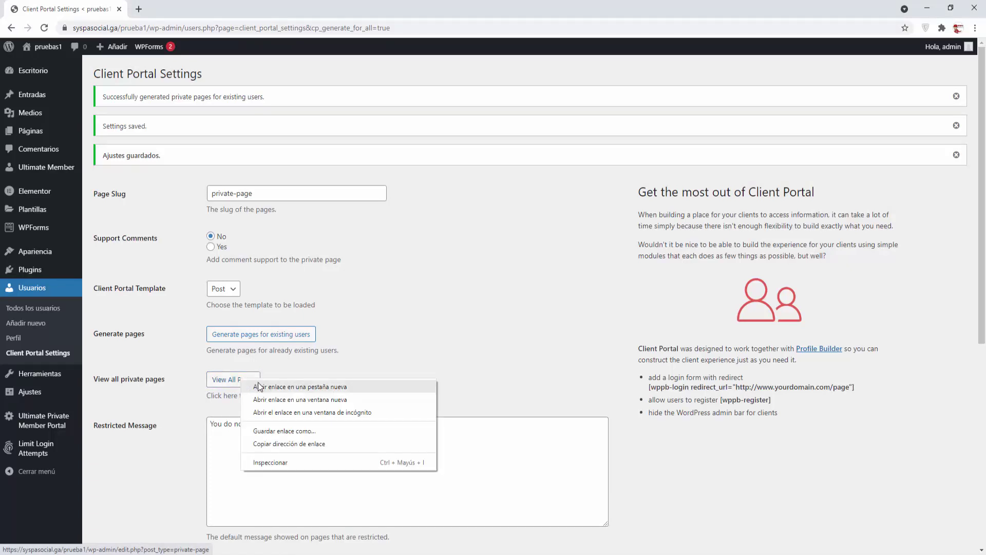
{"action": "left_click", "coordinate": [267, 389]}
{"action": "left_click", "coordinate": [189, 11]}
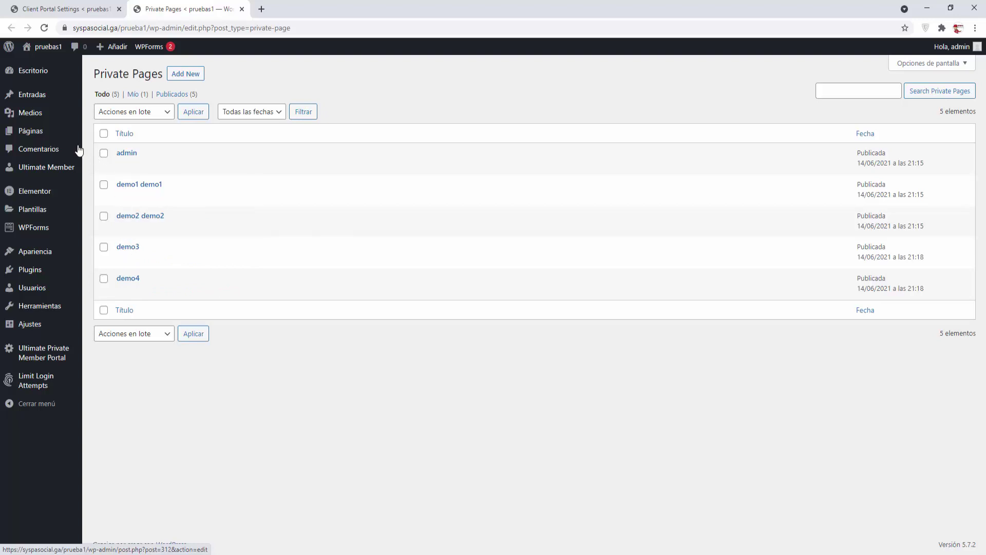
Step: Scroll through the Todas las páginas list of site pages, then close that tab
{"action": "mouse_move", "coordinate": [31, 136]}
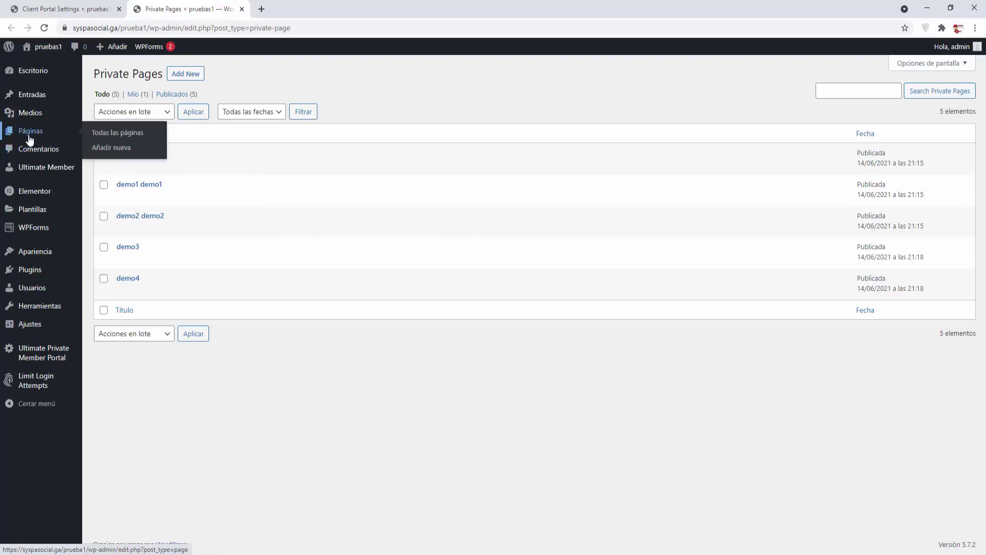
{"action": "left_click", "coordinate": [117, 135]}
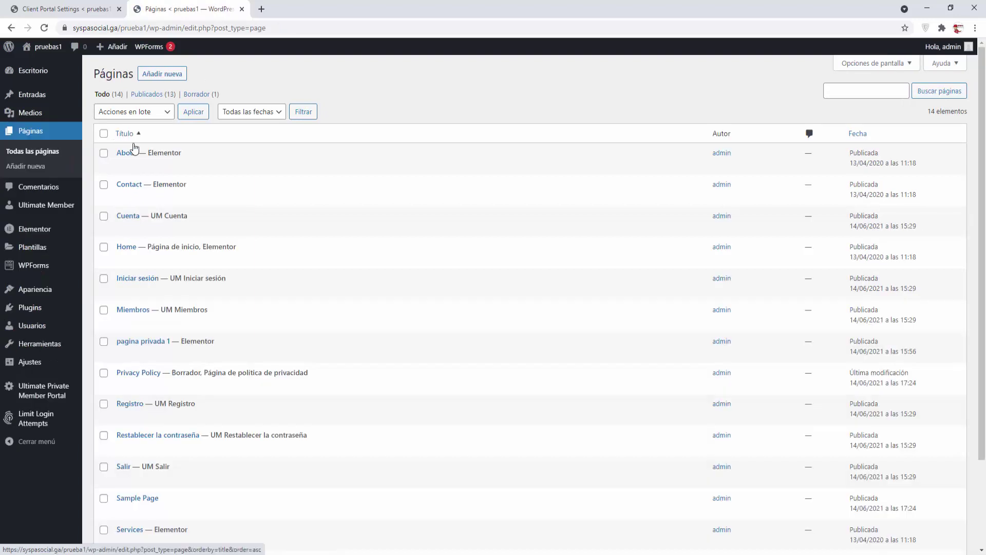
{"action": "scroll", "coordinate": [376, 228], "scroll_direction": "down", "scroll_amount": 3}
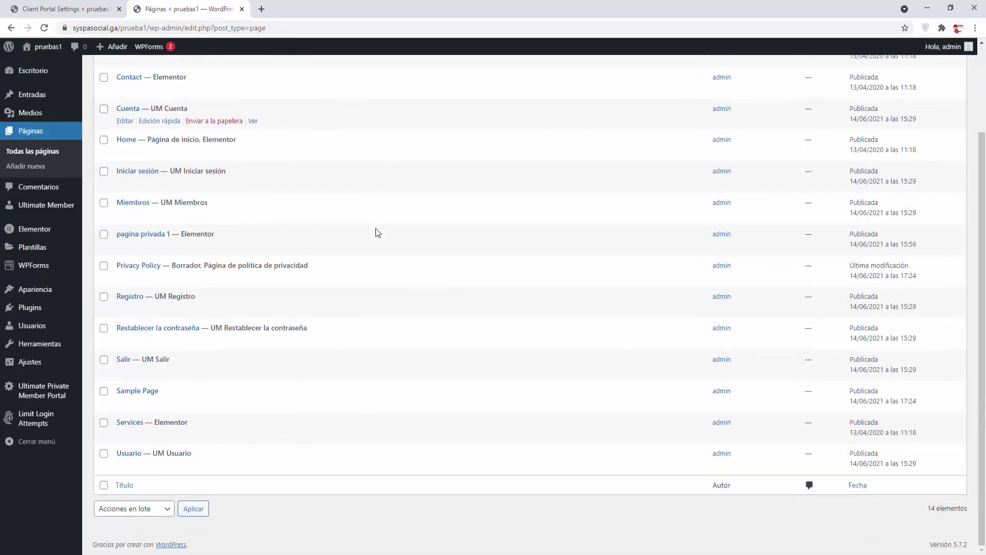
{"action": "scroll", "coordinate": [375, 232], "scroll_direction": "up", "scroll_amount": 2}
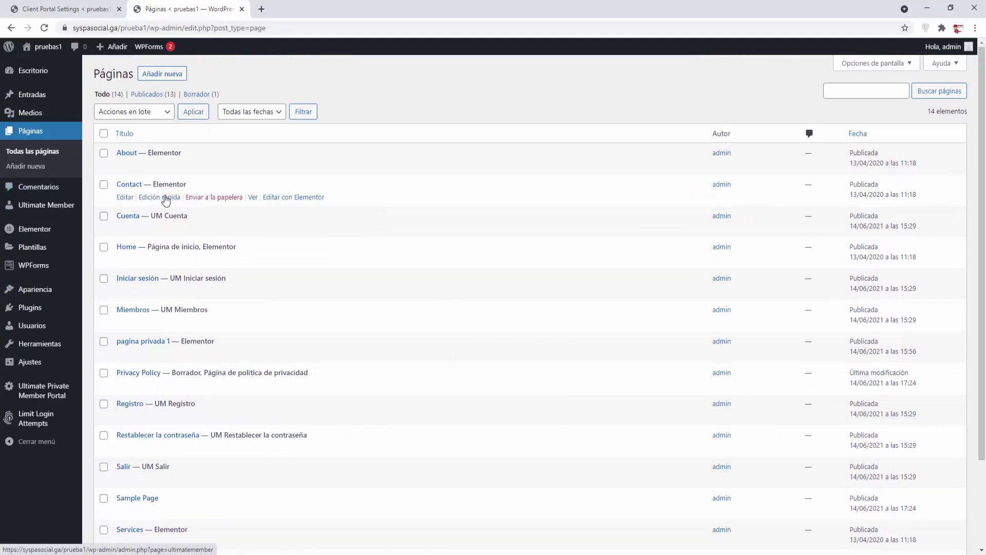
{"action": "scroll", "coordinate": [165, 201], "scroll_direction": "down", "scroll_amount": 2}
{"action": "scroll", "coordinate": [165, 200], "scroll_direction": "up", "scroll_amount": 2}
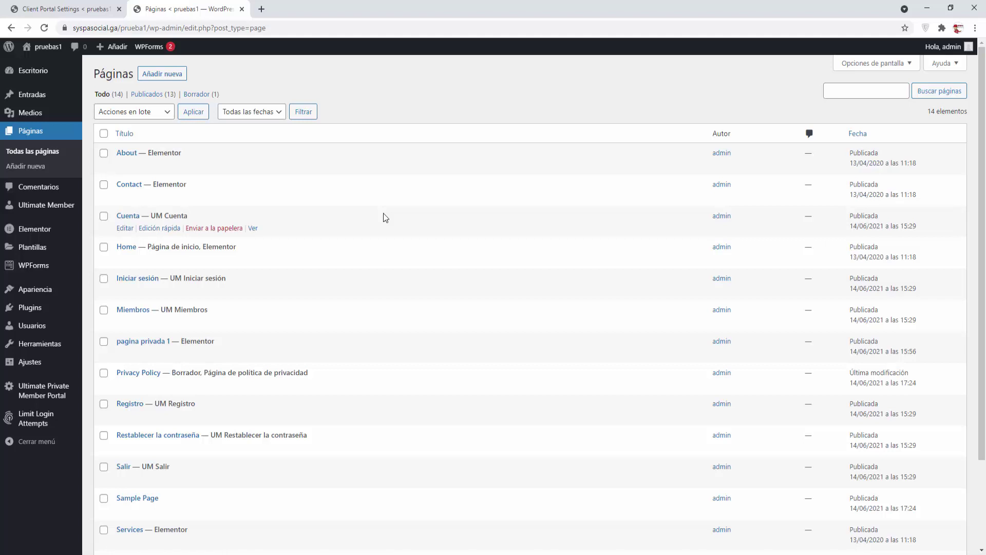
{"action": "left_click", "coordinate": [242, 8]}
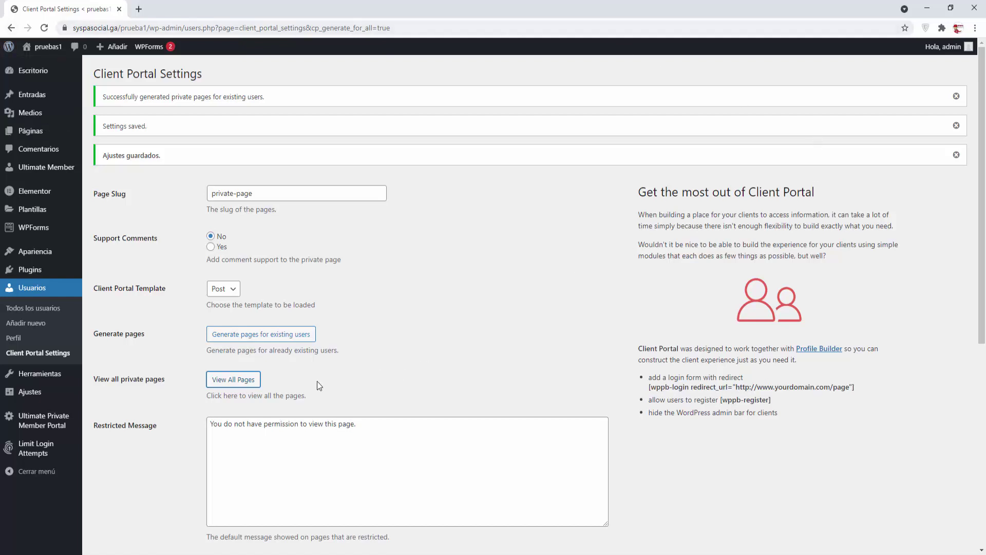
Step: Open the private pages list in a new tab, then demo3's editor in another tab
{"action": "right_click", "coordinate": [239, 383]}
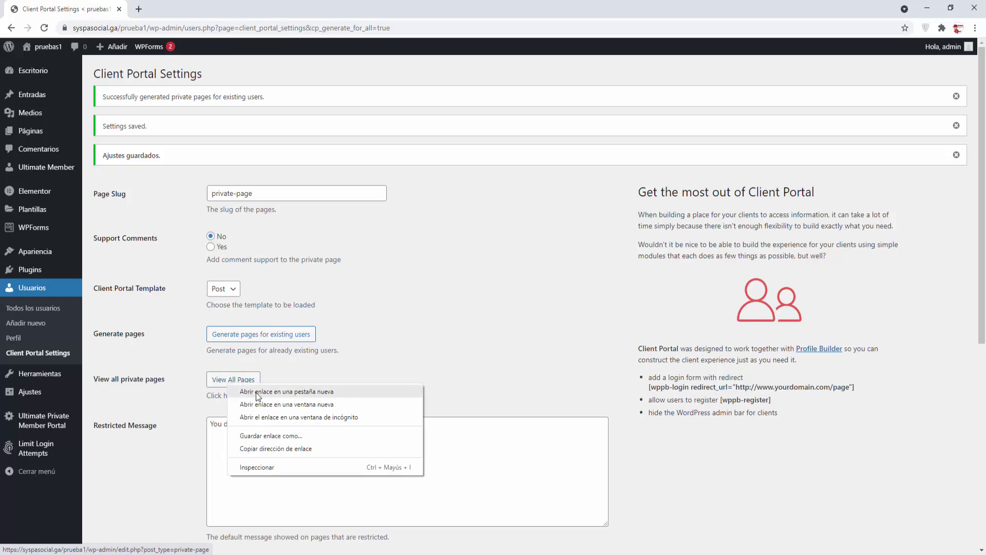
{"action": "left_click", "coordinate": [251, 389]}
{"action": "left_click", "coordinate": [179, 8]}
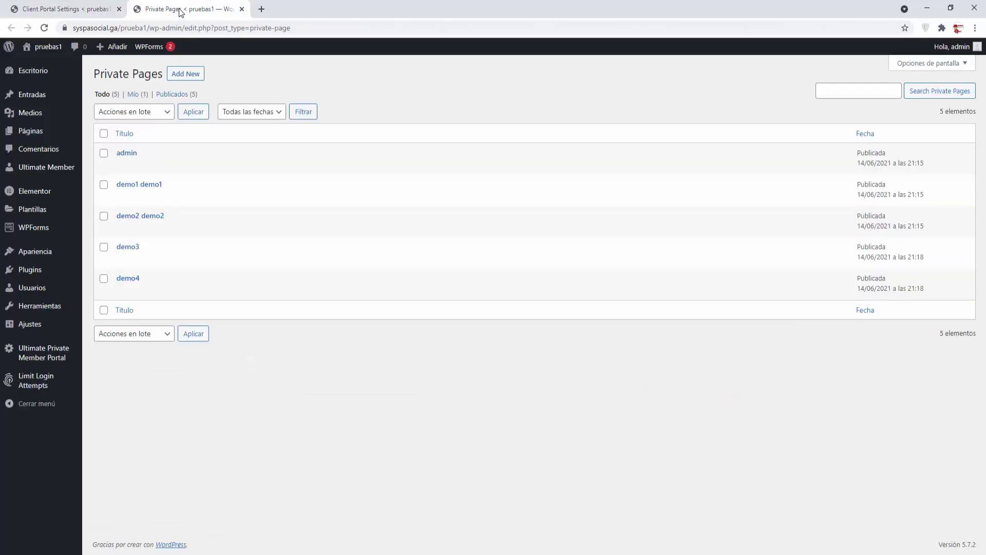
{"action": "right_click", "coordinate": [124, 259]}
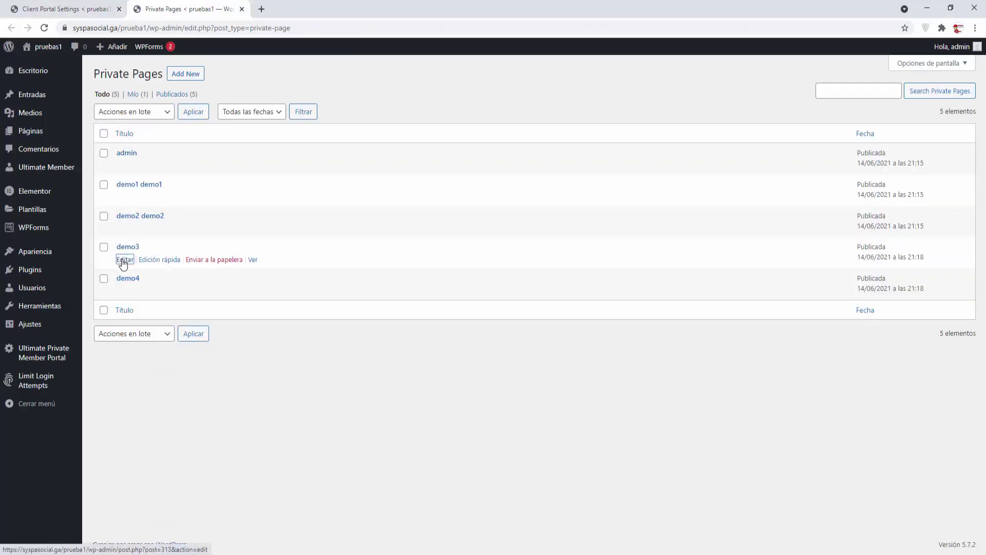
{"action": "left_click", "coordinate": [143, 269]}
{"action": "left_click", "coordinate": [308, 8]}
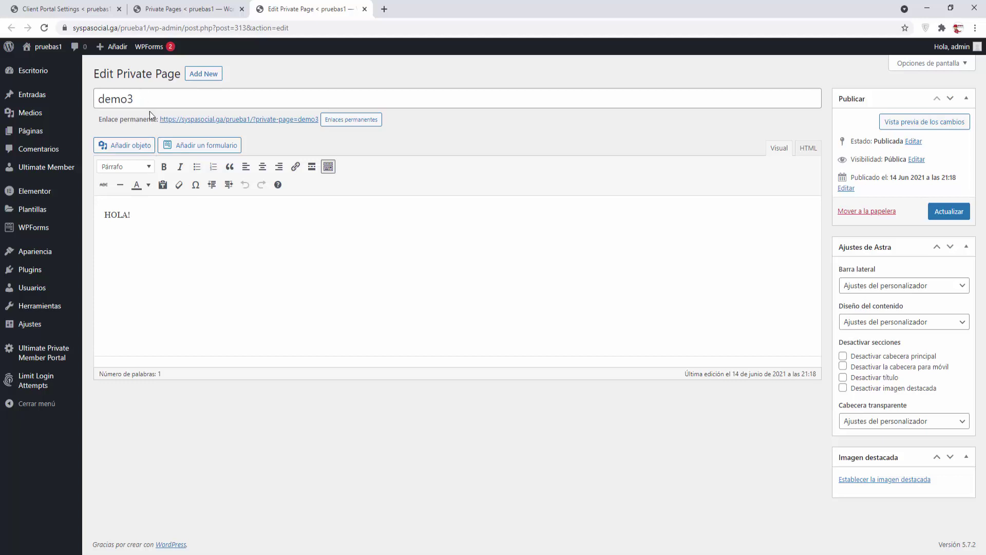
Step: Replace the HOLA! body text with 'Este es el texto del usuario DEMO 3'
{"action": "left_click", "coordinate": [162, 214]}
{"action": "left_click_drag", "start_coordinate": [147, 214], "coordinate": [99, 218]}
{"action": "left_click", "coordinate": [153, 211]}
{"action": "key", "text": "ctrl+a"}
{"action": "type", "text": "Este es el texto de l usuario DEMO"}
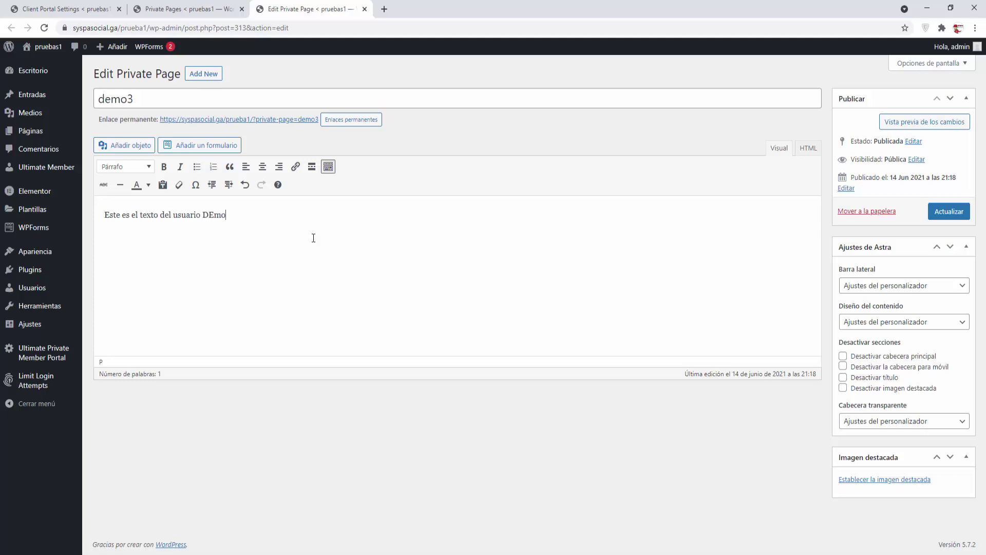
{"action": "key", "text": "BackSpace"}
{"action": "key", "text": "BackSpace"}
{"action": "type", "text": "MO 3"}
Step: Insert the customer1 photo and the Inicio-SYSPA-SOCIAL.pdf link, update the page, and close the editor
{"action": "left_click", "coordinate": [137, 147]}
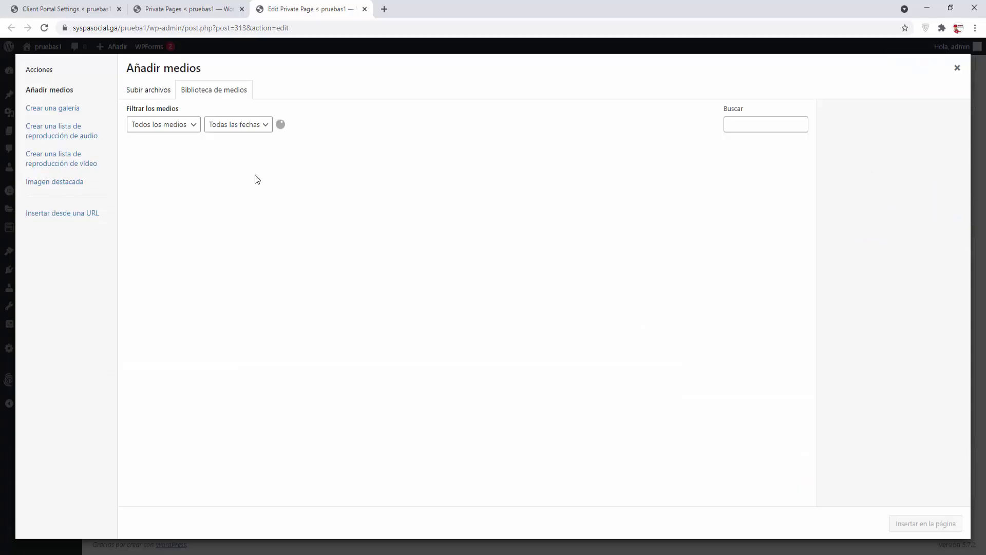
{"action": "left_click", "coordinate": [298, 261]}
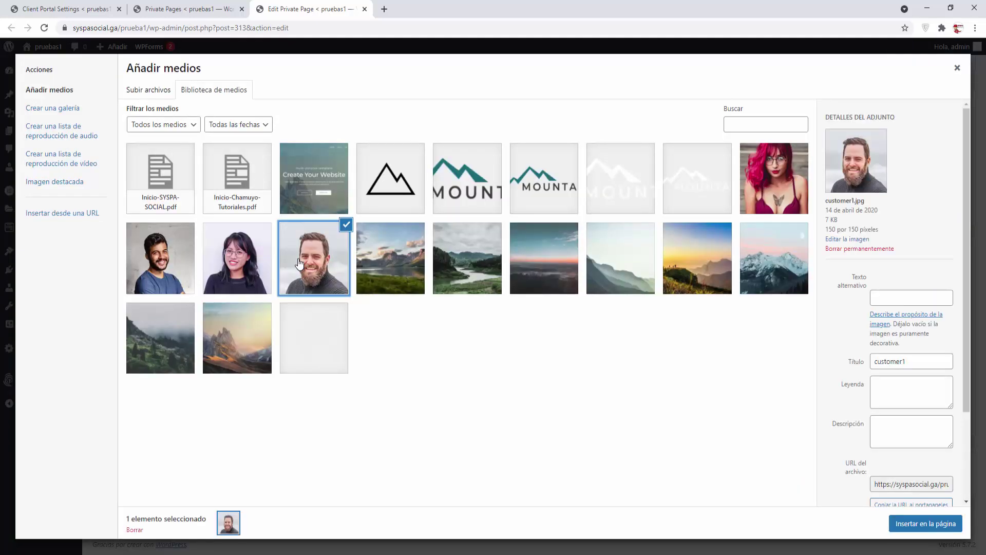
{"action": "left_click", "coordinate": [926, 523]}
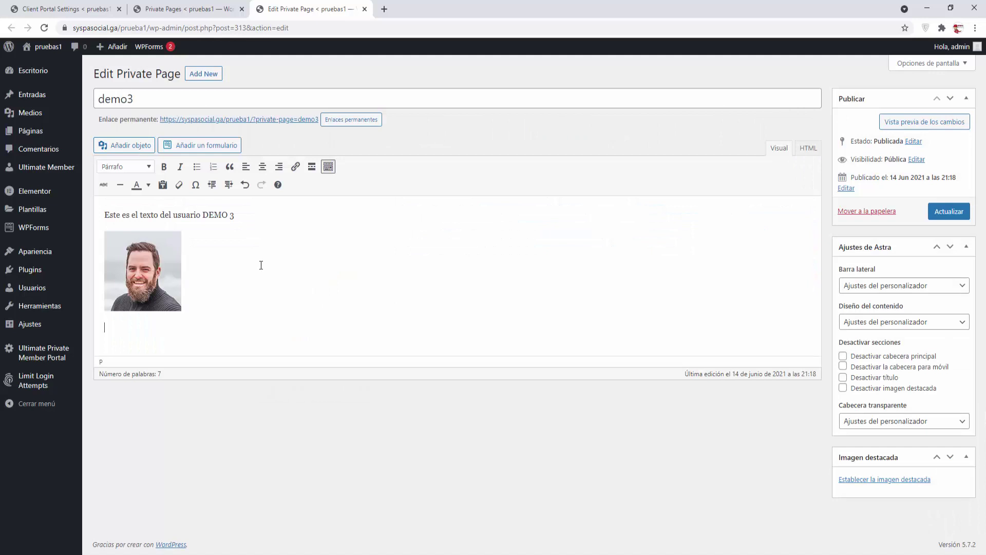
{"action": "left_click", "coordinate": [143, 147]}
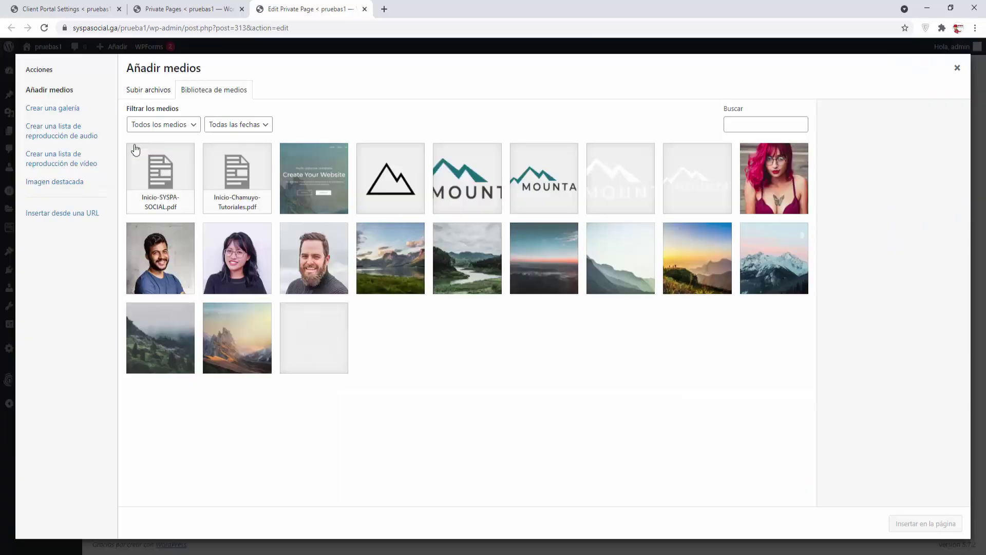
{"action": "left_click", "coordinate": [167, 165]}
{"action": "left_click", "coordinate": [919, 523]}
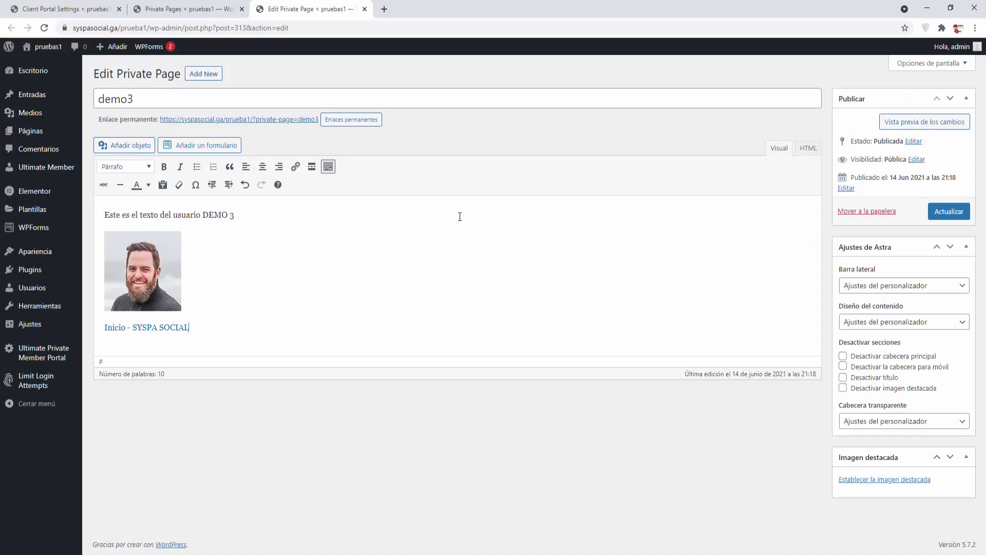
{"action": "left_click", "coordinate": [966, 216]}
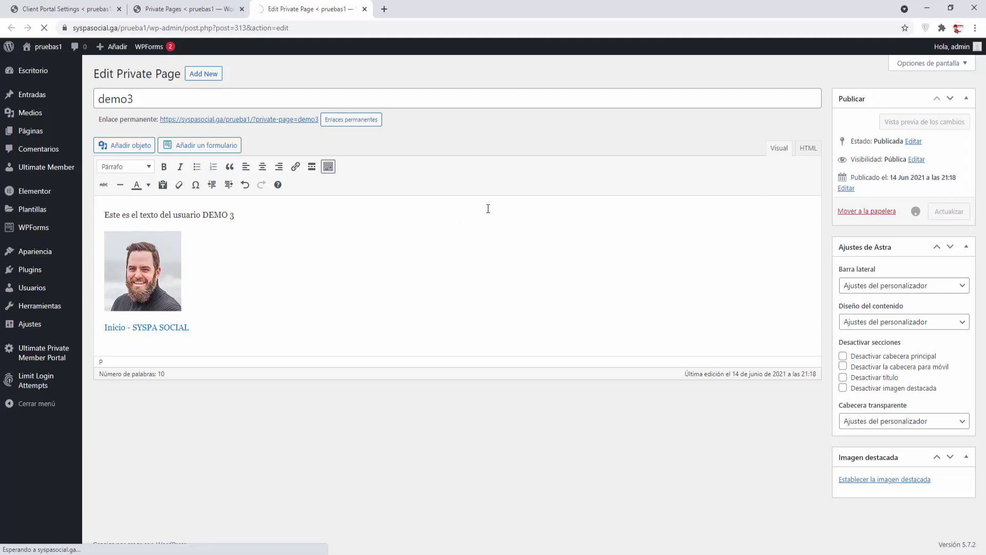
{"action": "left_click", "coordinate": [364, 9]}
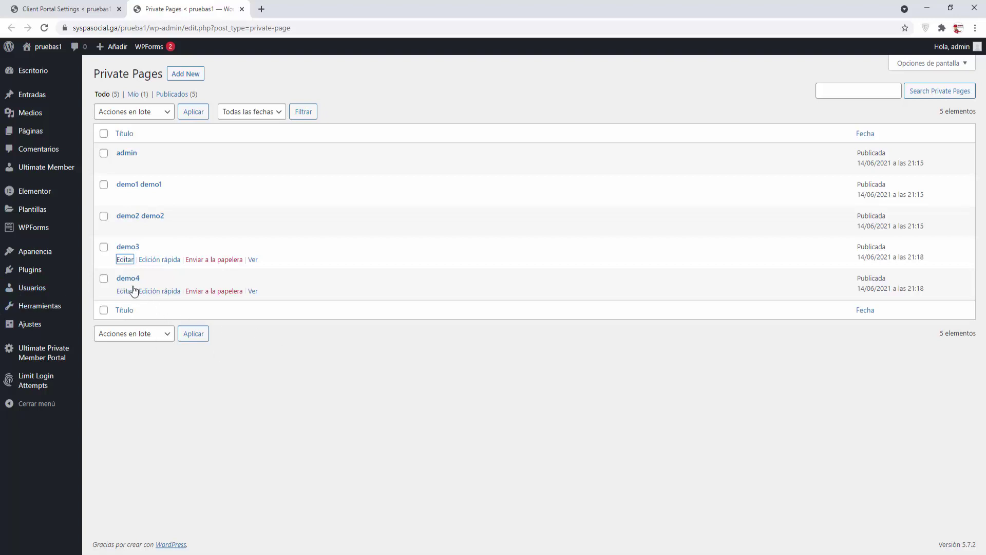
Step: Open demo4's page editor in a new tab and replace HOLA with 'Este es el texto para el usuario DEMO 4'
{"action": "right_click", "coordinate": [130, 291]}
{"action": "left_click", "coordinate": [145, 298]}
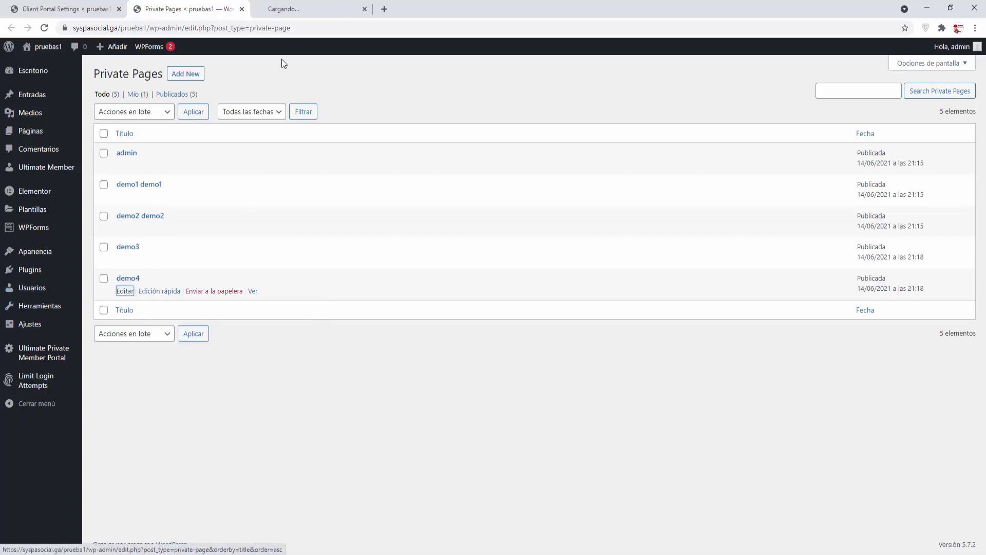
{"action": "left_click", "coordinate": [295, 7]}
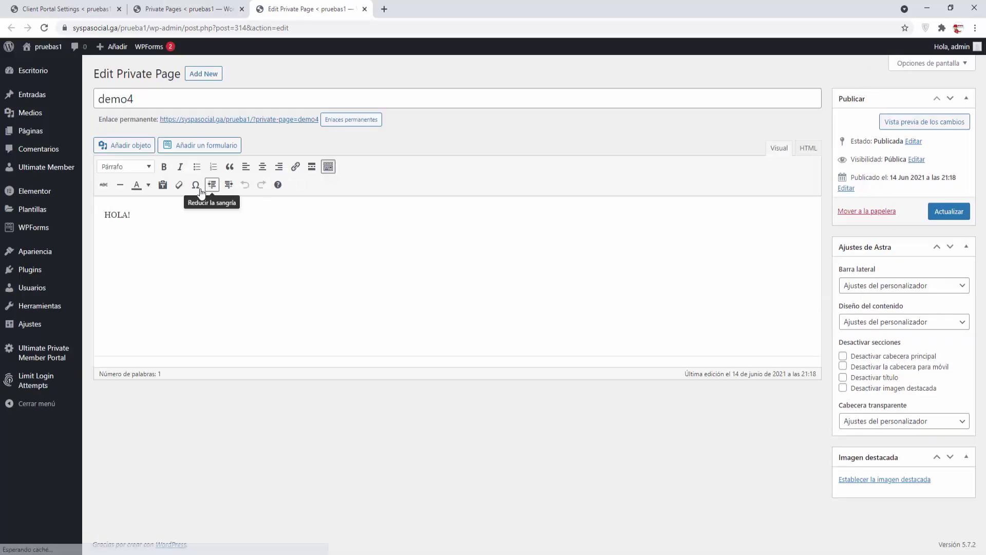
{"action": "left_click_drag", "start_coordinate": [173, 218], "coordinate": [56, 211]}
{"action": "type", "text": "Este "}
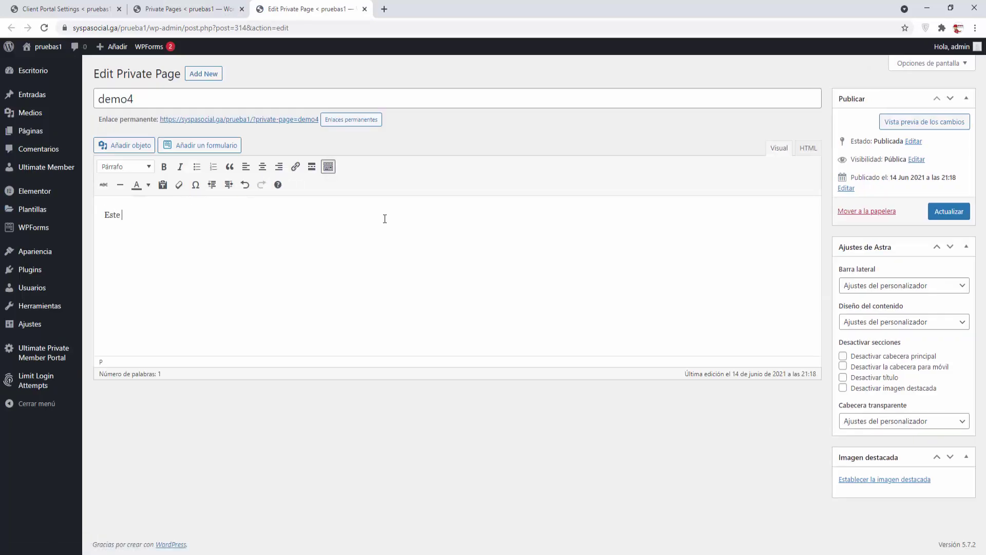
{"action": "type", "text": "es el texto para el usuario DEMO 4"}
{"action": "key", "text": "Return"}
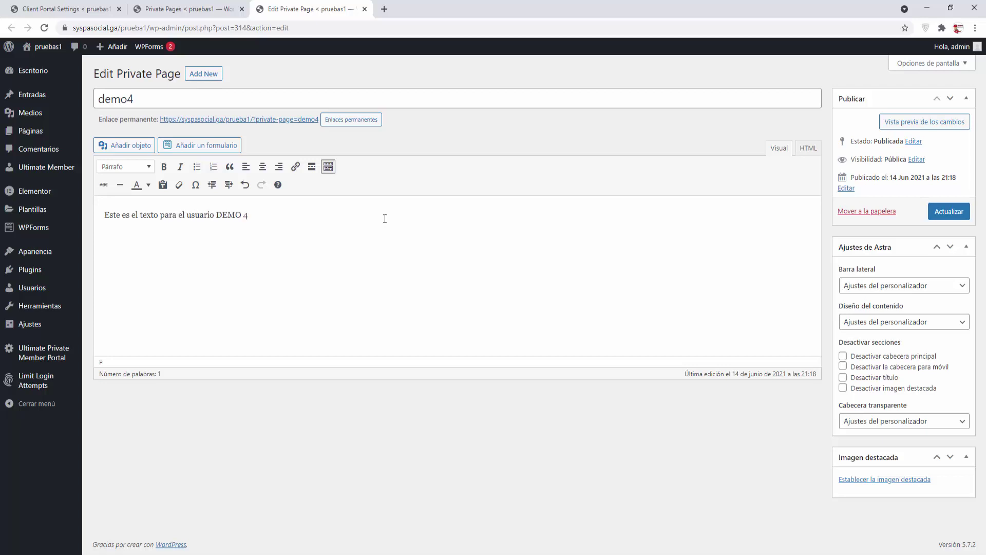
Step: Insert the red-haired portrait and the Inicio-Chamuyo-Tutoriales.pdf link, update the page, and close the editor
{"action": "left_click", "coordinate": [128, 146]}
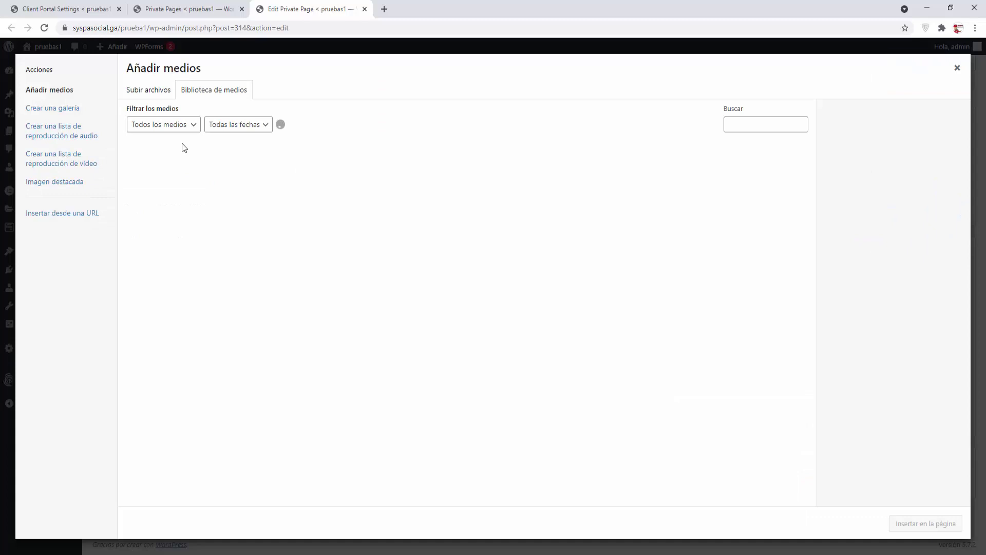
{"action": "left_click", "coordinate": [770, 177]}
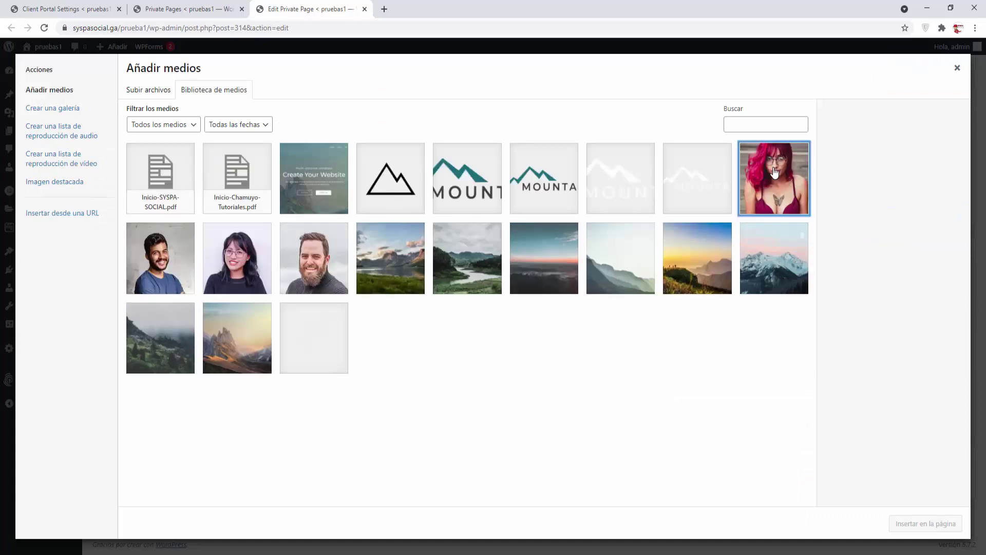
{"action": "left_click", "coordinate": [908, 519]}
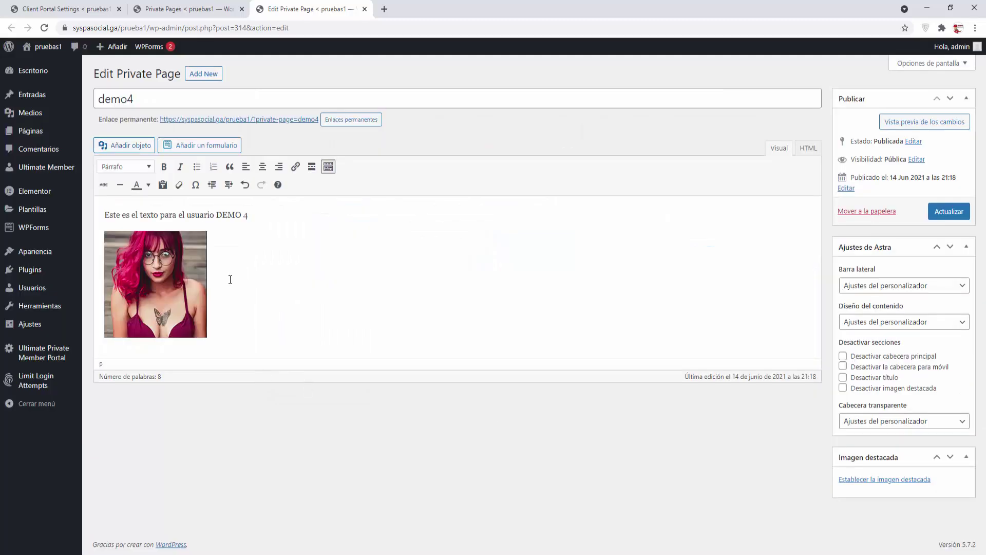
{"action": "left_click", "coordinate": [129, 148]}
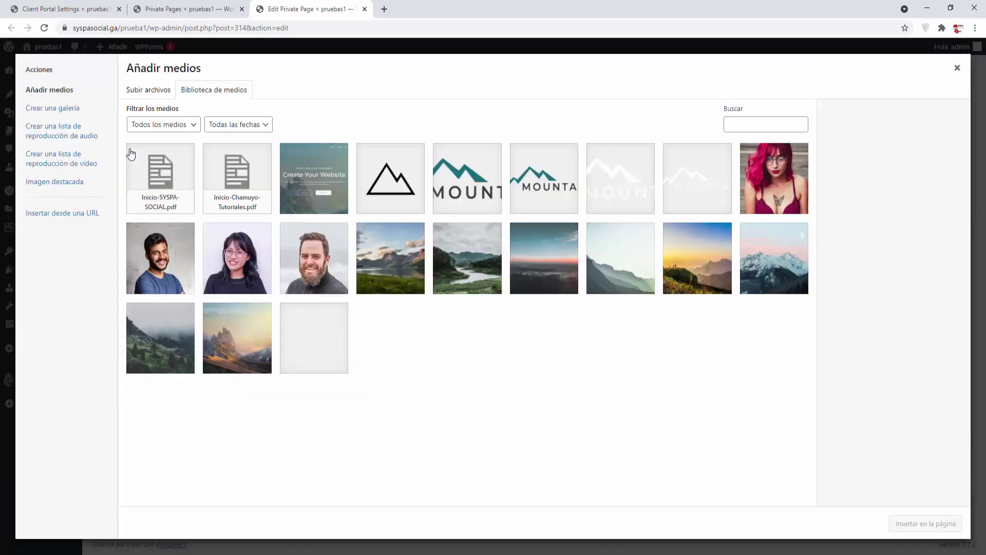
{"action": "left_click", "coordinate": [244, 189]}
{"action": "left_click", "coordinate": [924, 523]}
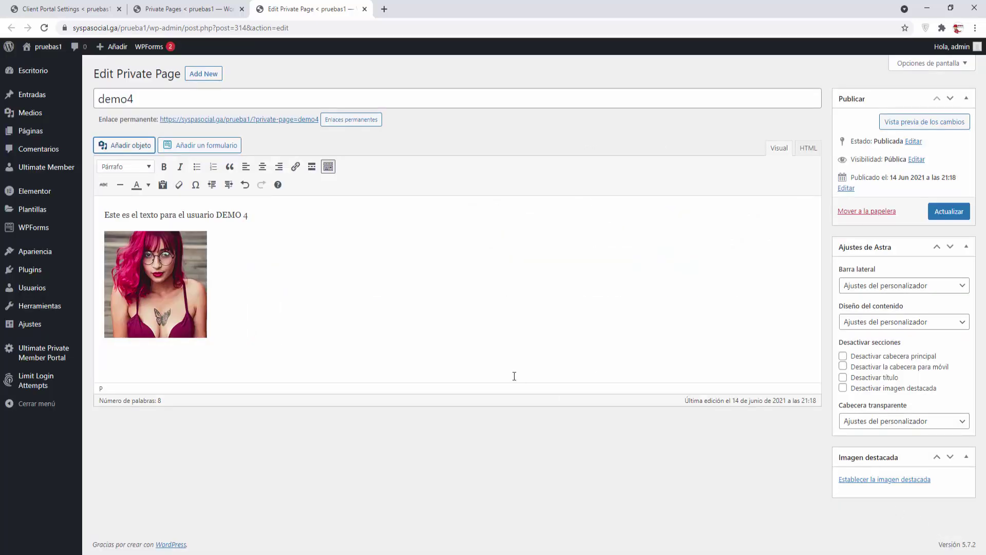
{"action": "left_click", "coordinate": [949, 212]}
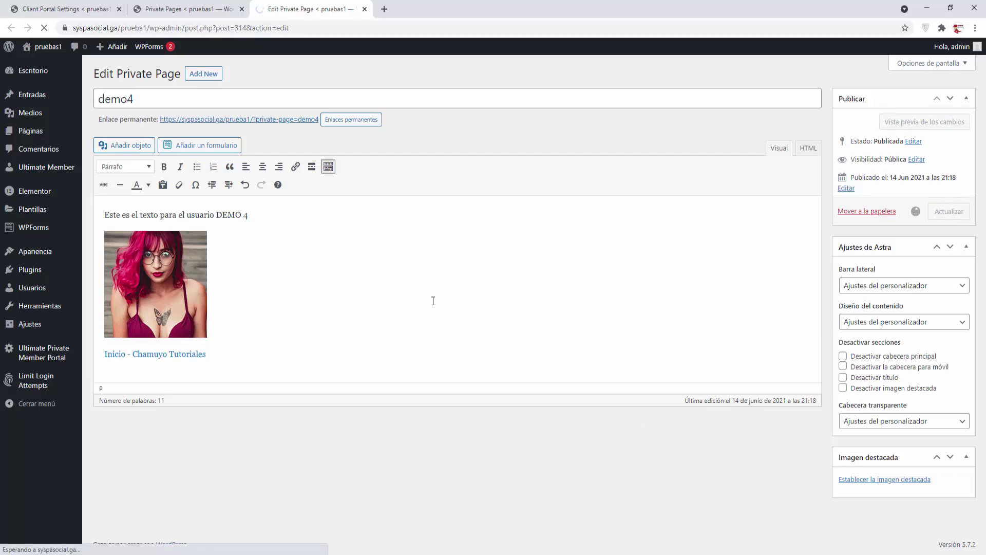
{"action": "left_click", "coordinate": [365, 9]}
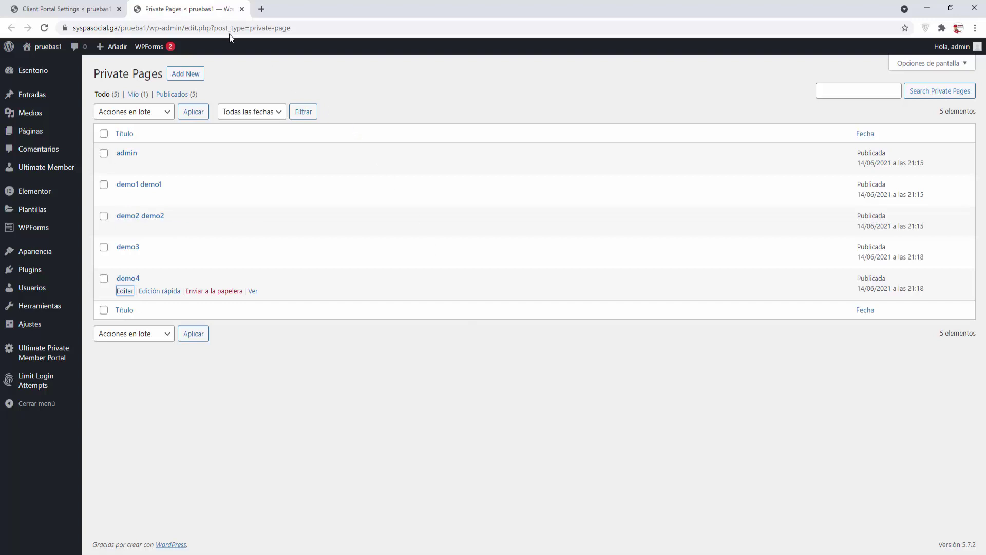
Step: Close the private pages list and start a new page titled 'pagina privada 2' in its own tab
{"action": "left_click", "coordinate": [242, 9]}
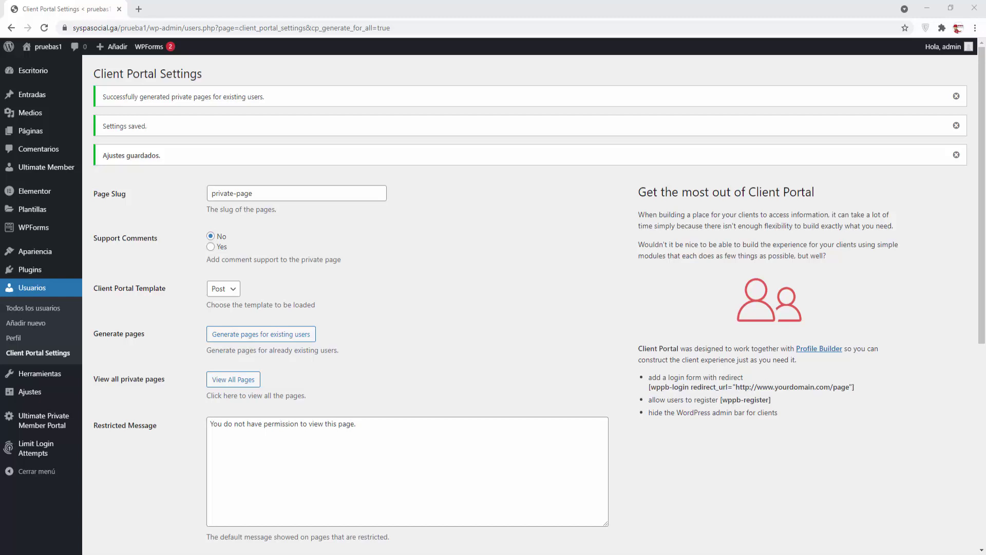
{"action": "mouse_move", "coordinate": [28, 133]}
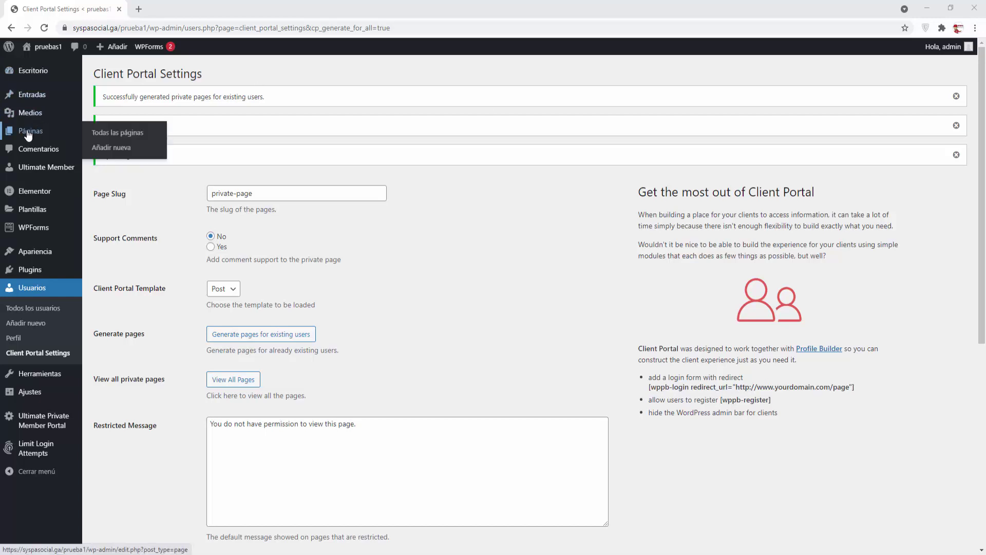
{"action": "right_click", "coordinate": [114, 149]}
{"action": "left_click", "coordinate": [133, 156]}
{"action": "left_click", "coordinate": [182, 11]}
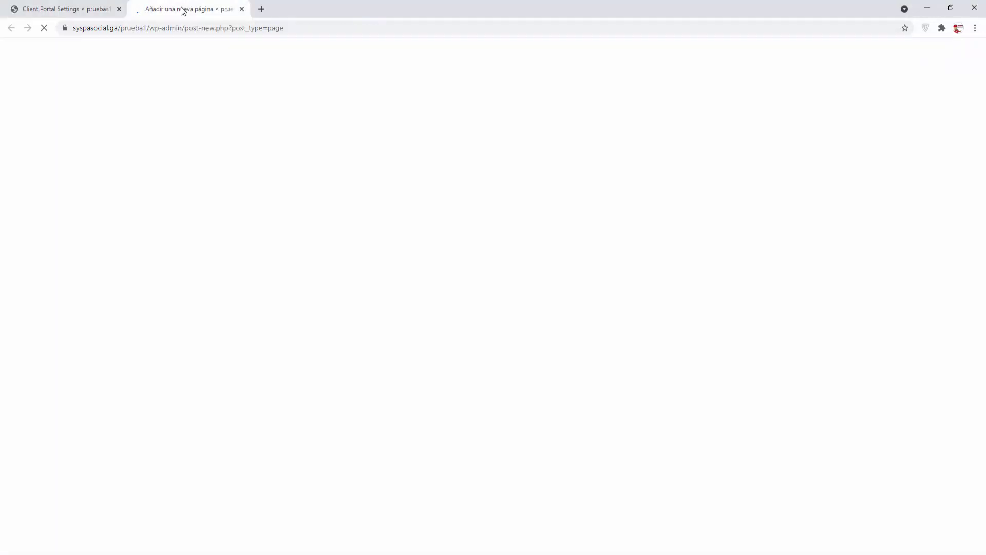
{"action": "type", "text": "pagina"}
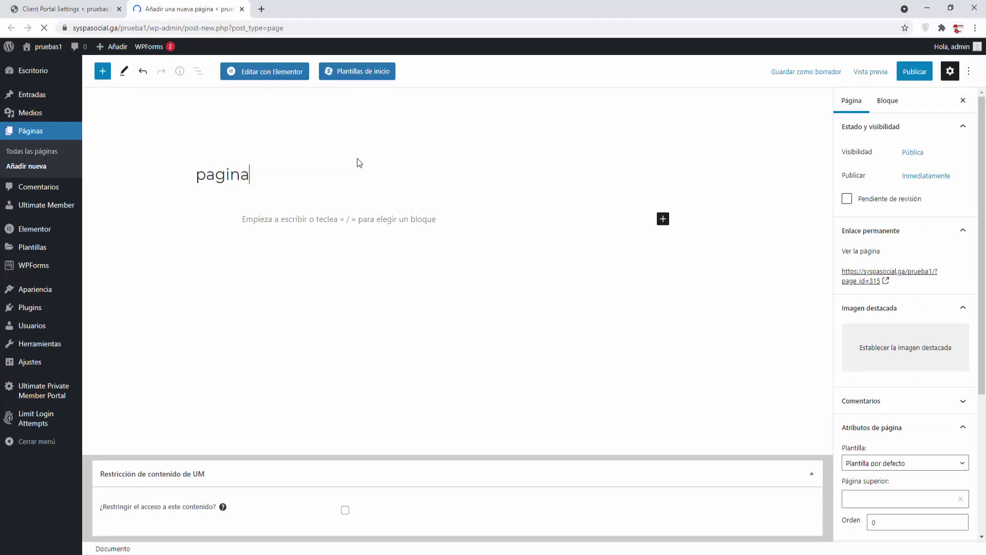
{"action": "type", "text": " privada 2"}
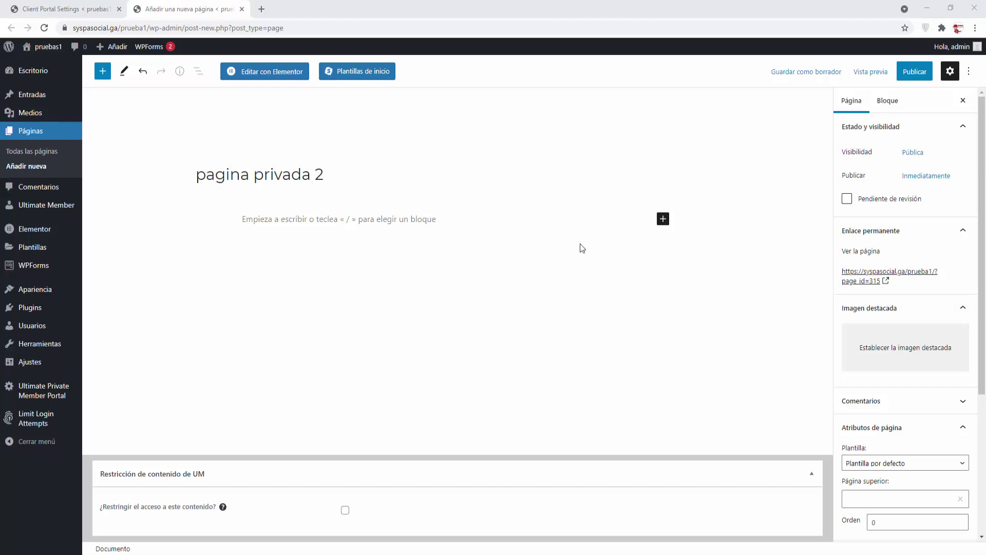
{"action": "left_click", "coordinate": [663, 219]}
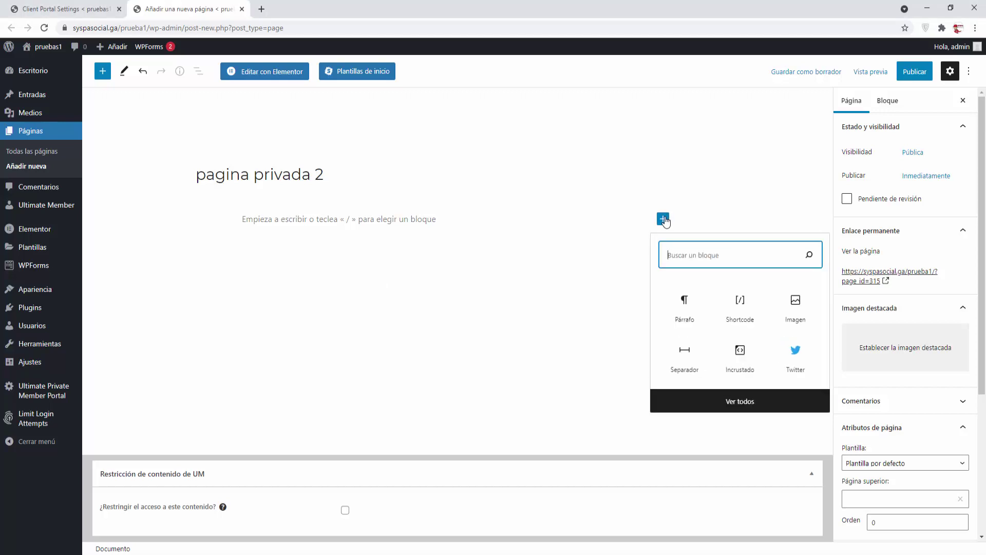
Step: Add the paragraph 'Este texto es común a todos los usuario.', correcting comun to común
{"action": "left_click", "coordinate": [690, 304]}
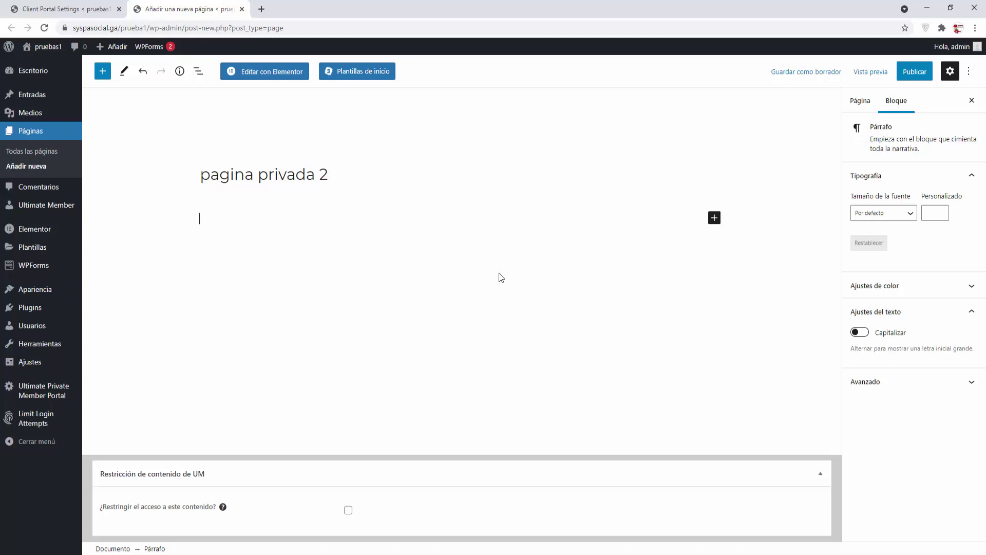
{"action": "type", "text": "Este texto es comun a "}
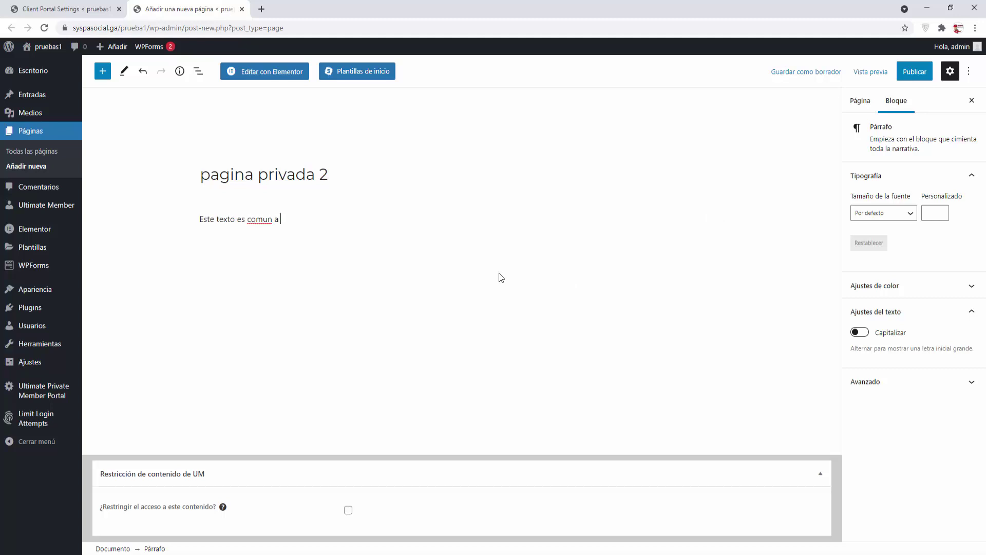
{"action": "type", "text": "todos los usuario."}
{"action": "right_click", "coordinate": [273, 226]}
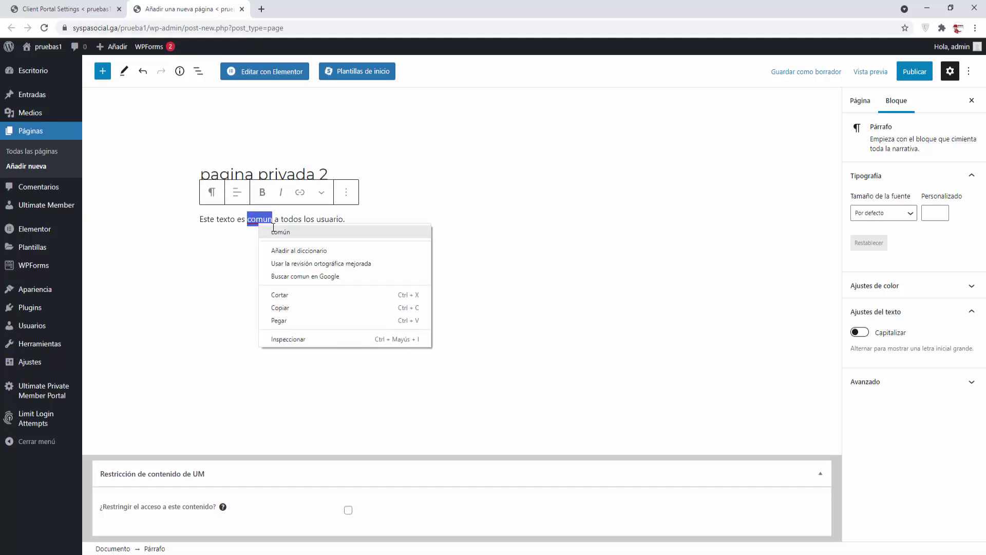
{"action": "left_click", "coordinate": [280, 232]}
Step: Add an image block below it with the Create Your Website screenshot from the Media Library
{"action": "left_click", "coordinate": [714, 248]}
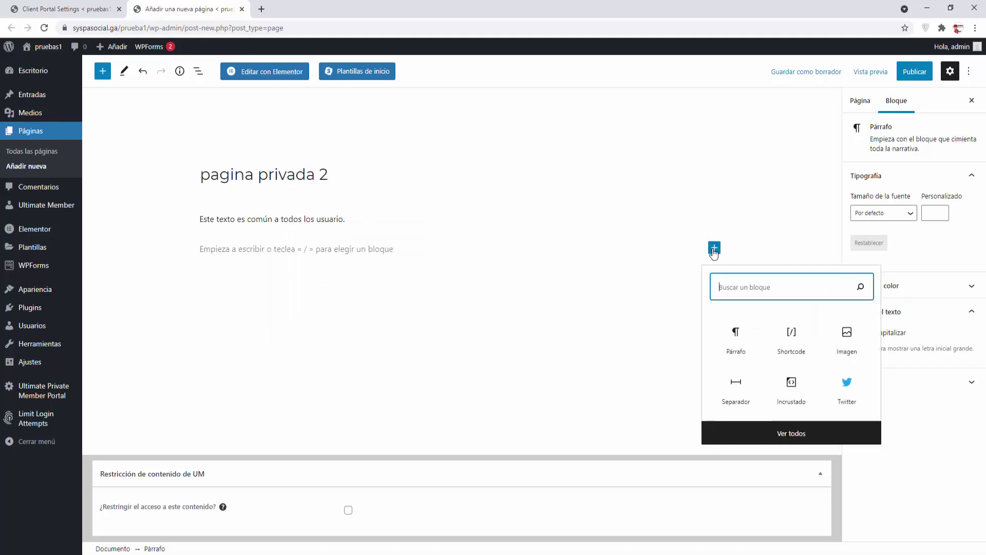
{"action": "type", "text": "ima"}
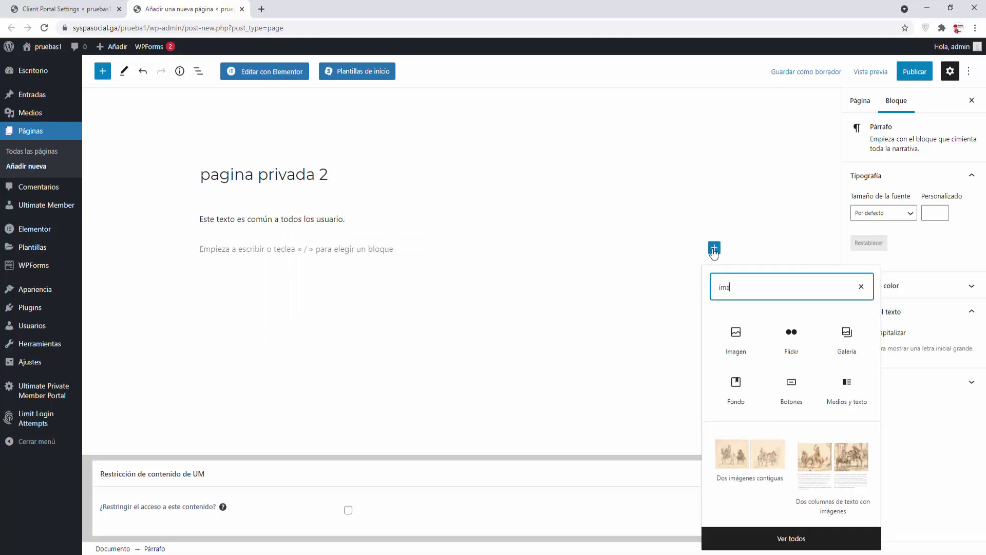
{"action": "left_click", "coordinate": [743, 350]}
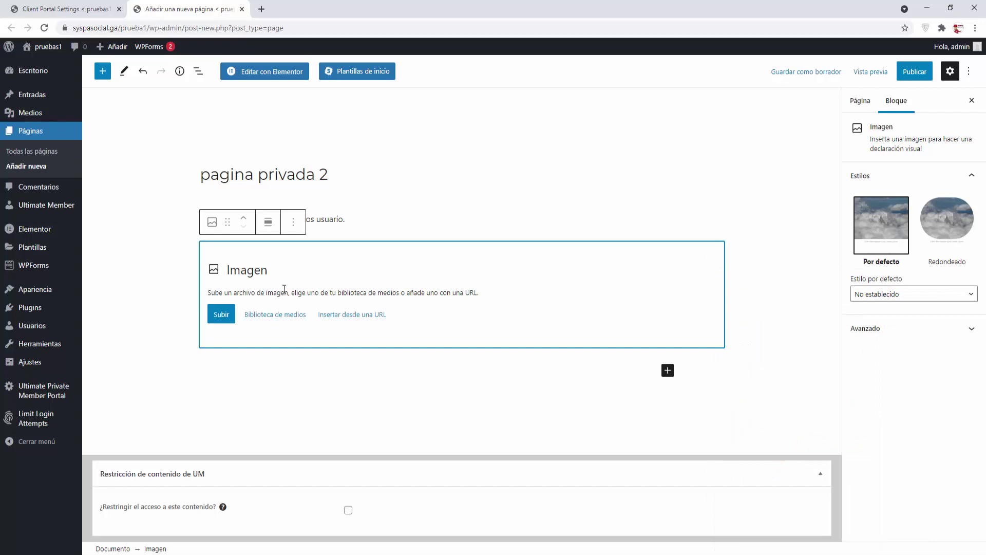
{"action": "left_click", "coordinate": [273, 314]}
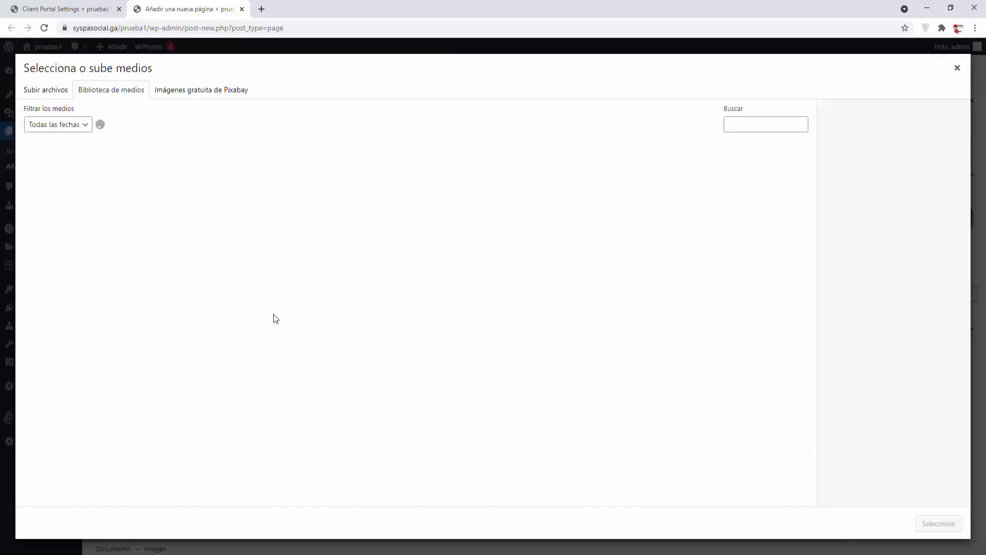
{"action": "left_click", "coordinate": [68, 188]}
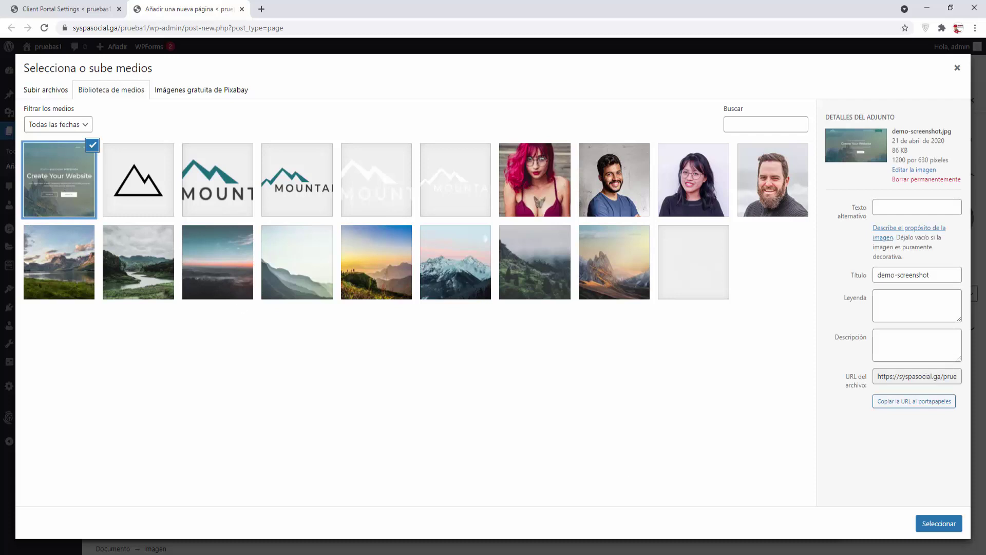
{"action": "left_click", "coordinate": [937, 523]}
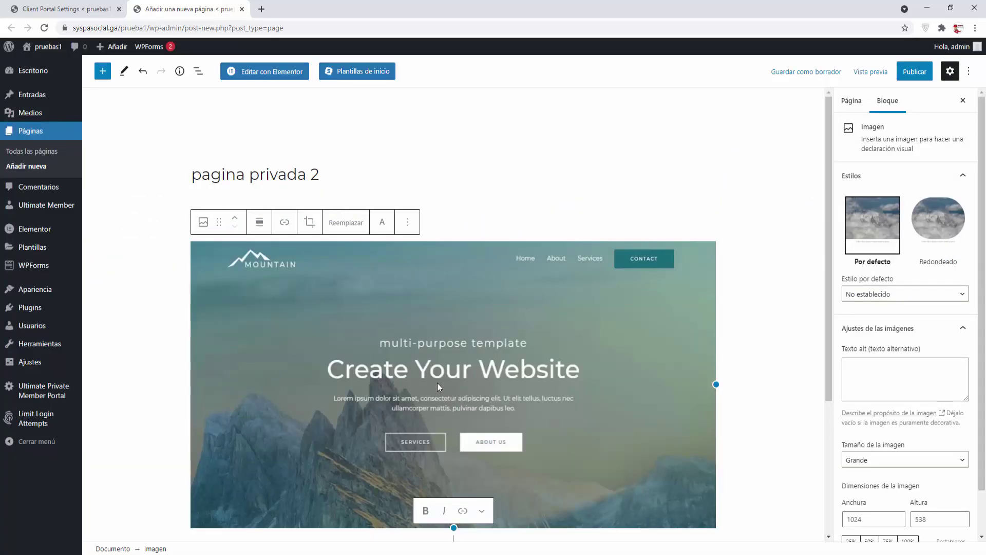
{"action": "scroll", "coordinate": [437, 381], "scroll_direction": "down", "scroll_amount": 2}
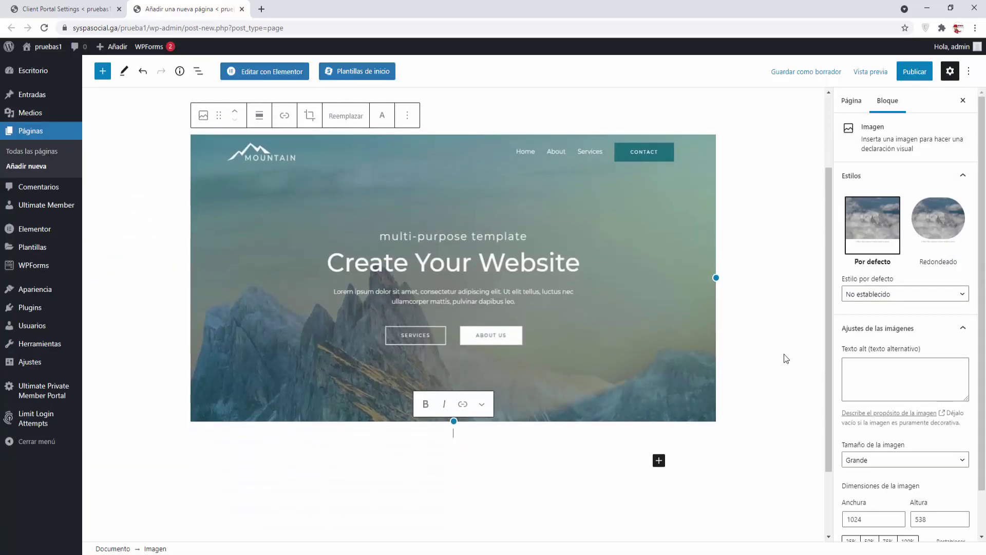
{"action": "left_click", "coordinate": [604, 463]}
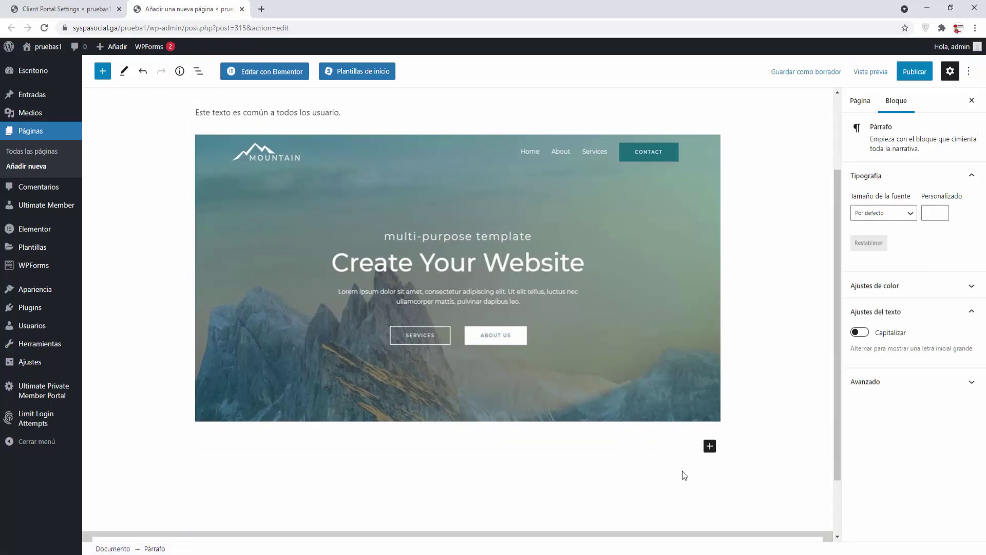
{"action": "left_click", "coordinate": [710, 446]}
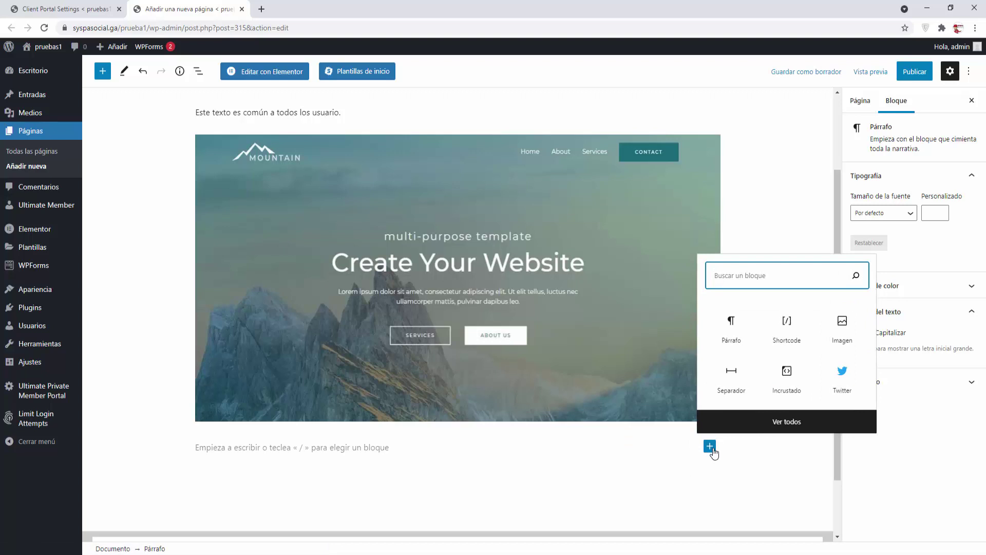
Step: Add a shortcode block containing the pasted [client-portal] shortcode below the image
{"action": "type", "text": "sho"}
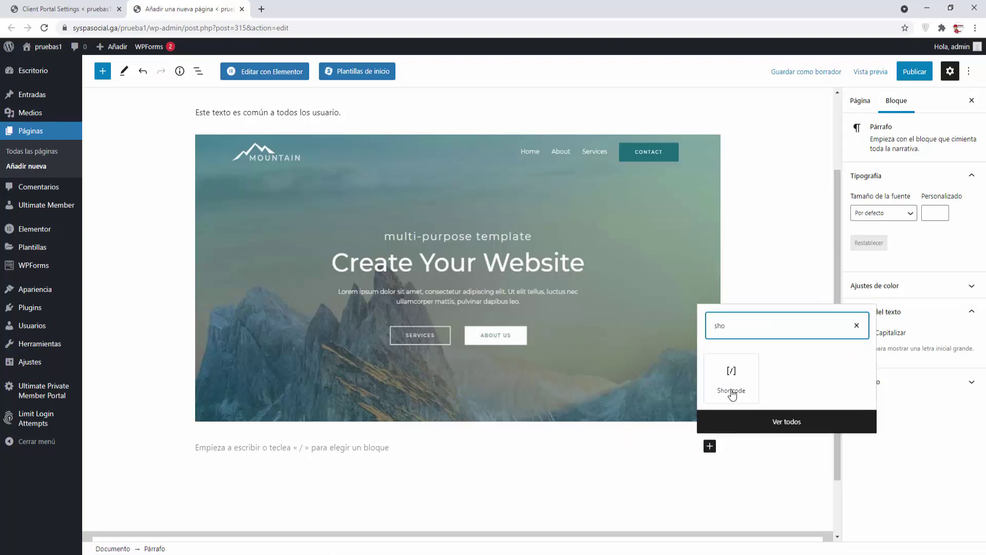
{"action": "left_click", "coordinate": [732, 377]}
{"action": "type", "text": "[client-portal]"}
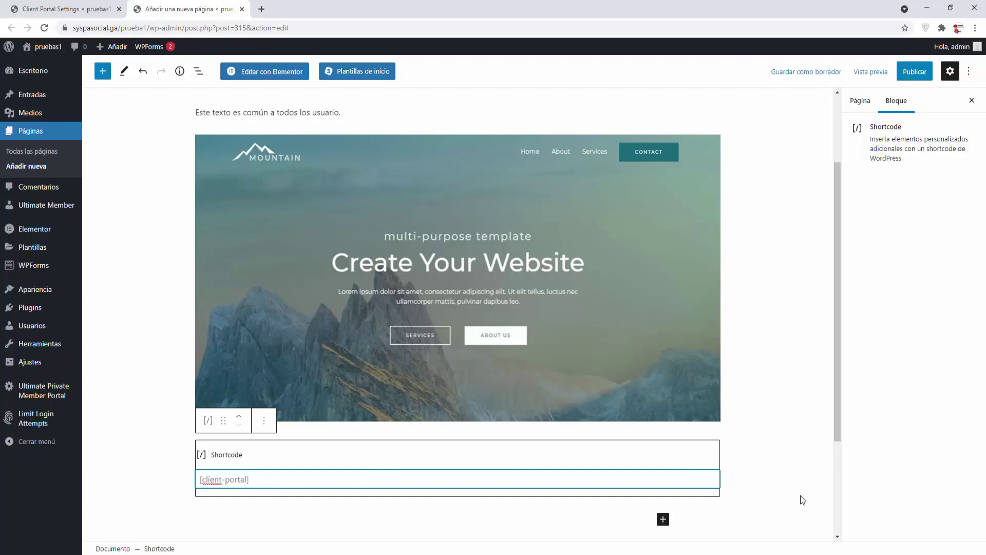
{"action": "scroll", "coordinate": [800, 498], "scroll_direction": "up", "scroll_amount": 2}
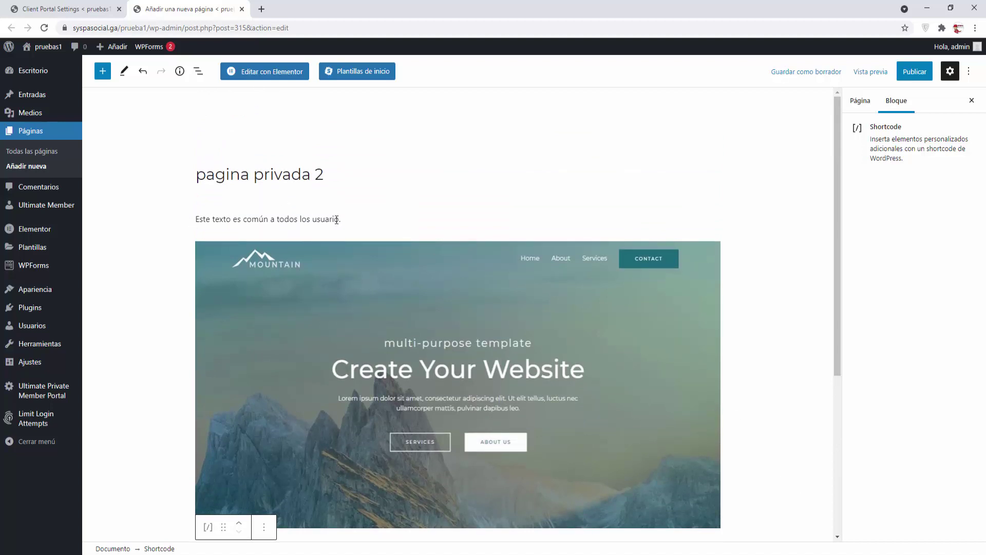
{"action": "scroll", "coordinate": [405, 309], "scroll_direction": "down", "scroll_amount": 2}
Step: Shrink the mountain image to about 649 by 340 and centre it
{"action": "left_click", "coordinate": [627, 301]}
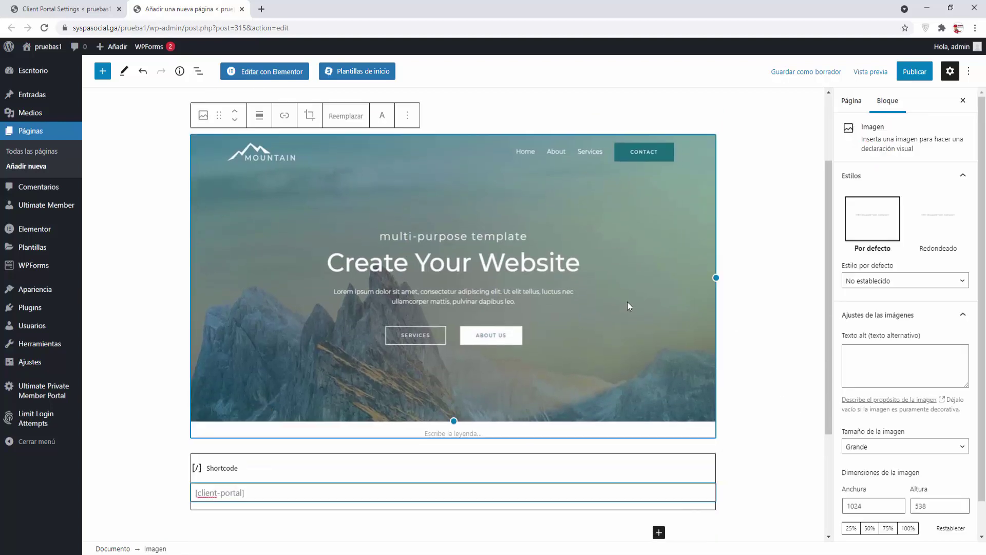
{"action": "left_click_drag", "start_coordinate": [716, 277], "coordinate": [523, 277]}
{"action": "left_click", "coordinate": [259, 115]}
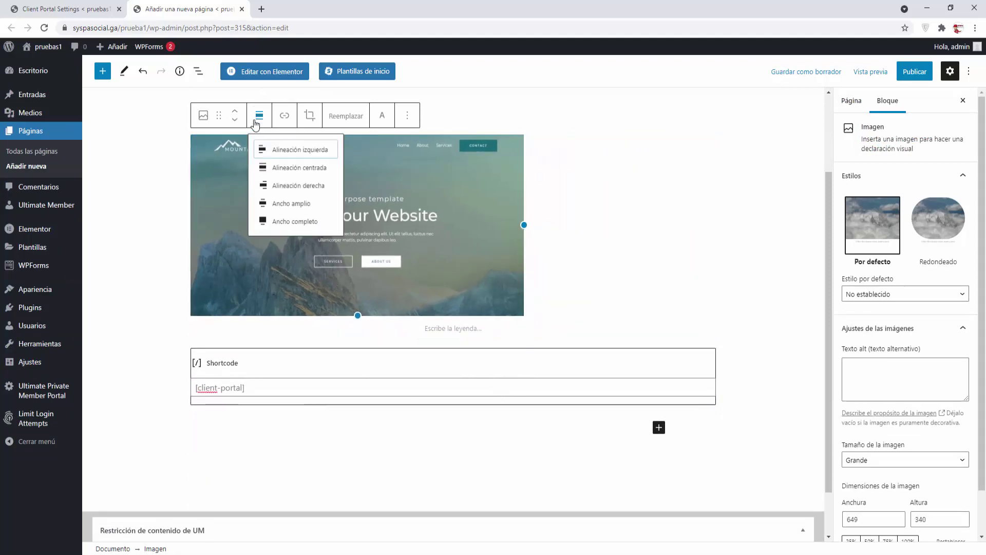
{"action": "left_click", "coordinate": [282, 172]}
{"action": "left_click", "coordinate": [250, 411]}
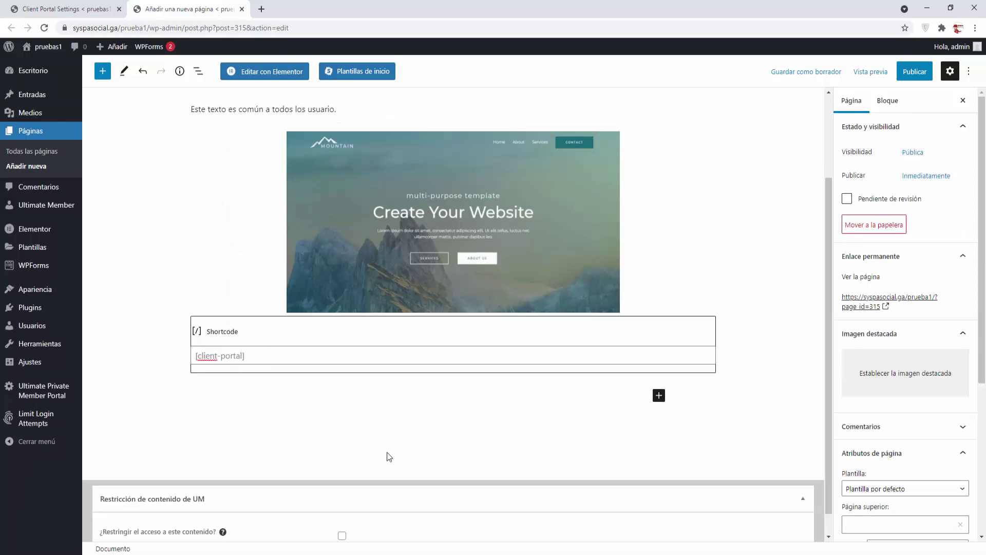
Step: Publish pagina privada 2 and open the Apariencia > Menús editor
{"action": "scroll", "coordinate": [422, 482], "scroll_direction": "up", "scroll_amount": 2}
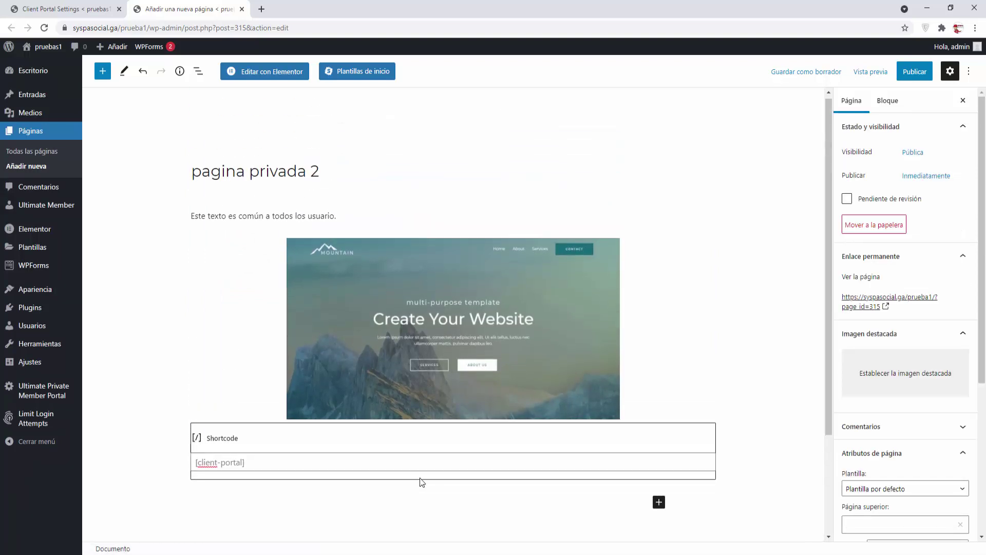
{"action": "left_click", "coordinate": [914, 72]}
{"action": "left_click", "coordinate": [875, 73]}
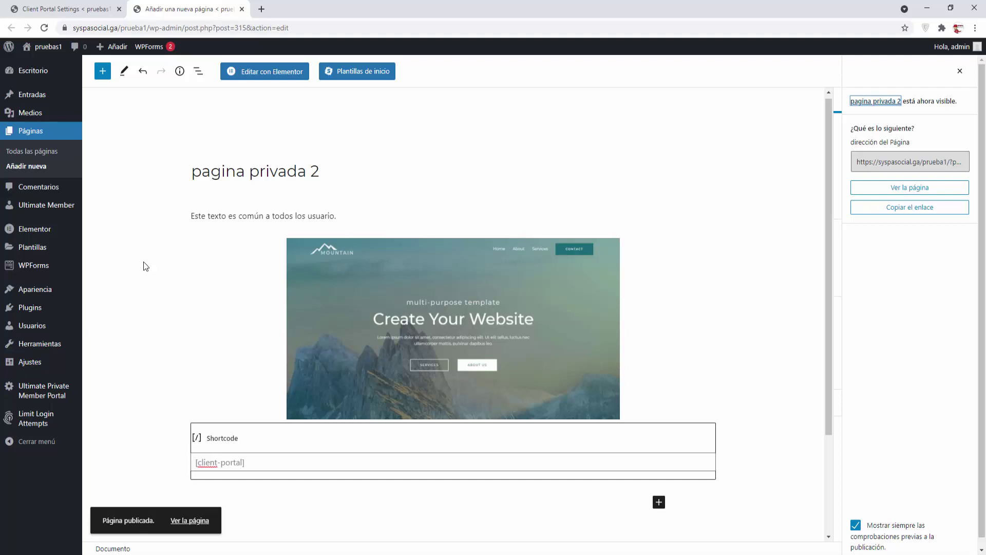
{"action": "mouse_move", "coordinate": [29, 289]}
{"action": "left_click", "coordinate": [109, 335]}
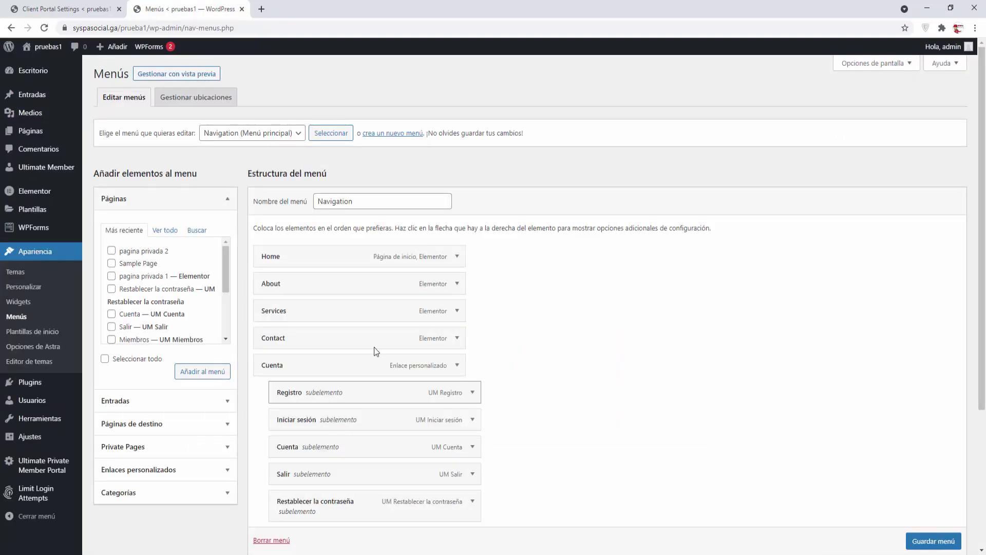
Step: Add pagina privada 2 as a sub-item under Cuenta, save the Navigation menu, and view the live site
{"action": "left_click", "coordinate": [112, 252]}
{"action": "left_click", "coordinate": [202, 370]}
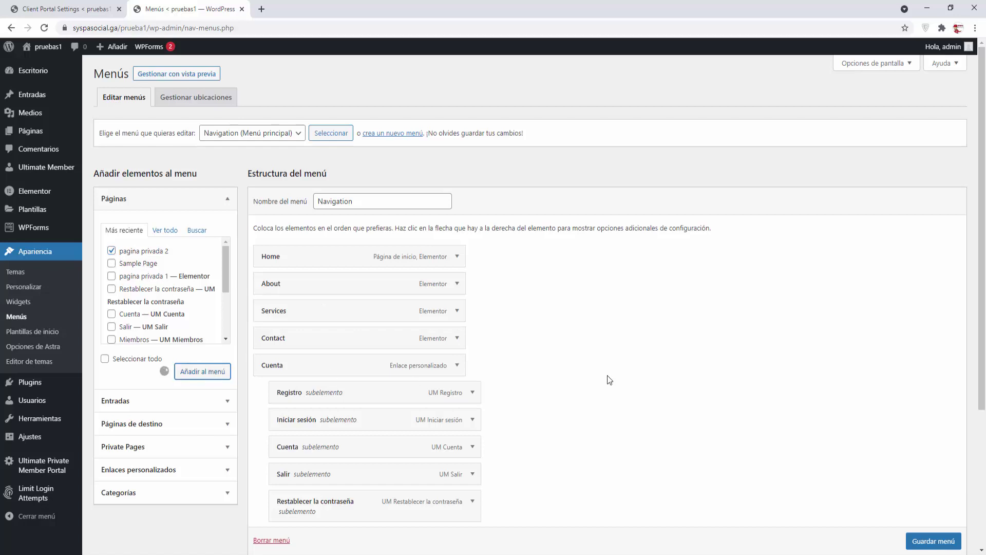
{"action": "scroll", "coordinate": [607, 374], "scroll_direction": "down", "scroll_amount": 4}
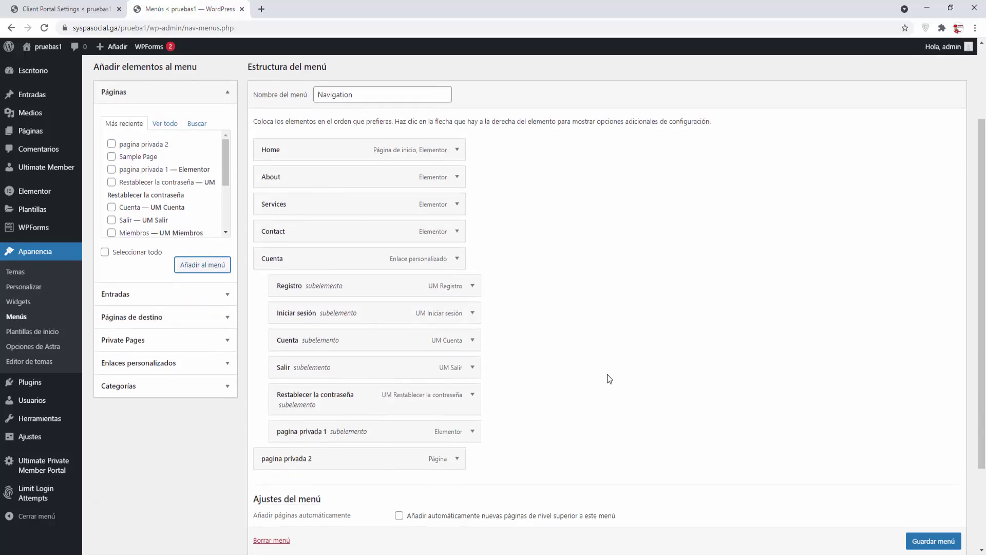
{"action": "left_click_drag", "start_coordinate": [313, 347], "coordinate": [337, 372]}
{"action": "left_click", "coordinate": [932, 511]}
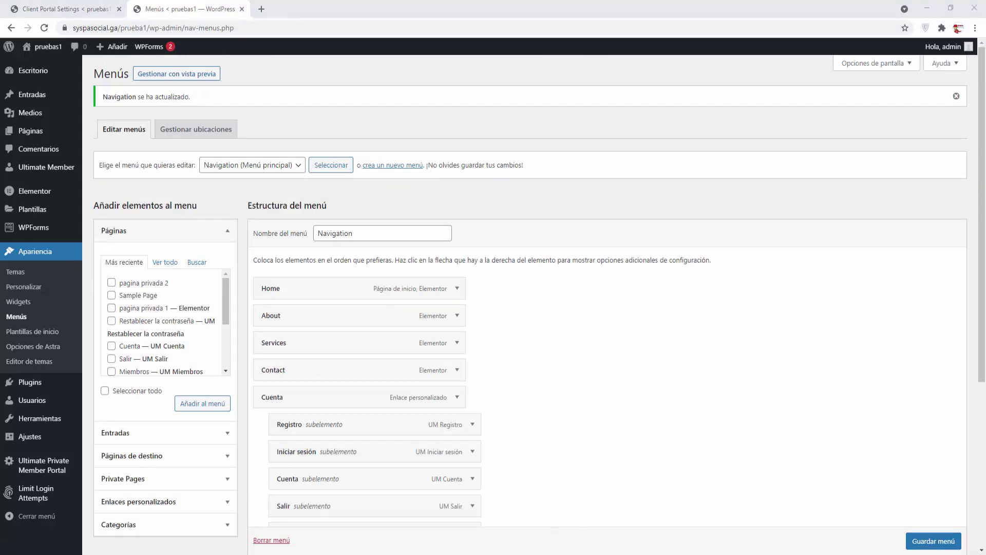
{"action": "left_click", "coordinate": [525, 546]}
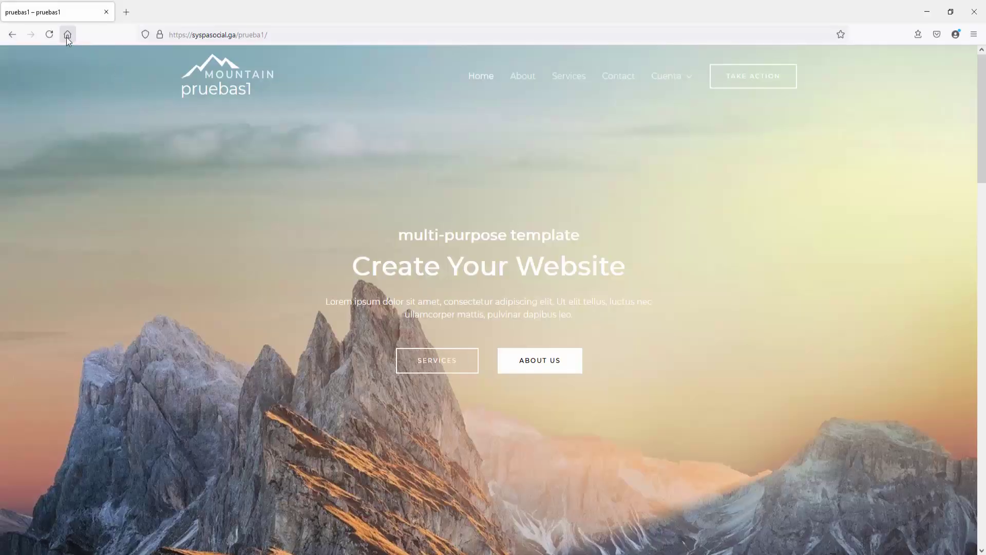
Step: Reload the homepage and check that pagina privada 2 appears in the Cuenta dropdown
{"action": "left_click", "coordinate": [48, 34]}
{"action": "mouse_move", "coordinate": [684, 78]}
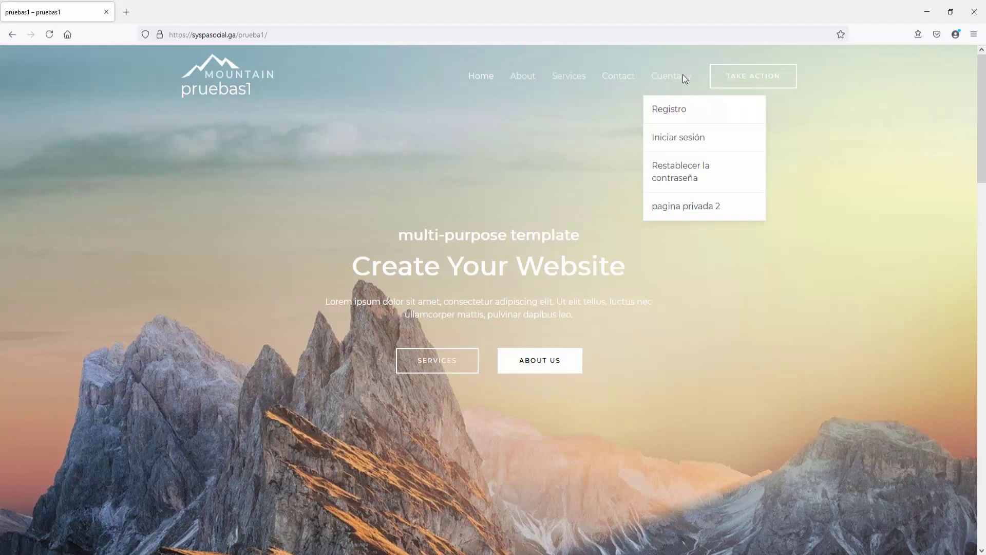
{"action": "left_click", "coordinate": [685, 208]}
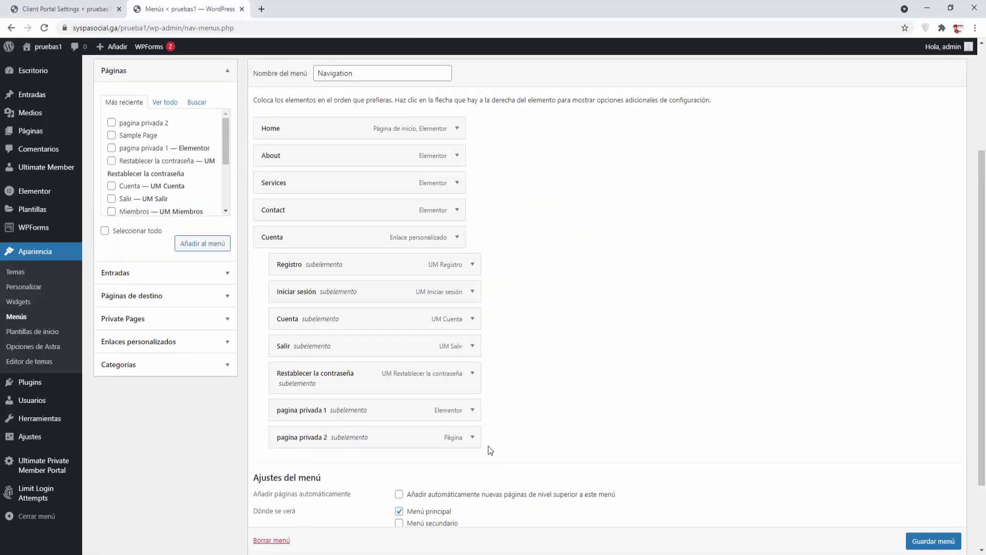
Step: Restrict the pagina privada 2 menu link to Usuarios conectados and save the menu
{"action": "left_click", "coordinate": [473, 437]}
{"action": "scroll", "coordinate": [318, 451], "scroll_direction": "down", "scroll_amount": 2}
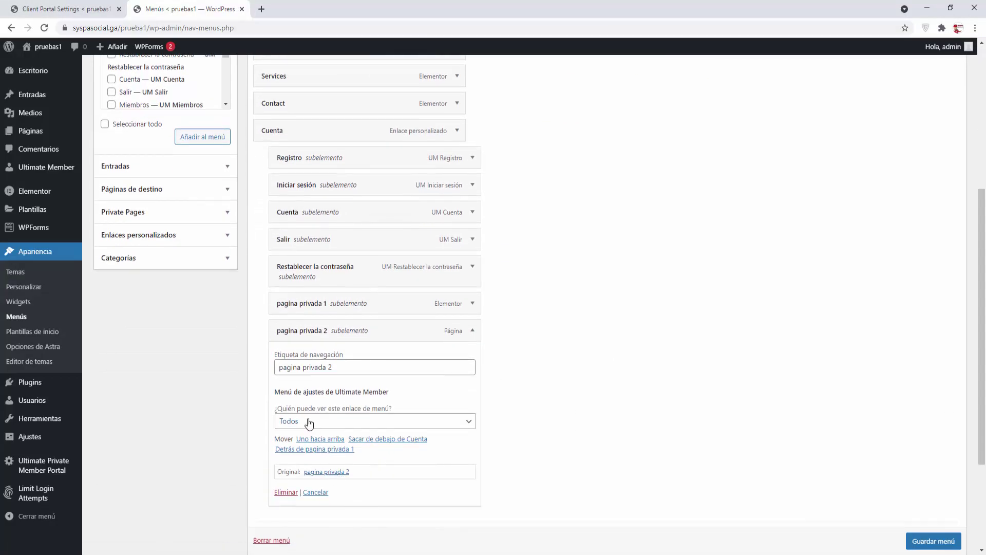
{"action": "left_click", "coordinate": [311, 422]}
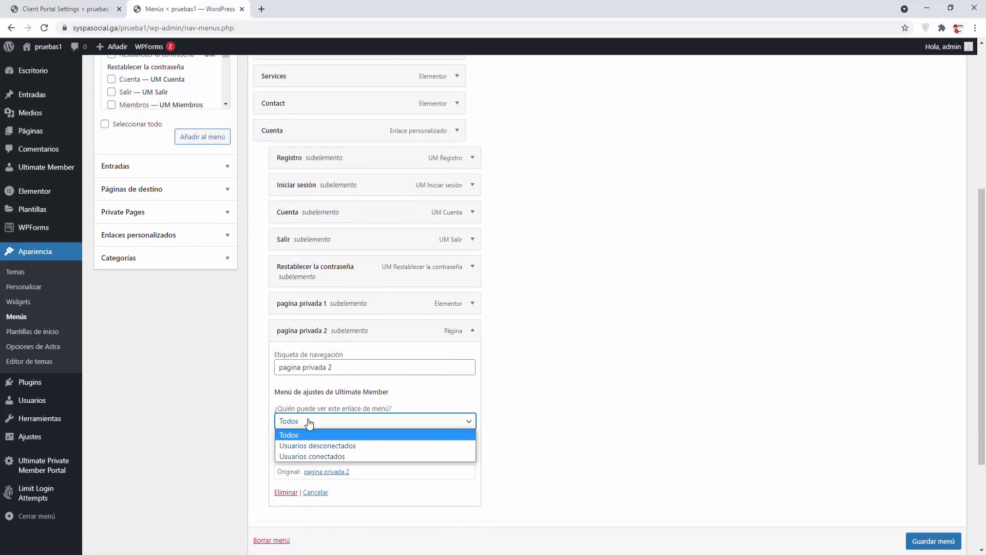
{"action": "left_click", "coordinate": [310, 456]}
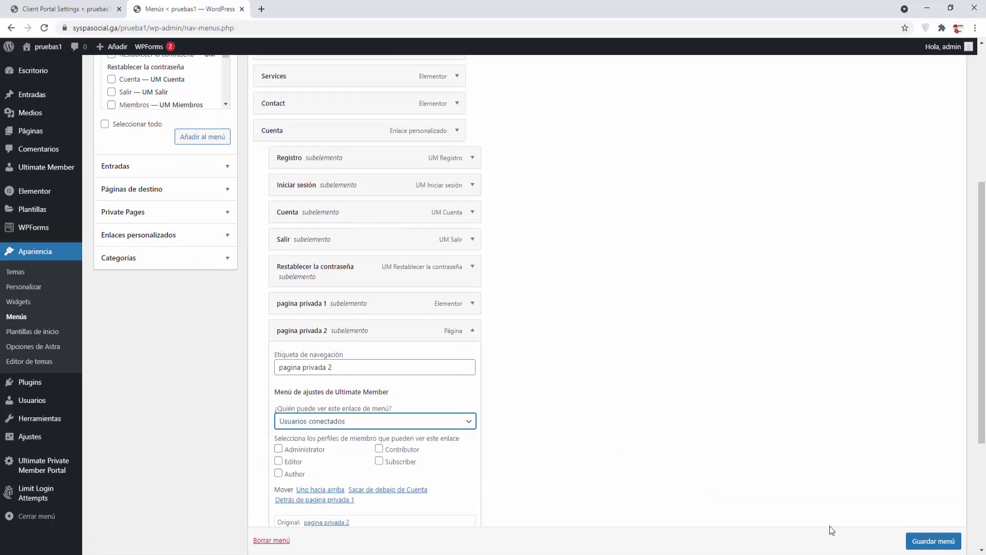
{"action": "left_click", "coordinate": [717, 456]}
{"action": "left_click", "coordinate": [933, 540]}
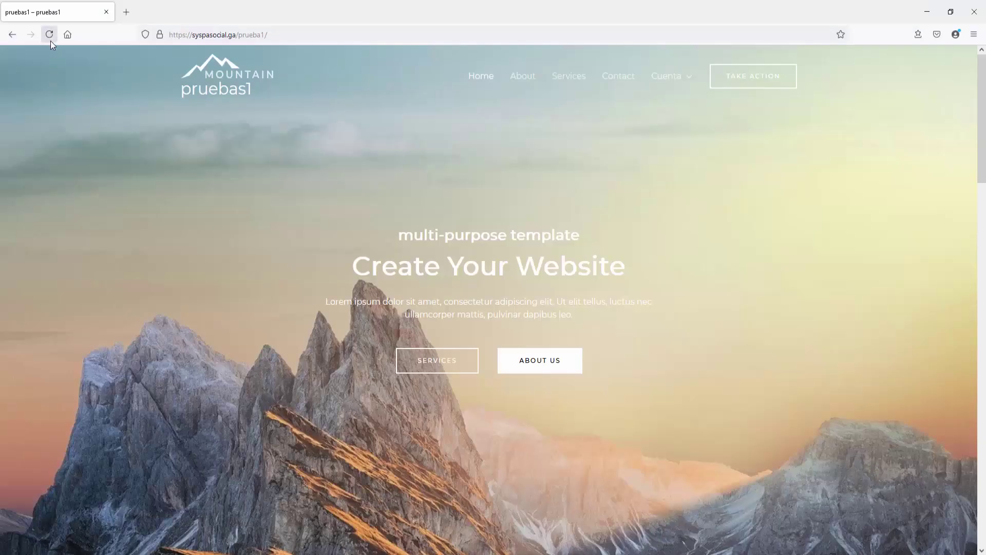
Step: Reload the site to confirm pagina privada 2 is hidden under Cuenta for visitors
{"action": "left_click", "coordinate": [49, 36]}
{"action": "mouse_move", "coordinate": [675, 77]}
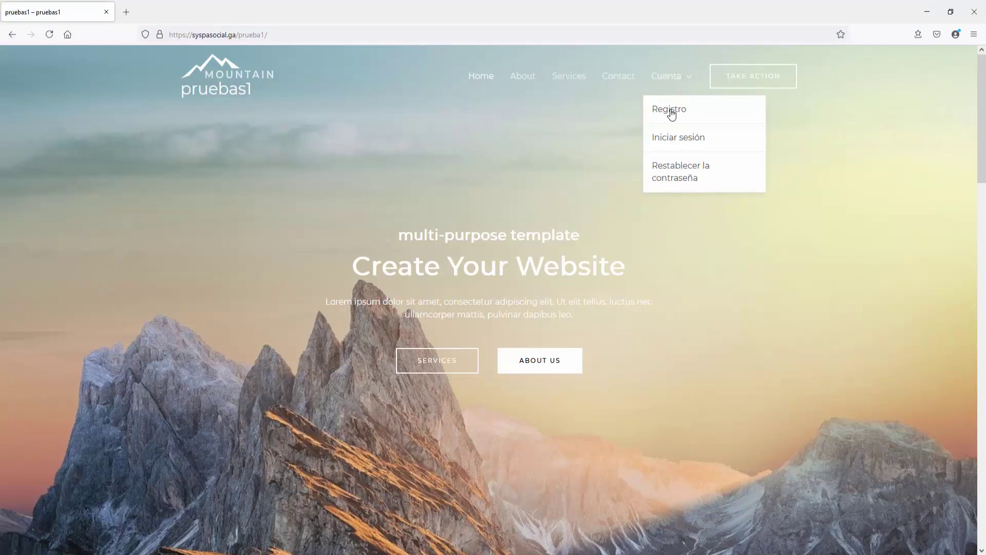
{"action": "left_click", "coordinate": [662, 139]}
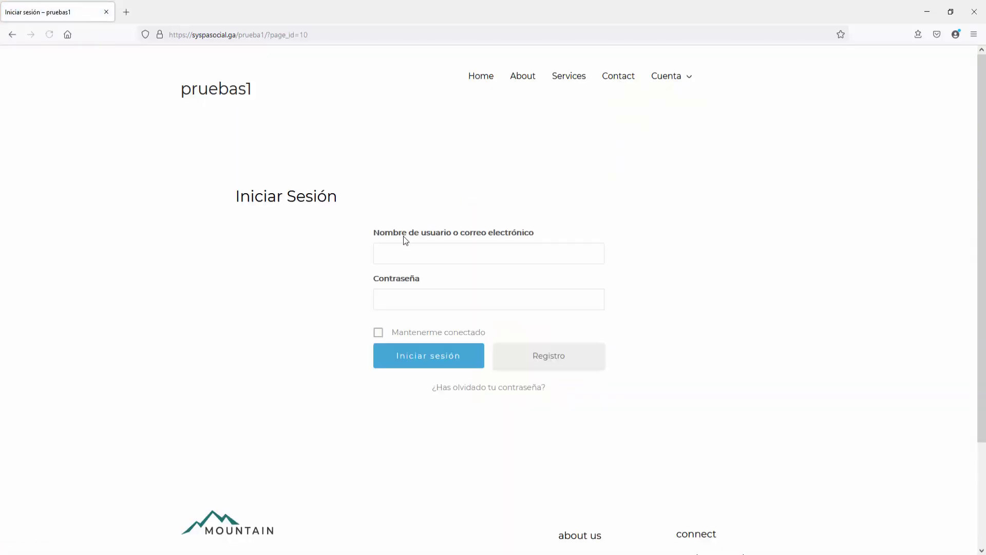
Step: Log in as demo3 with the account's e-mail and password, declining to save the password
{"action": "left_click", "coordinate": [398, 249]}
{"action": "type", "text": "demo3"}
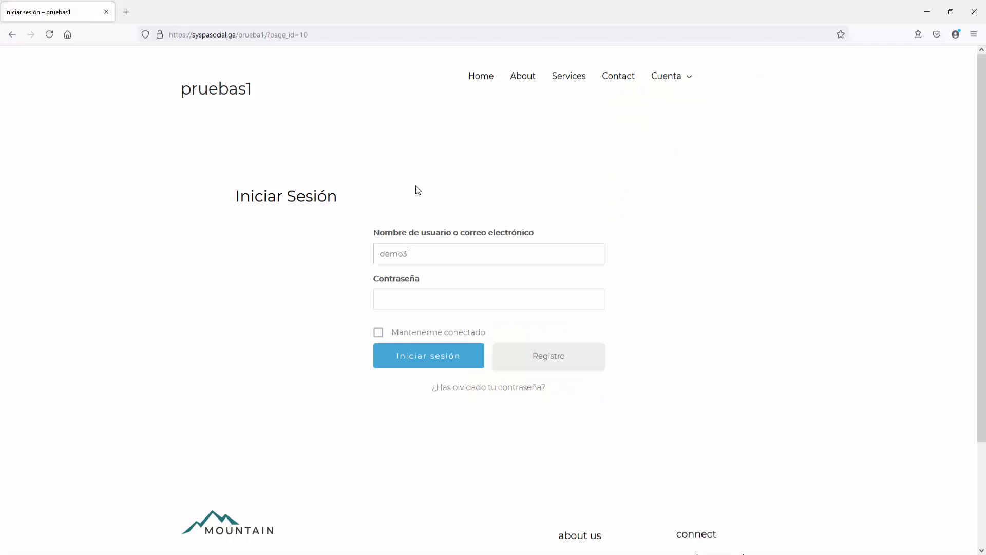
{"action": "key", "text": "Tab"}
{"action": "left_click", "coordinate": [421, 253]}
{"action": "type", "text": "@gmail.com"}
{"action": "key", "text": "Tab"}
{"action": "type", "text": "*********"}
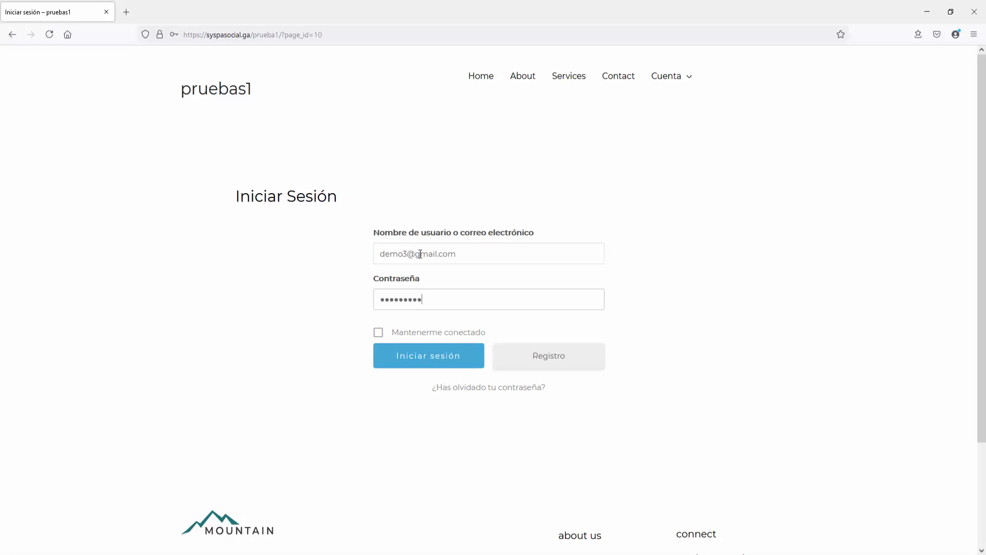
{"action": "key", "text": "Return"}
{"action": "left_click", "coordinate": [311, 169]}
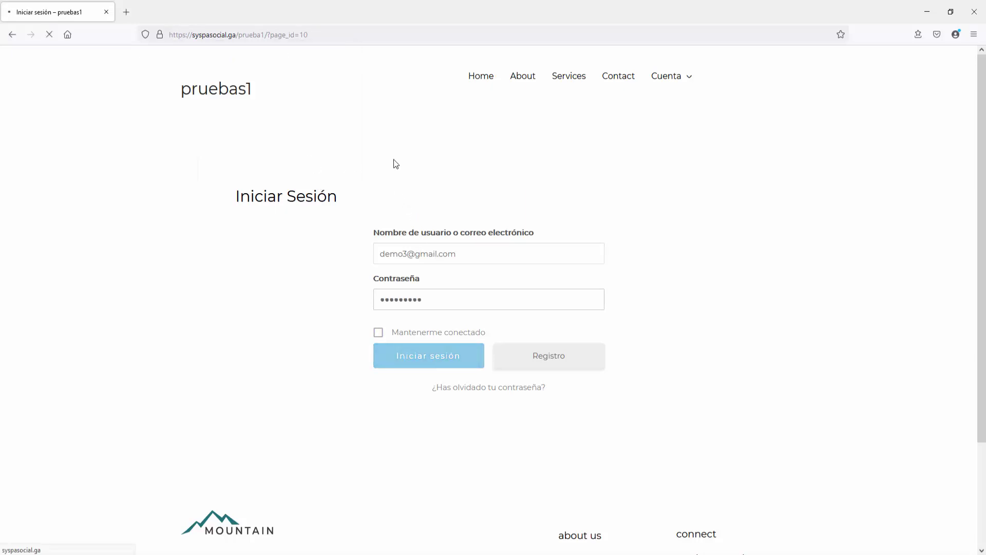
{"action": "mouse_move", "coordinate": [684, 78]}
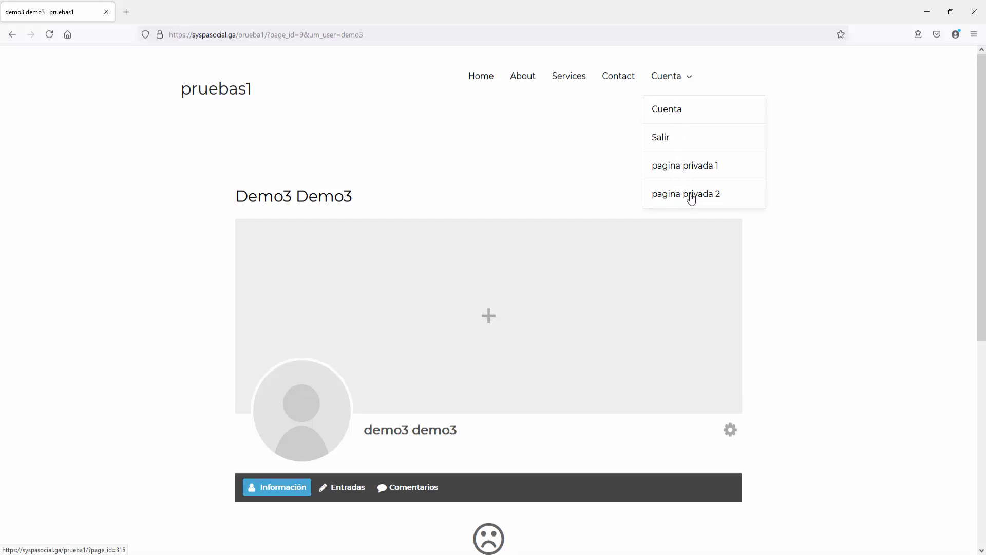
Step: As demo3, open pagina privada 2, view the Inicio – SYSPA SOCIAL PDF, return, and log out
{"action": "left_click", "coordinate": [691, 195]}
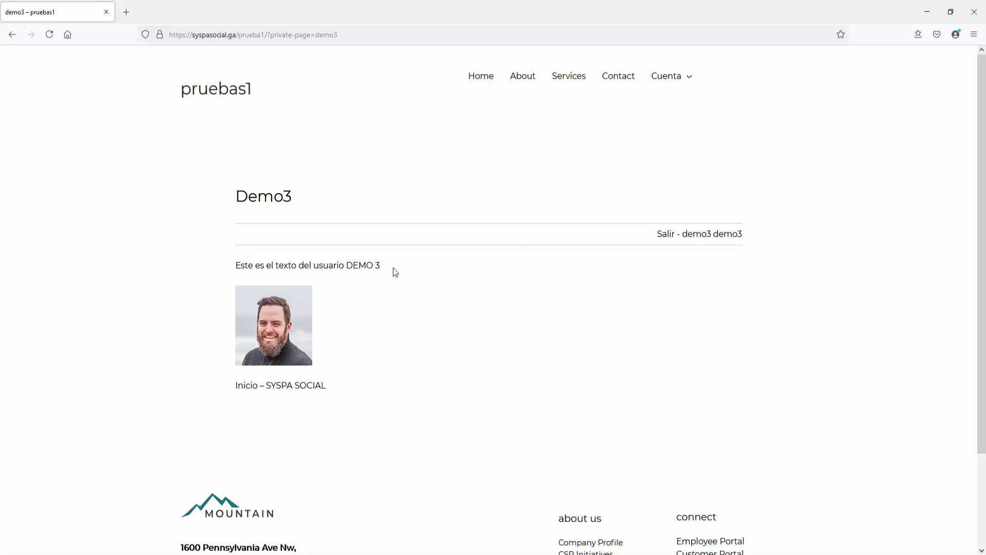
{"action": "left_click", "coordinate": [282, 389]}
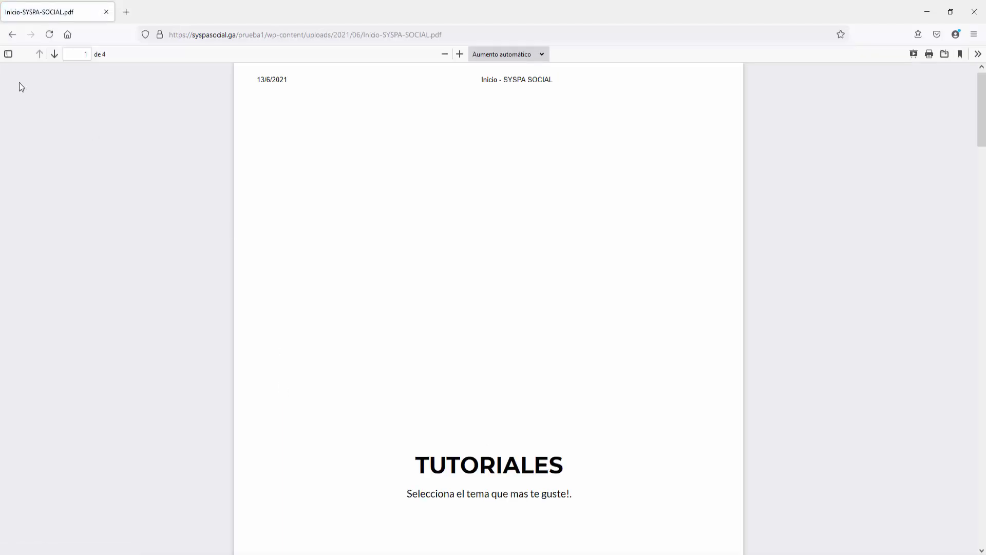
{"action": "left_click", "coordinate": [12, 35]}
{"action": "scroll", "coordinate": [510, 389], "scroll_direction": "down", "scroll_amount": 3}
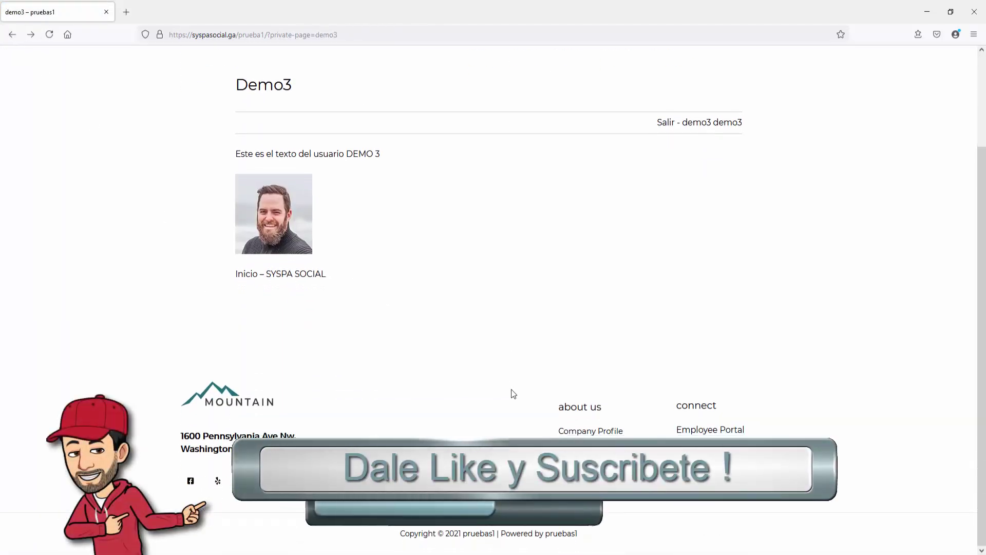
{"action": "scroll", "coordinate": [511, 389], "scroll_direction": "up", "scroll_amount": 3}
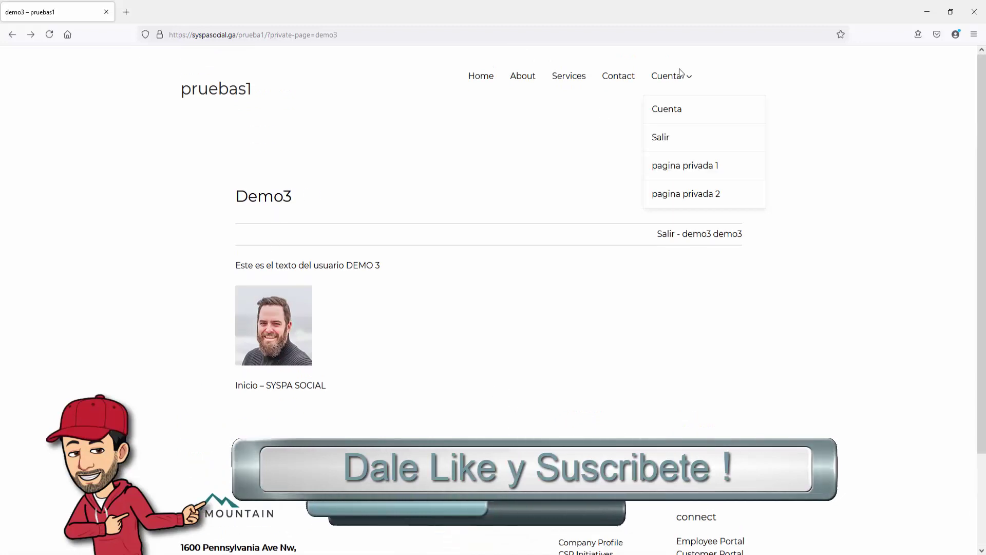
{"action": "left_click", "coordinate": [664, 146]}
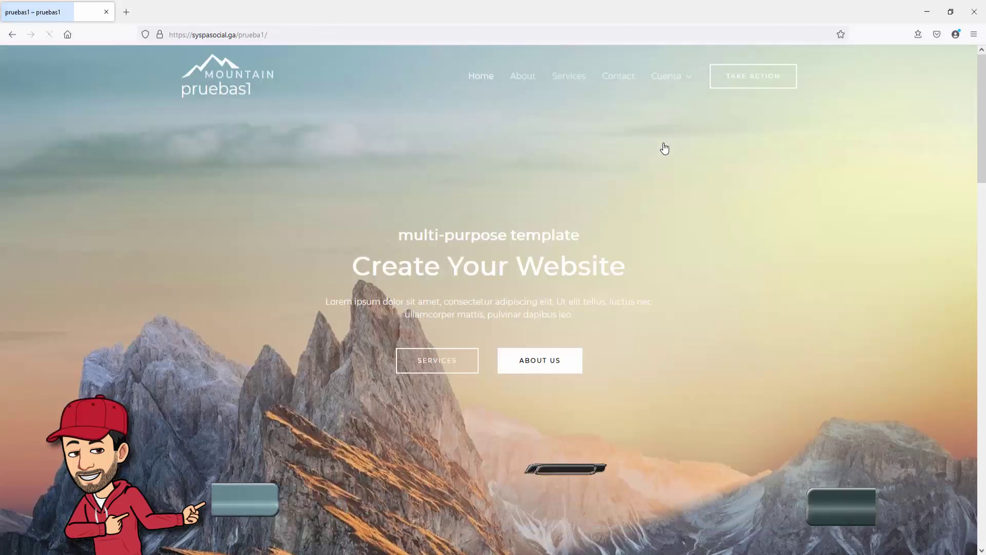
Step: Log in as demo4 with the account's e-mail and password, declining to save the password
{"action": "left_click", "coordinate": [659, 146]}
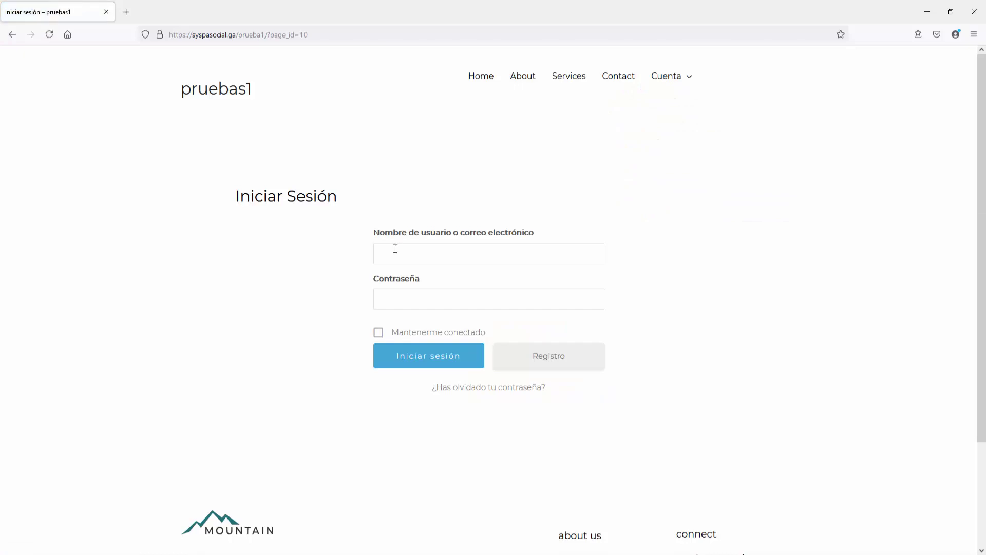
{"action": "left_click", "coordinate": [395, 248]}
{"action": "type", "text": "demo4"}
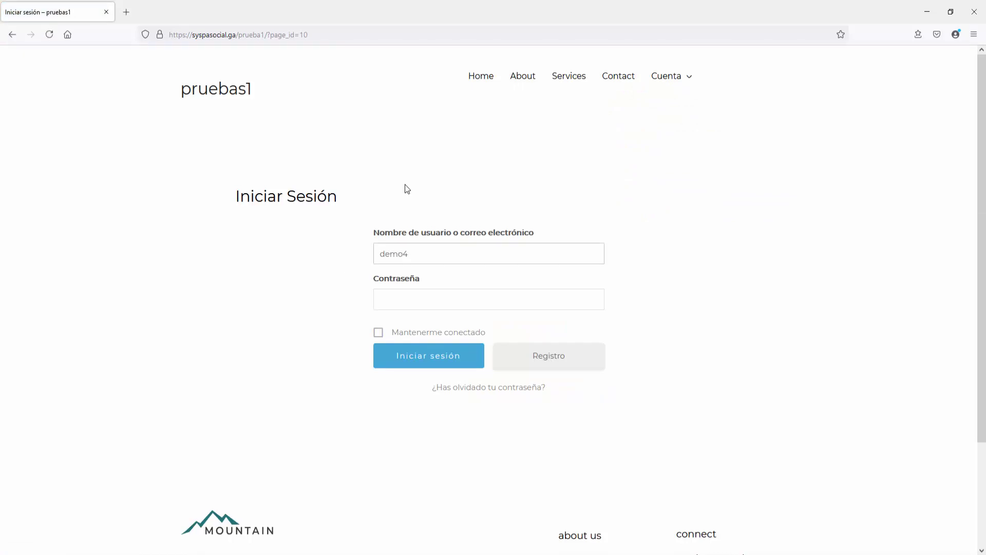
{"action": "type", "text": "@gmail.com*********"}
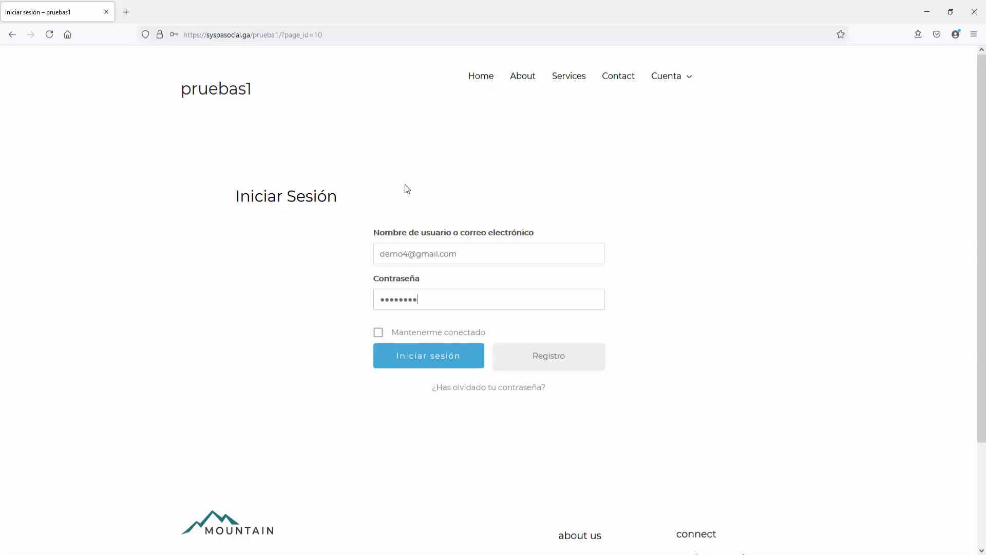
{"action": "key", "text": "Return"}
{"action": "left_click", "coordinate": [311, 169]}
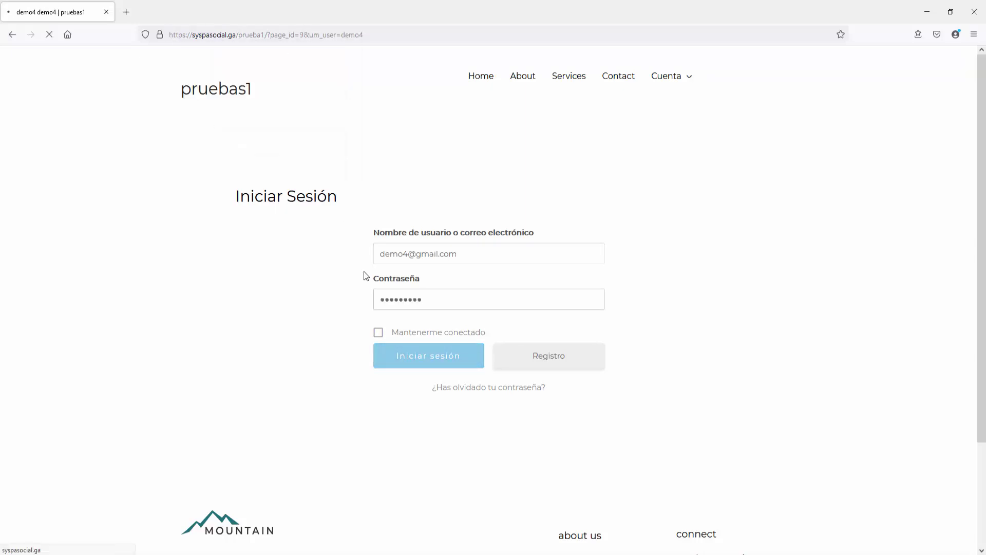
{"action": "mouse_move", "coordinate": [690, 80]}
Step: View demo4's pagina privada 2 with its DEMO 4 content, then log out via Cuenta > Salir
{"action": "left_click", "coordinate": [684, 193]}
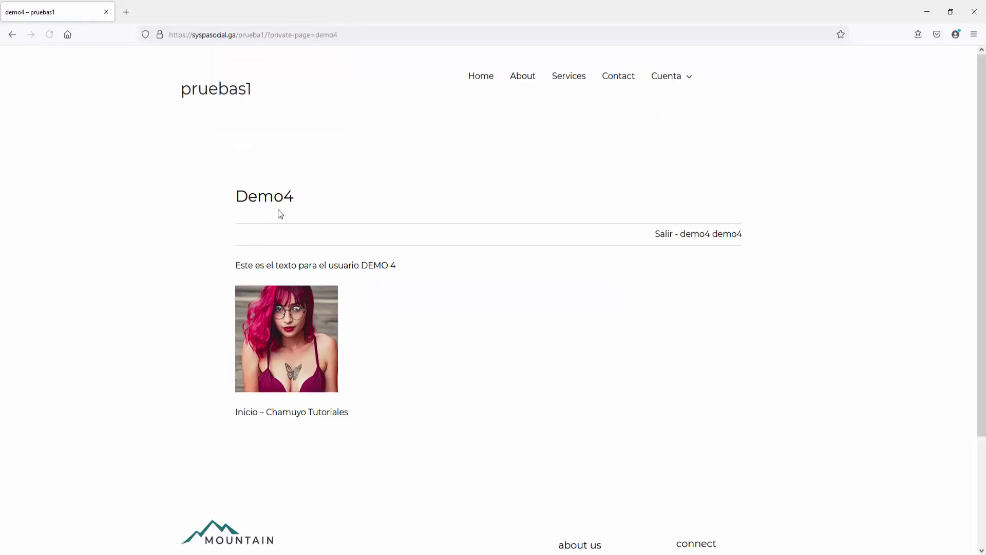
{"action": "scroll", "coordinate": [280, 214], "scroll_direction": "down", "scroll_amount": 1}
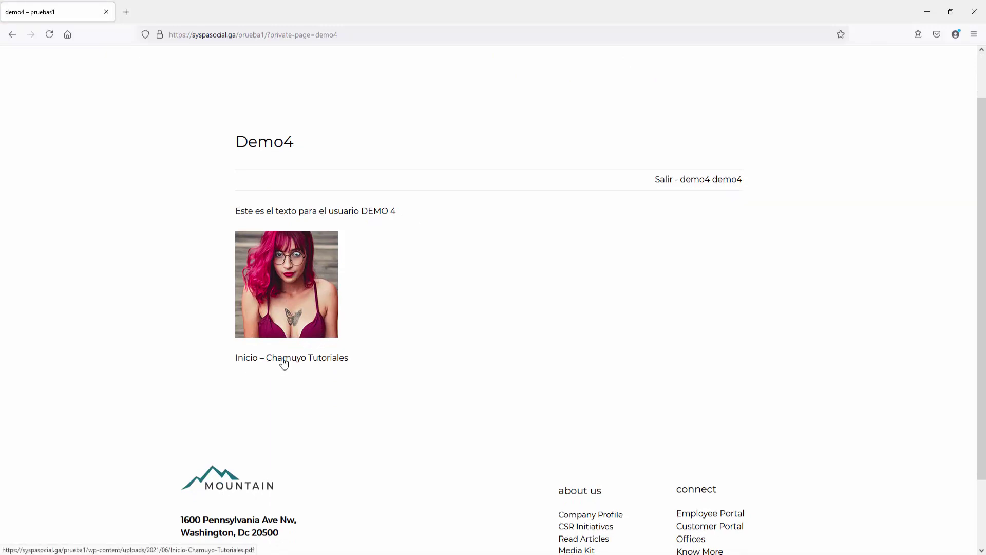
{"action": "scroll", "coordinate": [597, 356], "scroll_direction": "up", "scroll_amount": 1}
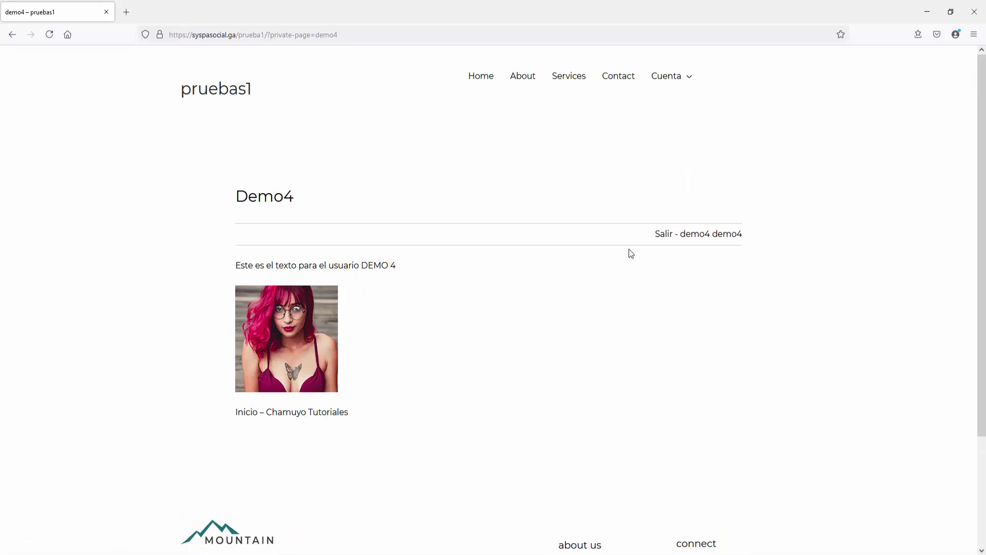
{"action": "mouse_move", "coordinate": [669, 78]}
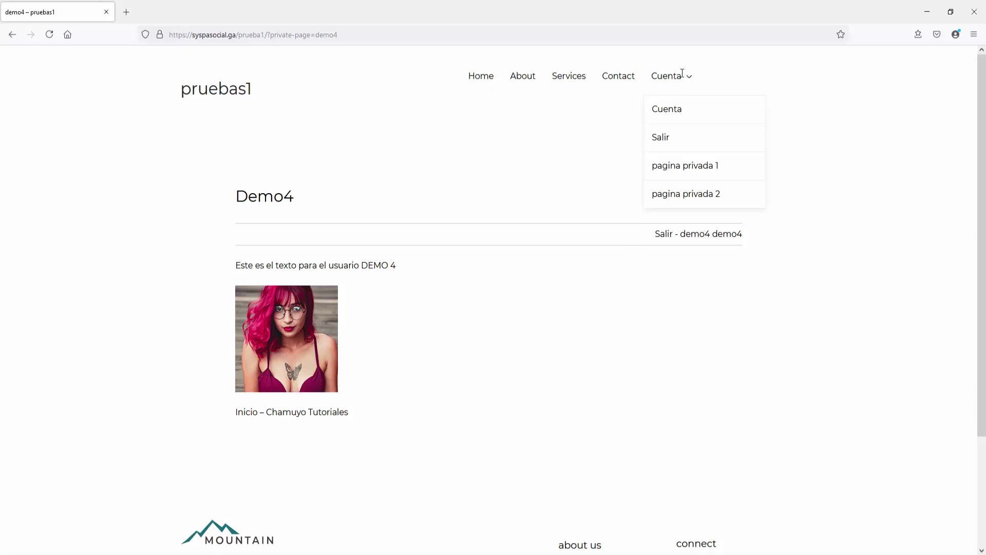
{"action": "left_click", "coordinate": [660, 137]}
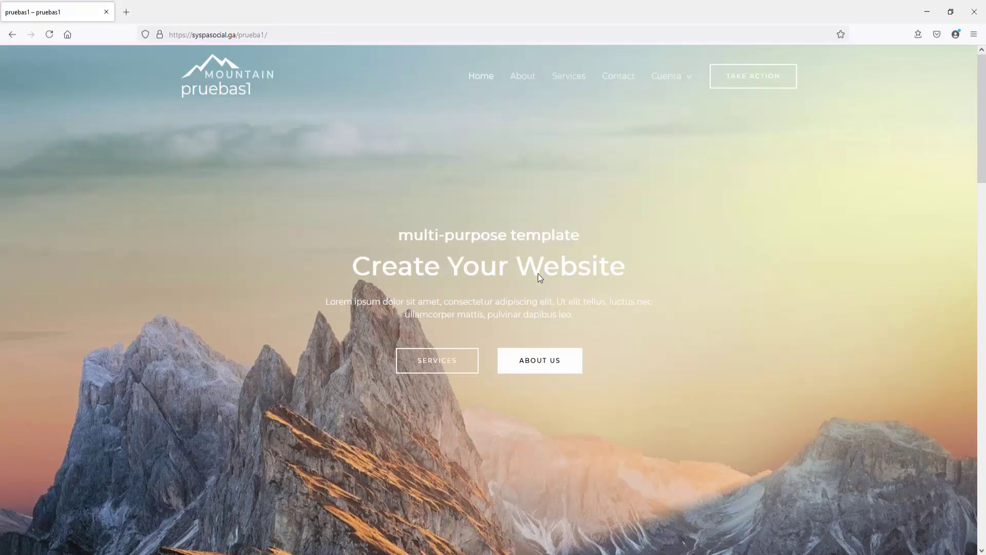
Step: Return to the Chrome admin window and close the Menús tab, leaving Client Portal Settings visible
{"action": "key", "text": "alt+Tab"}
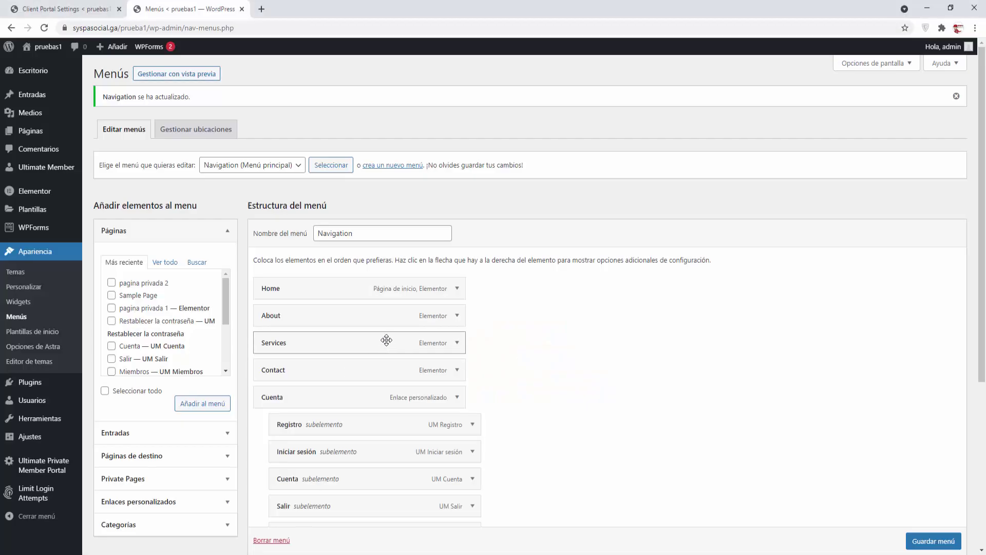
{"action": "left_click", "coordinate": [241, 10]}
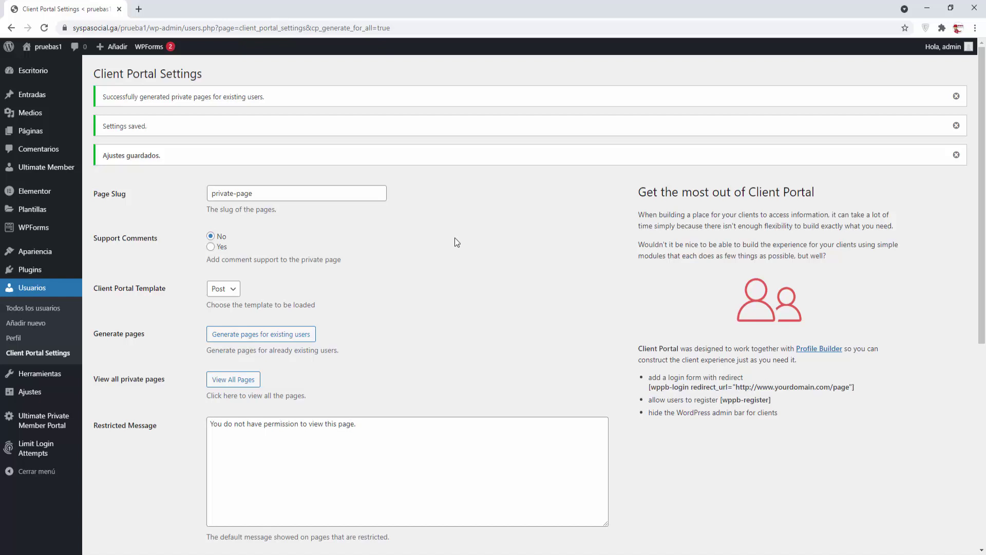
Step: In Elementor's Ajustes, tick Private Pages under Tipos de contenido, save, and close that tab
{"action": "mouse_move", "coordinate": [30, 196]}
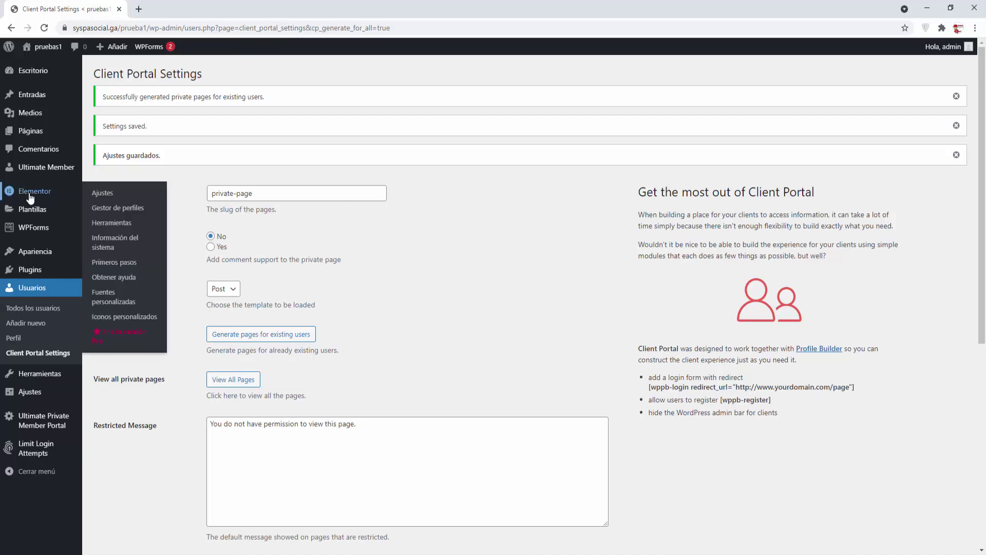
{"action": "right_click", "coordinate": [97, 195]}
{"action": "left_click", "coordinate": [126, 201]}
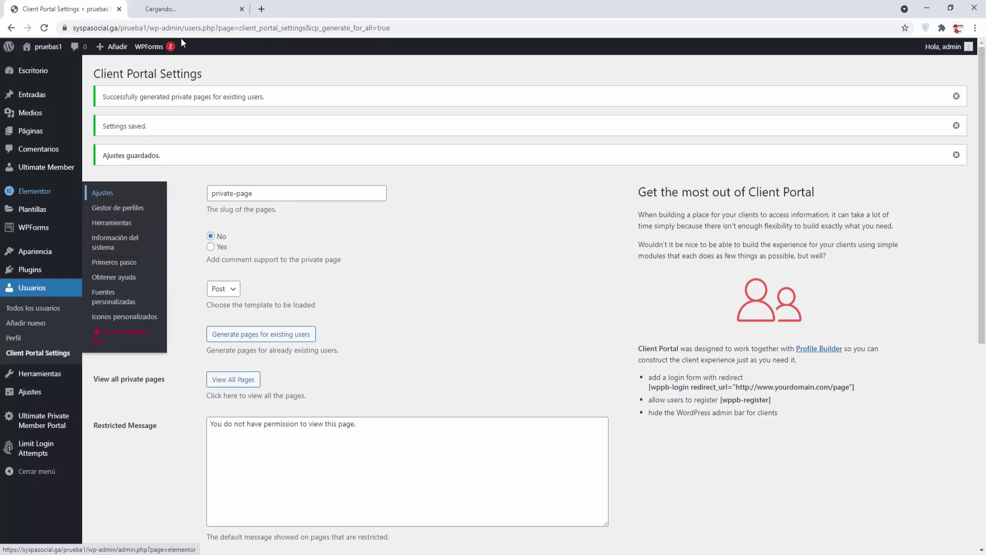
{"action": "left_click", "coordinate": [187, 8]}
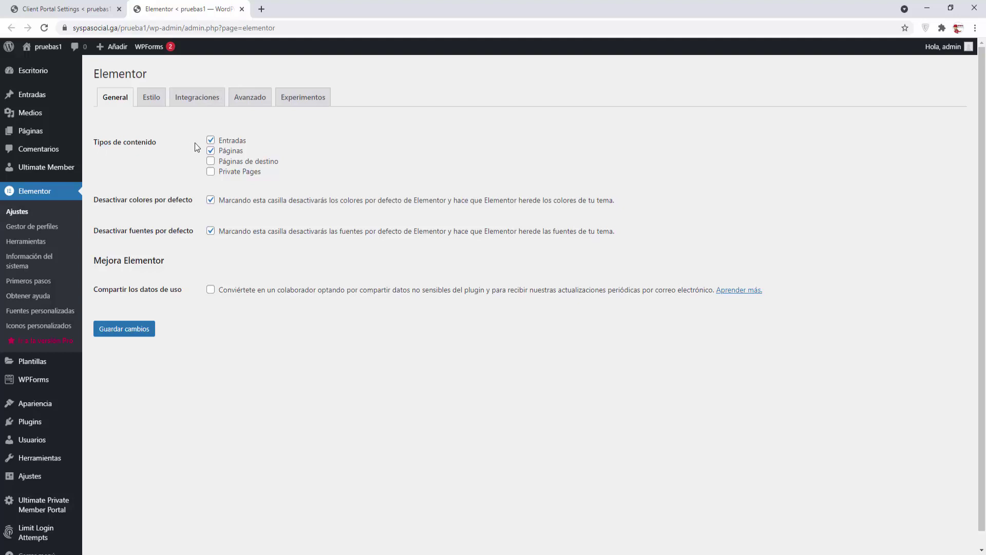
{"action": "left_click", "coordinate": [210, 172]}
{"action": "left_click", "coordinate": [124, 330]}
{"action": "left_click", "coordinate": [241, 9]}
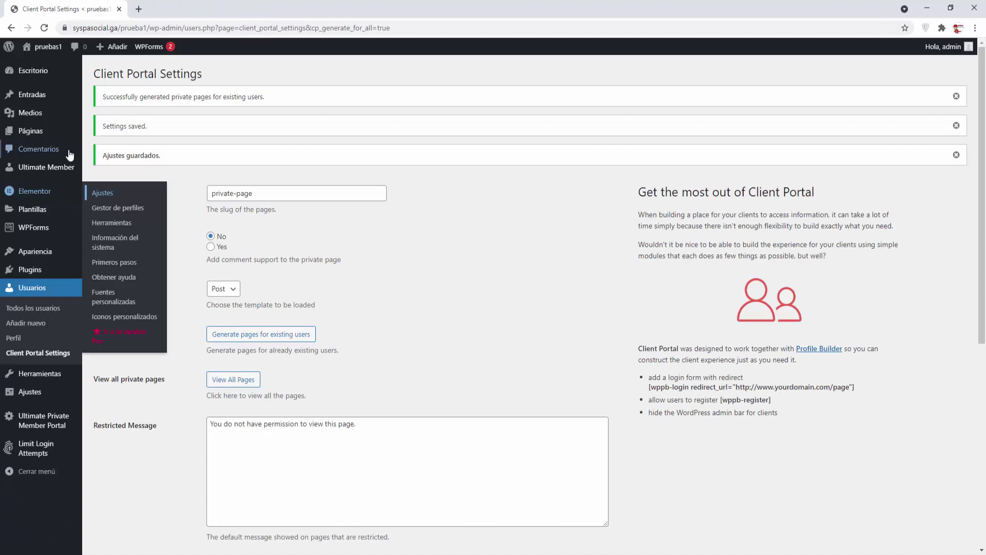
{"action": "mouse_move", "coordinate": [28, 137]}
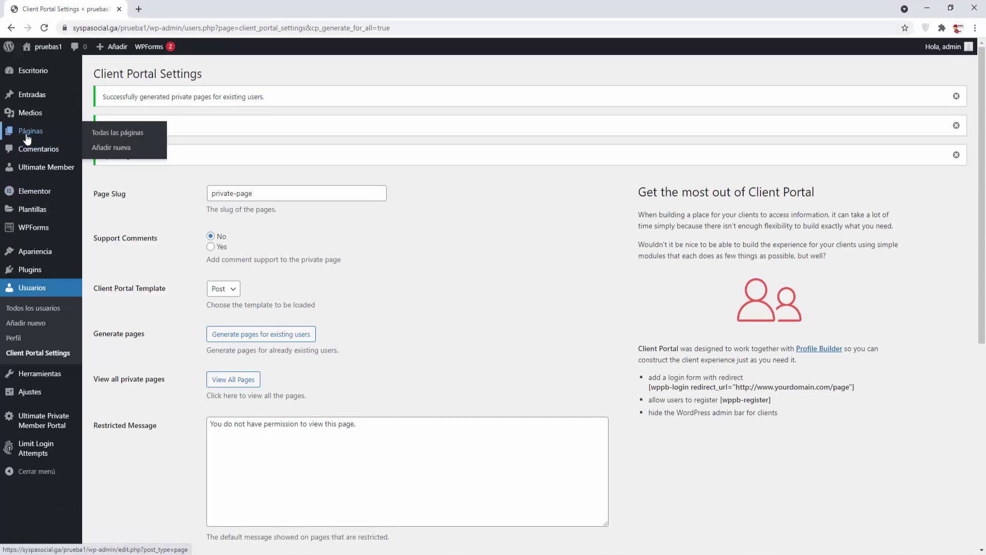
Step: From Todas las páginas, try editing pagina privada 2 with Elementor, then close the failed editor
{"action": "left_click", "coordinate": [106, 133]}
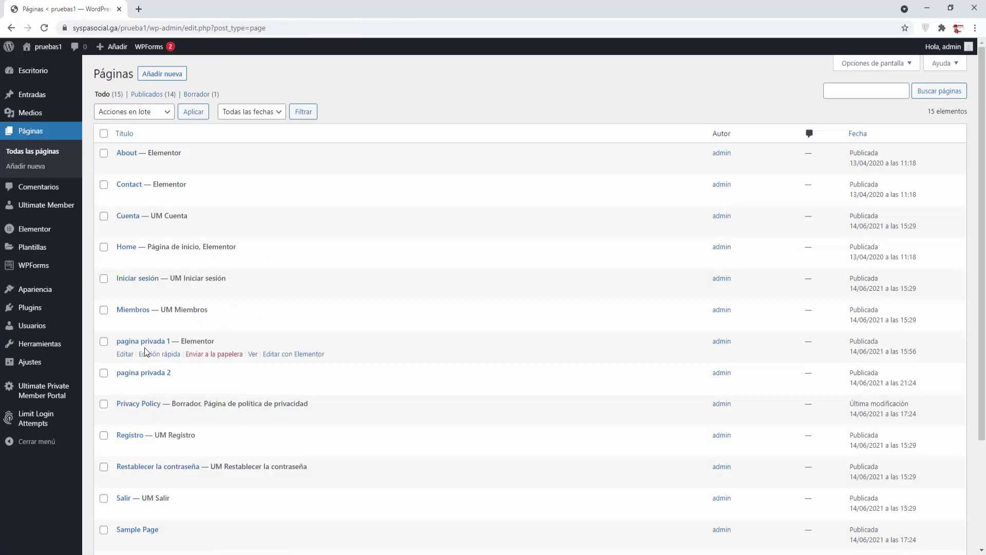
{"action": "right_click", "coordinate": [126, 392]}
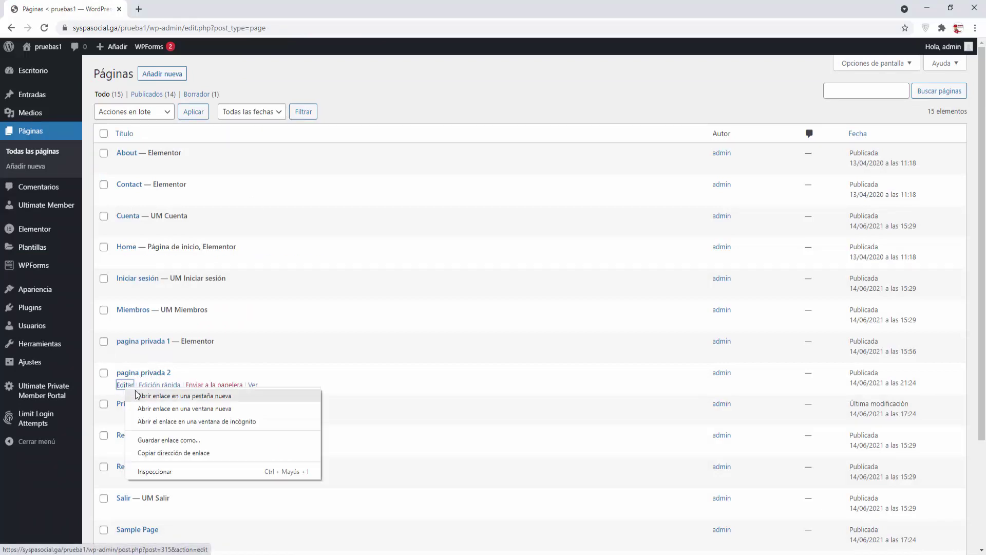
{"action": "left_click", "coordinate": [170, 394]}
{"action": "left_click", "coordinate": [185, 9]}
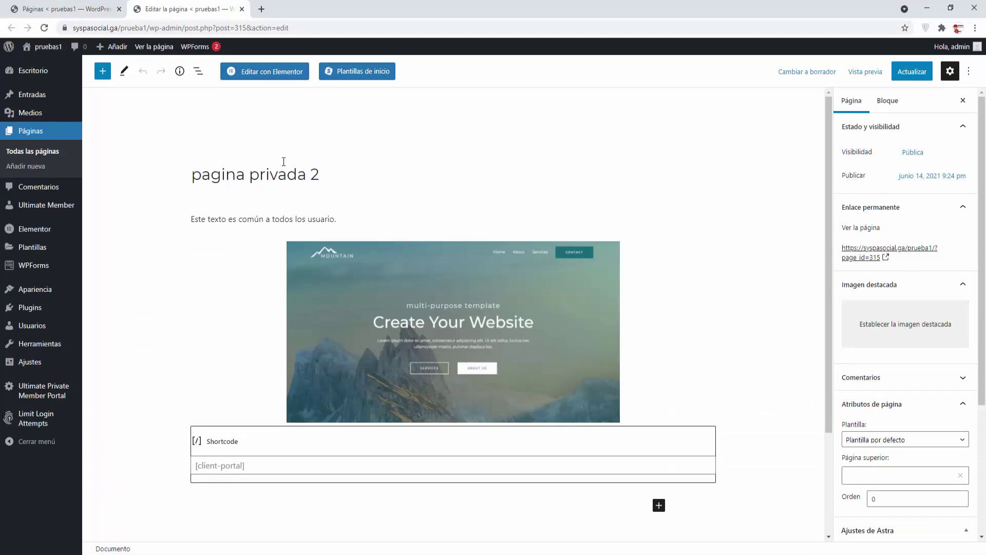
{"action": "left_click", "coordinate": [280, 75]}
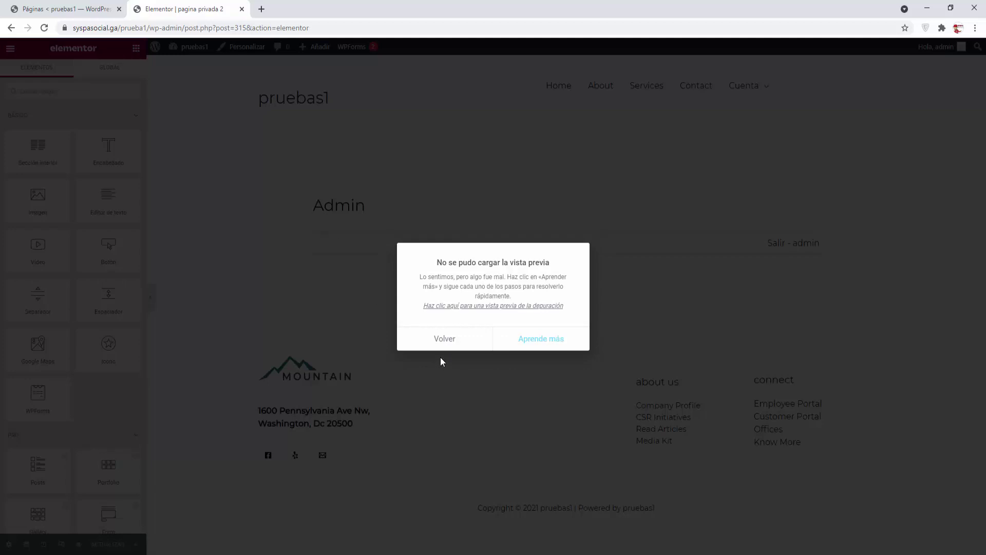
{"action": "left_click", "coordinate": [242, 9]}
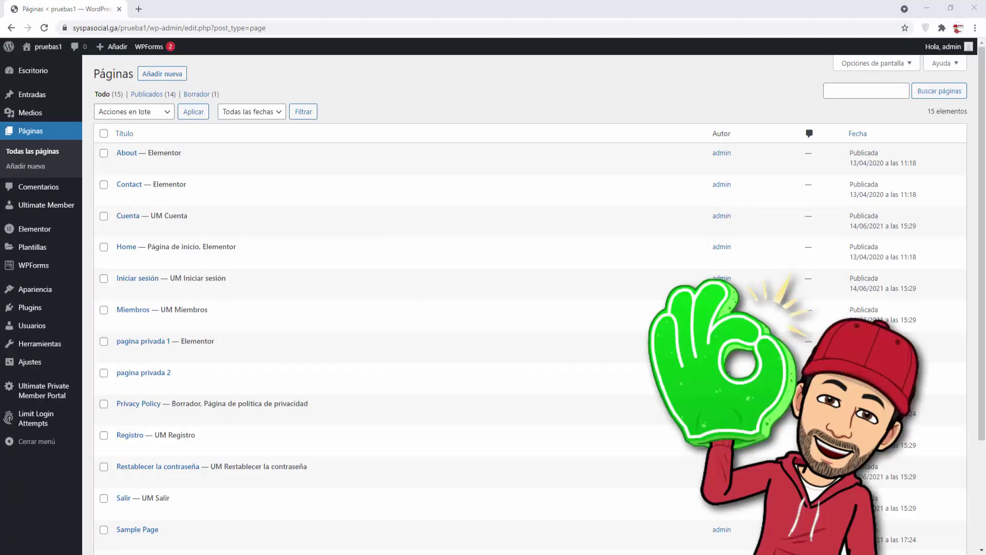
Step: Search the plugin directory for 'wp custom area' and install WP Customer Area
{"action": "mouse_move", "coordinate": [30, 307]}
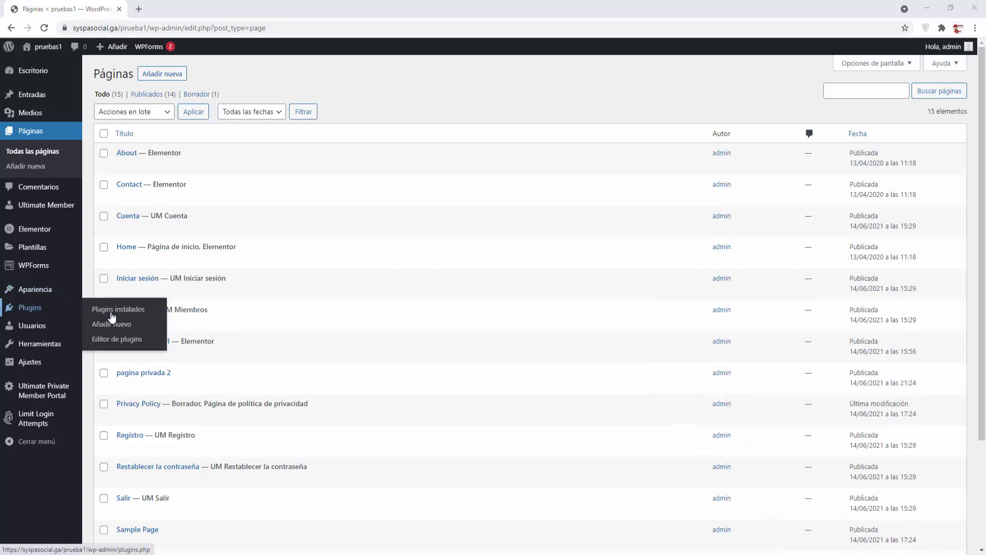
{"action": "left_click", "coordinate": [112, 310]}
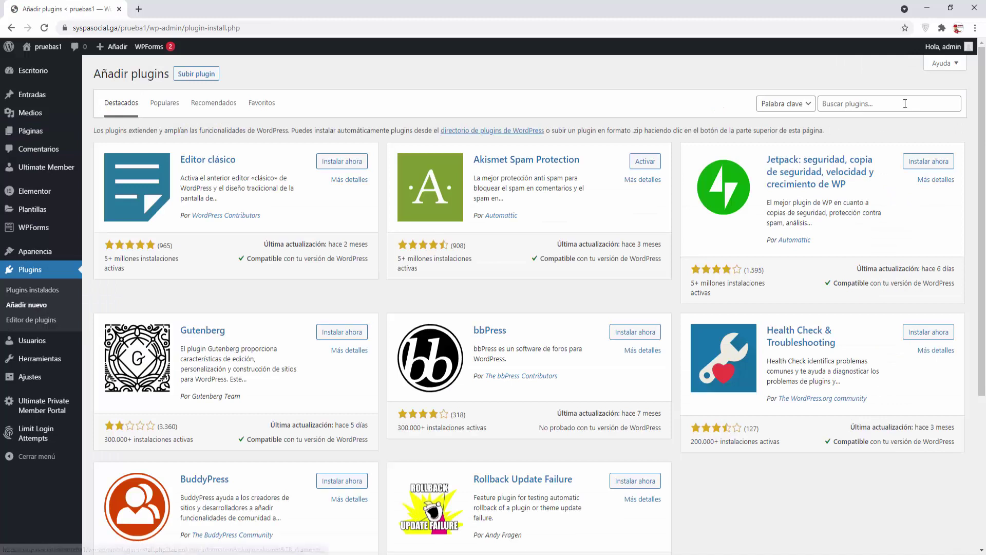
{"action": "left_click", "coordinate": [902, 103]}
{"action": "type", "text": "wp custom area"}
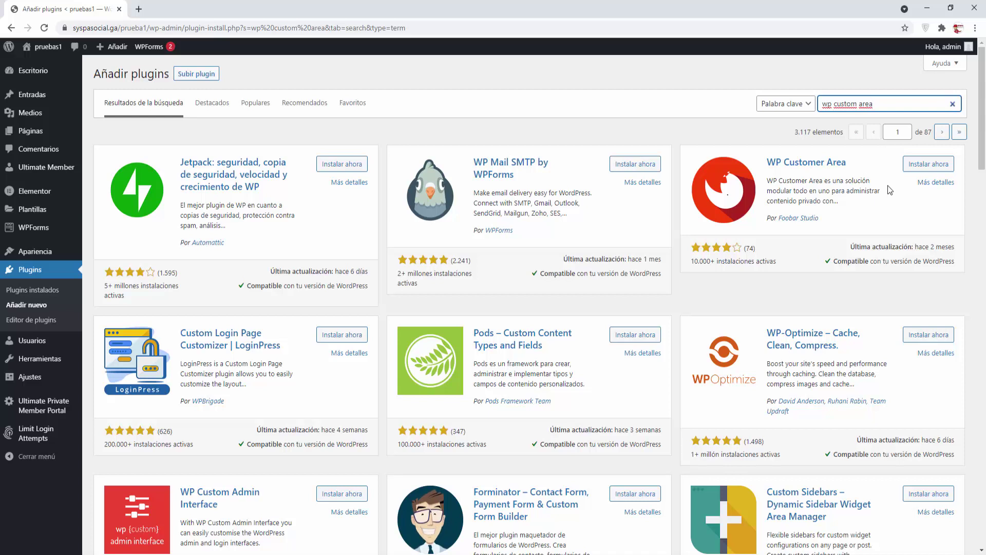
{"action": "left_click", "coordinate": [924, 166]}
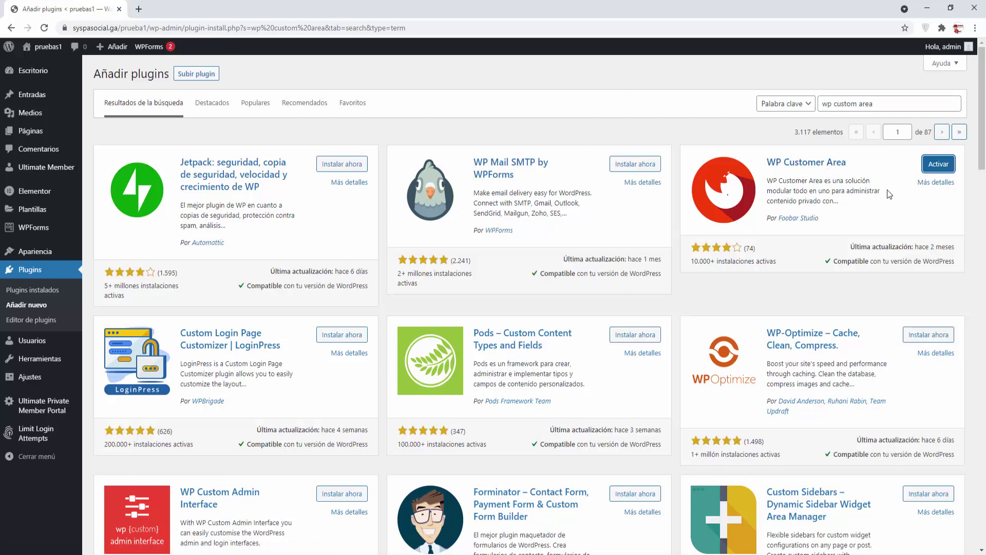
Step: Activate WP Customer Area and run Crear páginas y menú from its setup welcome page
{"action": "left_click", "coordinate": [938, 165]}
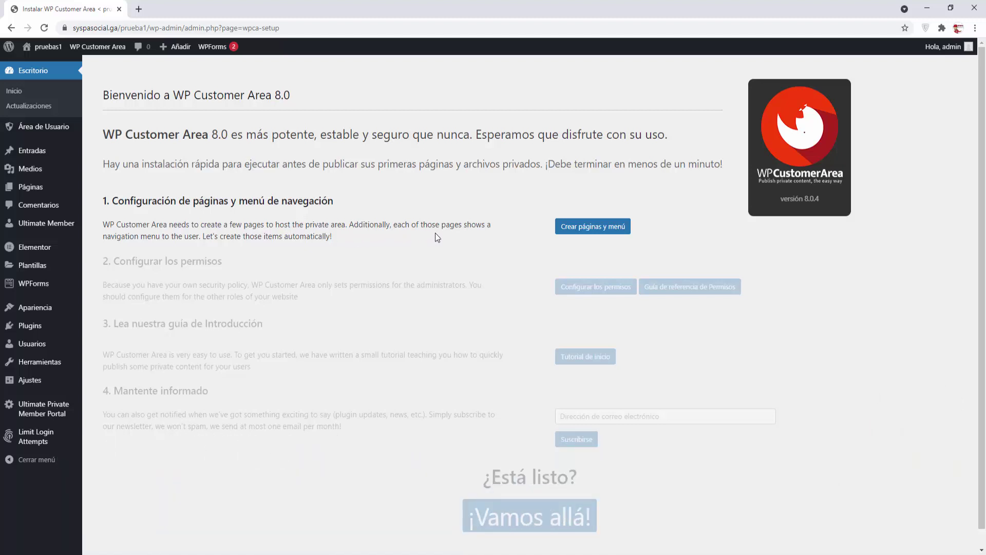
{"action": "left_click", "coordinate": [606, 232]}
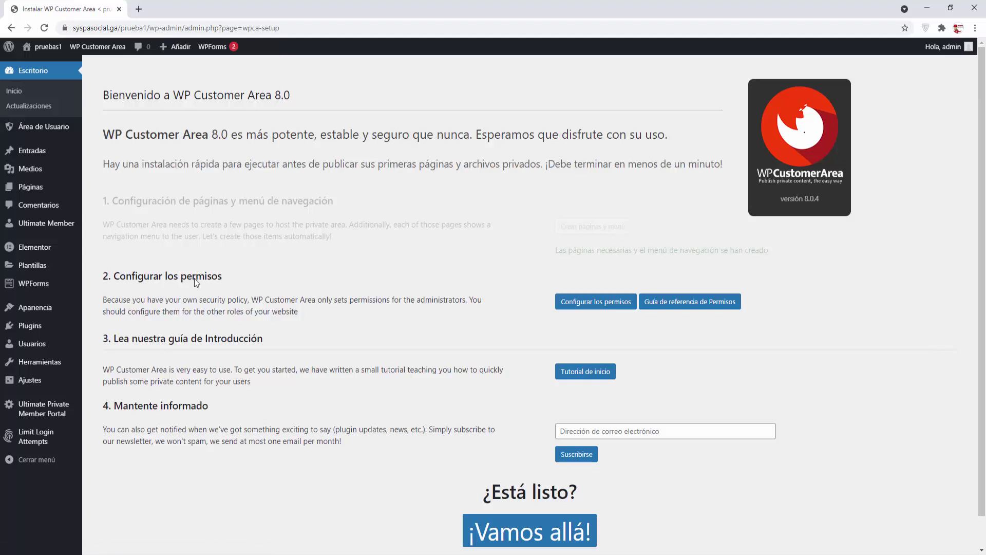
{"action": "mouse_move", "coordinate": [32, 382]}
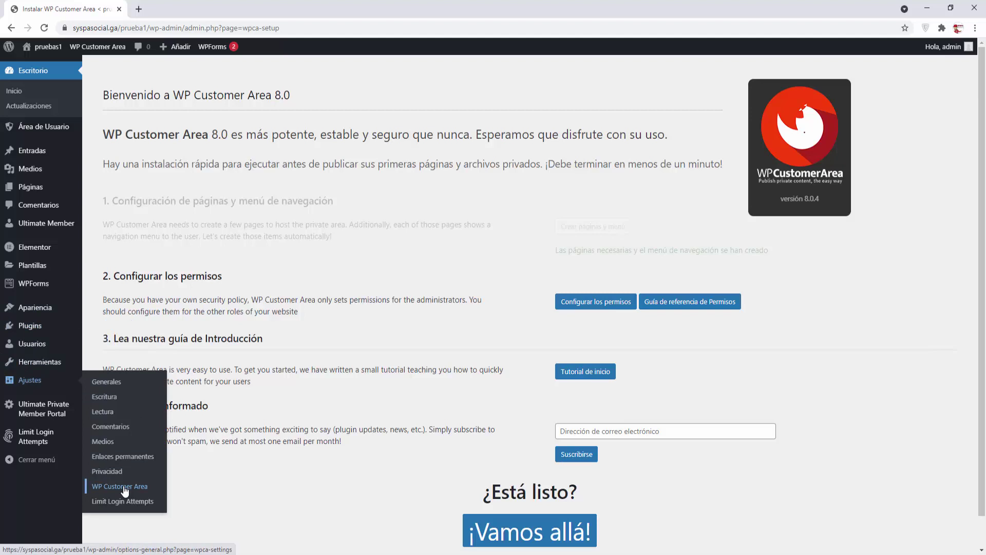
Step: In the customer area permissions, let Subscribers view private files
{"action": "left_click", "coordinate": [608, 303]}
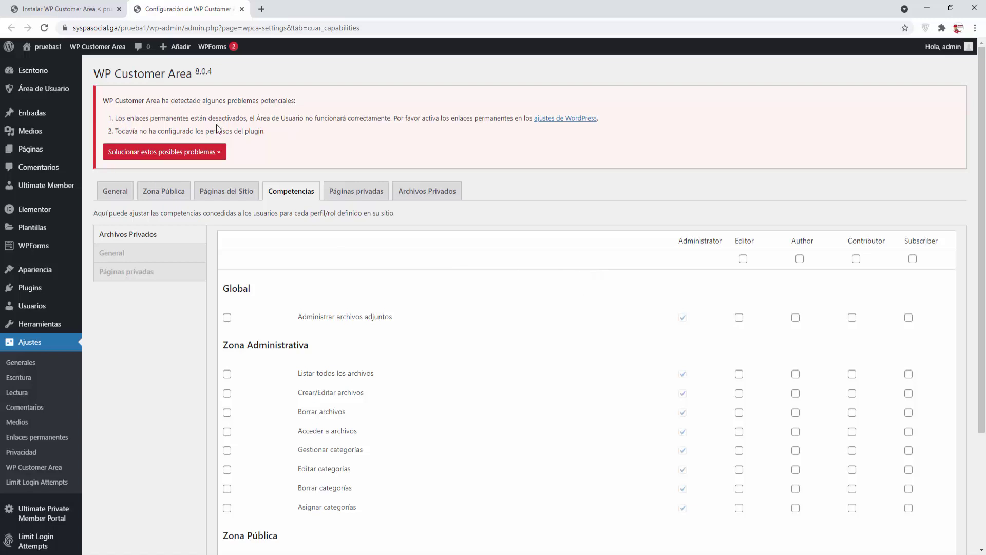
{"action": "scroll", "coordinate": [708, 407], "scroll_direction": "down", "scroll_amount": 3}
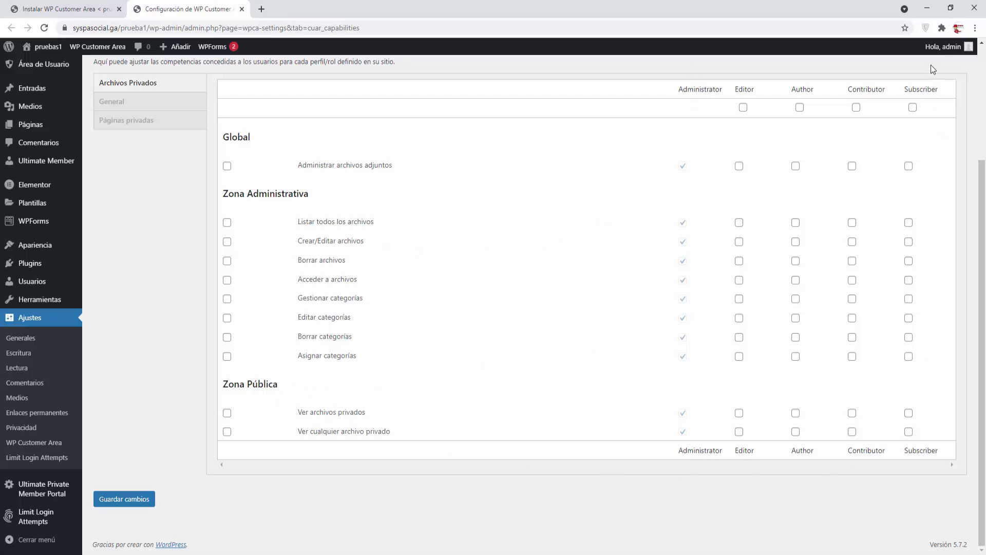
{"action": "left_click", "coordinate": [908, 413]}
{"action": "left_click", "coordinate": [908, 431]}
Step: Under General, let Subscribers see the top bar and view and edit account details
{"action": "left_click", "coordinate": [109, 104]}
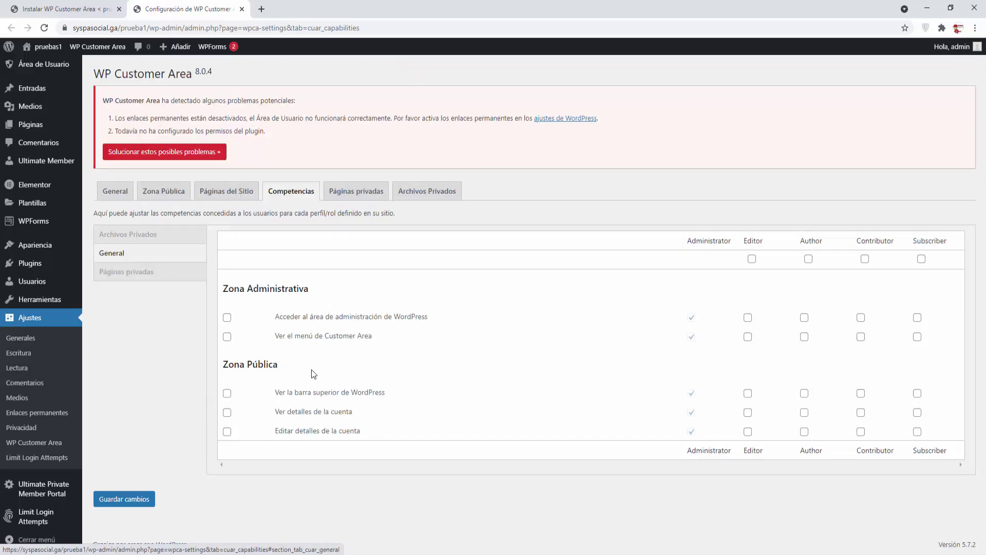
{"action": "left_click", "coordinate": [917, 393]}
{"action": "left_click", "coordinate": [917, 413]}
{"action": "left_click", "coordinate": [917, 433]}
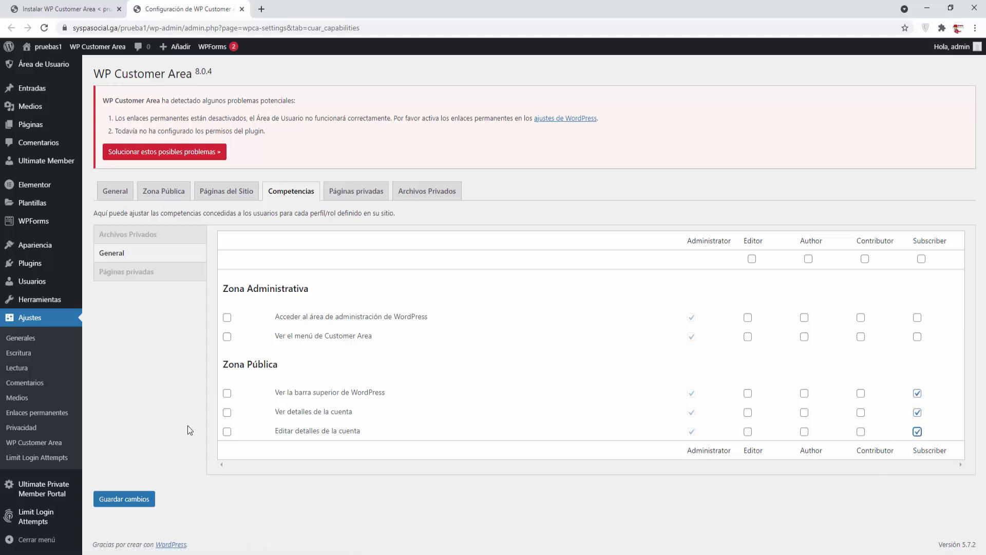
Step: Let Subscribers view any private page and save the permission changes
{"action": "left_click", "coordinate": [128, 268]}
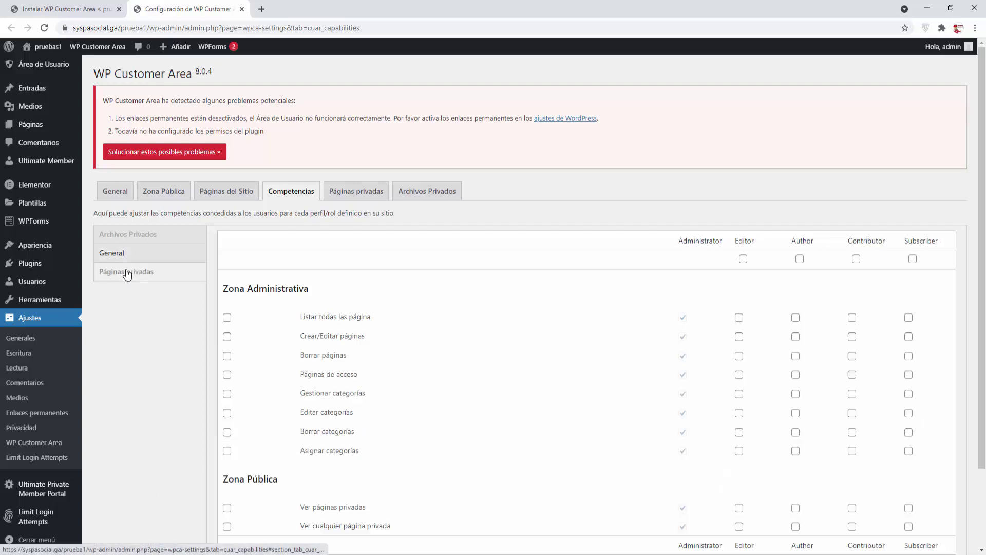
{"action": "scroll", "coordinate": [124, 277], "scroll_direction": "down", "scroll_amount": 2}
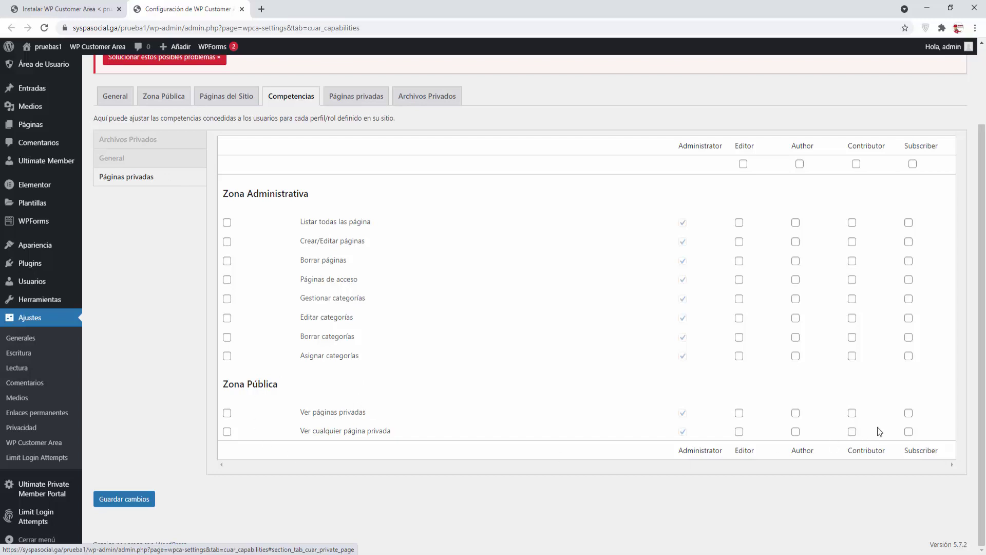
{"action": "left_click", "coordinate": [909, 433]}
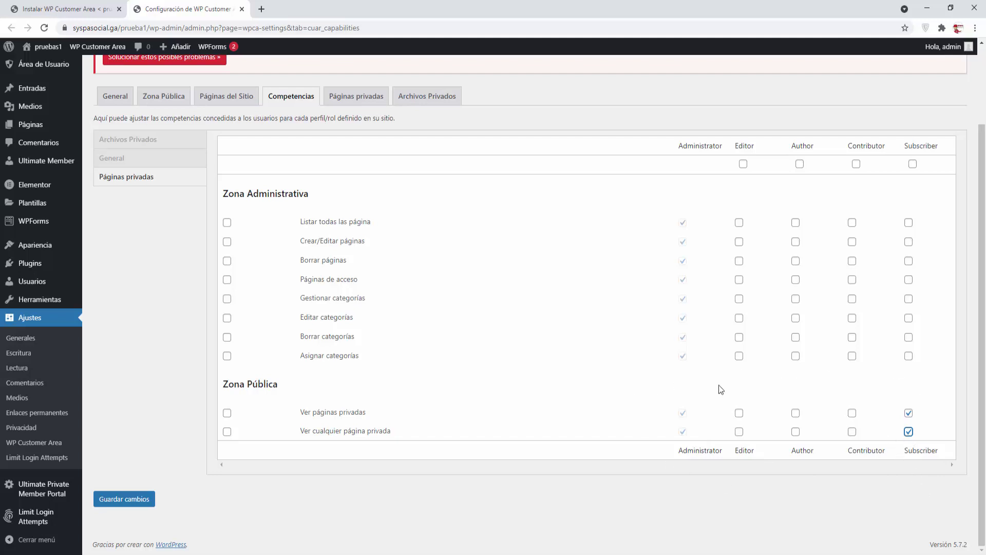
{"action": "left_click", "coordinate": [131, 500]}
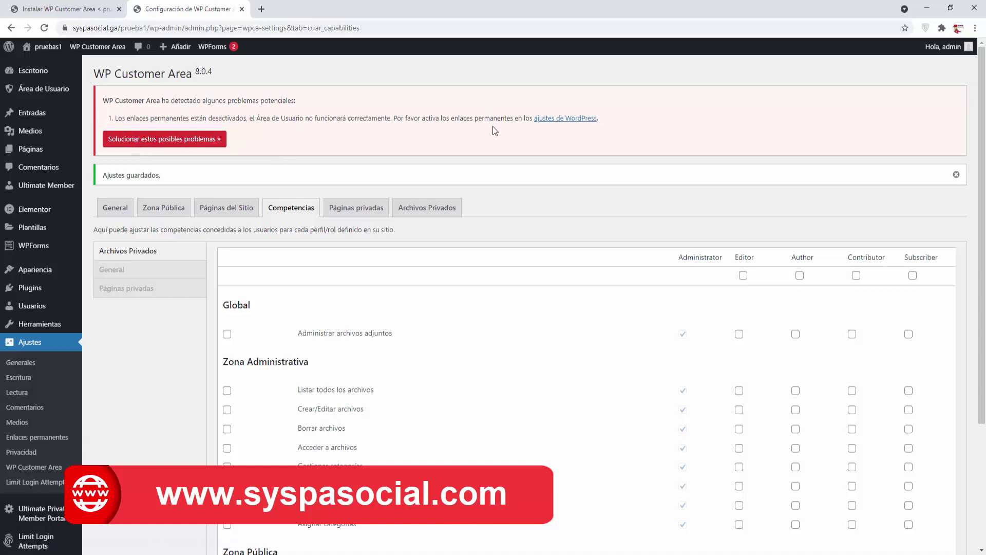
Step: Change the permalink structure to Nombre de la entrada (/%postname%/) and save it
{"action": "left_click", "coordinate": [178, 141]}
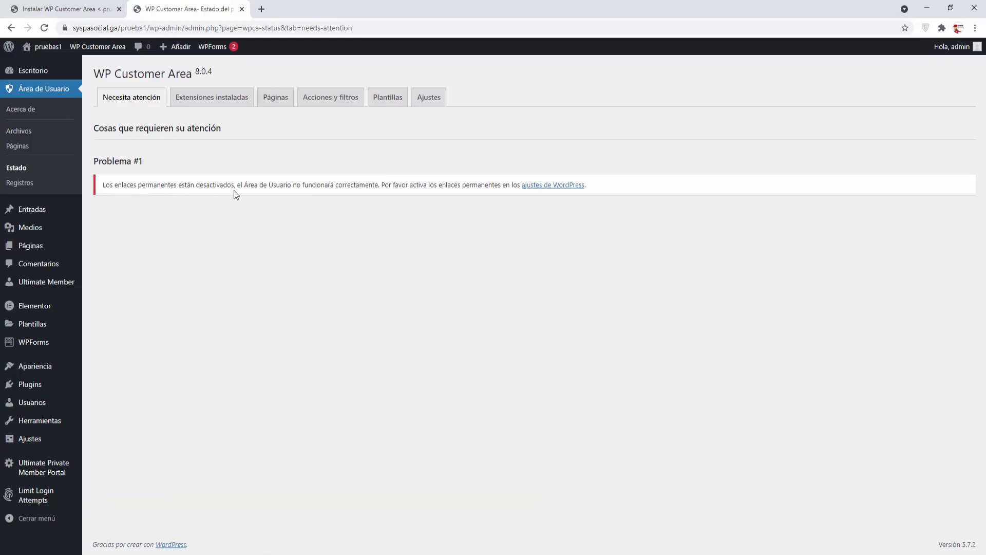
{"action": "left_click", "coordinate": [555, 185]}
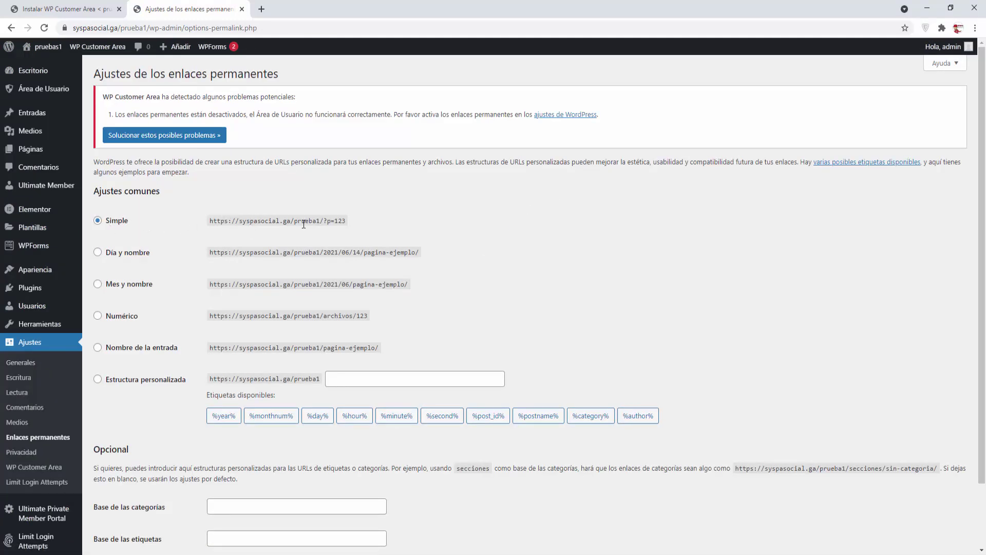
{"action": "scroll", "coordinate": [141, 231], "scroll_direction": "down", "scroll_amount": 2}
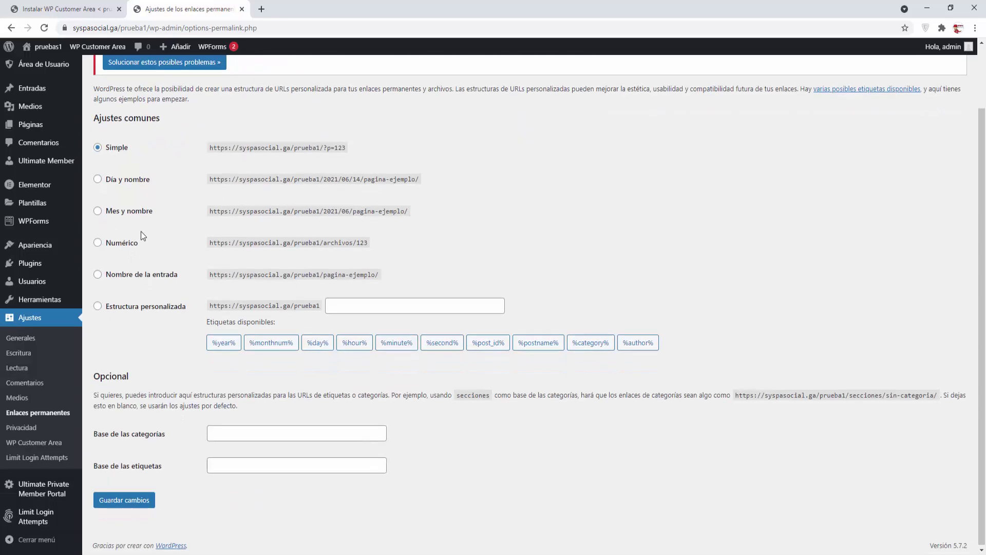
{"action": "left_click", "coordinate": [117, 495]}
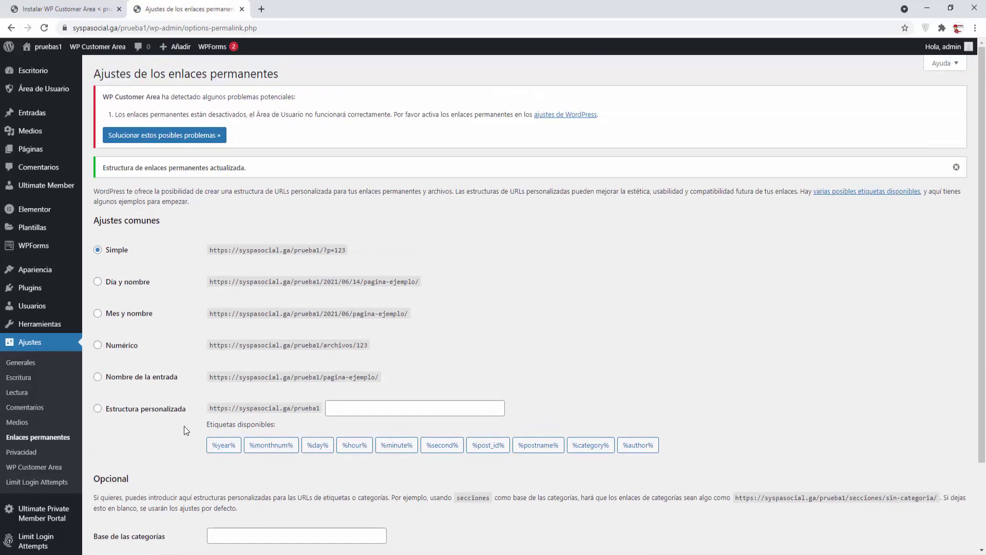
{"action": "scroll", "coordinate": [184, 426], "scroll_direction": "down", "scroll_amount": 3}
{"action": "scroll", "coordinate": [184, 426], "scroll_direction": "up", "scroll_amount": 3}
{"action": "left_click", "coordinate": [114, 379]}
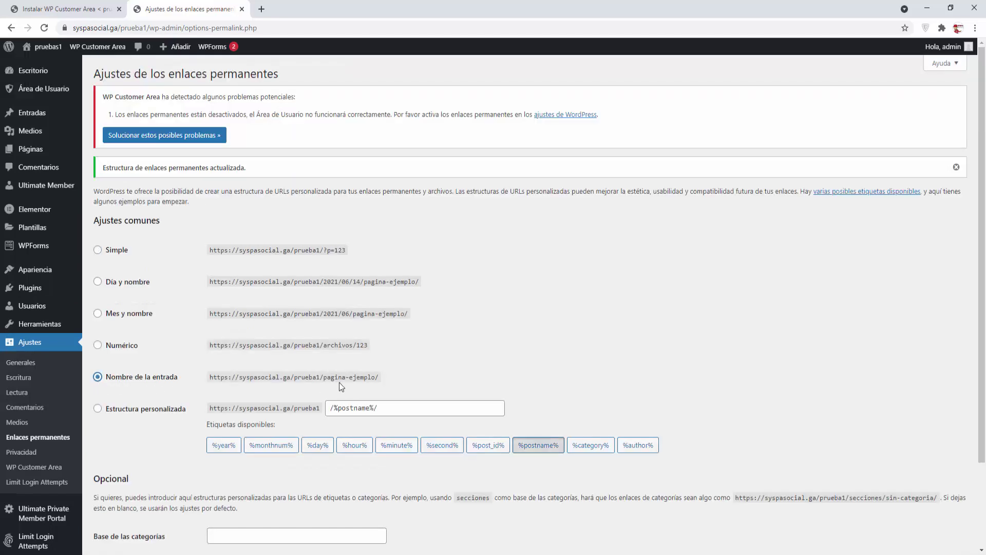
{"action": "scroll", "coordinate": [184, 465], "scroll_direction": "down", "scroll_amount": 3}
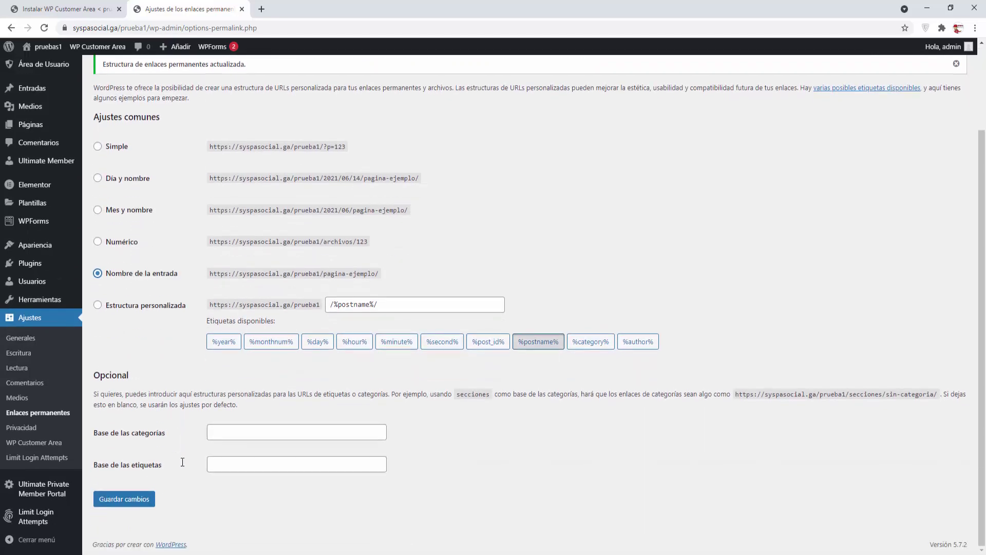
{"action": "left_click", "coordinate": [129, 500]}
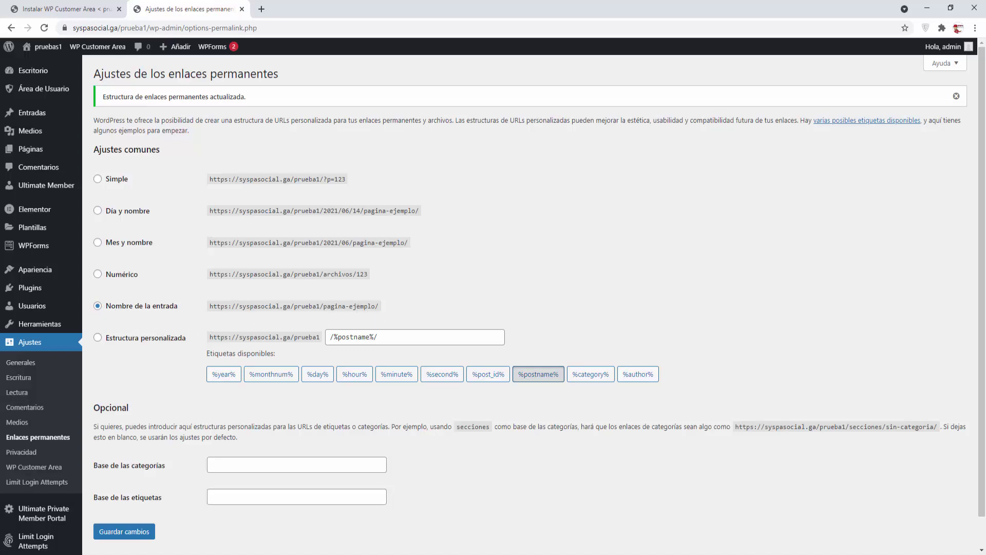
{"action": "left_click", "coordinate": [34, 467]}
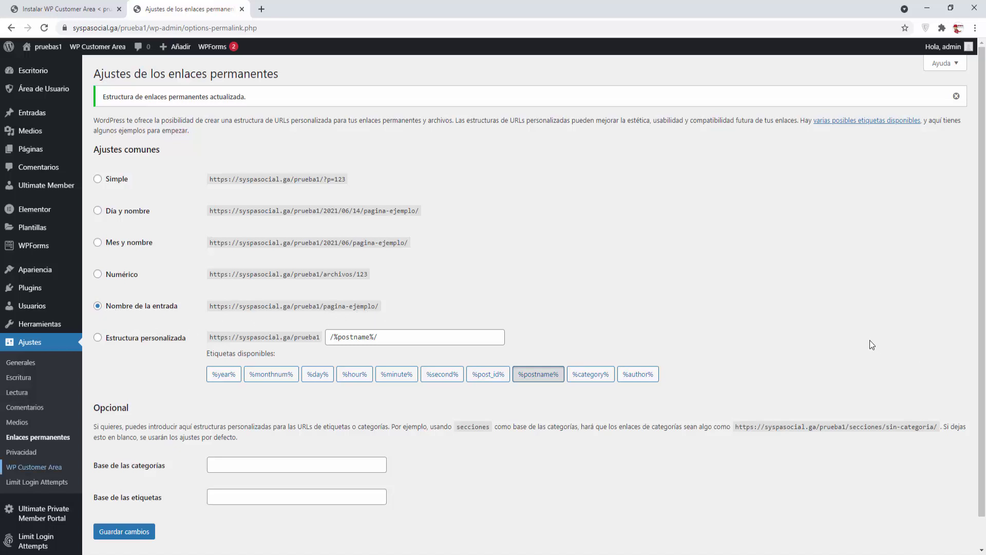
Step: Close the leftover 'Instalar WP Customer Area' tab and open WP Customer Area's Páginas del Sitio settings
{"action": "left_click", "coordinate": [119, 9]}
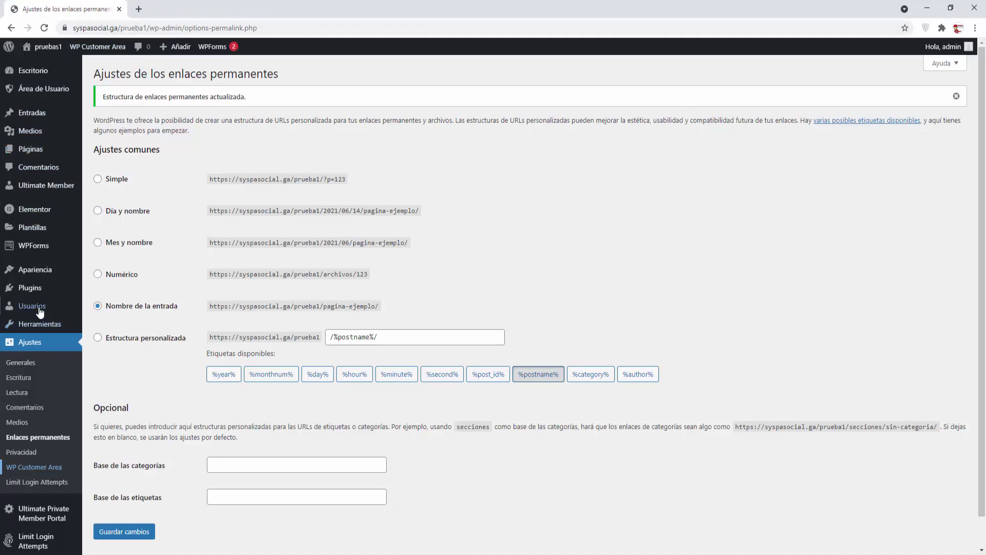
{"action": "mouse_move", "coordinate": [39, 312]}
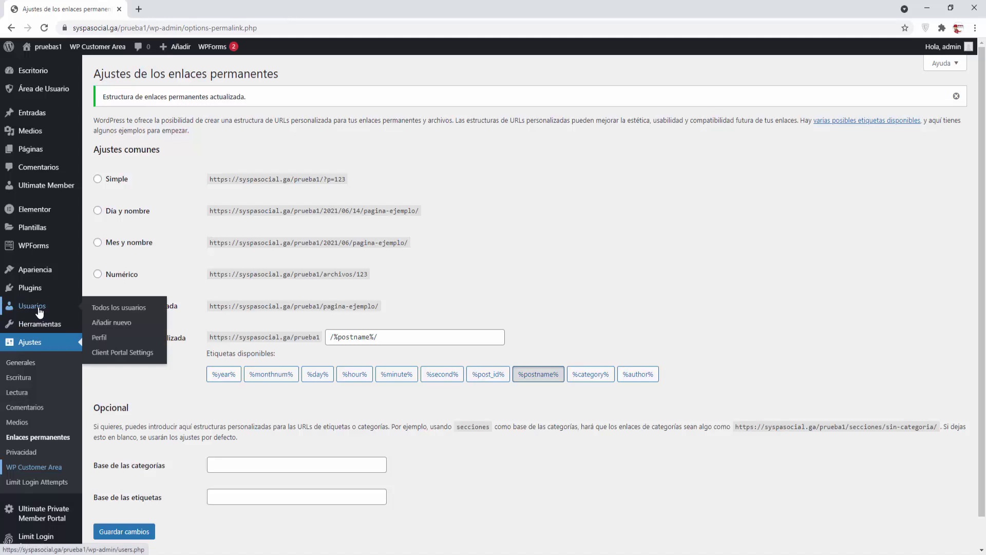
{"action": "left_click", "coordinate": [35, 467]}
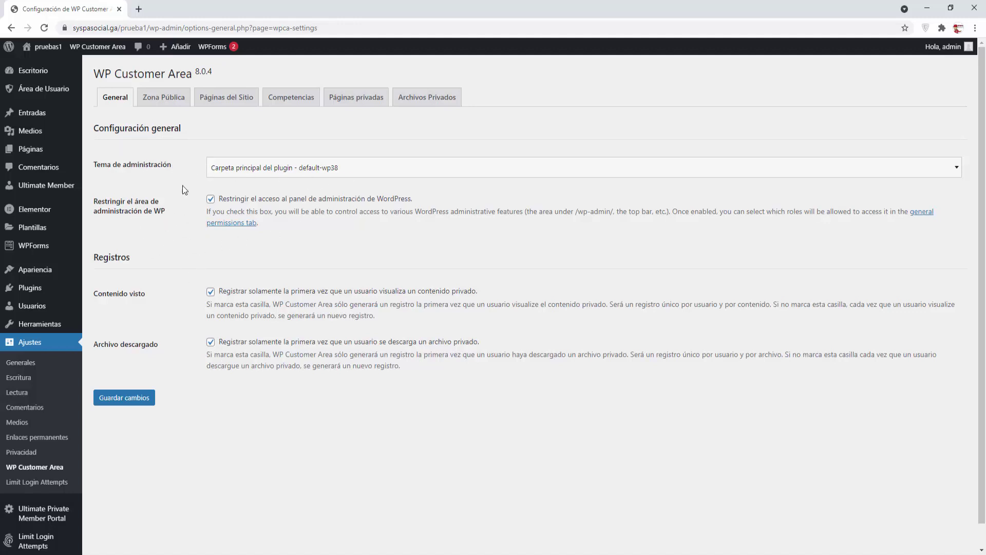
{"action": "left_click", "coordinate": [169, 102]}
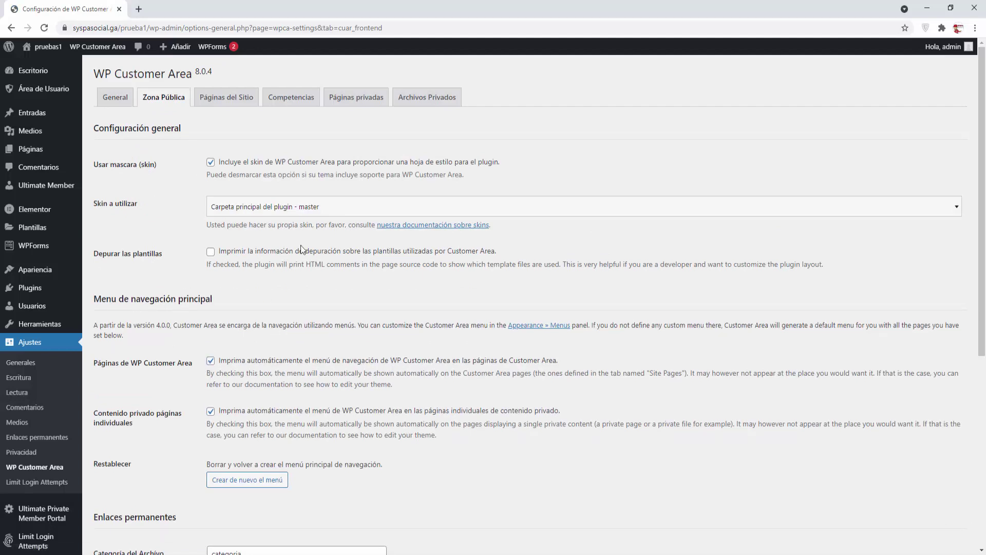
{"action": "left_click", "coordinate": [237, 102]}
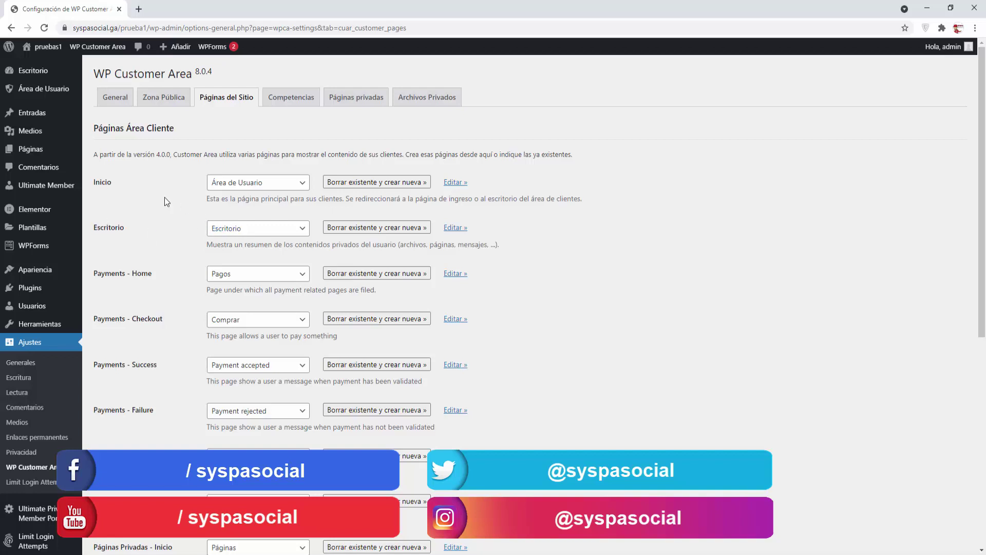
Step: Keep Inicio assigned to Área de Usuario and the dashboard to Escritorio
{"action": "left_click", "coordinate": [304, 185]}
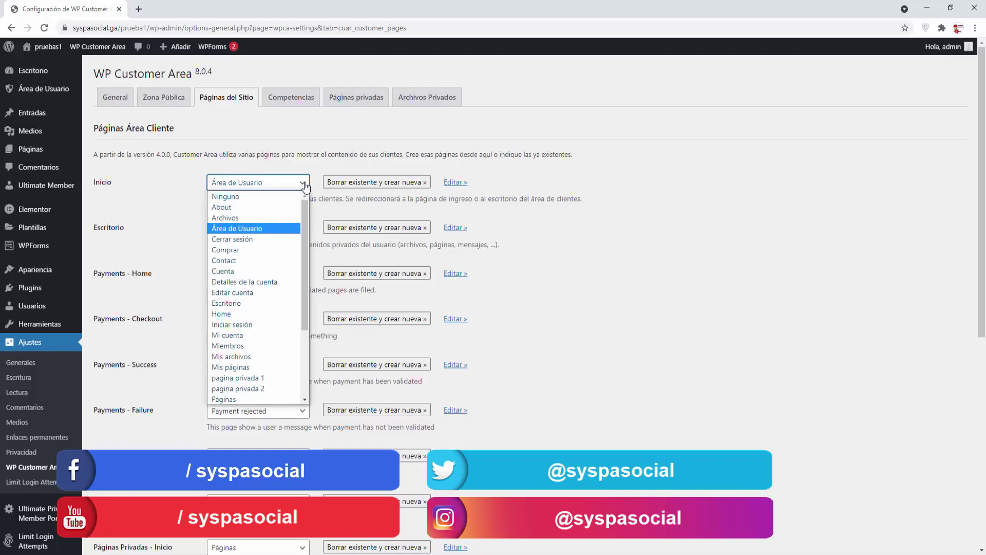
{"action": "left_click", "coordinate": [304, 185]}
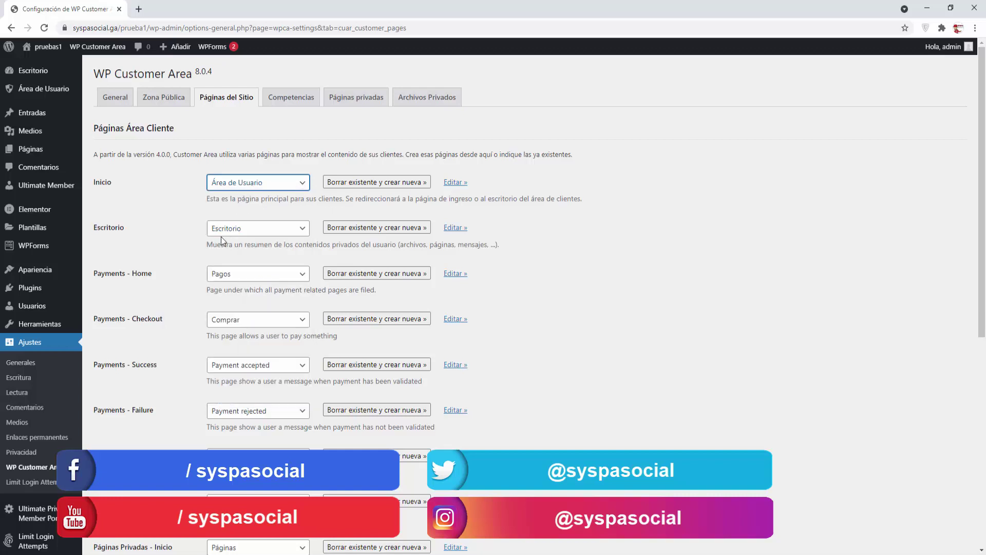
{"action": "left_click", "coordinate": [302, 231]}
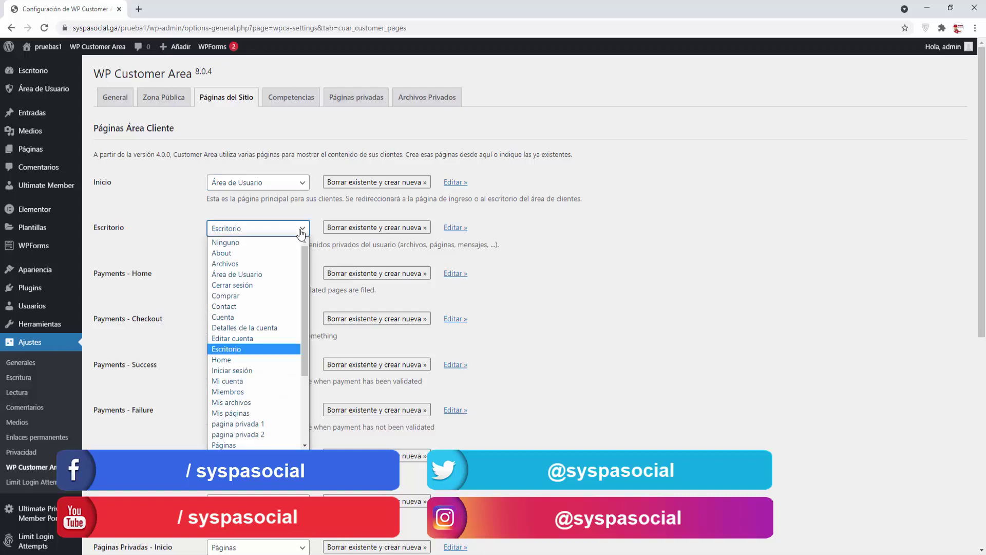
{"action": "left_click", "coordinate": [302, 231]}
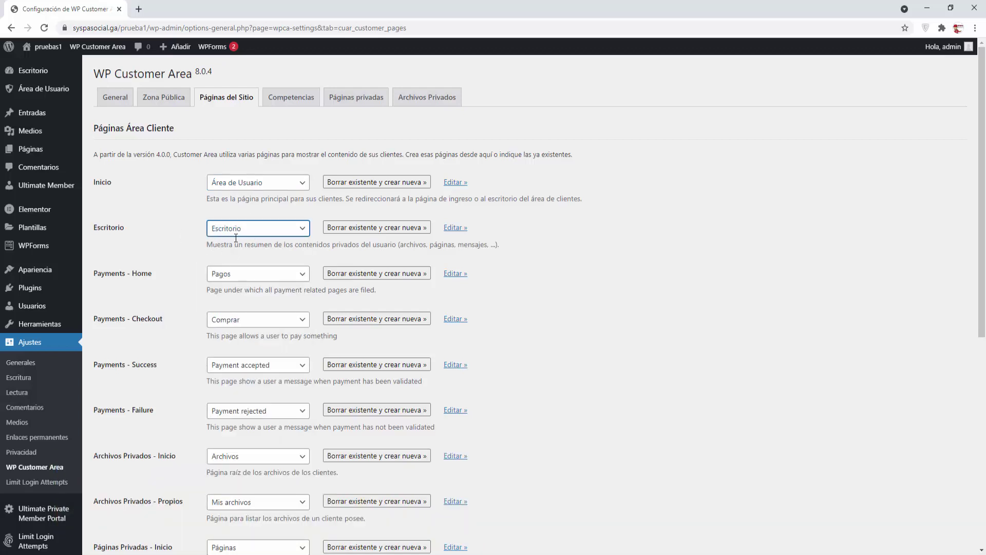
Step: Set the Payments Home, Checkout, Success and Failure pages to Ninguno
{"action": "left_click", "coordinate": [303, 274]}
{"action": "scroll", "coordinate": [304, 297], "scroll_direction": "up", "scroll_amount": 1}
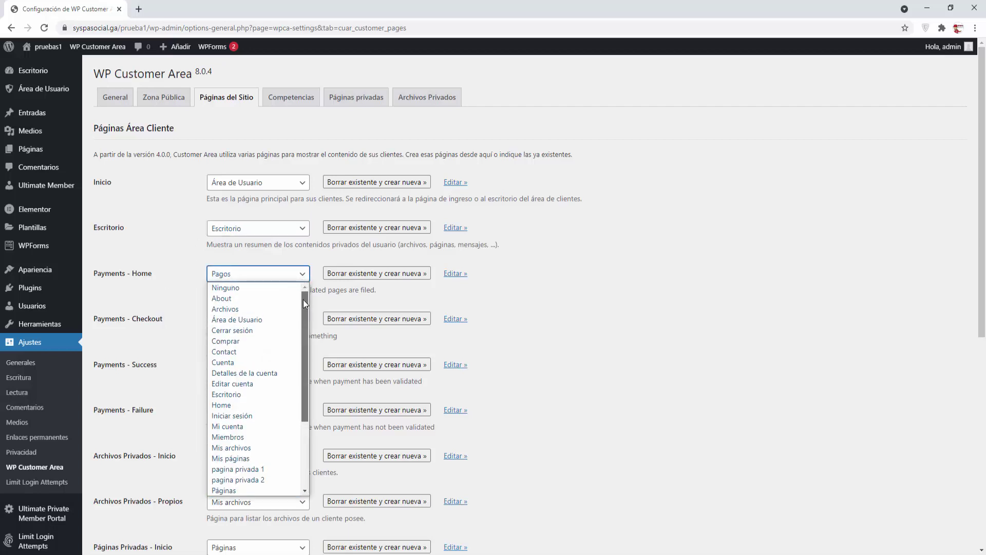
{"action": "left_click", "coordinate": [264, 289]}
{"action": "left_click", "coordinate": [303, 325]}
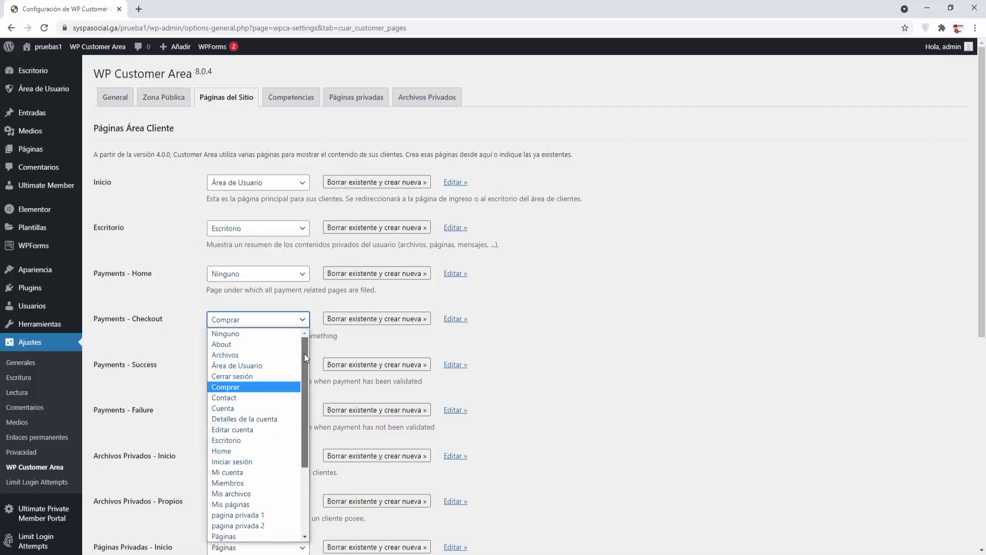
{"action": "left_click", "coordinate": [240, 331]}
{"action": "left_click", "coordinate": [256, 323]}
{"action": "left_click", "coordinate": [263, 334]}
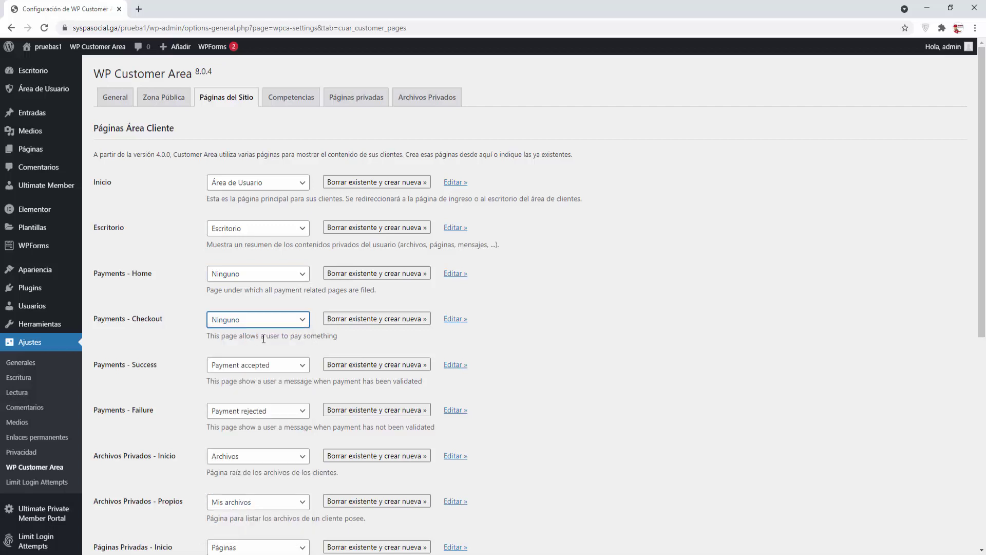
{"action": "left_click", "coordinate": [305, 366]}
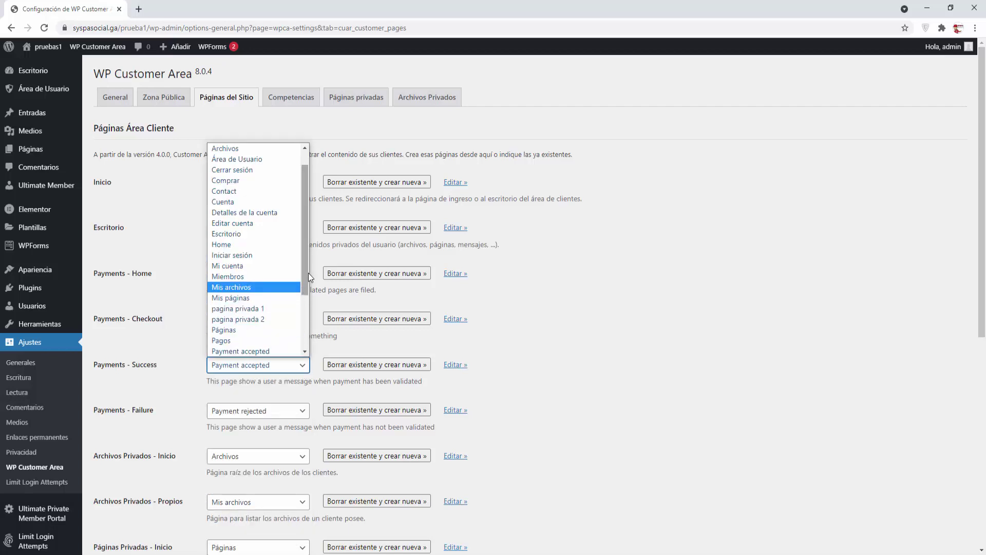
{"action": "scroll", "coordinate": [267, 205], "scroll_direction": "up", "scroll_amount": 1}
{"action": "left_click", "coordinate": [231, 148]}
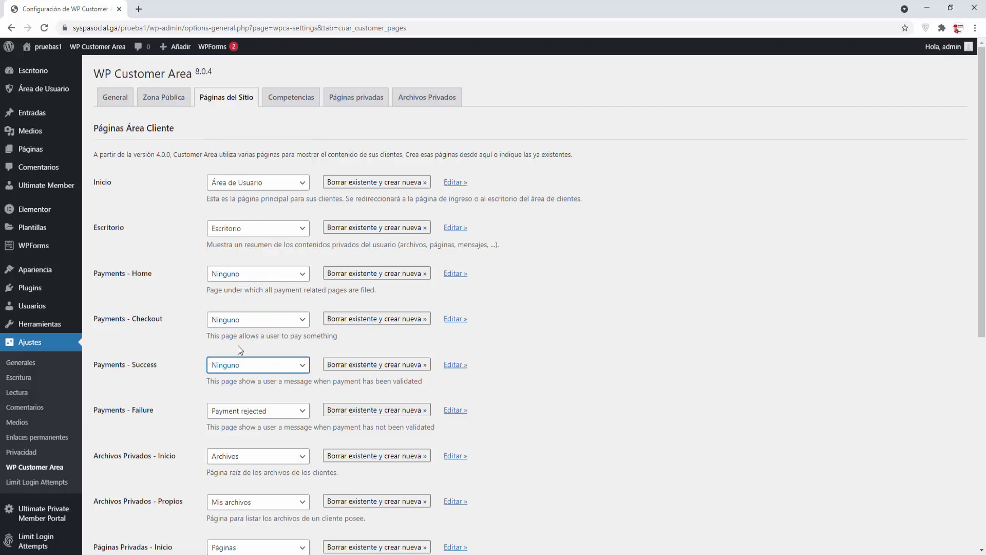
{"action": "left_click", "coordinate": [287, 414]}
{"action": "scroll", "coordinate": [309, 308], "scroll_direction": "up", "scroll_amount": 2}
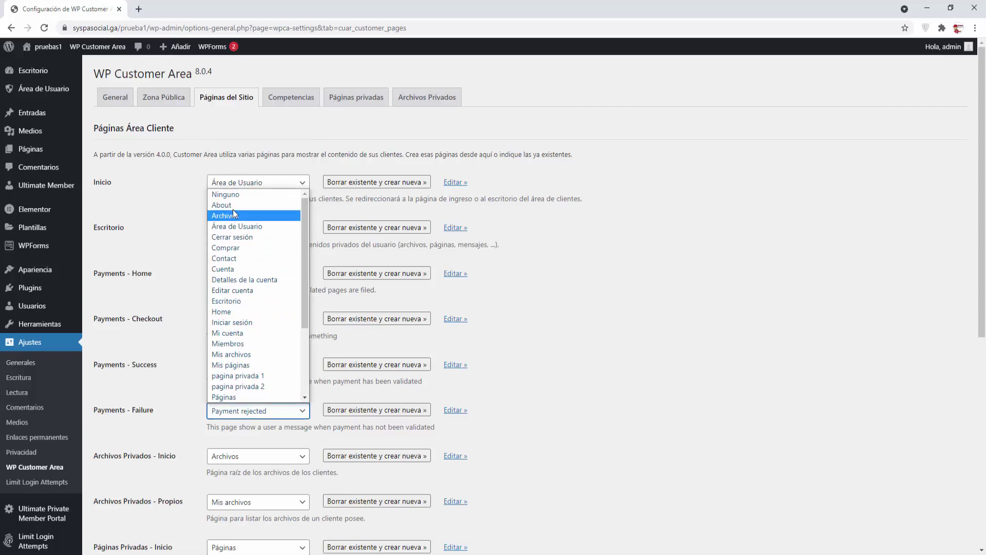
{"action": "left_click", "coordinate": [228, 194]}
{"action": "scroll", "coordinate": [270, 394], "scroll_direction": "down", "scroll_amount": 2}
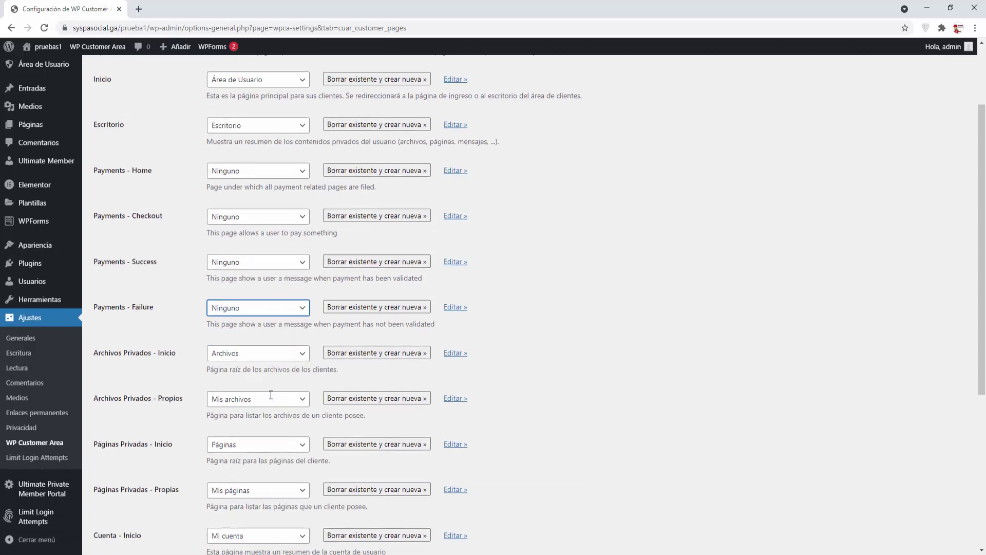
{"action": "scroll", "coordinate": [270, 394], "scroll_direction": "down", "scroll_amount": 1}
Step: Keep Archivos as the private files home page
{"action": "left_click", "coordinate": [306, 297]}
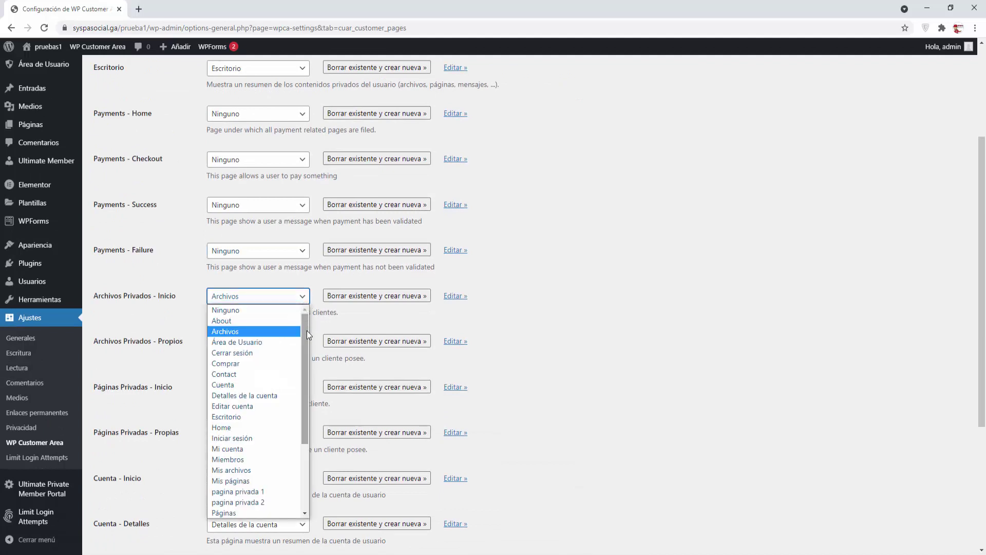
{"action": "left_click", "coordinate": [132, 277]}
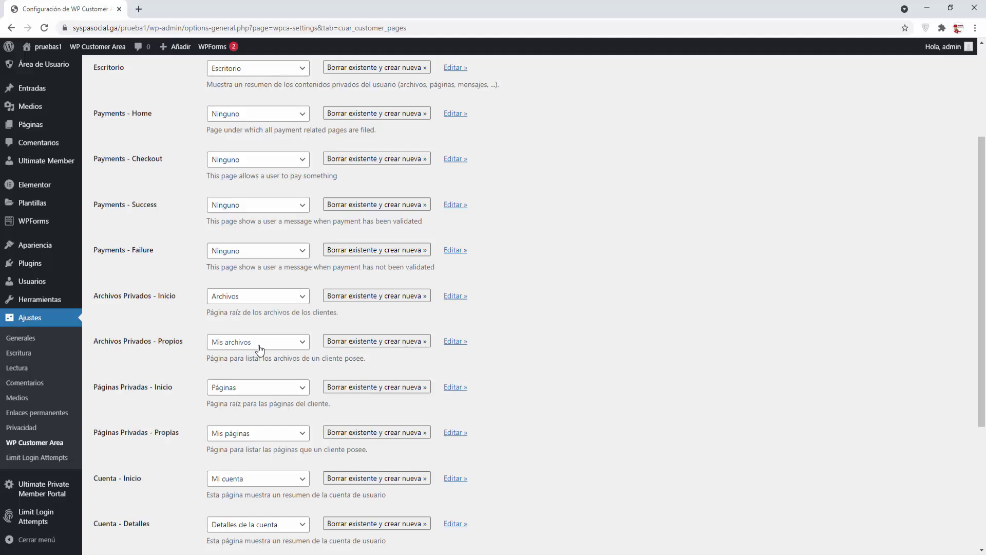
{"action": "scroll", "coordinate": [171, 391], "scroll_direction": "down", "scroll_amount": 1}
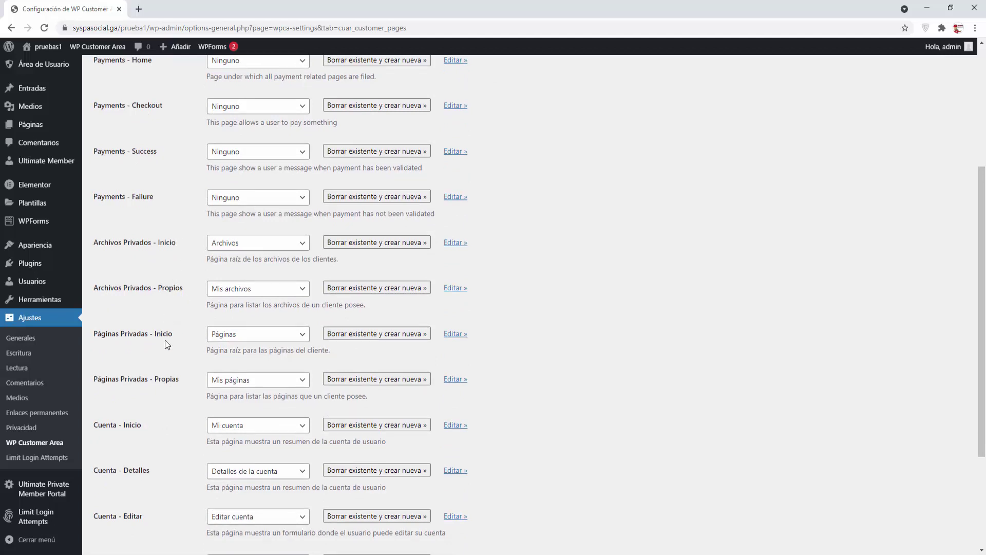
{"action": "scroll", "coordinate": [168, 408], "scroll_direction": "down", "scroll_amount": 2}
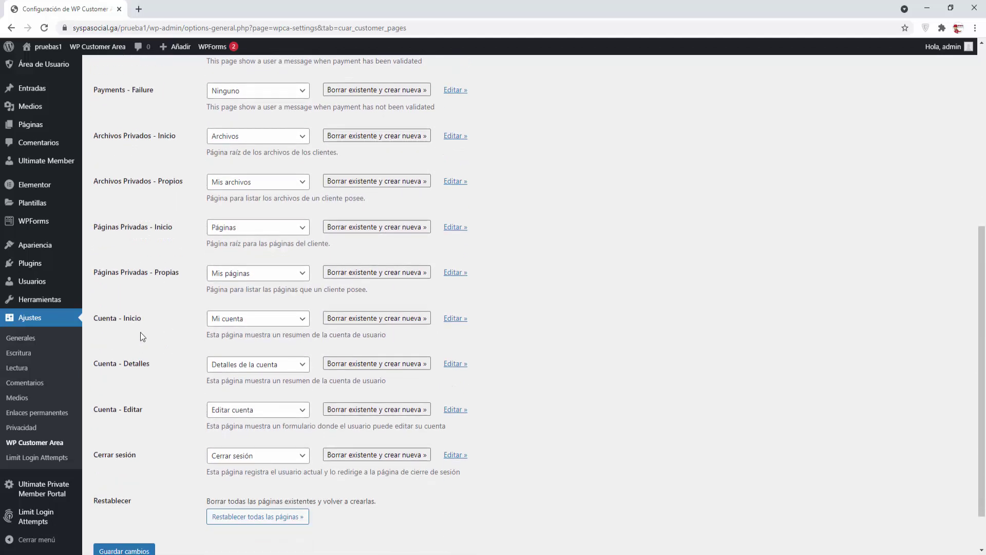
Step: Set Cuenta - Inicio, Detalles, Editar and Cerrar sesión pages to Ninguno
{"action": "left_click", "coordinate": [303, 323]}
{"action": "left_click", "coordinate": [297, 354]}
{"action": "left_click", "coordinate": [302, 318]}
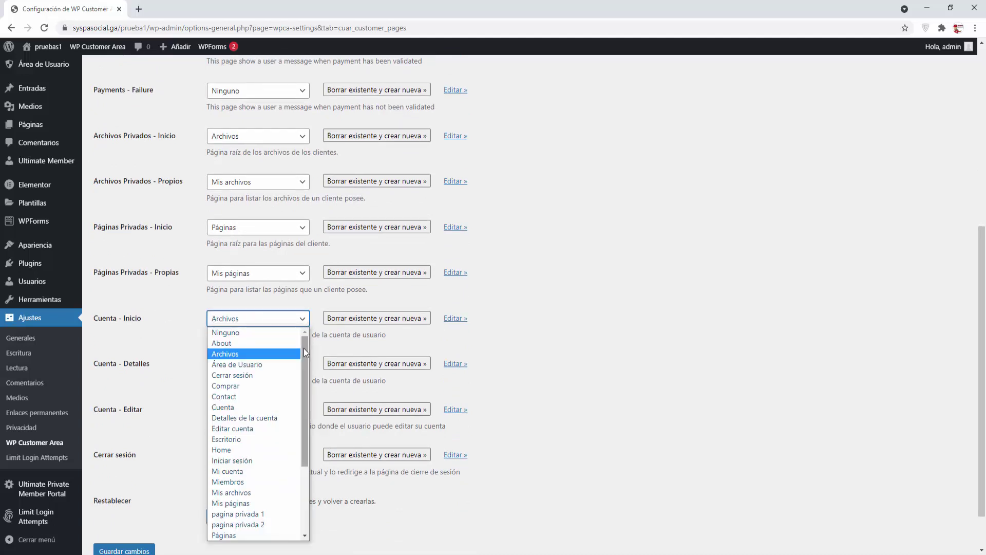
{"action": "left_click", "coordinate": [280, 333]}
{"action": "left_click", "coordinate": [303, 365]}
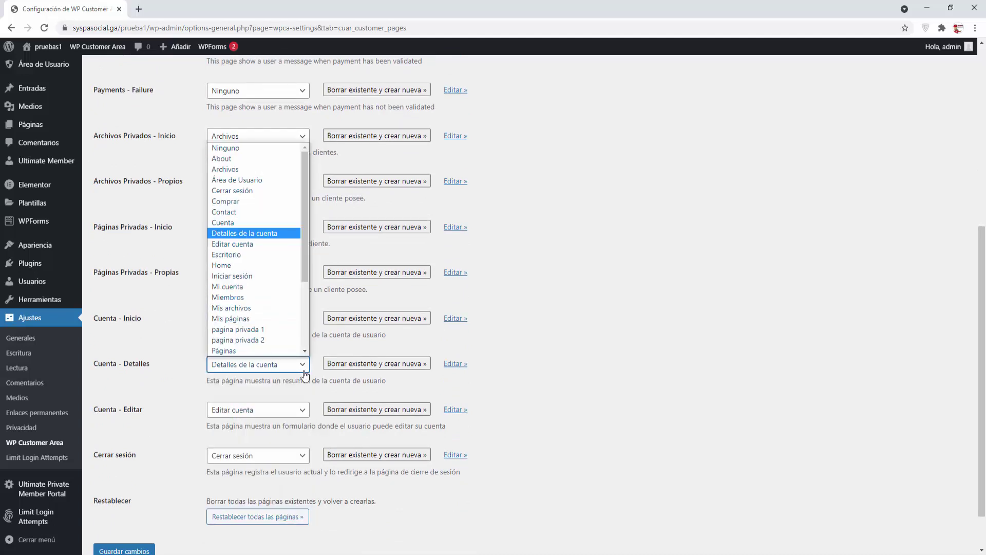
{"action": "left_click", "coordinate": [255, 147]}
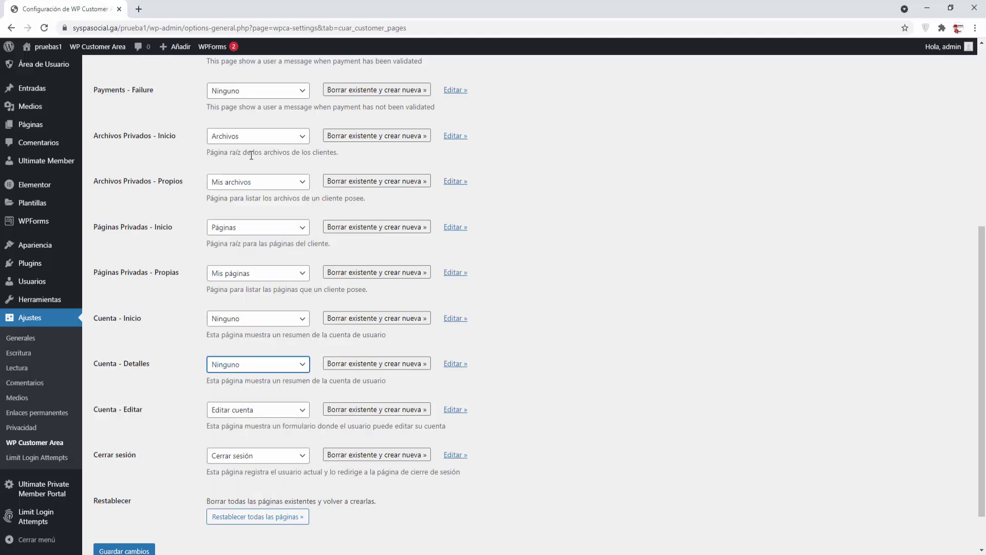
{"action": "left_click", "coordinate": [301, 411]}
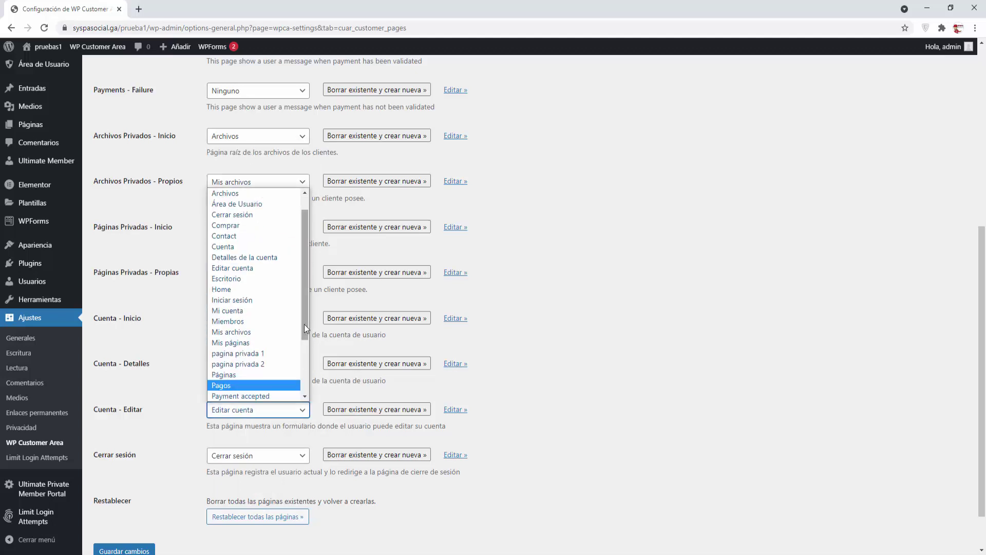
{"action": "left_click", "coordinate": [239, 193]}
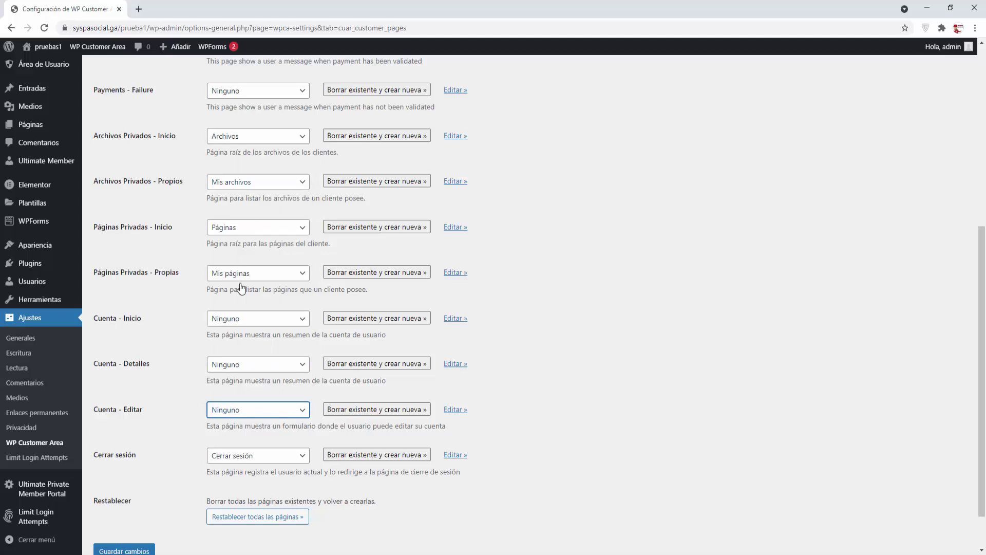
{"action": "left_click", "coordinate": [302, 457]}
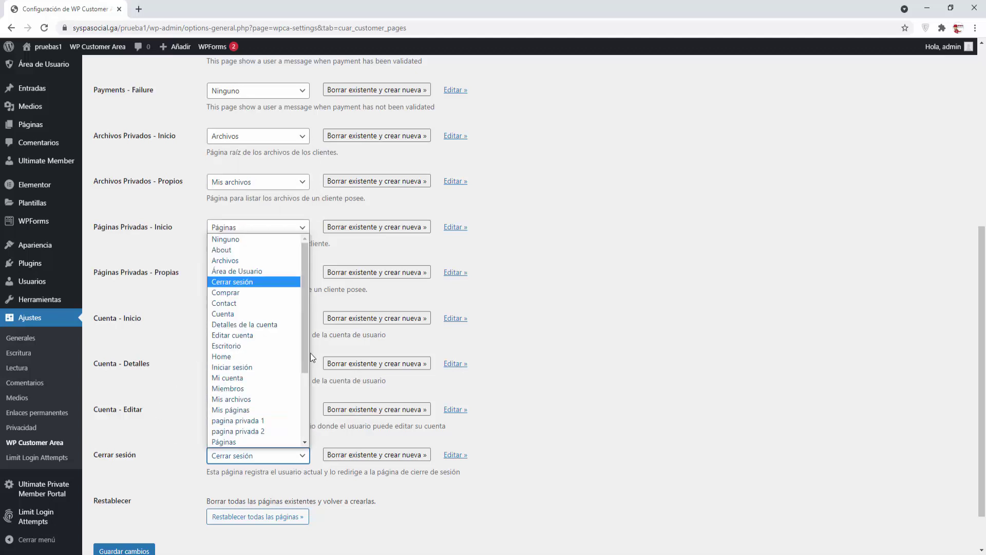
{"action": "left_click", "coordinate": [256, 241]}
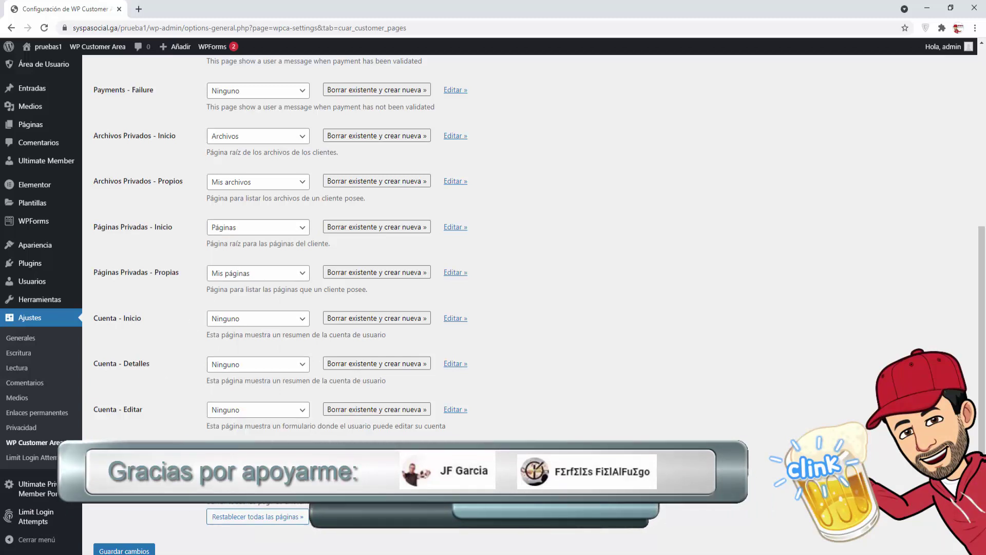
Step: Save the site-page settings and view the detected Customer Area problems
{"action": "left_click", "coordinate": [130, 551]}
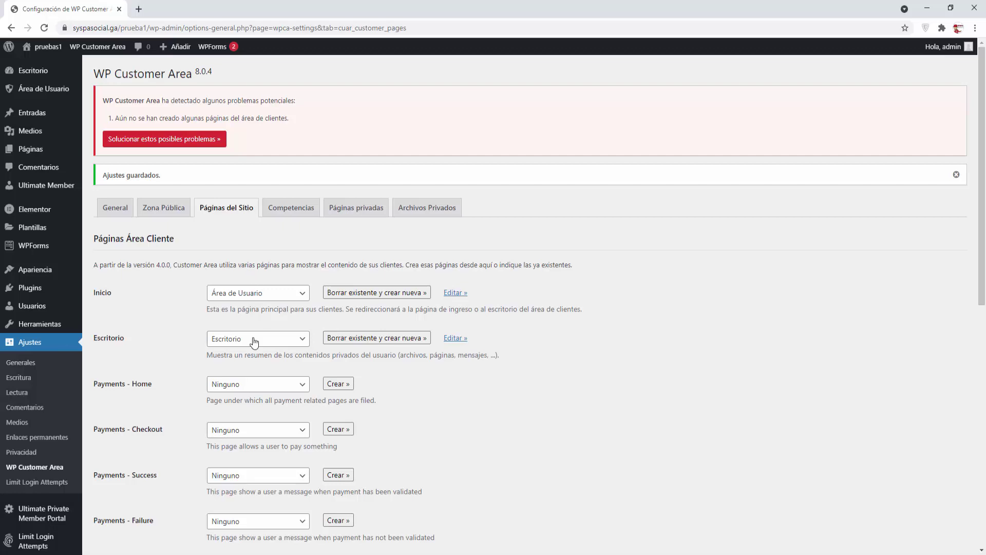
{"action": "scroll", "coordinate": [223, 368], "scroll_direction": "down", "scroll_amount": 3}
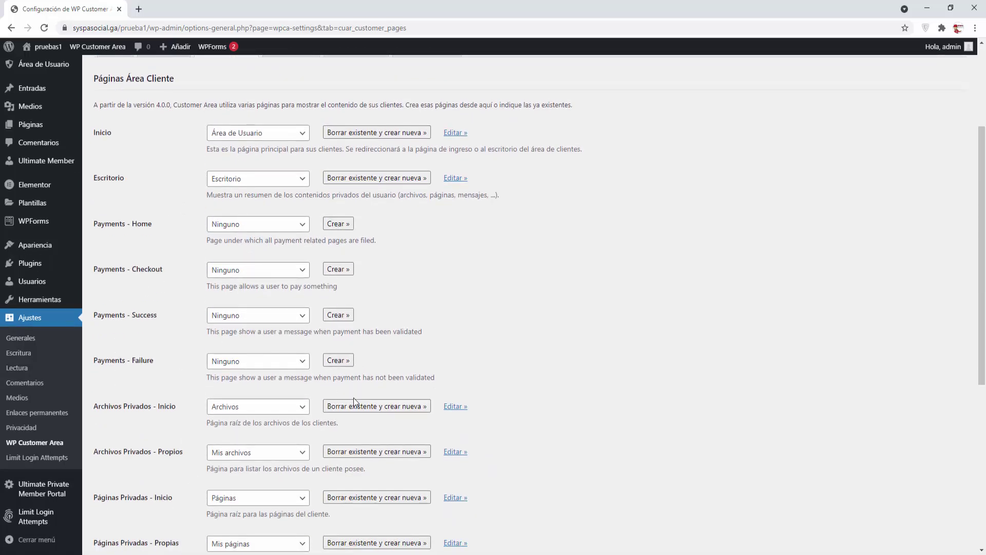
{"action": "scroll", "coordinate": [353, 397], "scroll_direction": "up", "scroll_amount": 3}
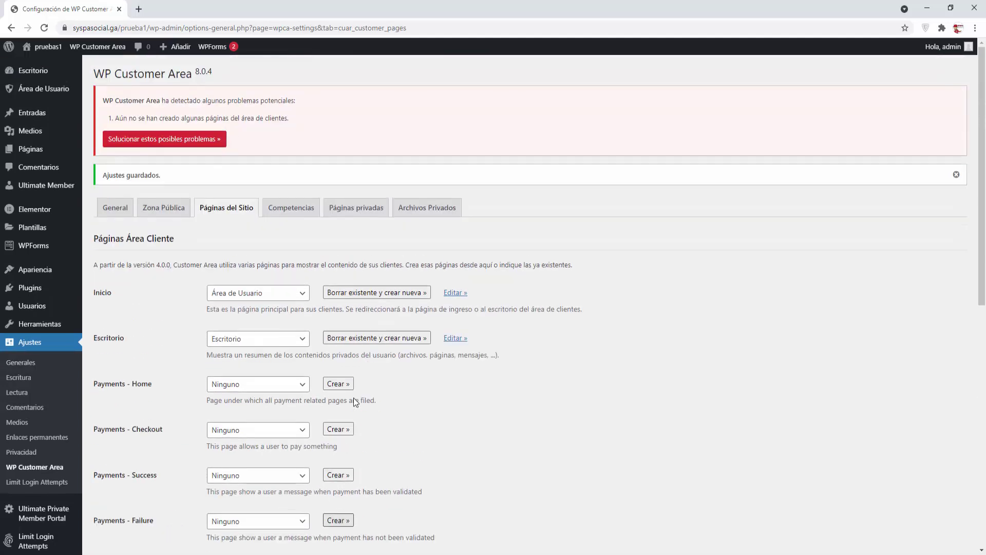
{"action": "left_click", "coordinate": [164, 141]}
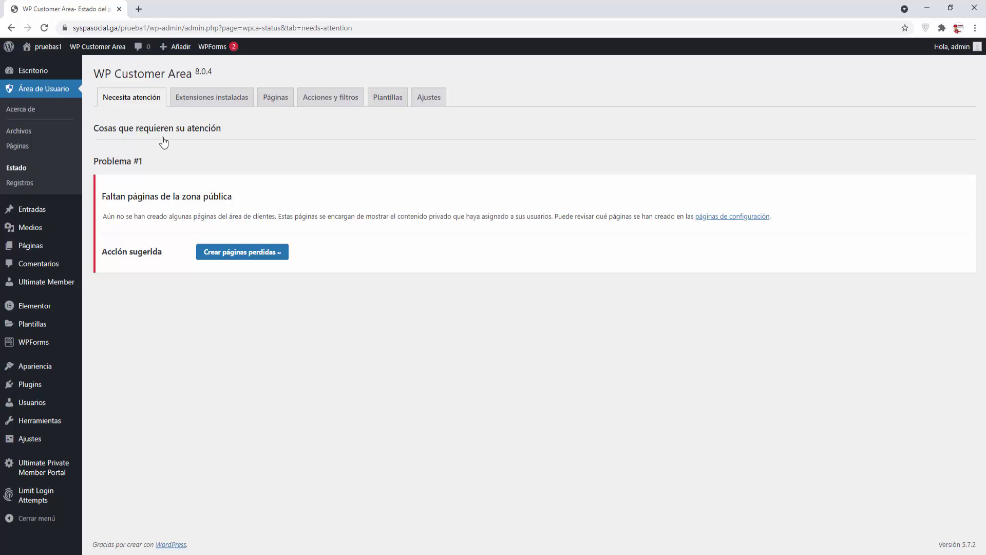
Step: Create the missing Customer Area pages, sync the navigation menu, and list the Customer Area pages
{"action": "left_click", "coordinate": [242, 257]}
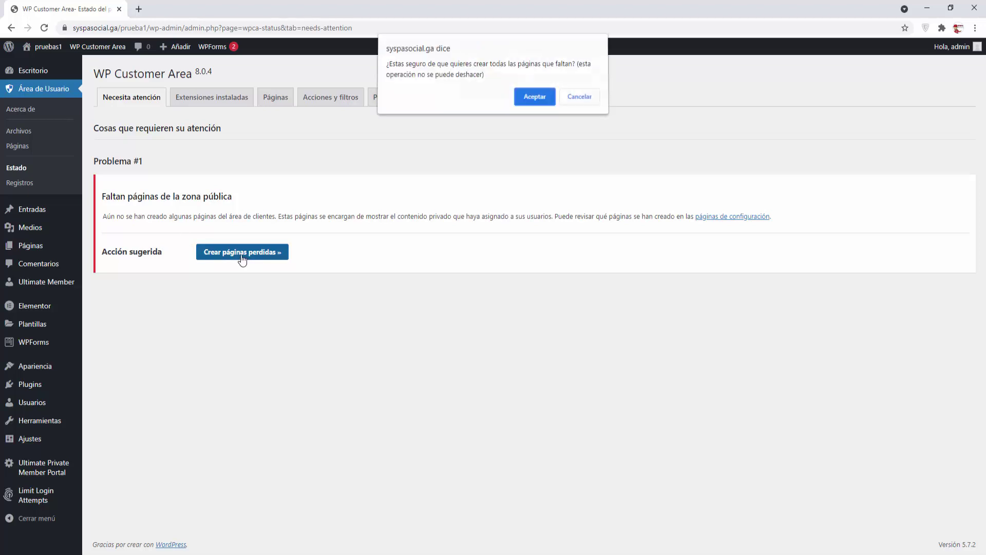
{"action": "left_click", "coordinate": [531, 102]}
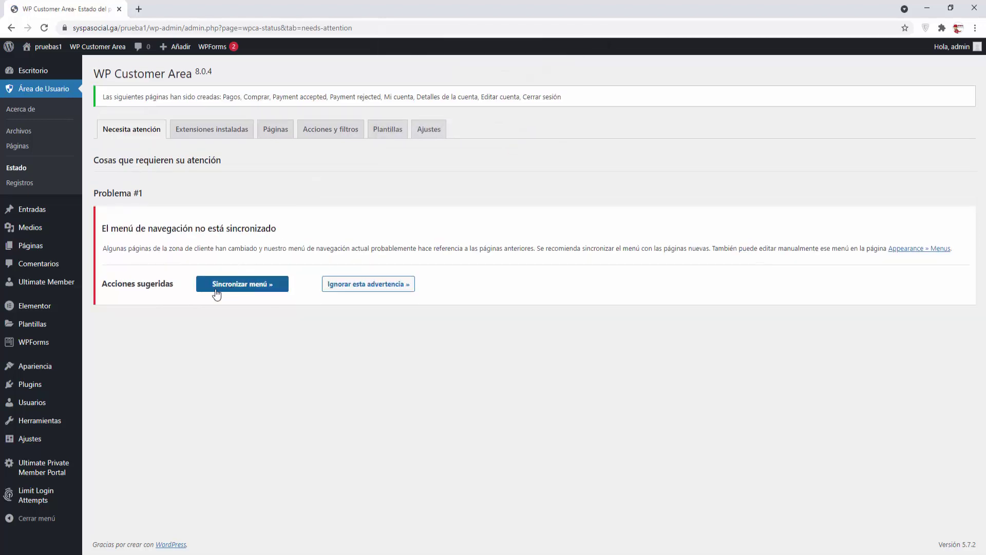
{"action": "left_click", "coordinate": [242, 284]}
{"action": "left_click", "coordinate": [524, 102]}
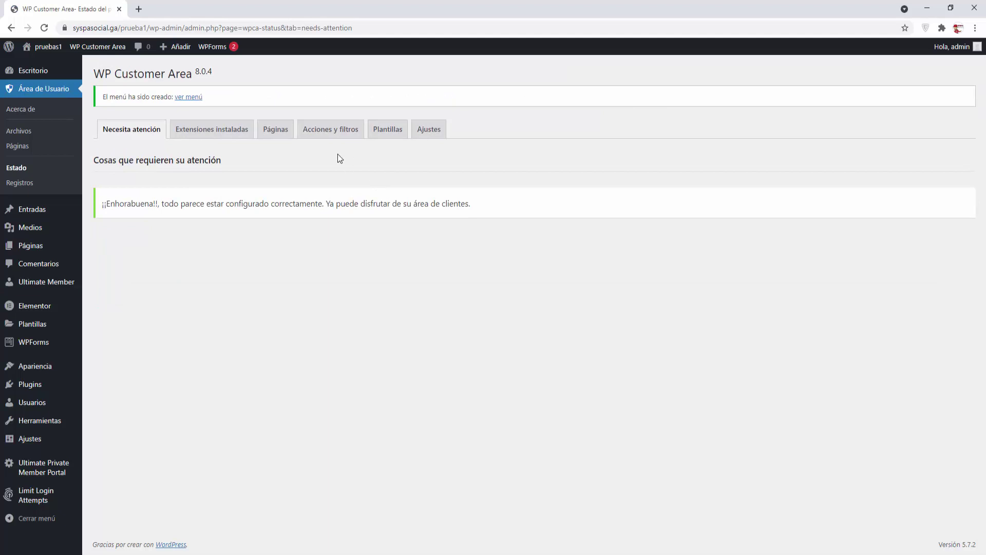
{"action": "left_click", "coordinate": [286, 140]}
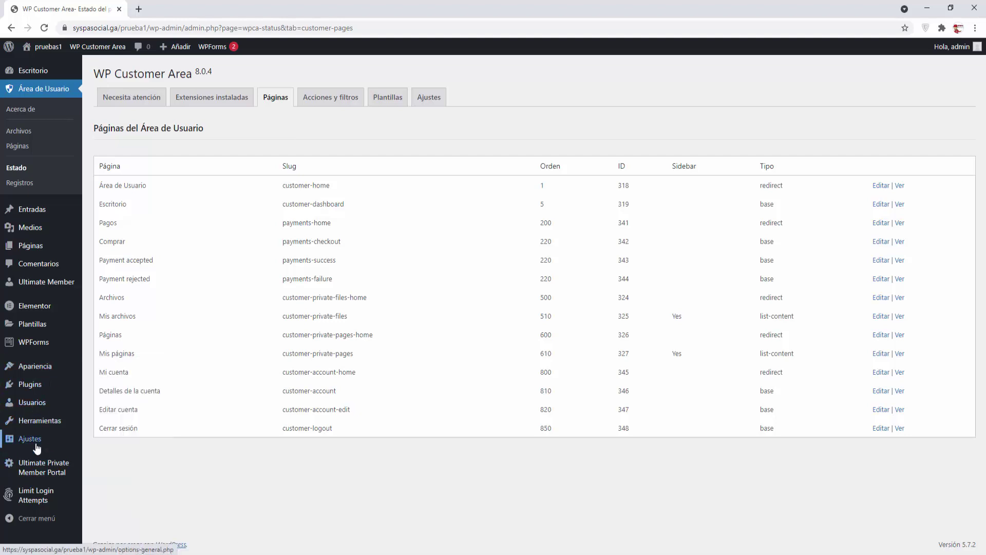
Step: Review the WP Customer Area Páginas privadas, Archivos Privados and General settings, then open the welcome page
{"action": "mouse_move", "coordinate": [38, 443]}
{"action": "left_click", "coordinate": [119, 488]}
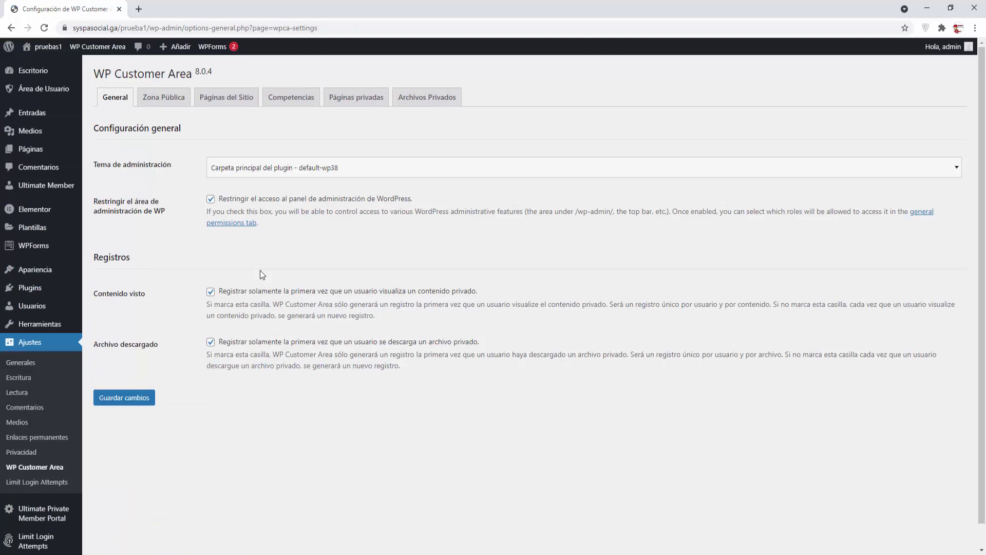
{"action": "left_click", "coordinate": [368, 99]}
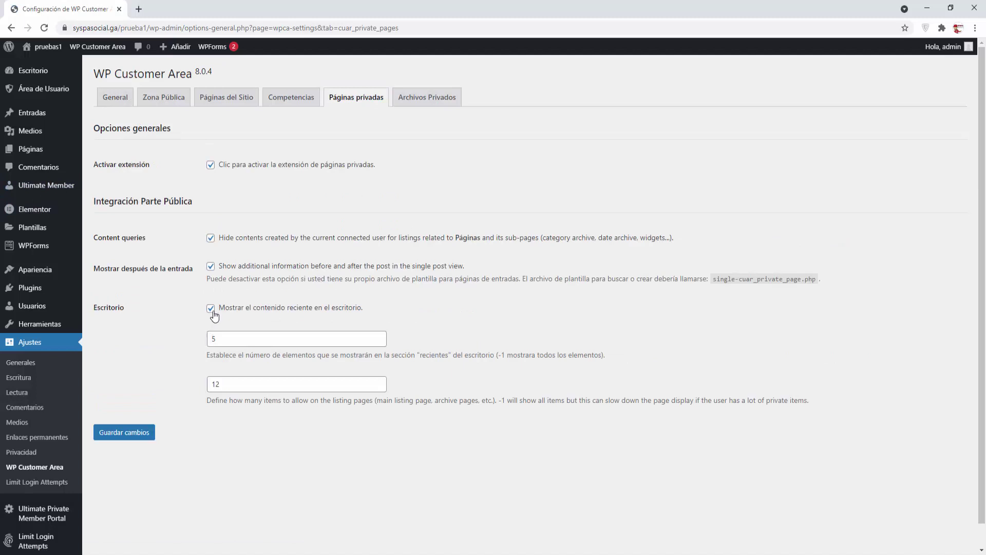
{"action": "left_click", "coordinate": [446, 102]}
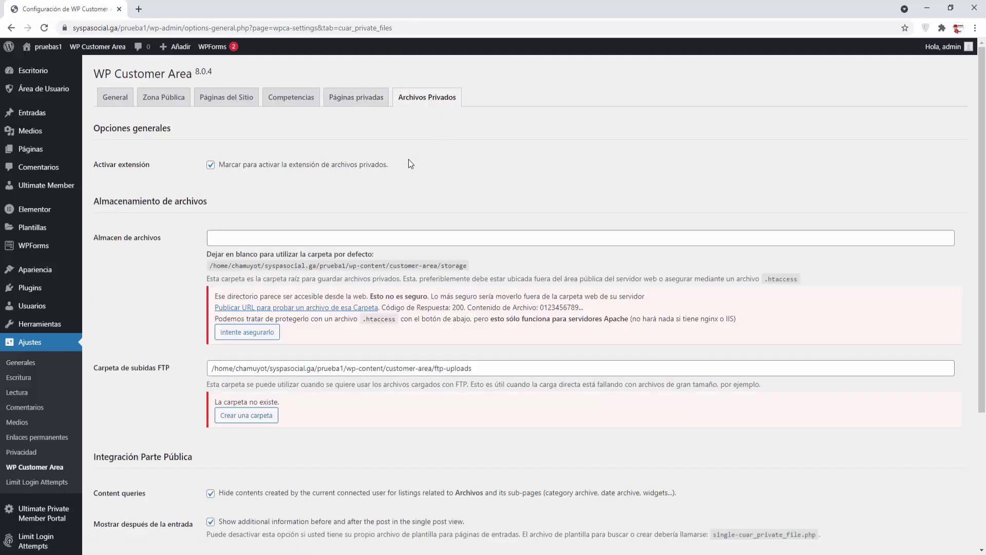
{"action": "left_click", "coordinate": [109, 100]}
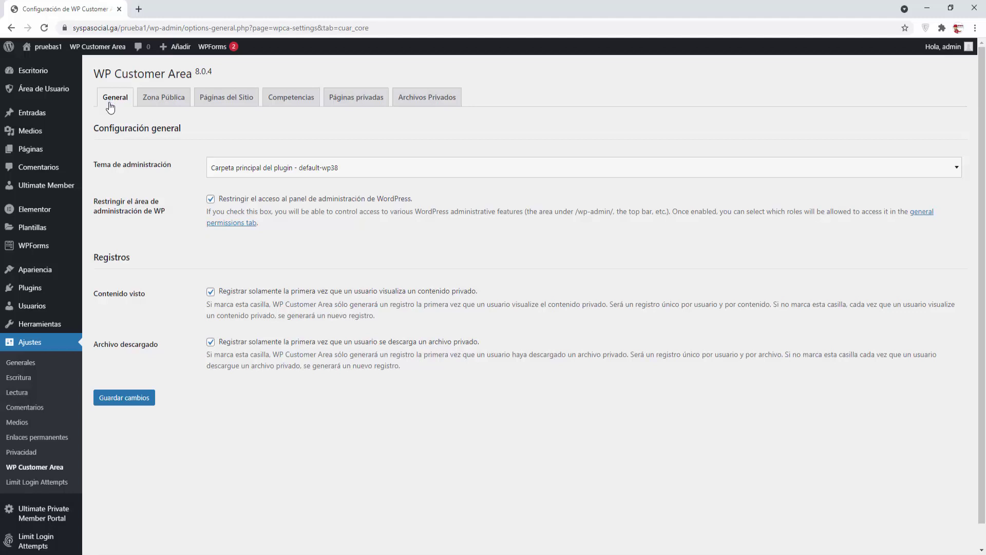
{"action": "left_click", "coordinate": [37, 94]}
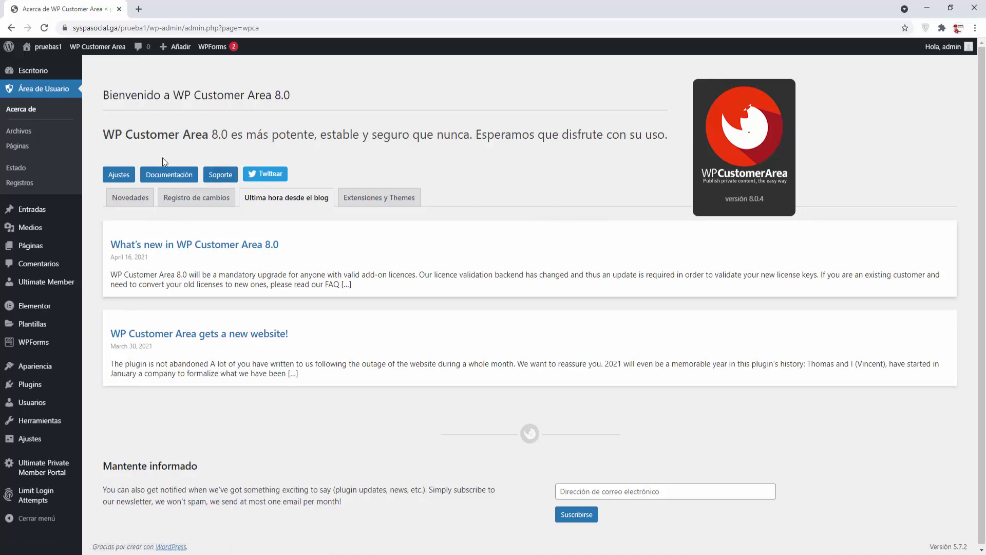
Step: Open the Archivos private files list in a new browser tab and start a new private file
{"action": "right_click", "coordinate": [24, 137]}
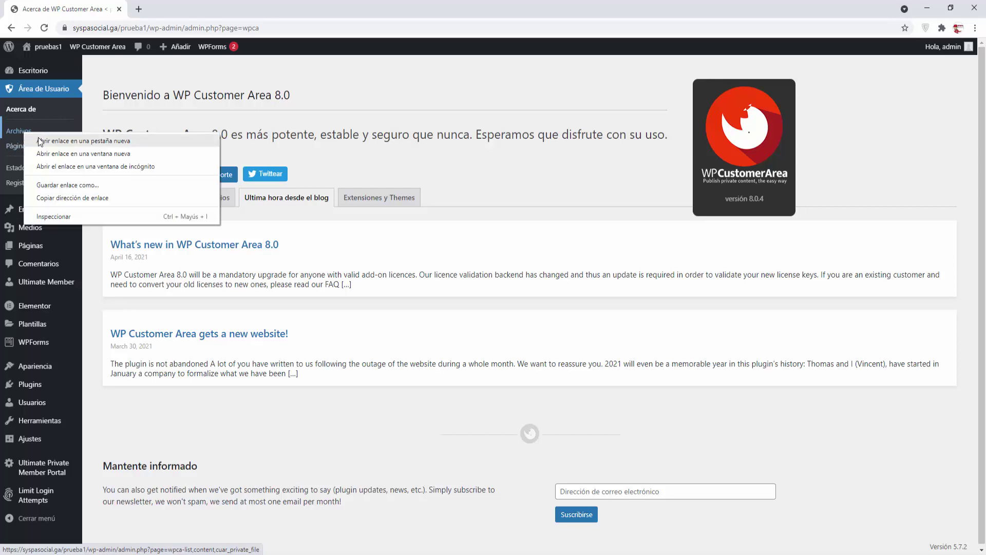
{"action": "left_click", "coordinate": [41, 142]}
{"action": "left_click", "coordinate": [171, 11]}
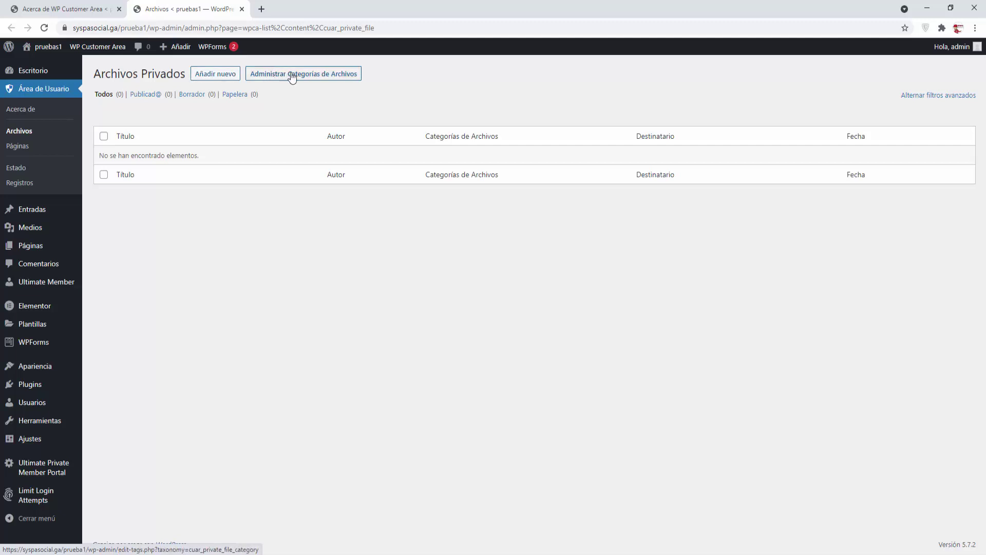
{"action": "left_click", "coordinate": [215, 76]}
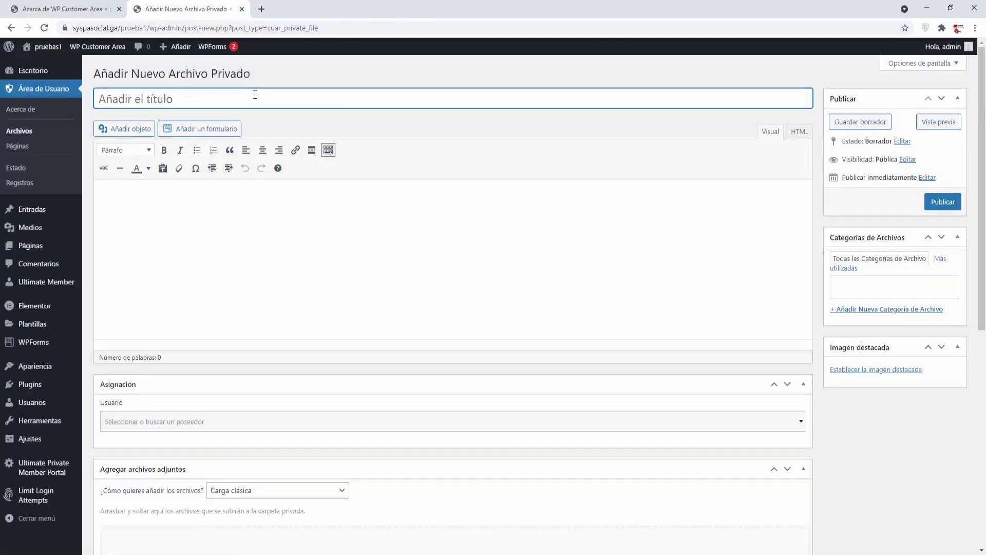
Step: Title the file 'Archivo 1' and insert the Inicio-SYSPA-SOCIAL.pdf link into its body
{"action": "type", "text": "Archivo 1"}
{"action": "left_click", "coordinate": [147, 189]}
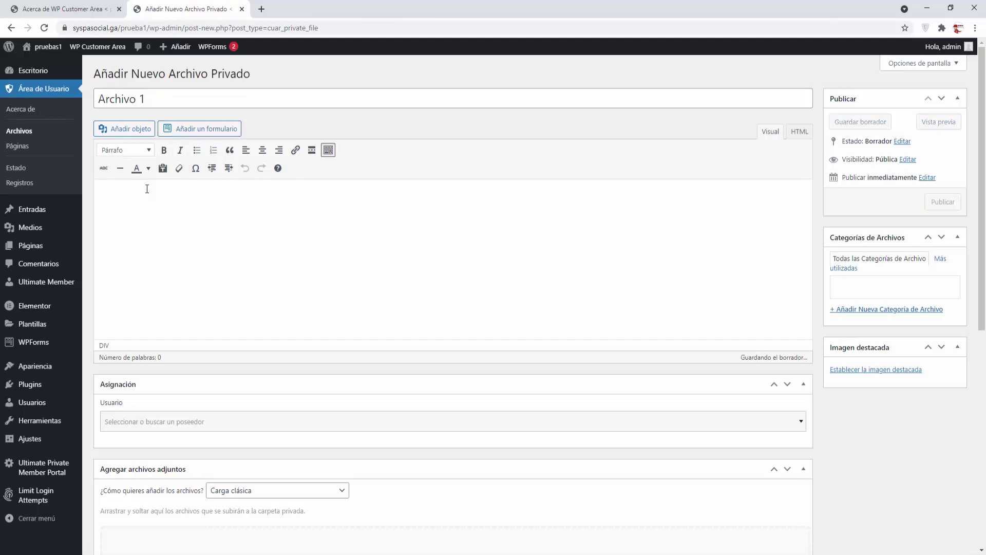
{"action": "left_click", "coordinate": [131, 132]}
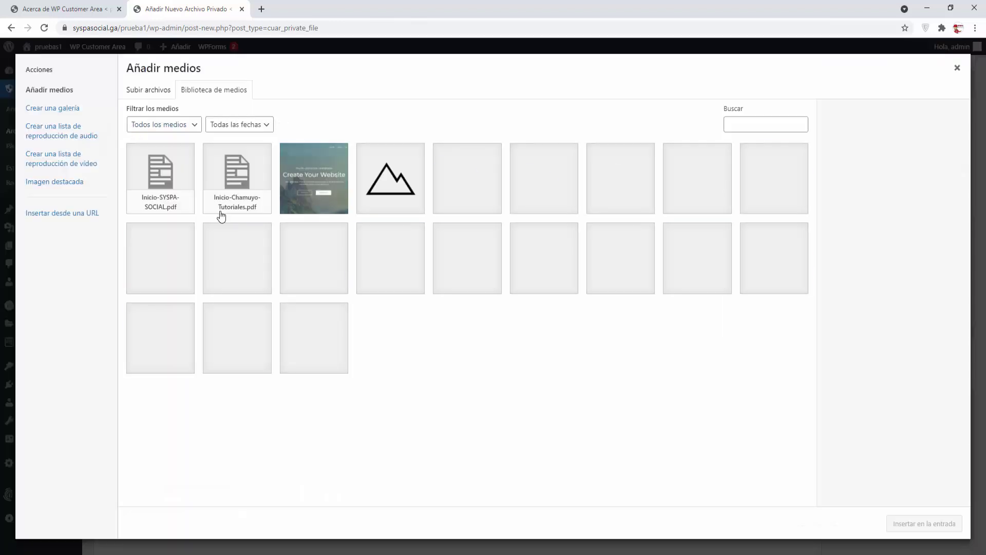
{"action": "left_click", "coordinate": [160, 177]}
{"action": "left_click", "coordinate": [923, 524]}
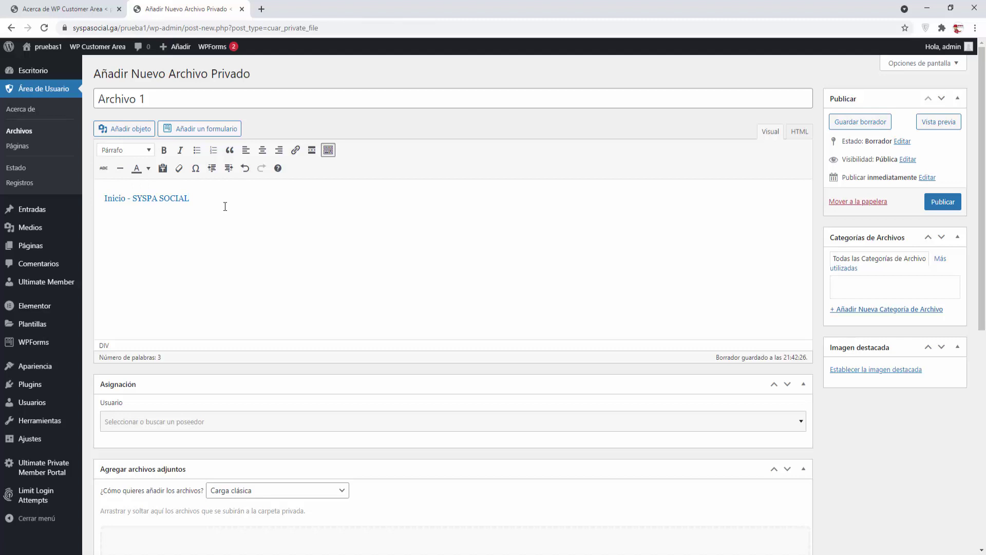
Step: Write 'Aquí te envió este documento.' with corrected spelling and delete the inserted PDF link
{"action": "key", "text": "Return"}
{"action": "type", "text": "Aqui te envio este documento."}
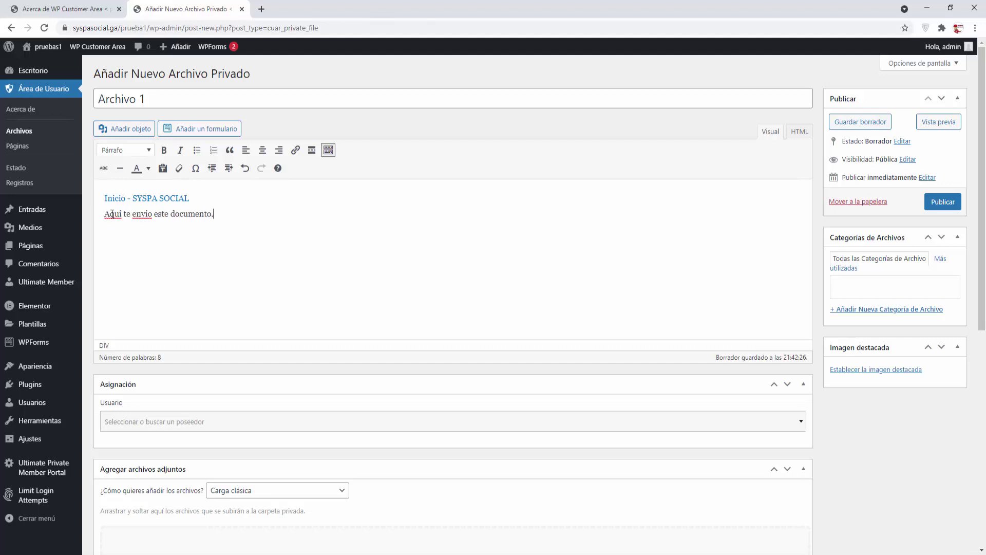
{"action": "right_click", "coordinate": [111, 214]}
{"action": "left_click", "coordinate": [120, 224]}
{"action": "right_click", "coordinate": [137, 217]}
{"action": "left_click", "coordinate": [148, 229]}
{"action": "left_click_drag", "start_coordinate": [189, 198], "coordinate": [103, 198]}
{"action": "key", "text": "Delete"}
{"action": "key", "text": "Delete"}
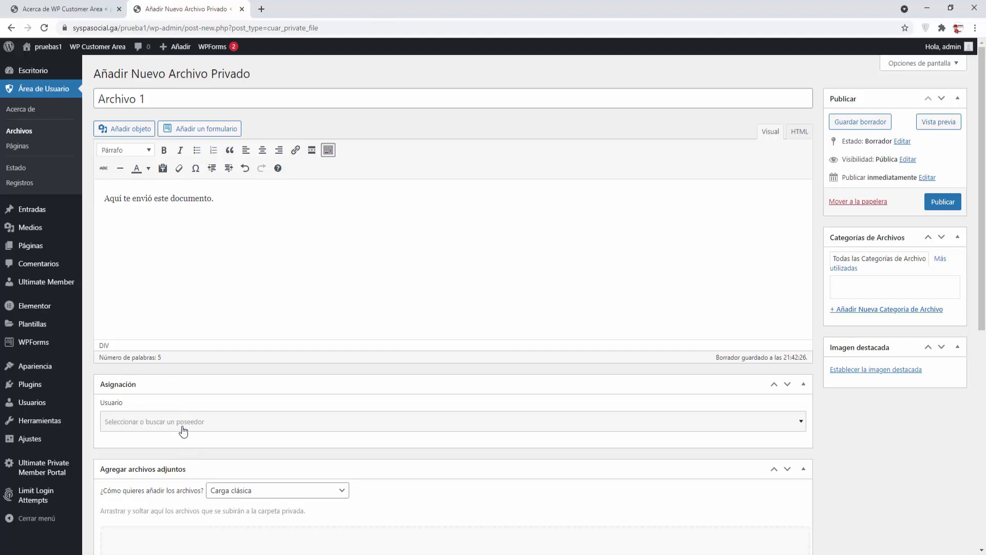
Step: Assign Archivo 1 to the user demo1
{"action": "left_click", "coordinate": [802, 423]}
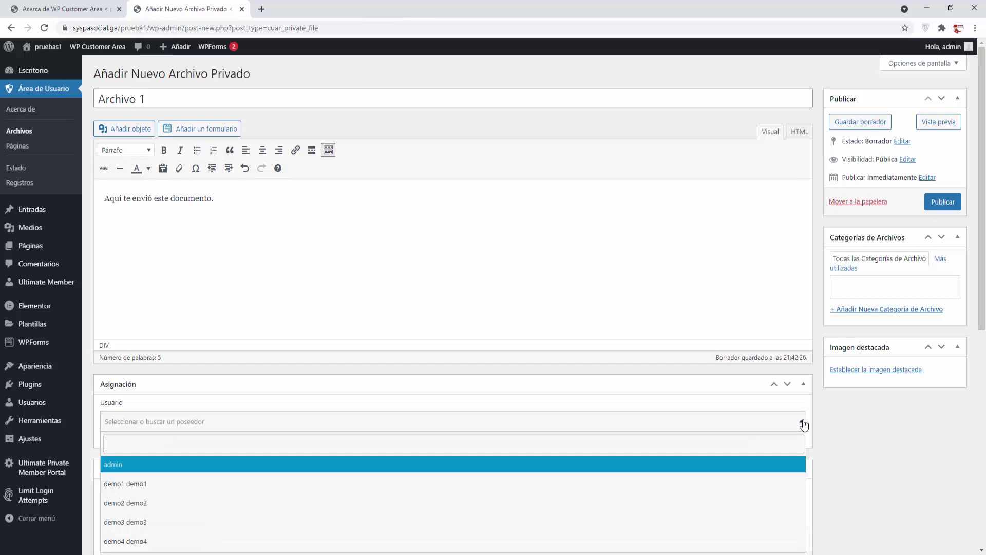
{"action": "type", "text": "demo"}
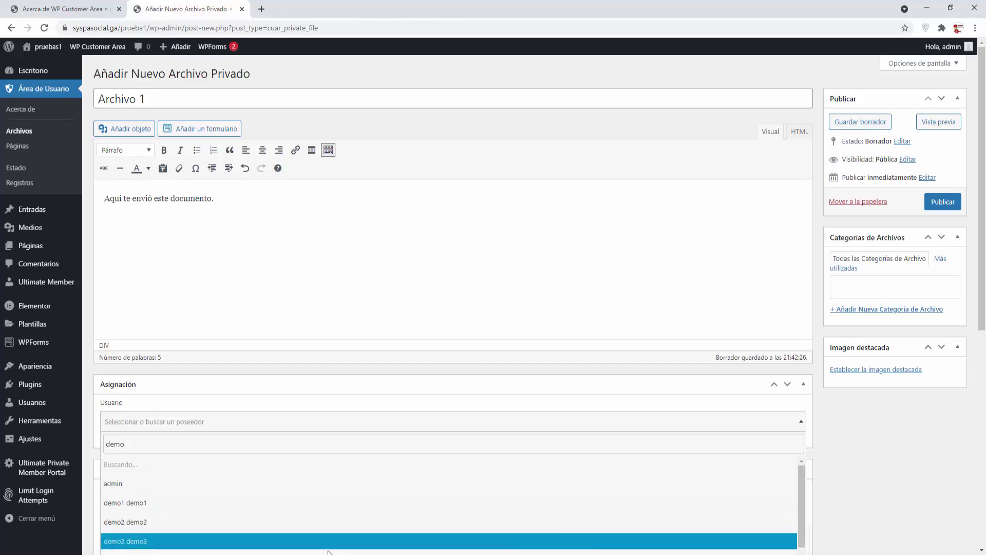
{"action": "left_click", "coordinate": [120, 508]}
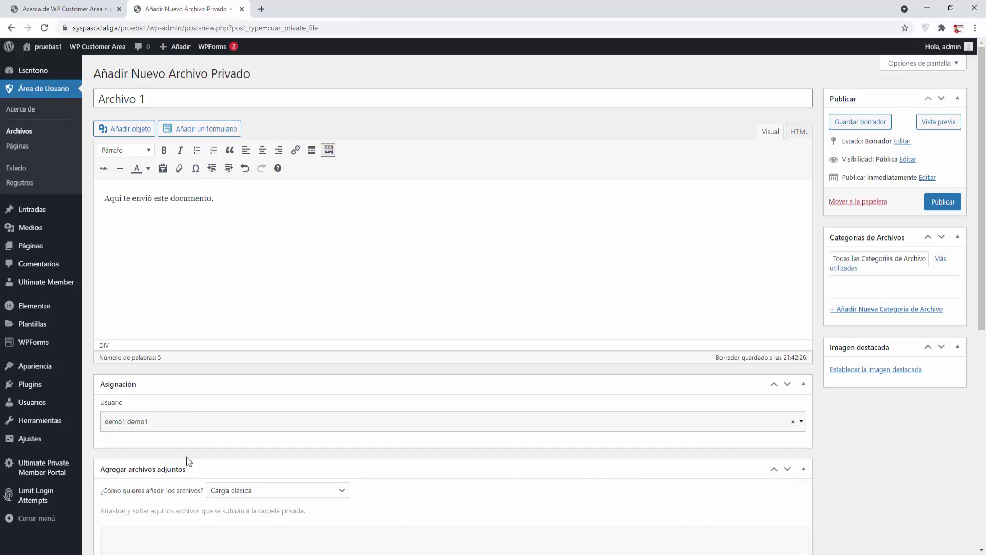
Step: Attach the Inicio - SYSPA SOCIAL.pdf file to Archivo 1
{"action": "scroll", "coordinate": [186, 457], "scroll_direction": "down", "scroll_amount": 3}
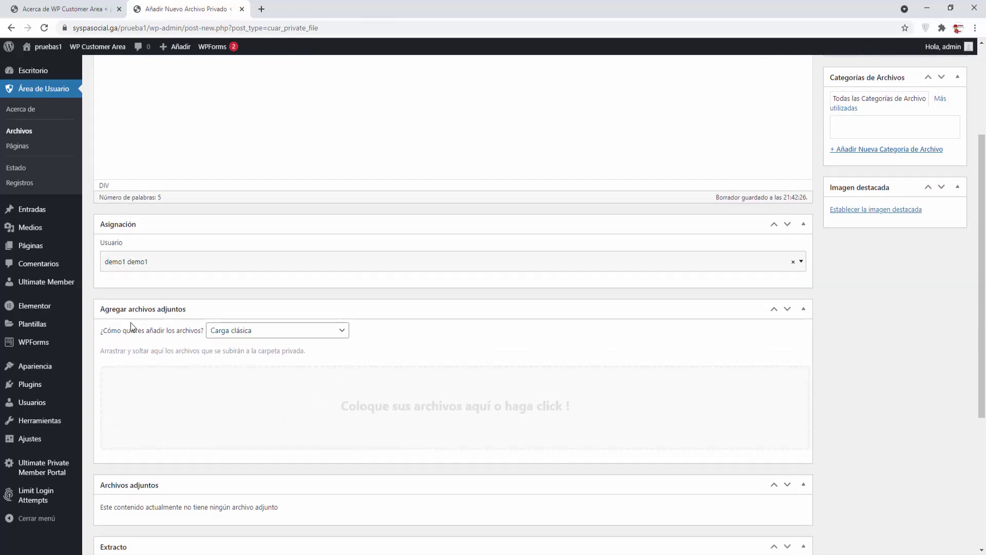
{"action": "left_click", "coordinate": [461, 407]}
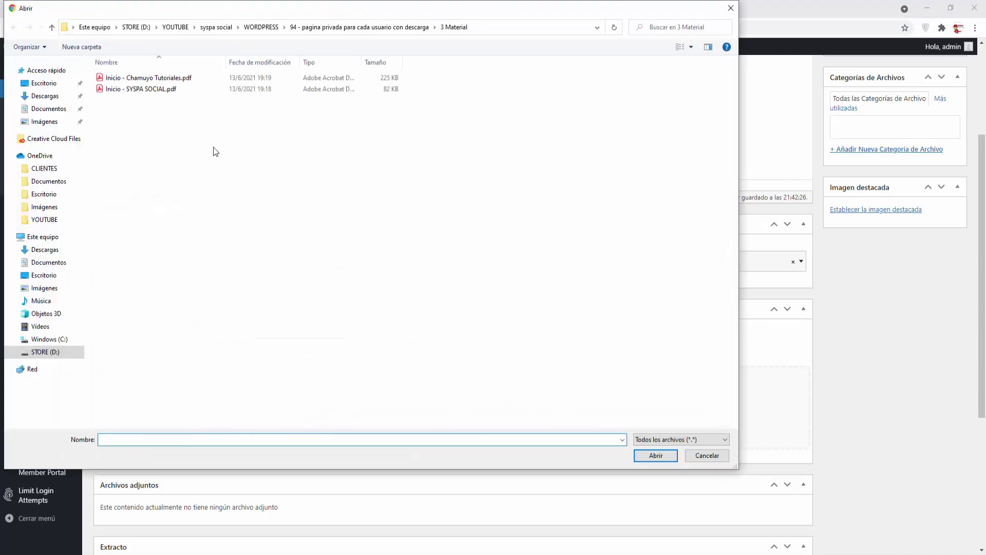
{"action": "double_click", "coordinate": [153, 90]}
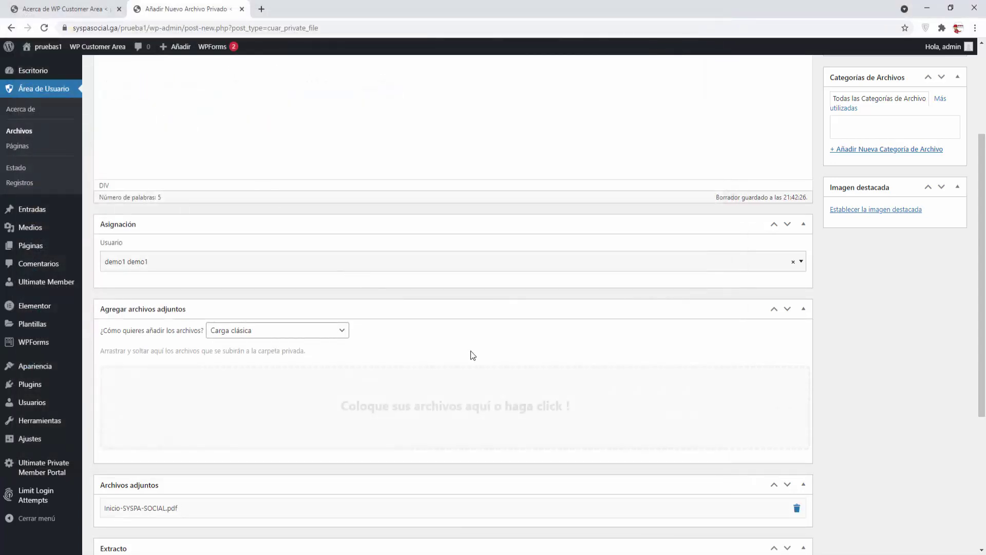
Step: Give Archivo 1 the excerpt 'Esto es un manual.'
{"action": "scroll", "coordinate": [472, 355], "scroll_direction": "down", "scroll_amount": 2}
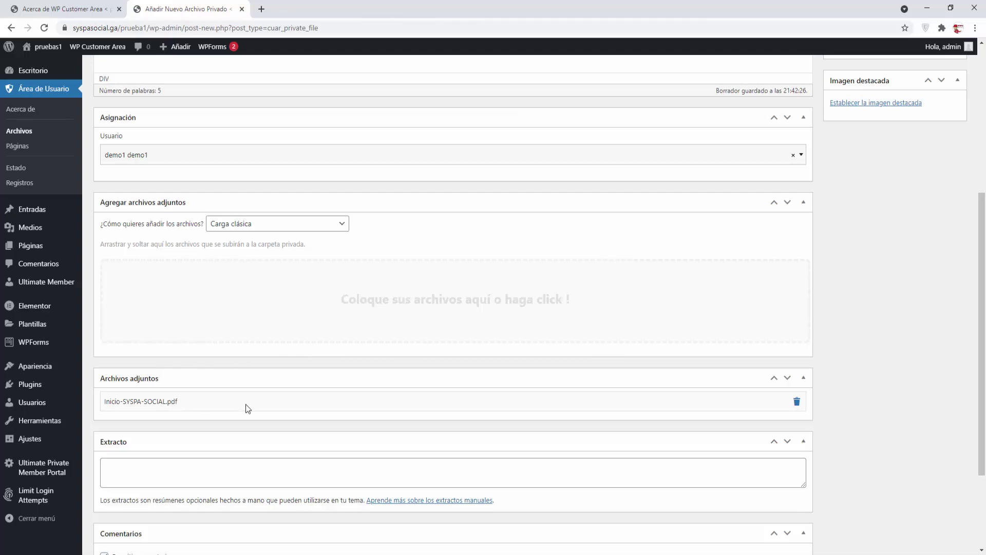
{"action": "scroll", "coordinate": [177, 467], "scroll_direction": "down", "scroll_amount": 2}
{"action": "left_click", "coordinate": [154, 357]}
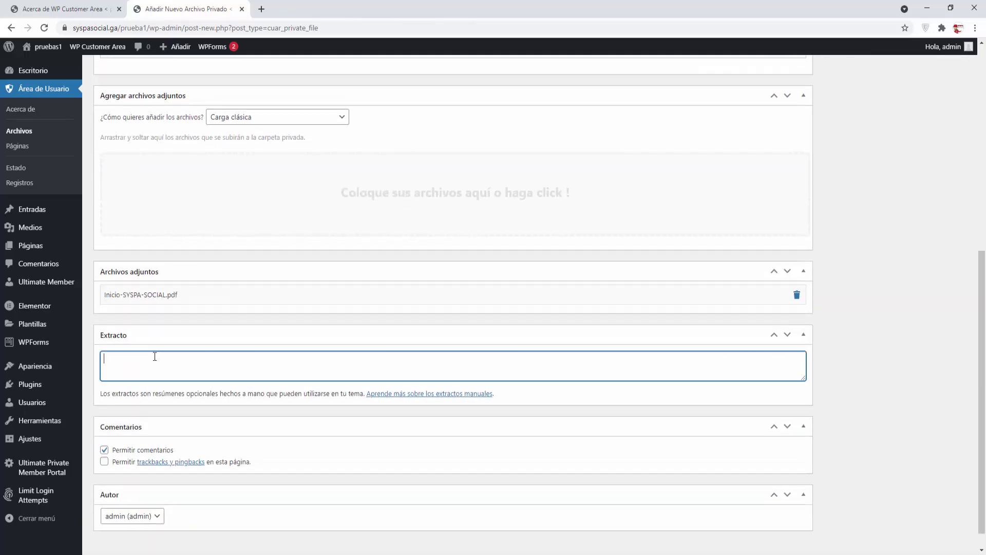
{"action": "type", "text": "Esto es un manual."}
{"action": "scroll", "coordinate": [196, 387], "scroll_direction": "down", "scroll_amount": 1}
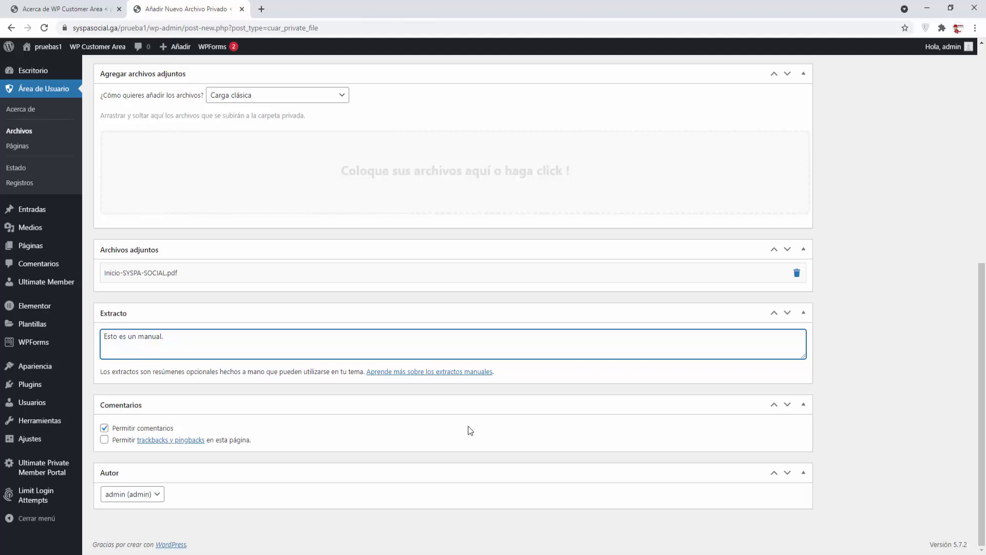
{"action": "scroll", "coordinate": [467, 426], "scroll_direction": "up", "scroll_amount": 8}
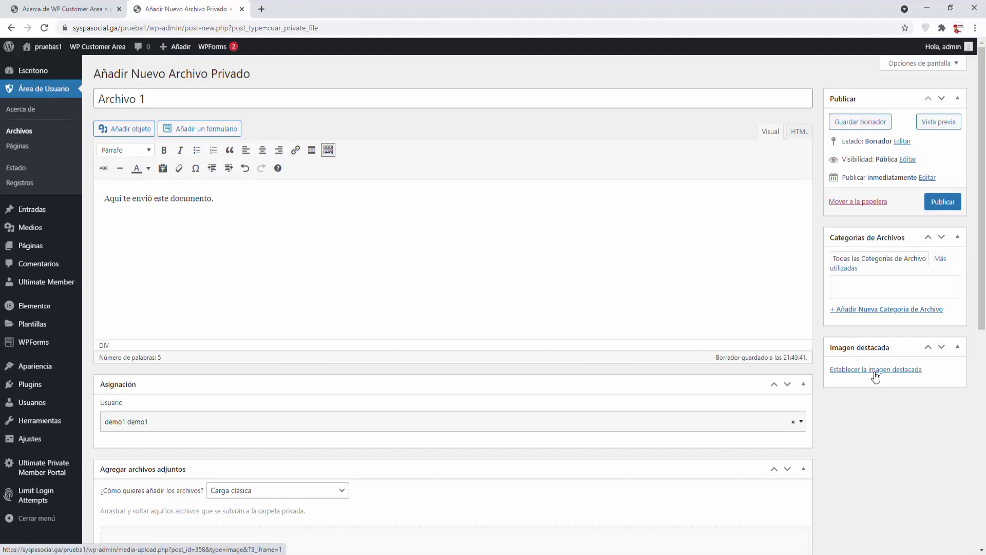
Step: Set the MOUNT logo as Archivo 1's featured image, then start another private file from the Archivos list
{"action": "left_click", "coordinate": [875, 371]}
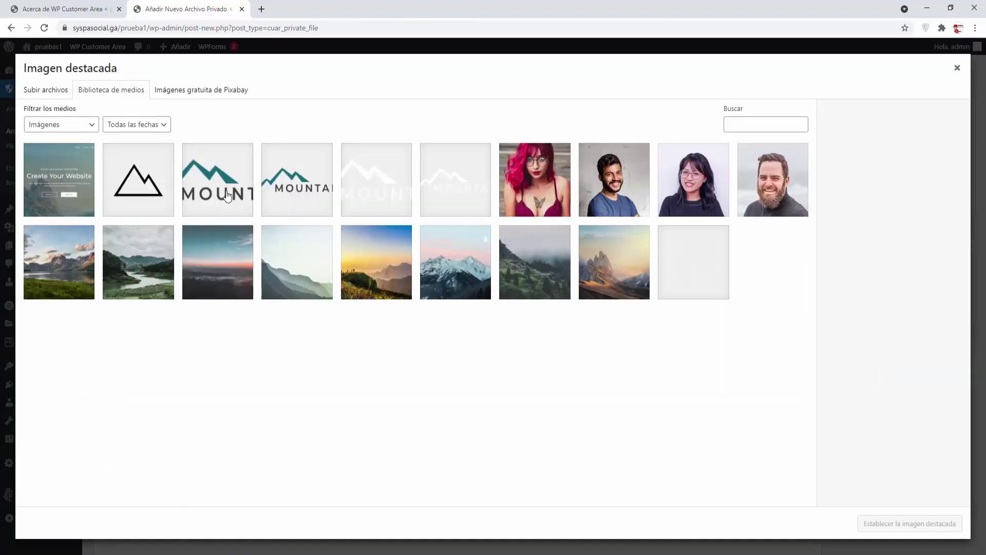
{"action": "left_click", "coordinate": [227, 197]}
{"action": "left_click", "coordinate": [905, 524]}
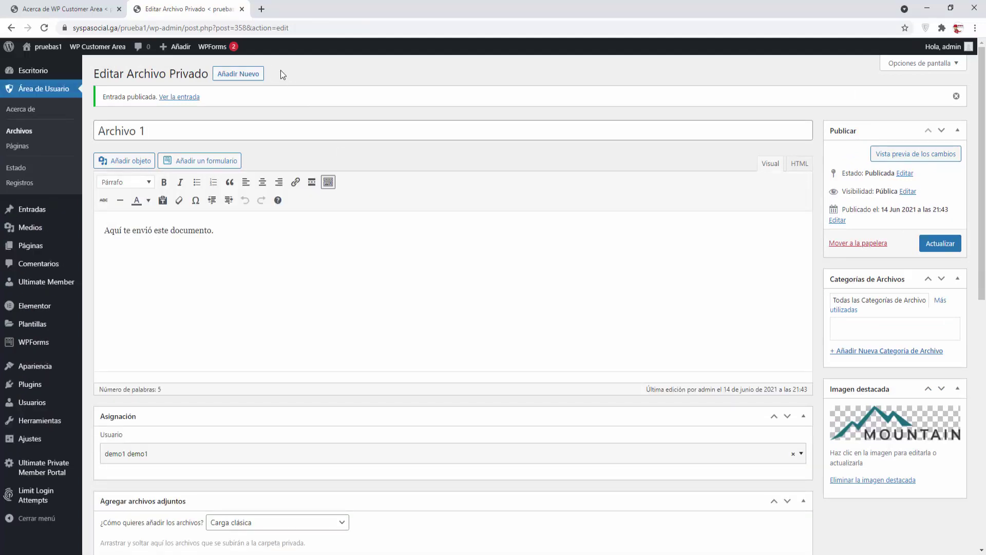
{"action": "left_click", "coordinate": [19, 131]}
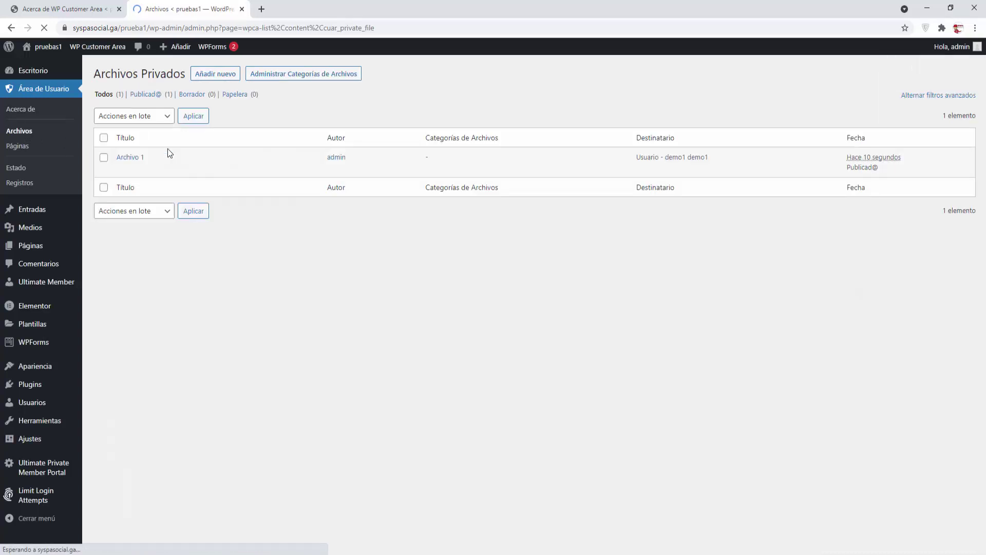
{"action": "left_click", "coordinate": [222, 77]}
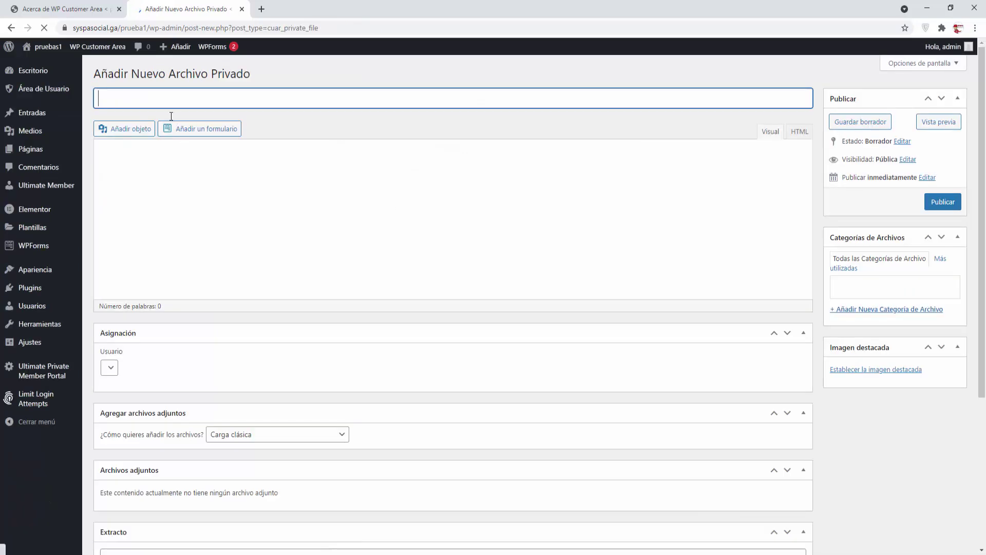
Step: Title the file 'Archivo 2', write 'Te envio el archivo', and assign it to demo2
{"action": "type", "text": "Archivo 2"}
{"action": "left_click", "coordinate": [184, 211]}
{"action": "type", "text": "Te "}
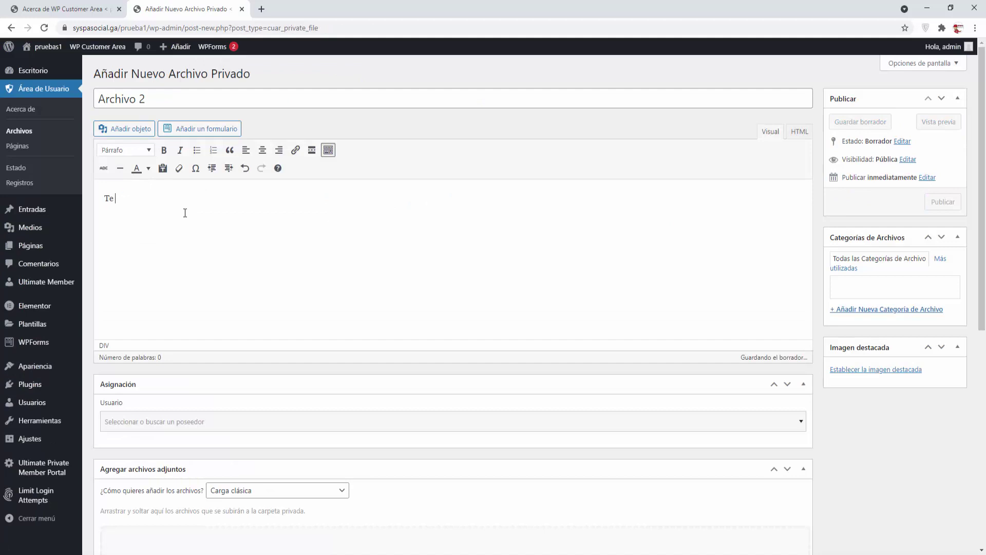
{"action": "type", "text": "envio el archivo."}
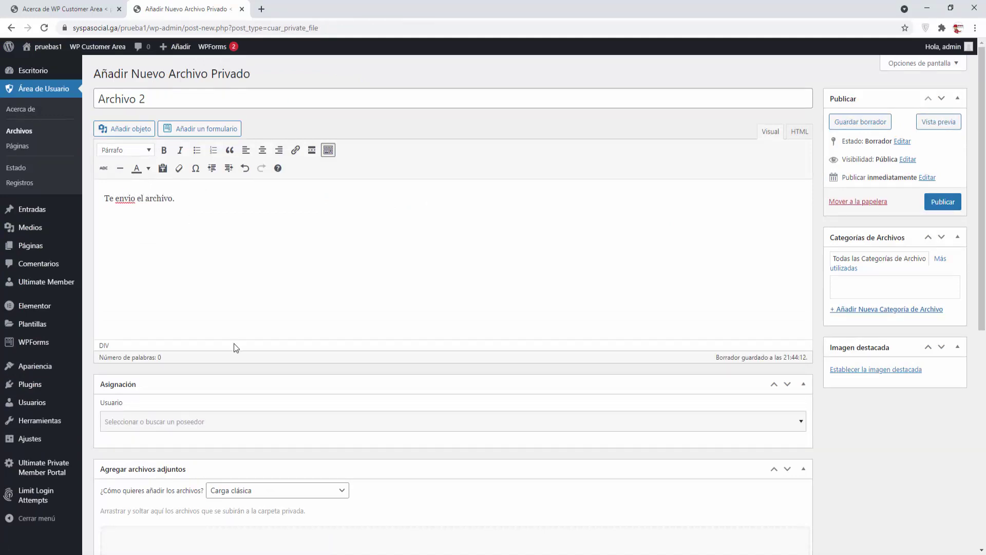
{"action": "left_click", "coordinate": [234, 429]}
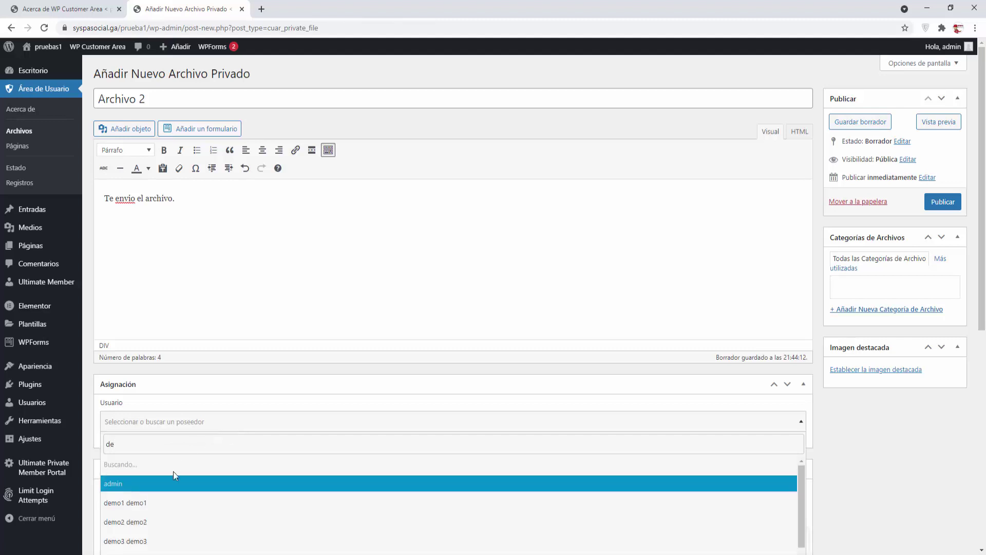
{"action": "left_click", "coordinate": [168, 521]}
Step: Attach Inicio - Chamuyo Tutoriales.pdf to Archivo 2
{"action": "scroll", "coordinate": [273, 436], "scroll_direction": "down", "scroll_amount": 3}
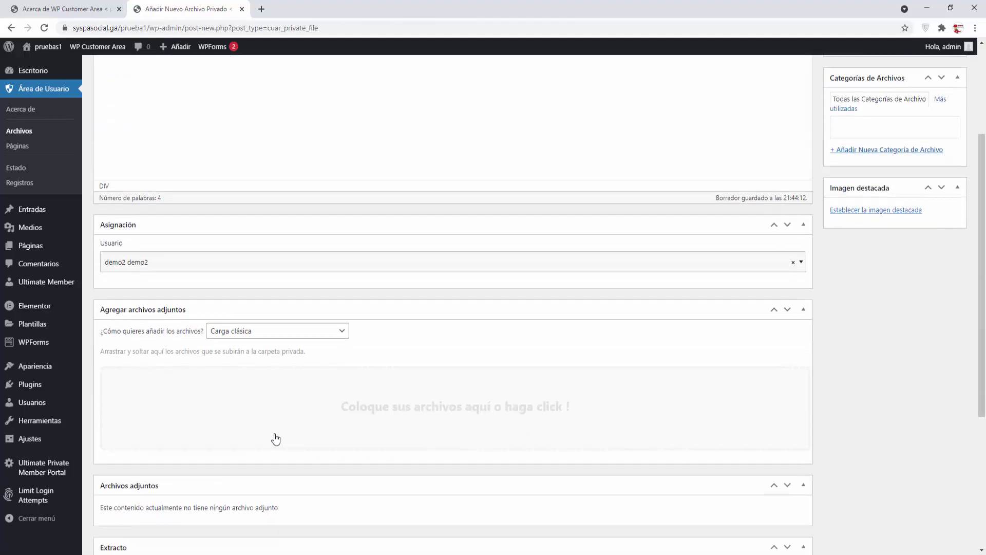
{"action": "left_click", "coordinate": [433, 406]}
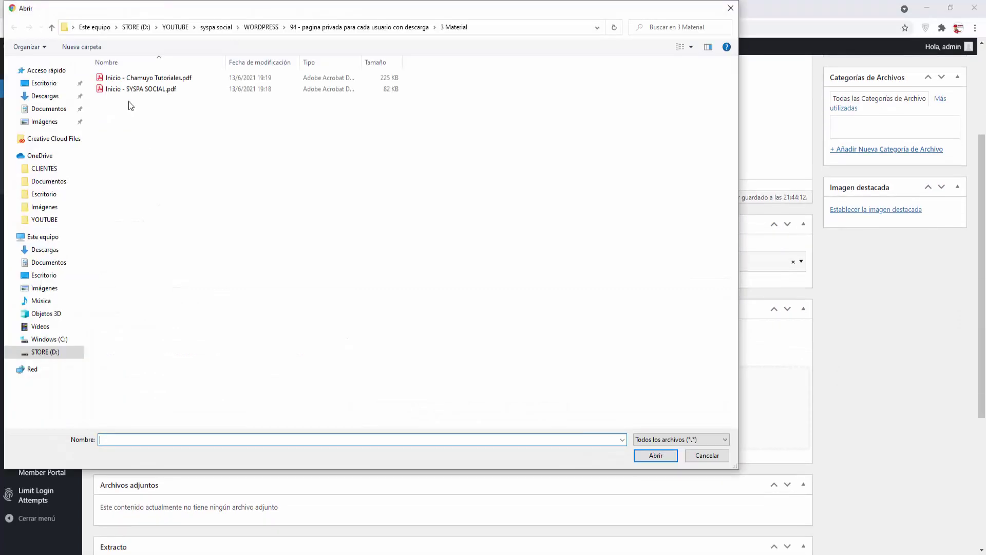
{"action": "left_click", "coordinate": [157, 80]}
{"action": "left_click", "coordinate": [655, 454]}
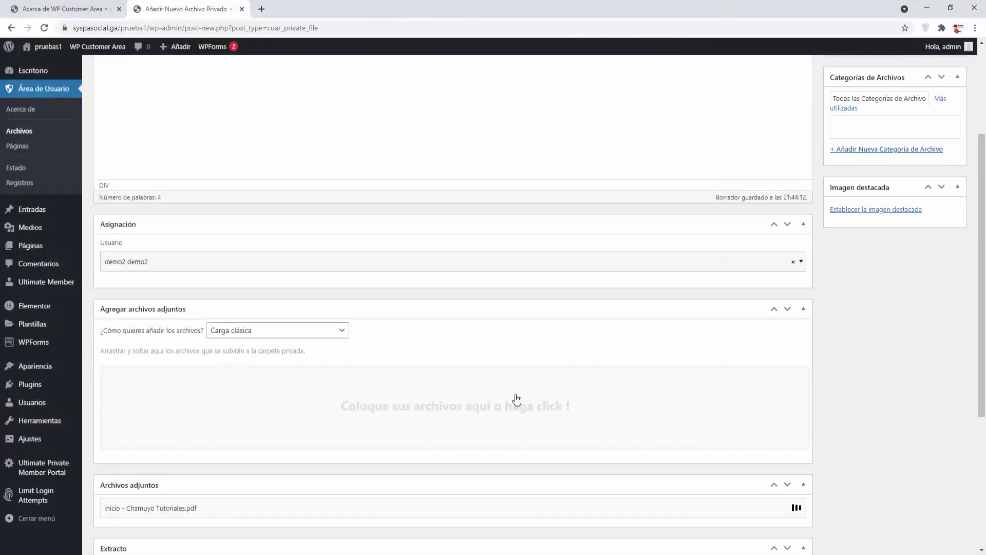
Step: Add the excerpt 'Manual de uso.' and publish Archivo 2
{"action": "scroll", "coordinate": [516, 398], "scroll_direction": "down", "scroll_amount": 3}
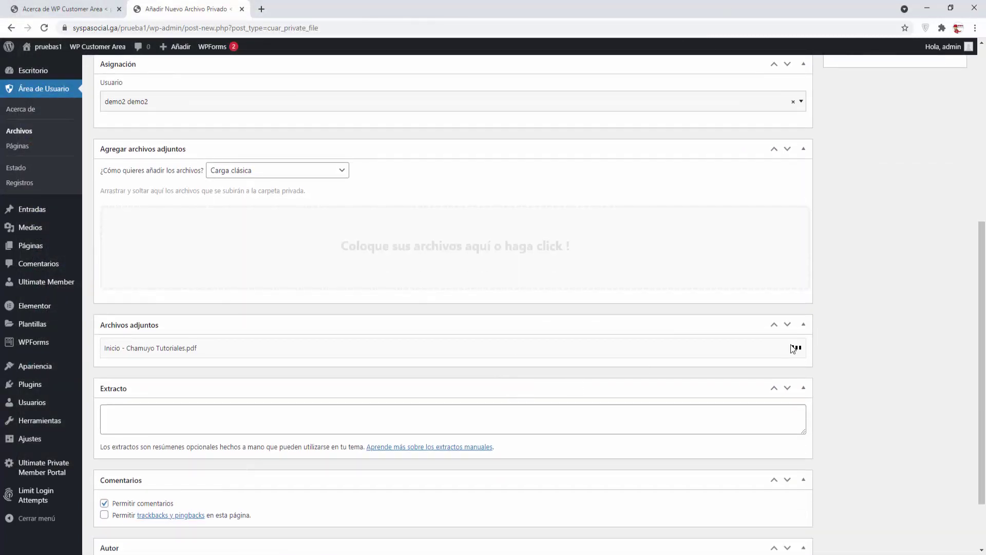
{"action": "left_click", "coordinate": [204, 417]}
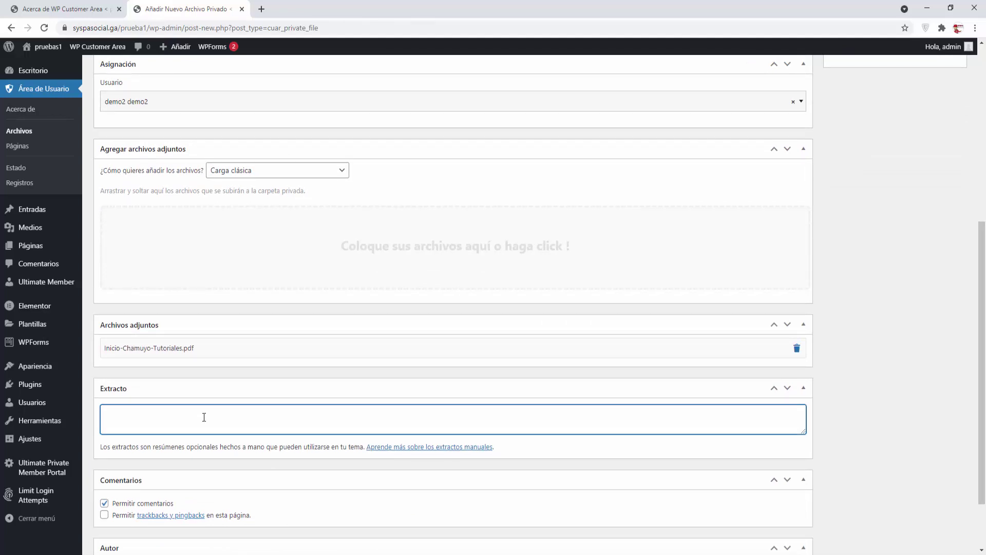
{"action": "type", "text": "Manual de uso. de uao."}
{"action": "scroll", "coordinate": [220, 477], "scroll_direction": "down", "scroll_amount": 2}
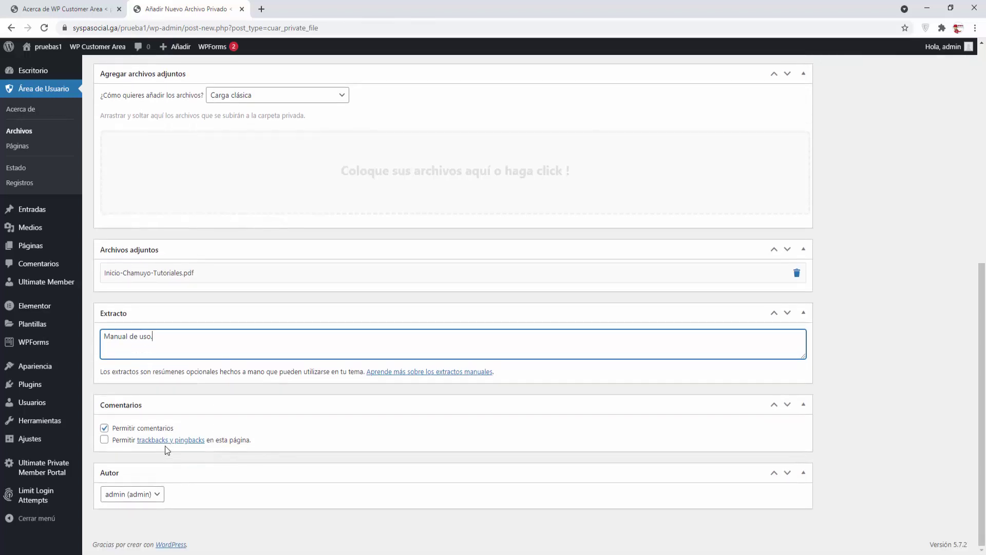
{"action": "scroll", "coordinate": [516, 412], "scroll_direction": "up", "scroll_amount": 7}
{"action": "scroll", "coordinate": [516, 417], "scroll_direction": "up", "scroll_amount": 1}
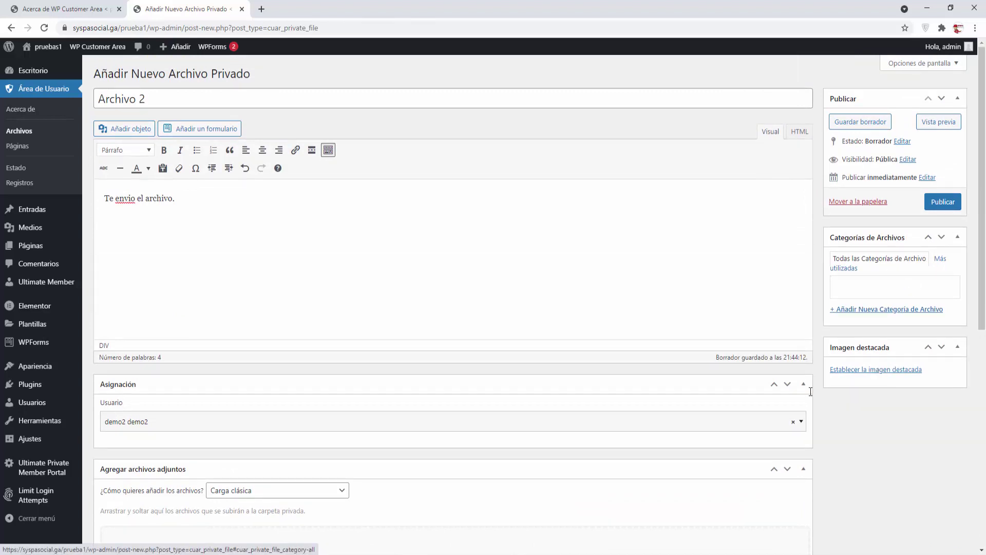
{"action": "left_click", "coordinate": [944, 201]}
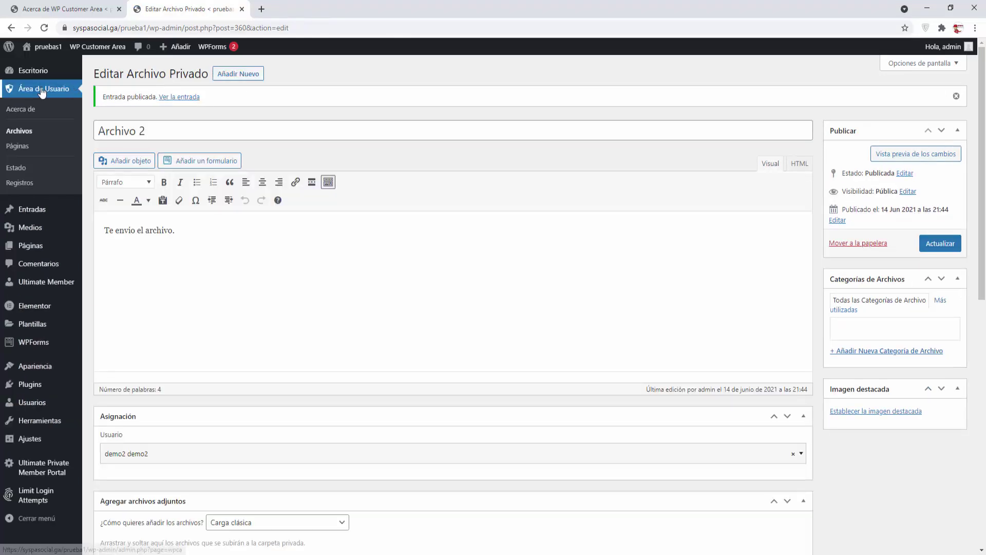
Step: Start a new private page titled 'Pagina 1' with the text 'Esta es la pagina 1'
{"action": "left_click", "coordinate": [15, 148]}
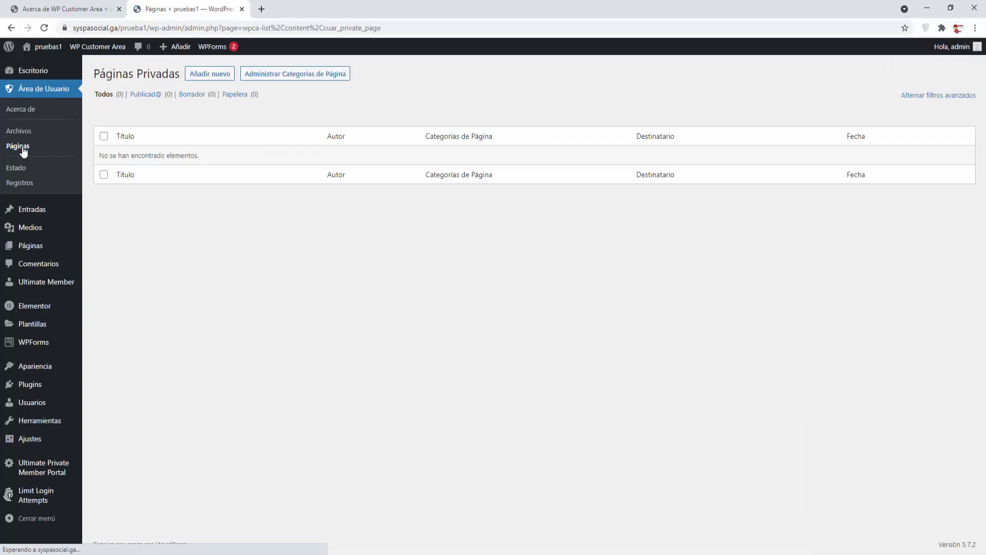
{"action": "left_click", "coordinate": [210, 74]}
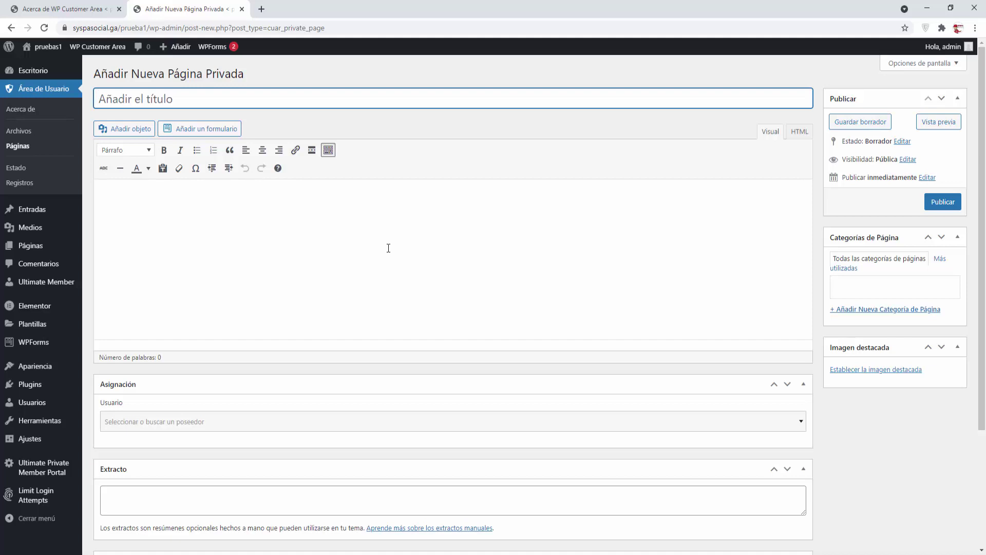
{"action": "type", "text": "Pagina 1"}
{"action": "left_click", "coordinate": [319, 227]}
{"action": "type", "text": "Esta es"}
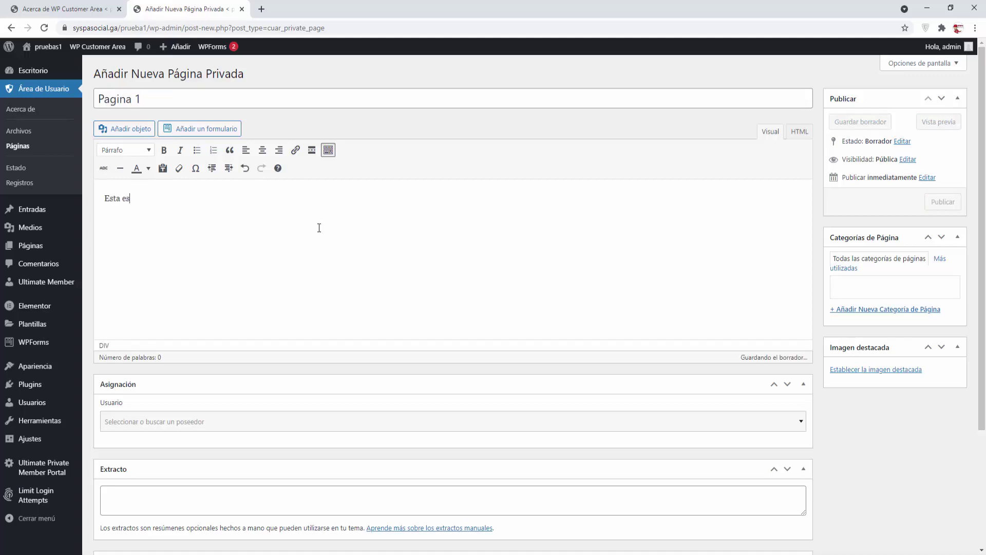
{"action": "type", "text": " la pagina 1"}
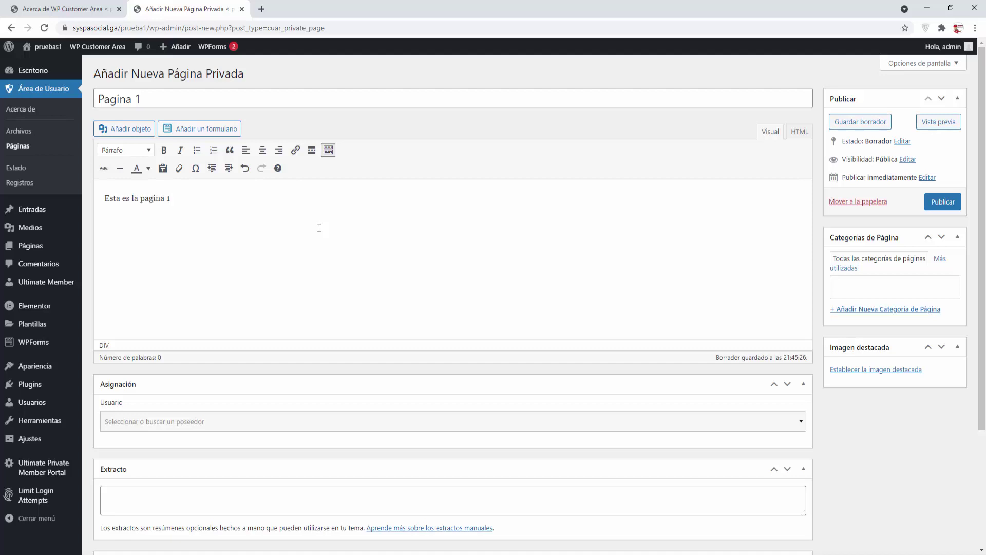
Step: Insert the sunrise mountain photo into the page body
{"action": "left_click", "coordinate": [128, 128]}
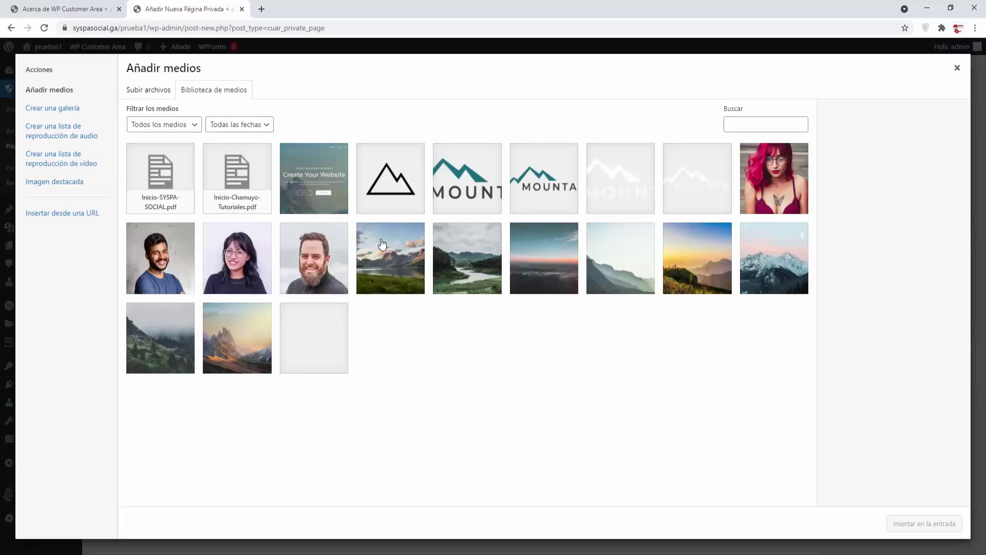
{"action": "left_click", "coordinate": [705, 263]}
{"action": "left_click", "coordinate": [899, 524]}
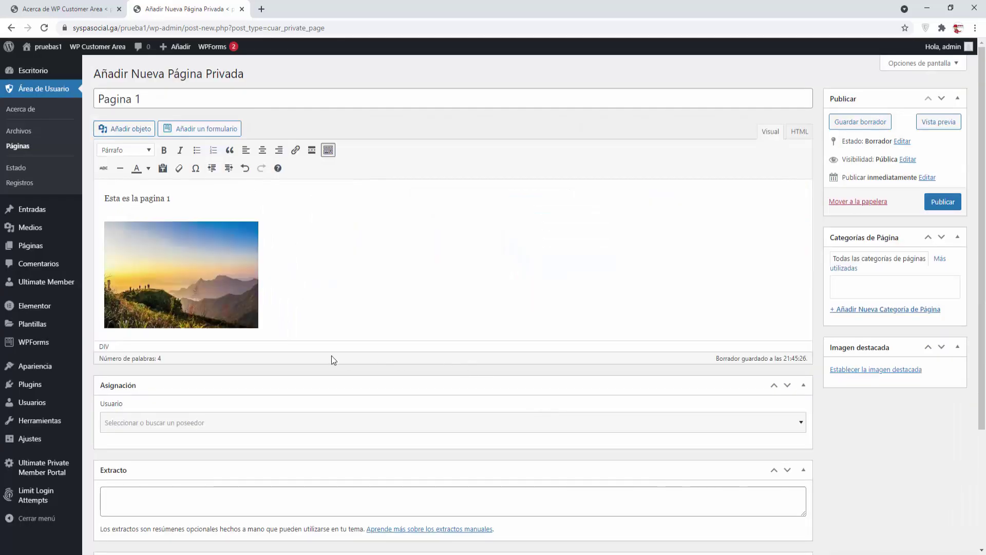
Step: Assign Pagina 1 to the user demo1
{"action": "scroll", "coordinate": [331, 356], "scroll_direction": "down", "scroll_amount": 2}
{"action": "left_click", "coordinate": [198, 324]}
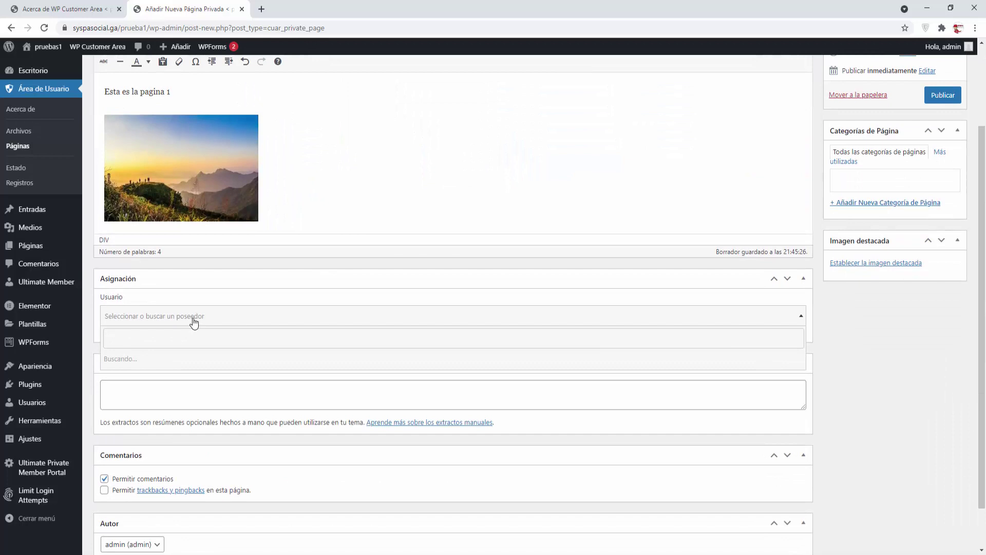
{"action": "type", "text": "de"}
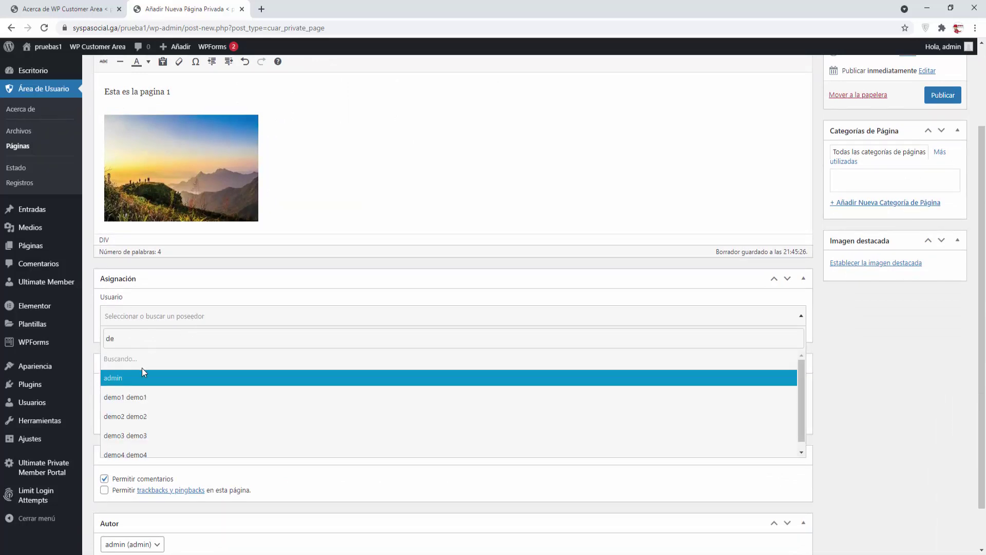
{"action": "left_click", "coordinate": [138, 398]}
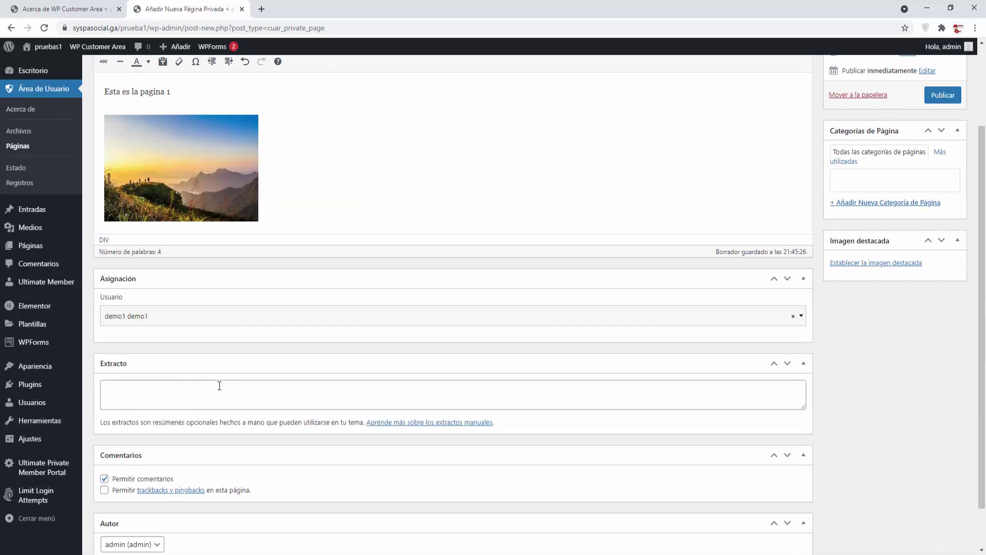
Step: Set the sunrise mountain photo as featured image, publish Pagina 1, and return to private pages
{"action": "scroll", "coordinate": [212, 390], "scroll_direction": "down", "scroll_amount": 1}
{"action": "scroll", "coordinate": [451, 318], "scroll_direction": "up", "scroll_amount": 3}
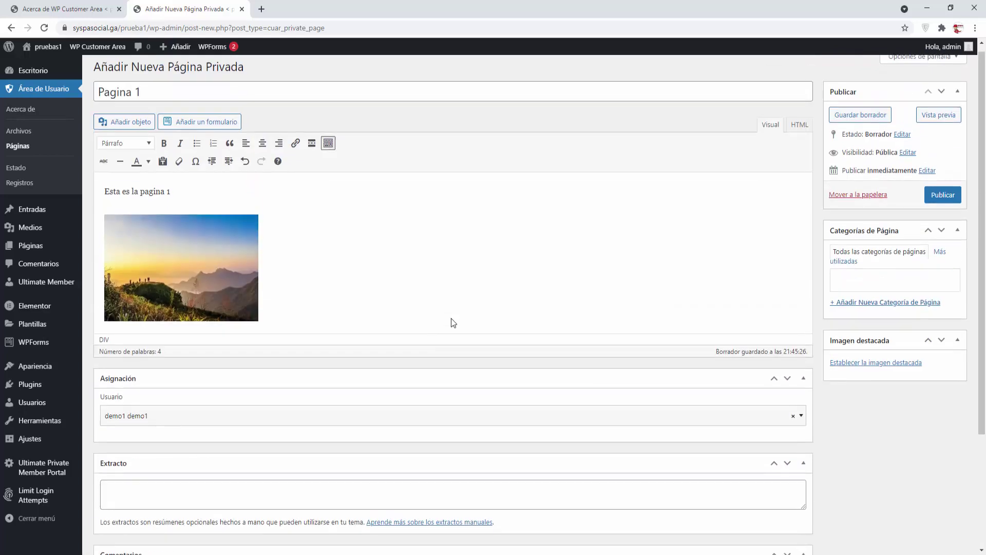
{"action": "left_click", "coordinate": [906, 372]}
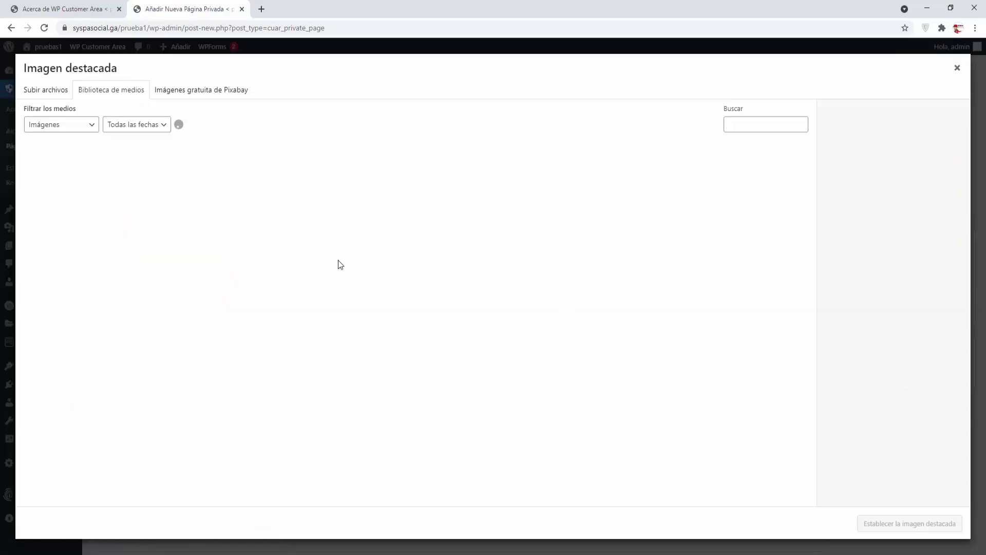
{"action": "left_click", "coordinate": [362, 267]}
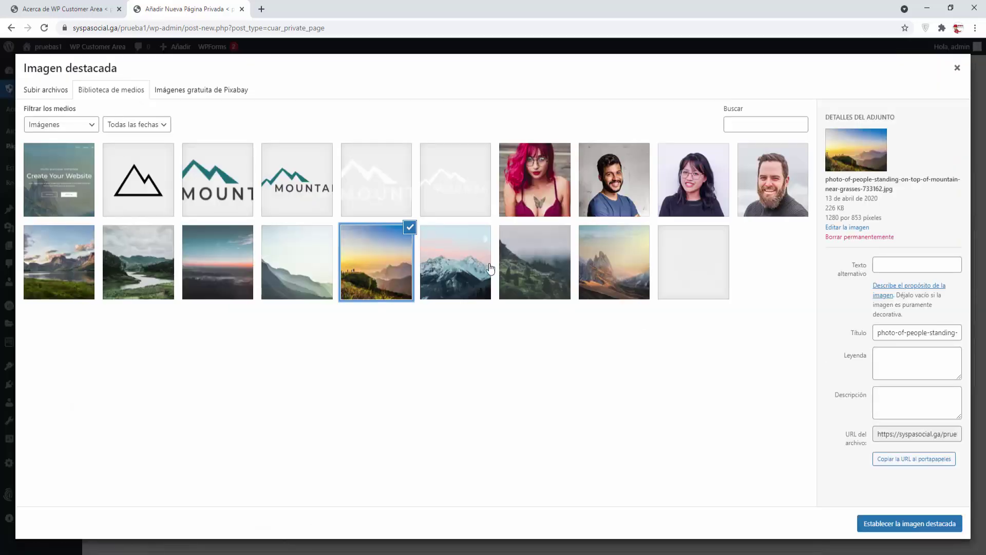
{"action": "left_click", "coordinate": [909, 523]}
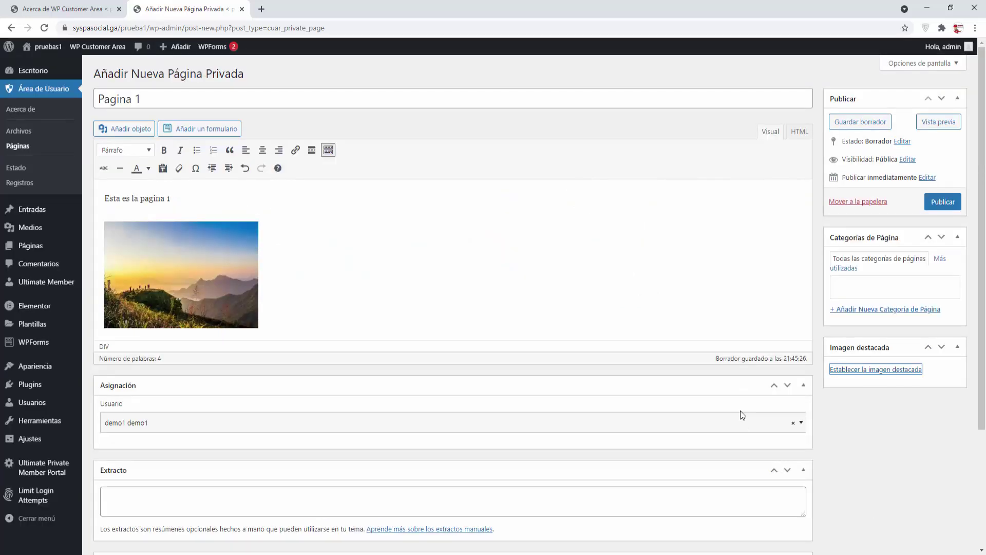
{"action": "left_click", "coordinate": [943, 202]}
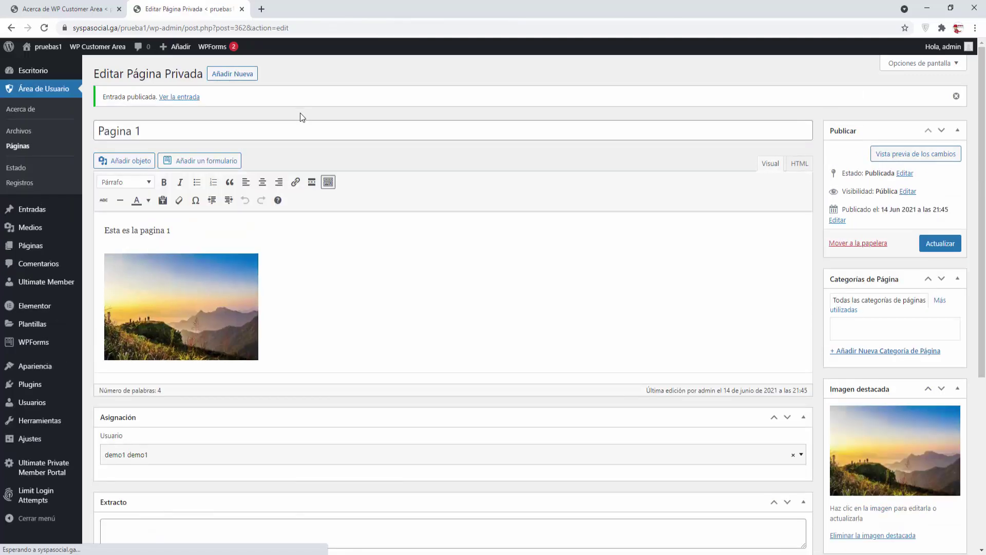
{"action": "left_click", "coordinate": [18, 147]}
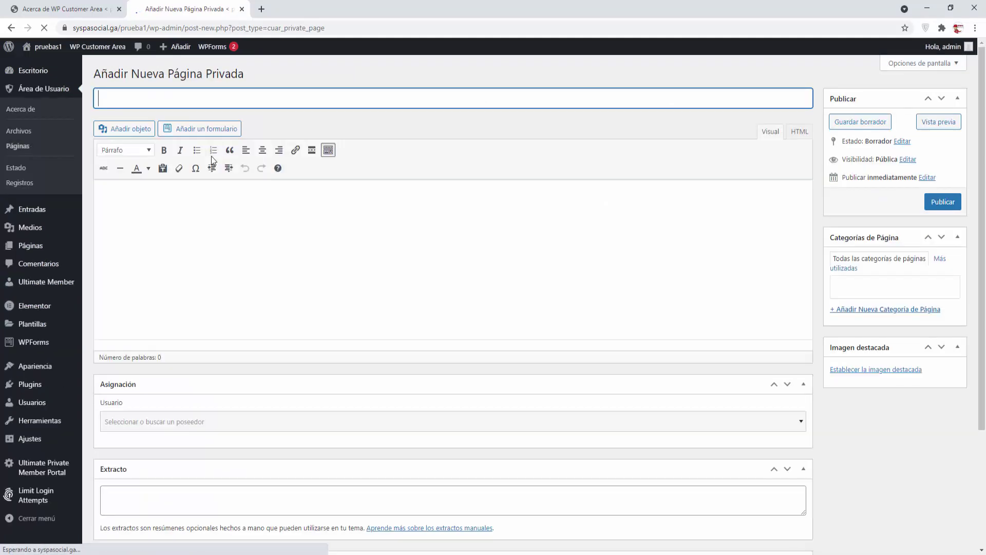
Step: Title the new page 'Pagina 2', write 'texto', and insert the mountain-and-lake image
{"action": "type", "text": "Pagina"}
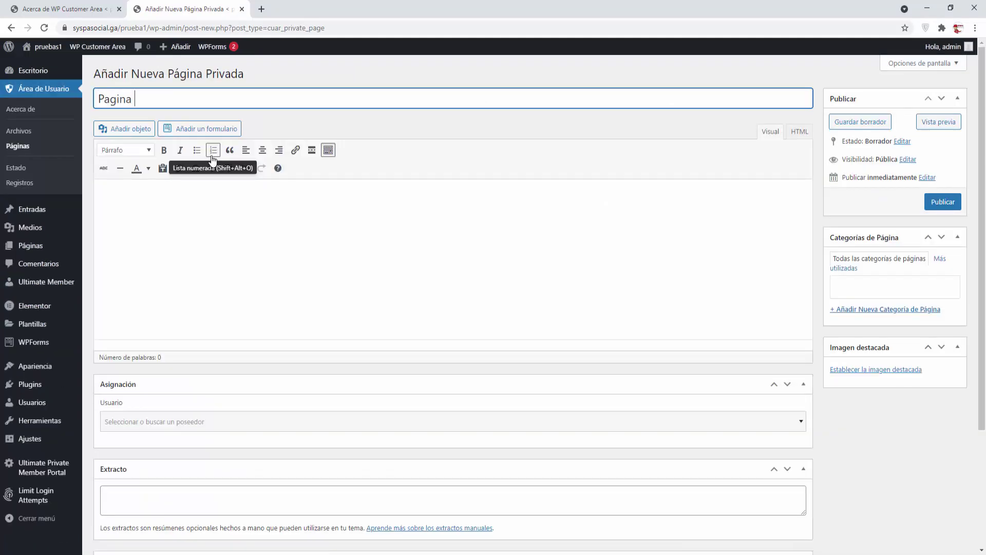
{"action": "type", "text": " 2"}
{"action": "left_click", "coordinate": [198, 214]}
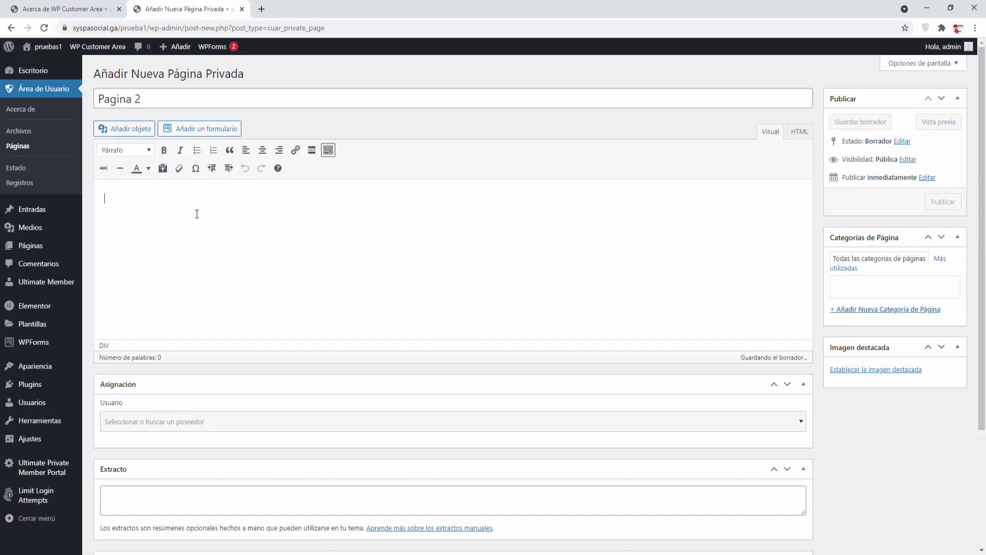
{"action": "type", "text": "texto 2"}
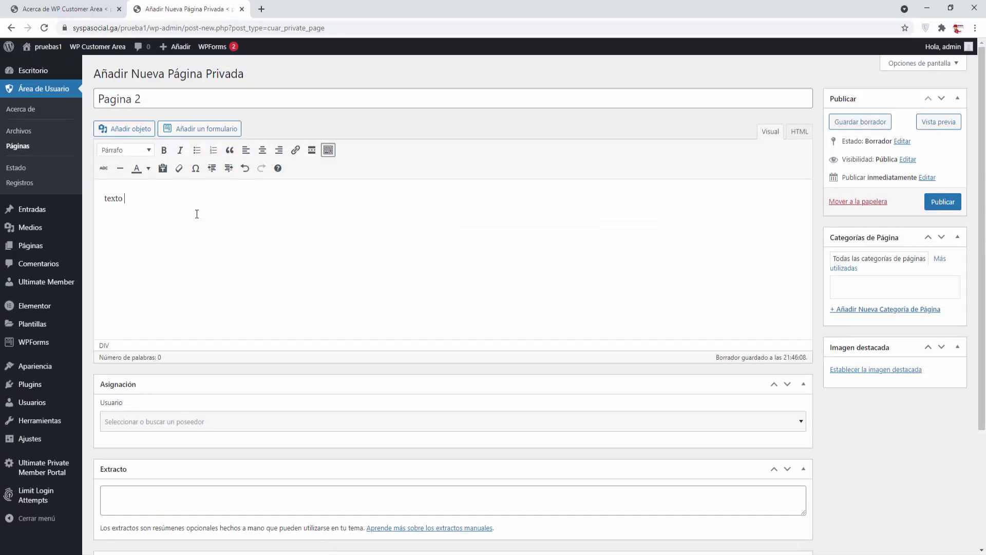
{"action": "left_click", "coordinate": [126, 129]}
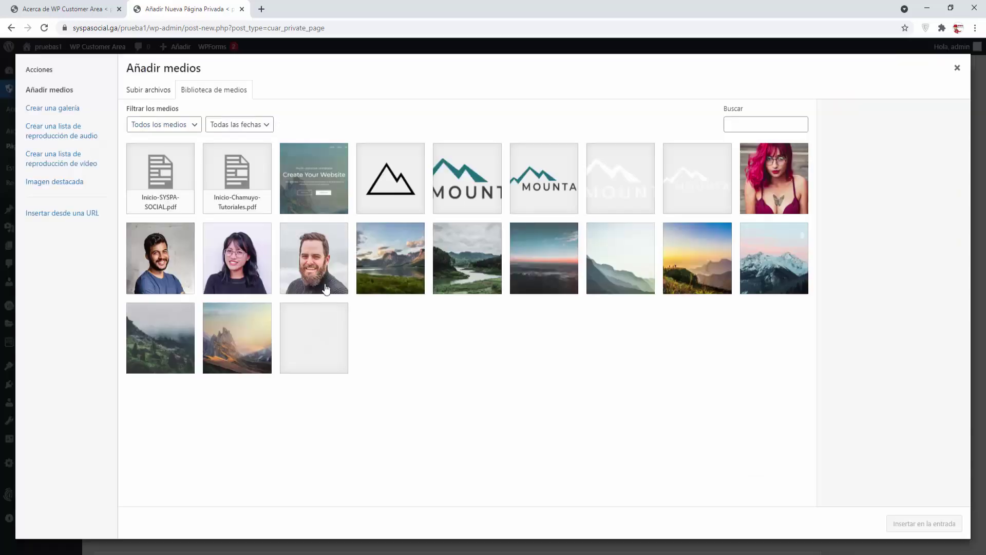
{"action": "left_click", "coordinate": [391, 287]}
{"action": "left_click", "coordinate": [904, 522]}
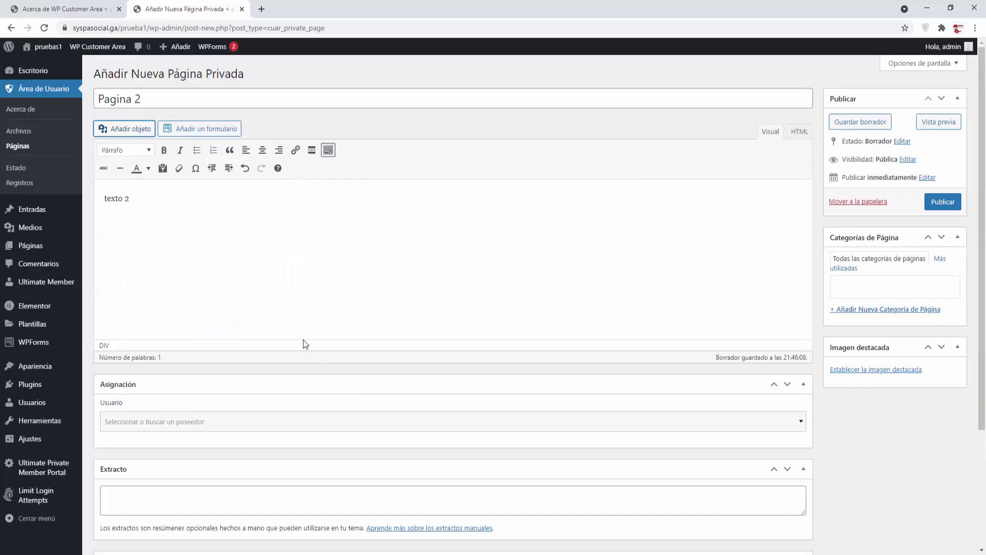
Step: Make demo2 the owner of Pagina 2
{"action": "left_click", "coordinate": [225, 422]}
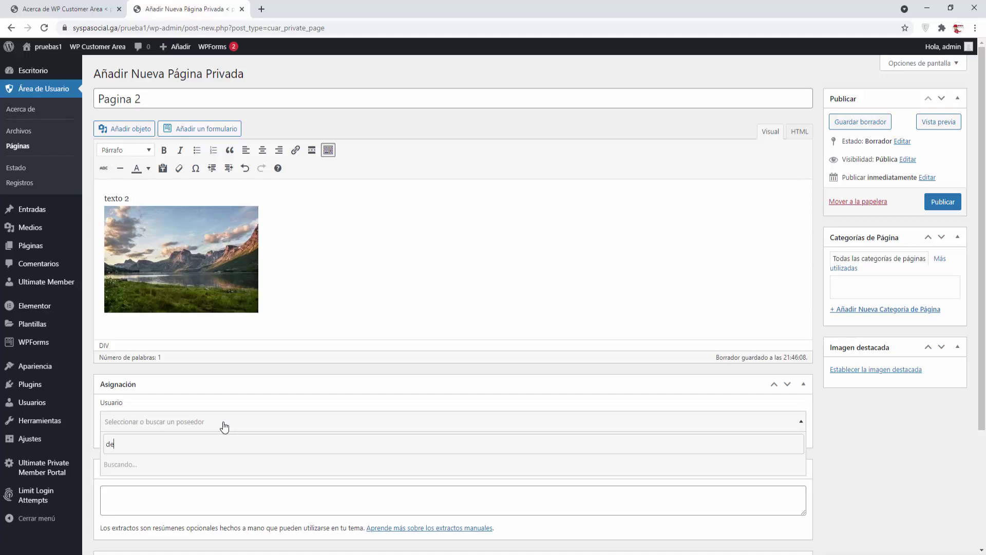
{"action": "left_click", "coordinate": [136, 480]}
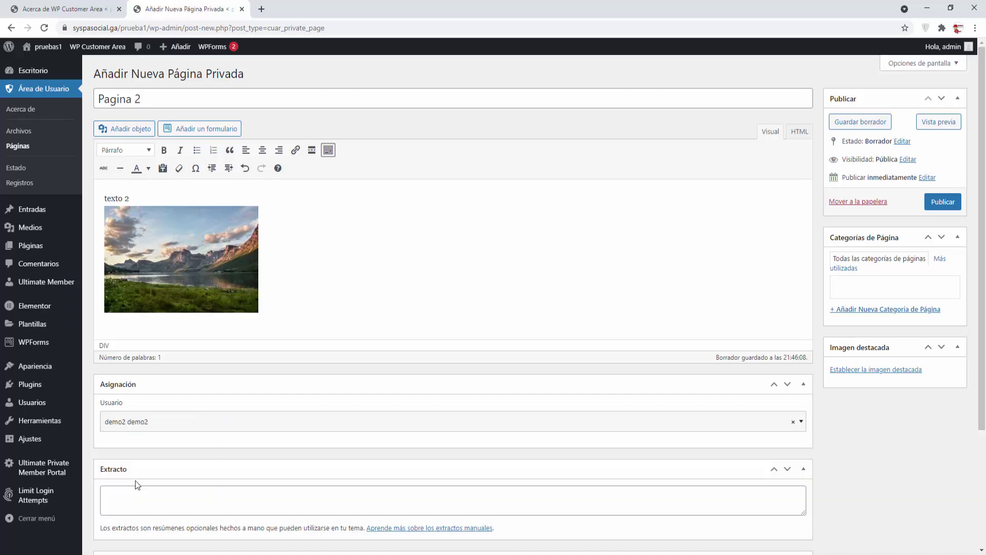
{"action": "scroll", "coordinate": [264, 424], "scroll_direction": "down", "scroll_amount": 4}
{"action": "scroll", "coordinate": [266, 424], "scroll_direction": "up", "scroll_amount": 4}
Step: Set the mountain-and-lake image as featured image, publish Pagina 2, and close its tab
{"action": "left_click", "coordinate": [855, 369]}
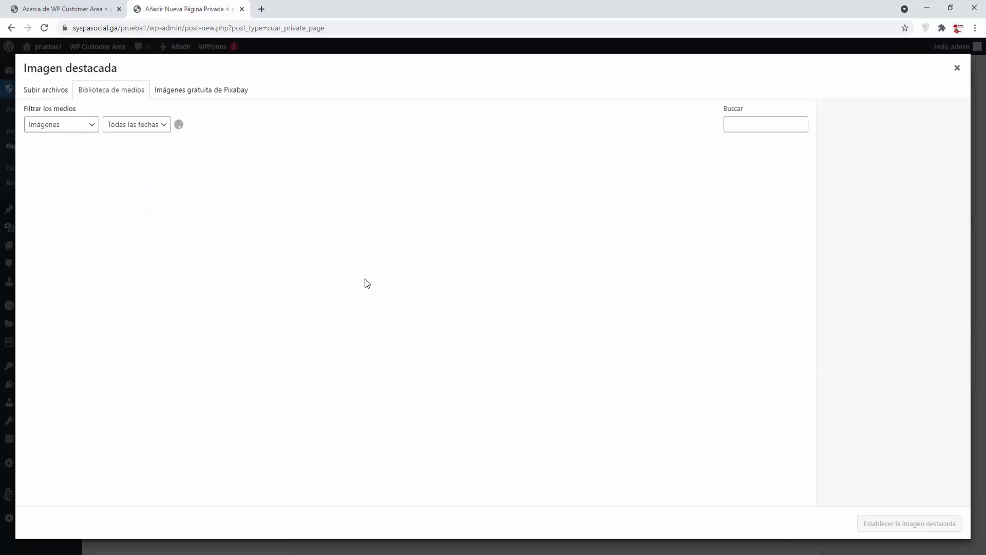
{"action": "left_click", "coordinate": [63, 270]}
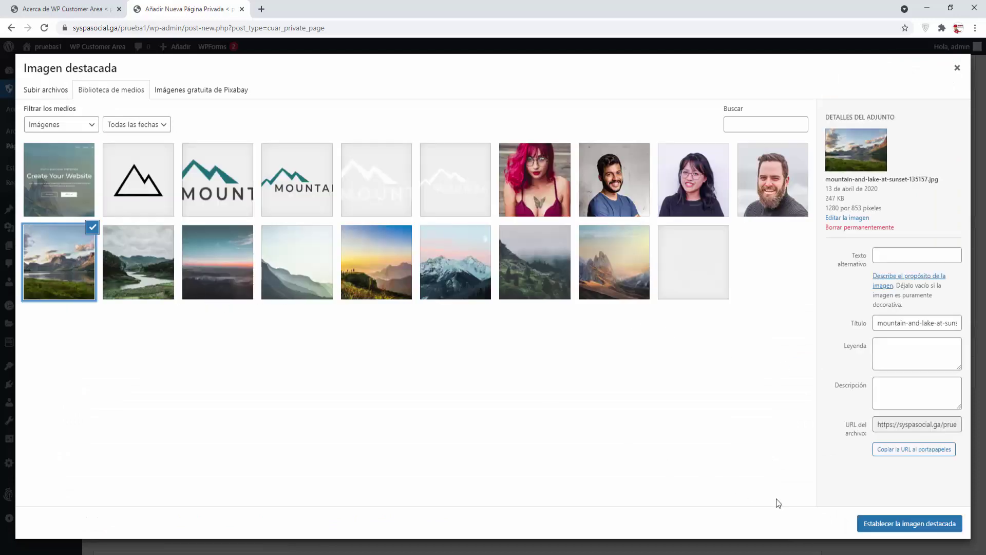
{"action": "left_click", "coordinate": [869, 524]}
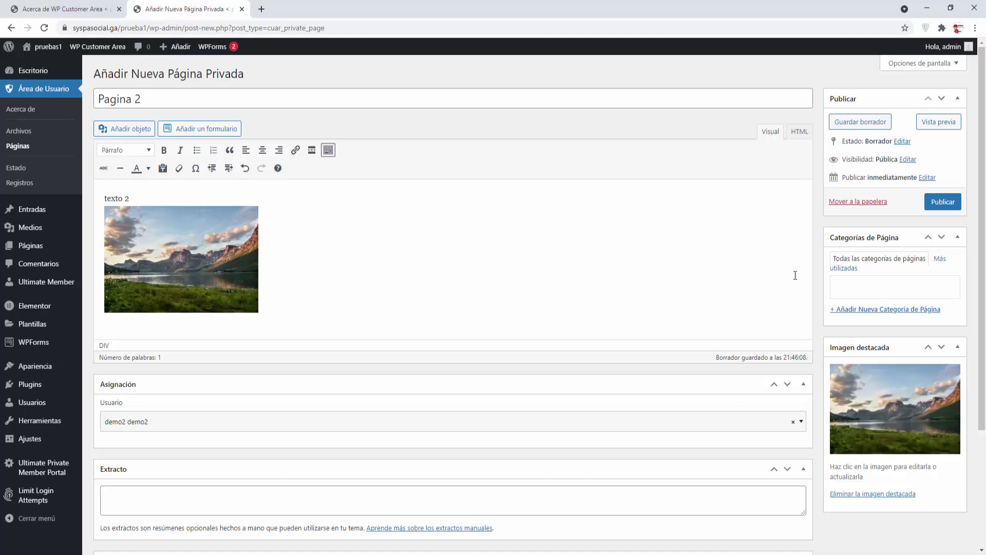
{"action": "left_click", "coordinate": [942, 202]}
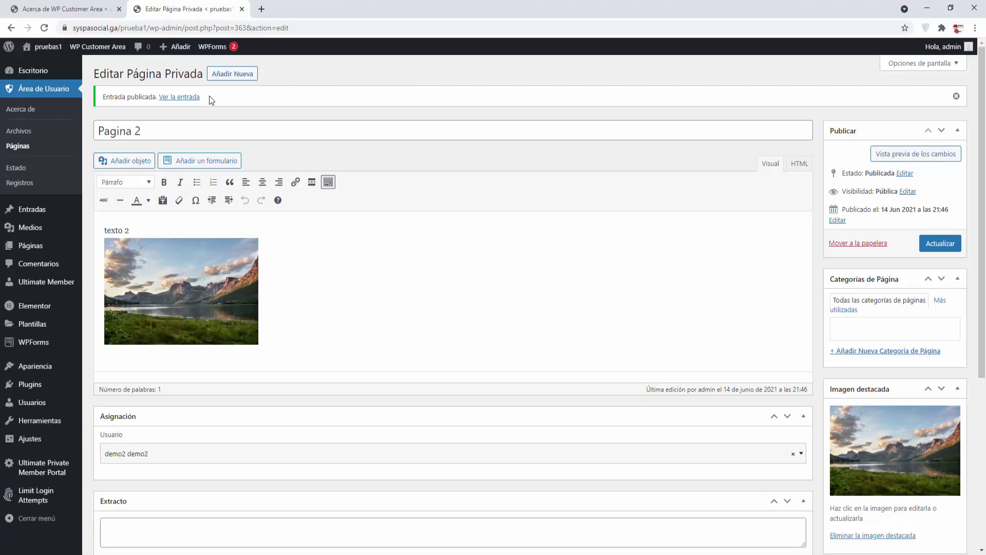
{"action": "left_click", "coordinate": [242, 9]}
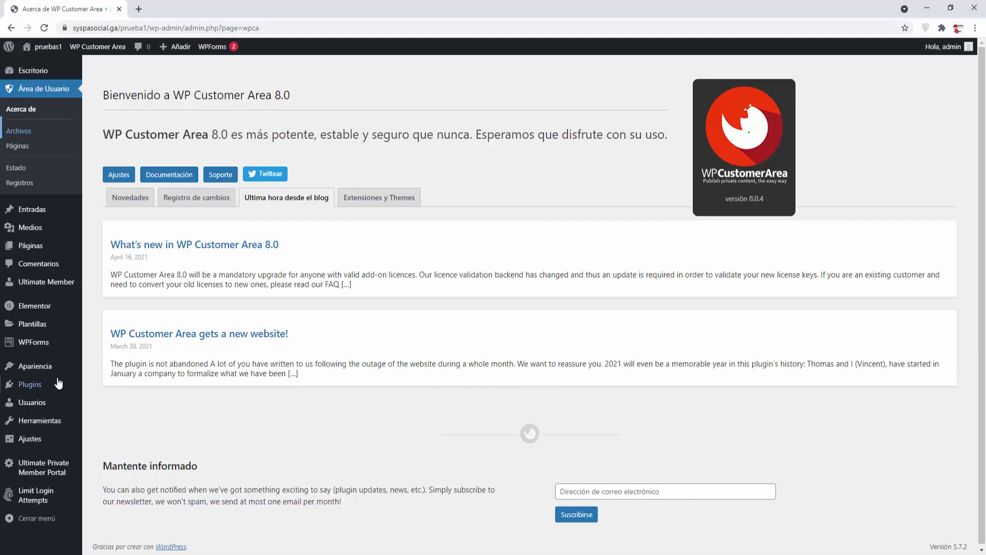
Step: Load the Menú WP Customer Area in Apariencia > Menús to check its items
{"action": "mouse_move", "coordinate": [41, 371]}
{"action": "left_click", "coordinate": [103, 414]}
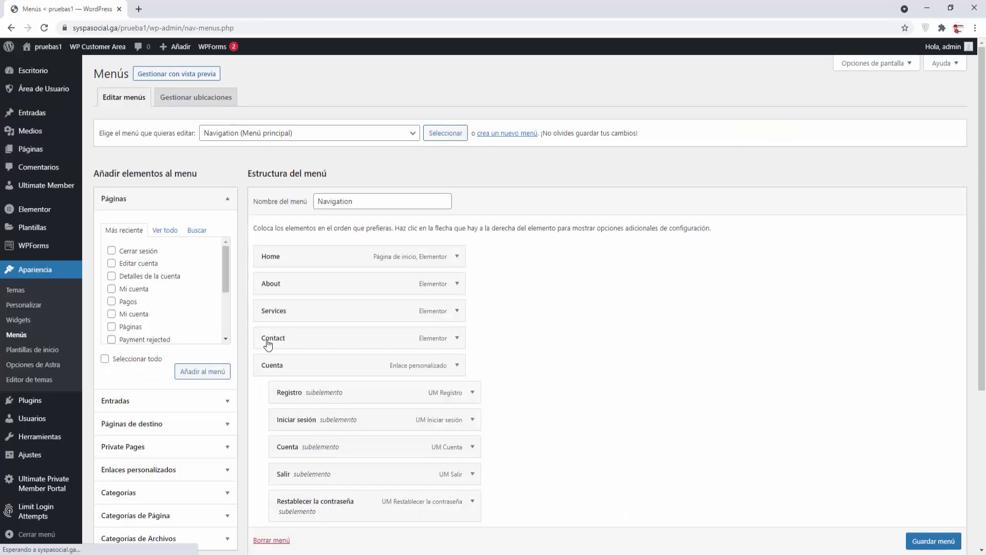
{"action": "scroll", "coordinate": [553, 312], "scroll_direction": "down", "scroll_amount": 3}
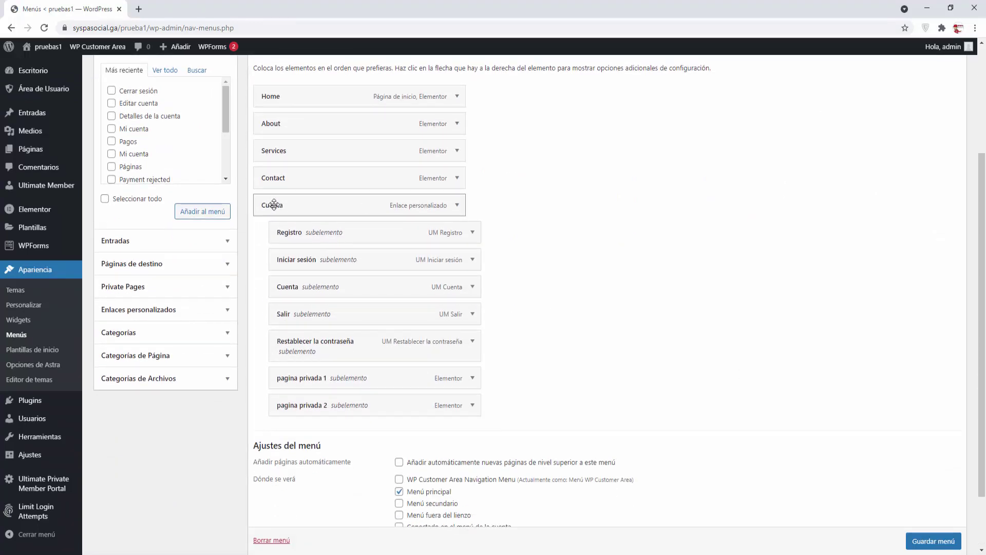
{"action": "scroll", "coordinate": [329, 200], "scroll_direction": "up", "scroll_amount": 3}
{"action": "left_click", "coordinate": [349, 136]}
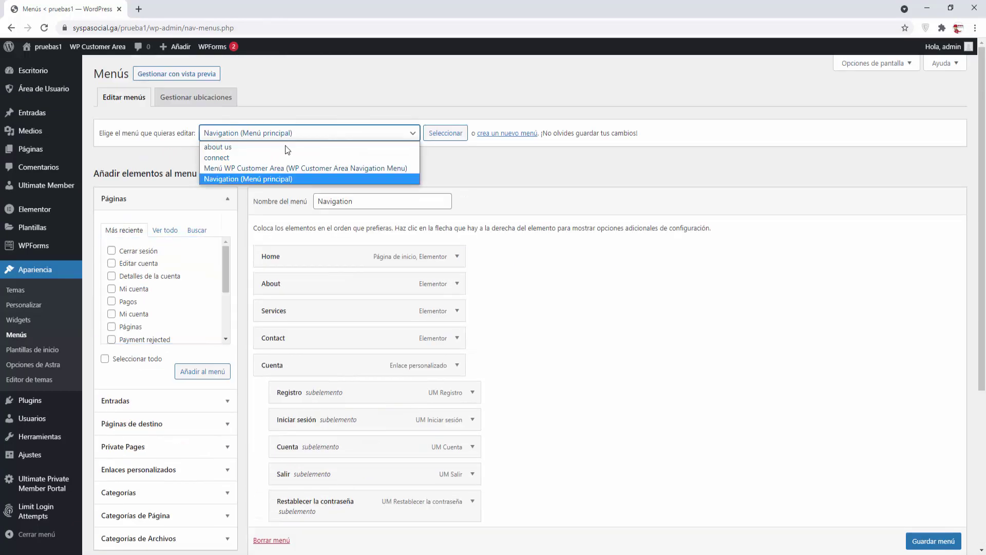
{"action": "left_click", "coordinate": [248, 165]}
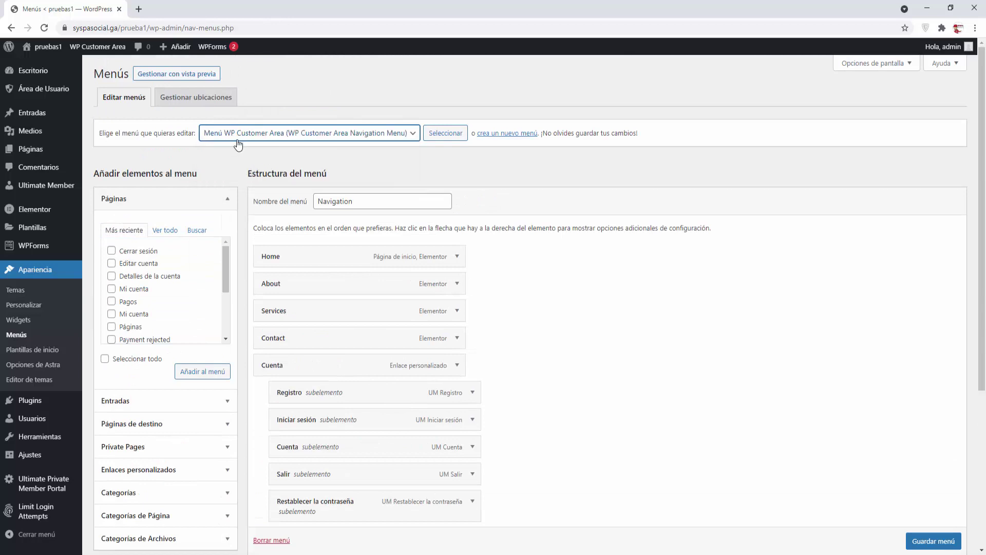
{"action": "left_click", "coordinate": [447, 134]}
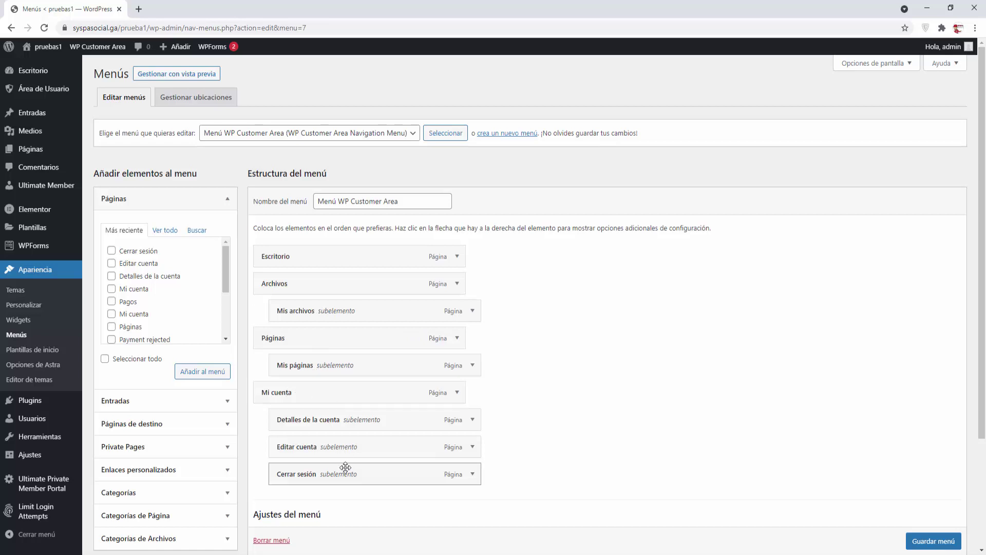
Step: Load the main Navigation menu for editing
{"action": "left_click", "coordinate": [235, 131]}
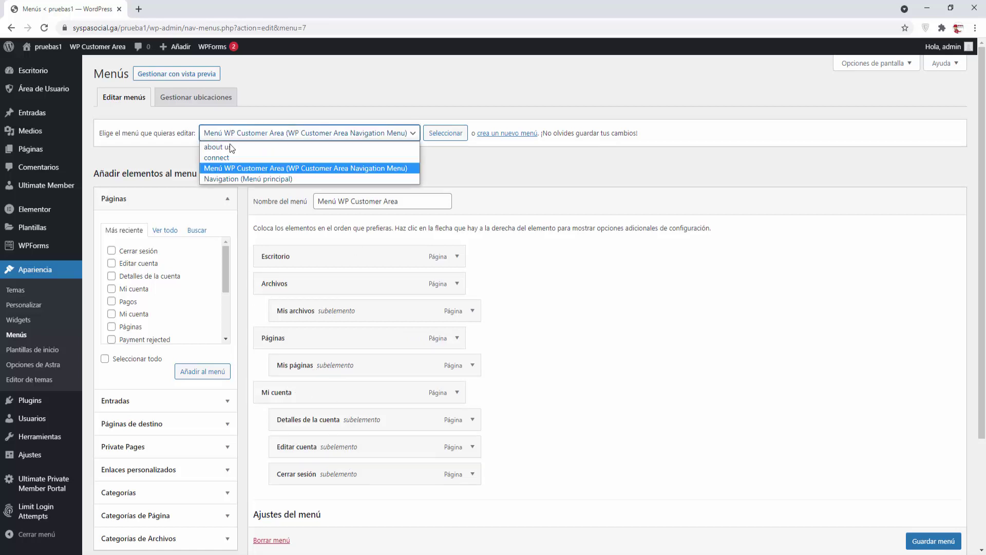
{"action": "left_click", "coordinate": [223, 179]}
{"action": "left_click", "coordinate": [446, 134]}
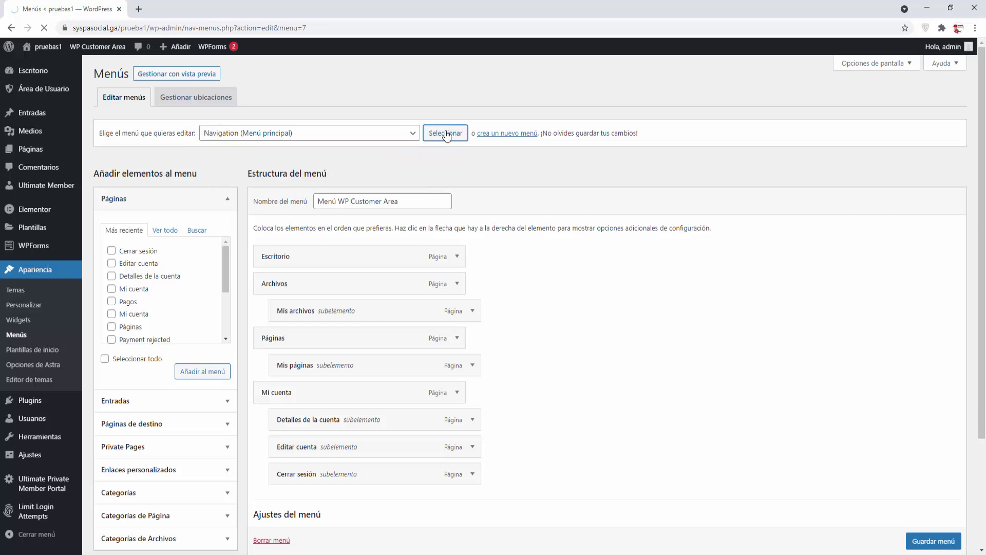
Step: Show all pages and add Escritorio to the Navigation menu
{"action": "left_click", "coordinate": [225, 268]}
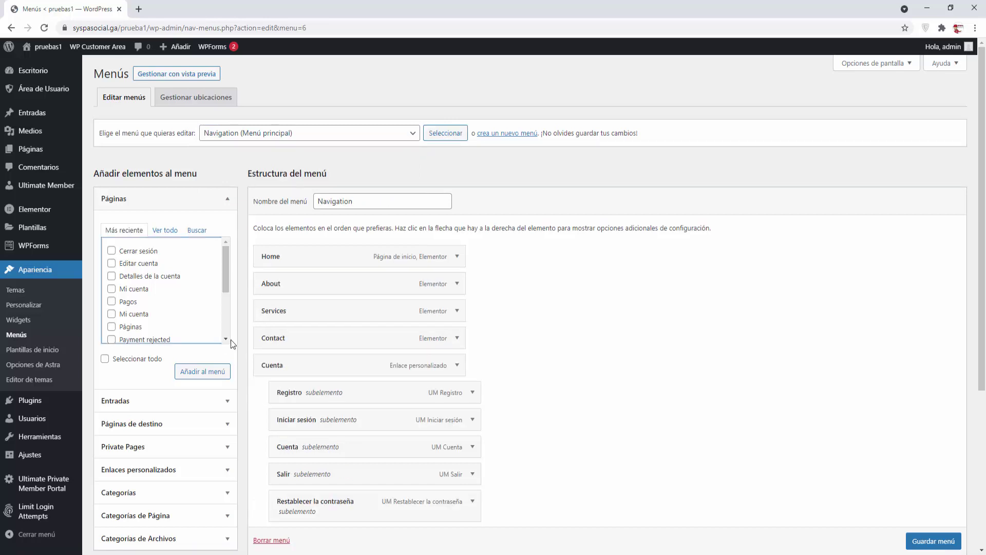
{"action": "left_click_drag", "start_coordinate": [227, 340], "coordinate": [226, 340]}
{"action": "left_click", "coordinate": [170, 232]}
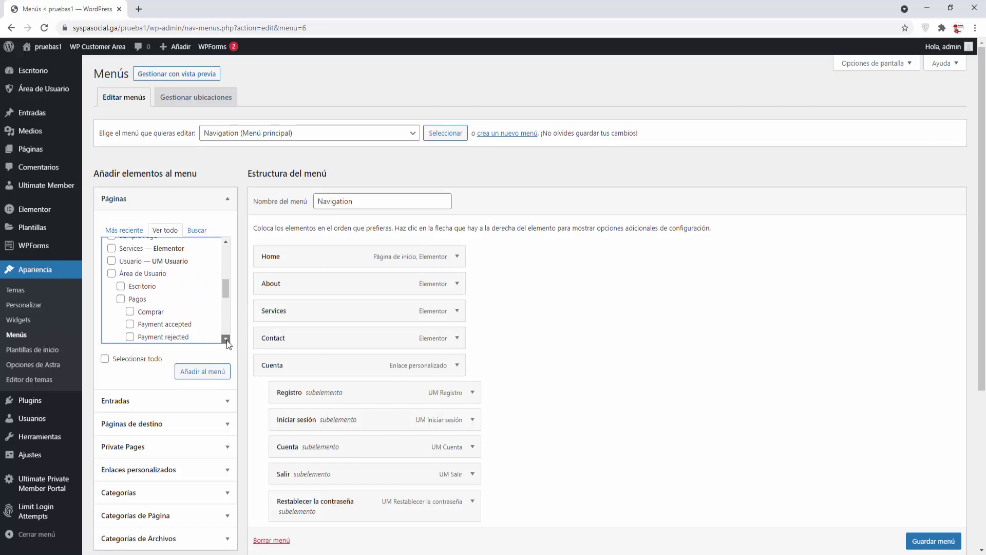
{"action": "left_click", "coordinate": [227, 341]}
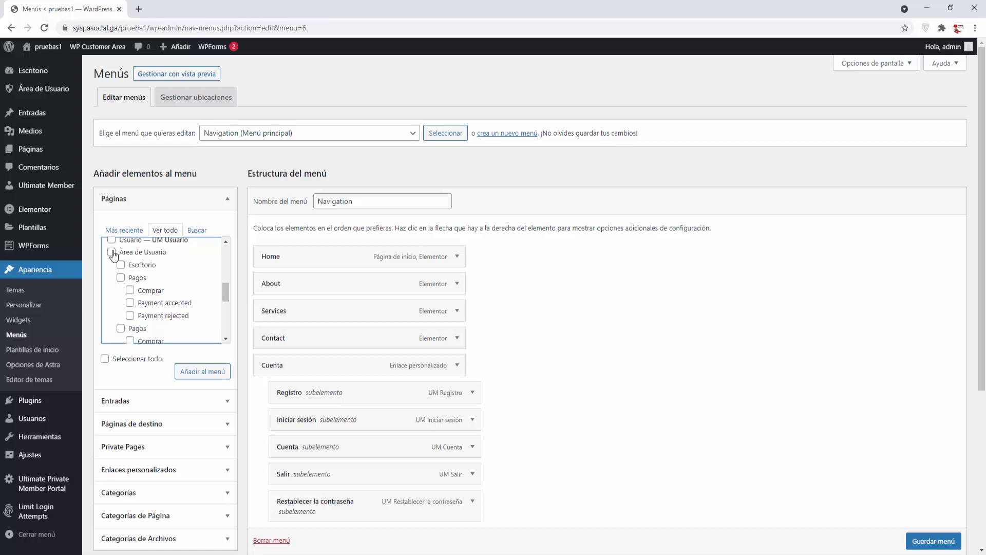
{"action": "left_click", "coordinate": [112, 252]}
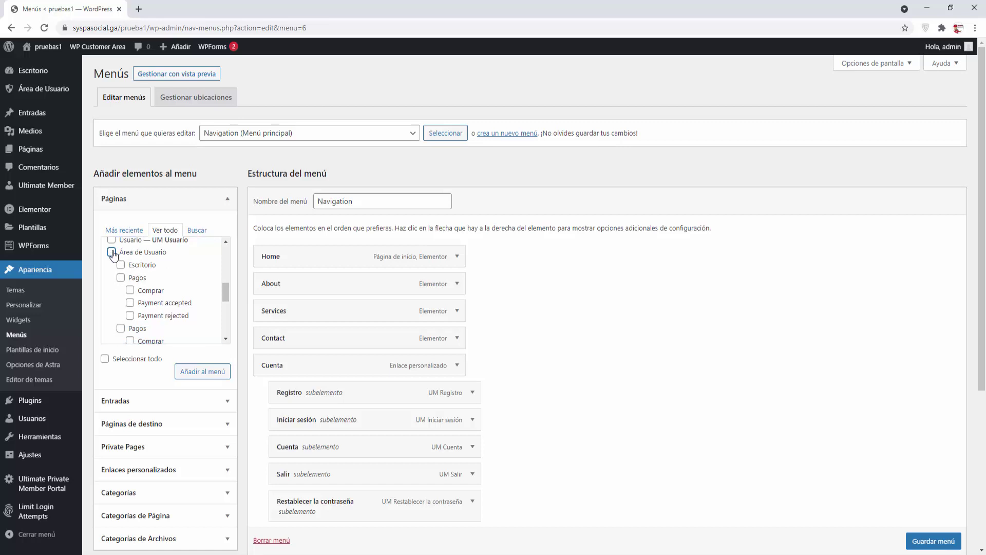
{"action": "left_click", "coordinate": [121, 264]}
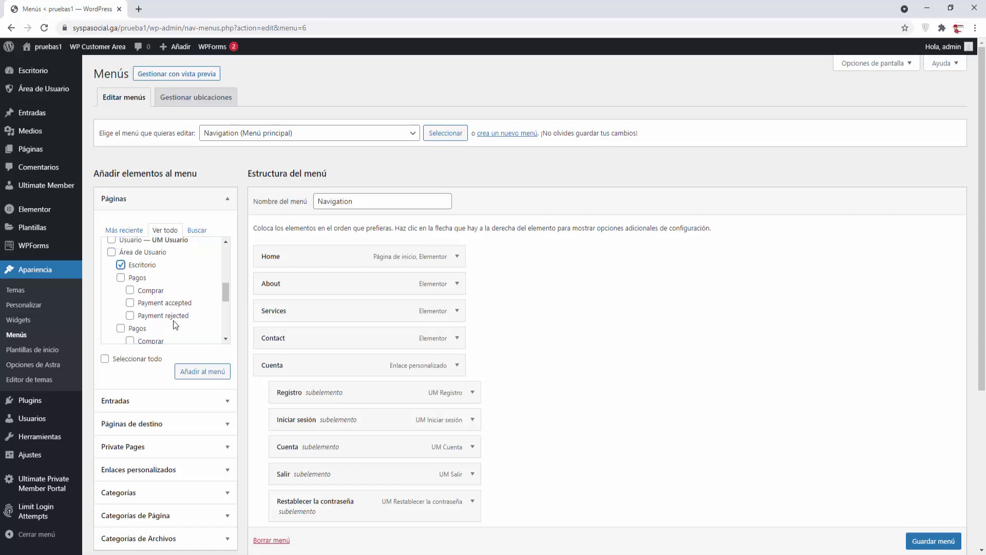
{"action": "left_click", "coordinate": [206, 375]}
Step: Add the Mis archivos page to the Navigation menu
{"action": "left_click", "coordinate": [225, 339]}
{"action": "left_click", "coordinate": [225, 339]}
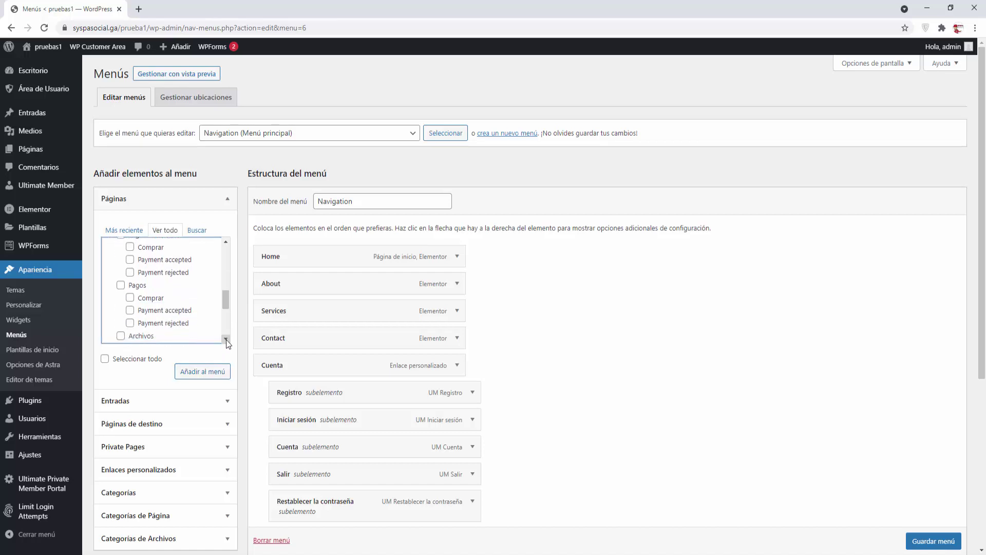
{"action": "left_click", "coordinate": [225, 339]}
{"action": "left_click", "coordinate": [225, 339]}
{"action": "left_click", "coordinate": [225, 339]}
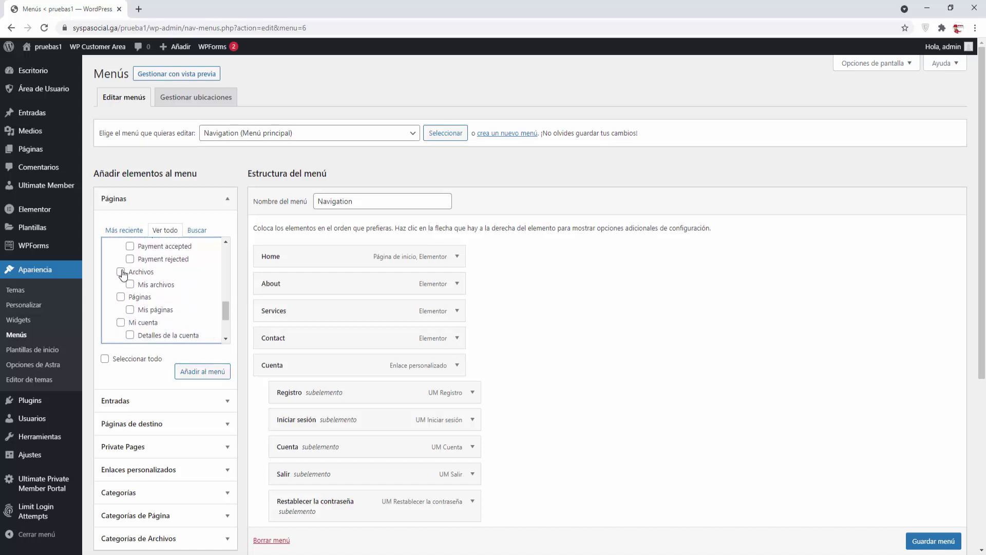
{"action": "left_click", "coordinate": [120, 271]}
{"action": "left_click", "coordinate": [130, 284]}
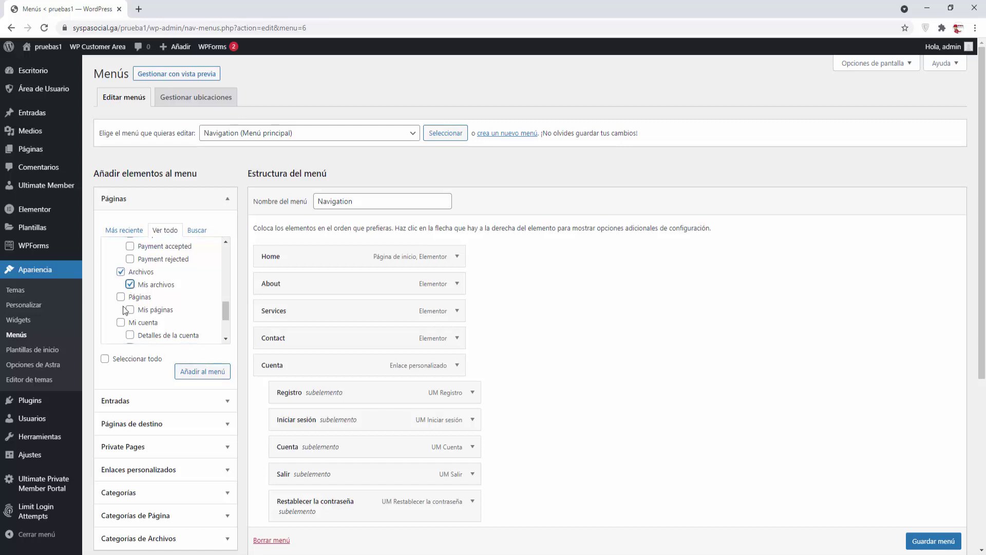
{"action": "left_click", "coordinate": [120, 271]}
{"action": "left_click", "coordinate": [202, 371]}
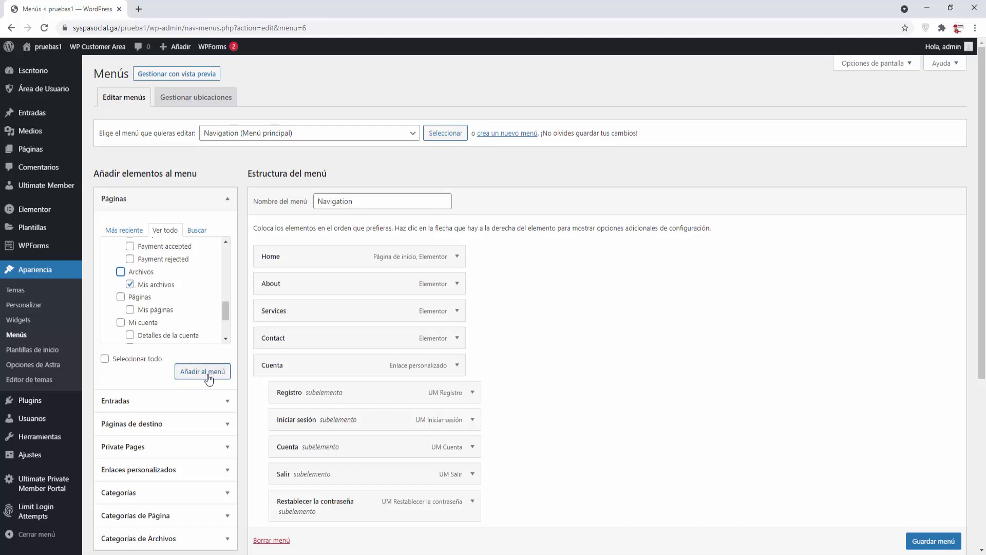
Step: Include Mis páginas, nest Escritorio under Cuenta, and save the Navigation menu
{"action": "left_click", "coordinate": [130, 309]}
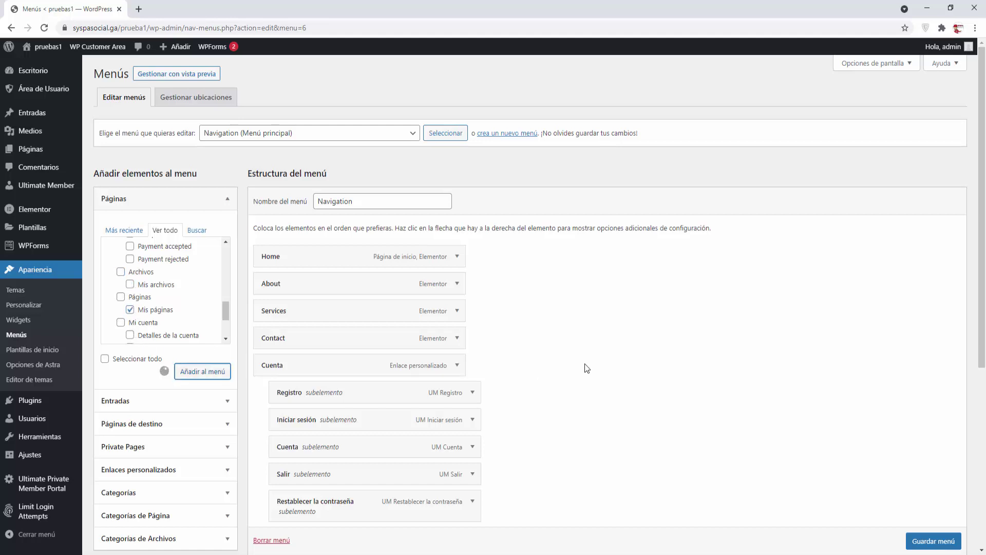
{"action": "scroll", "coordinate": [585, 367], "scroll_direction": "down", "scroll_amount": 6}
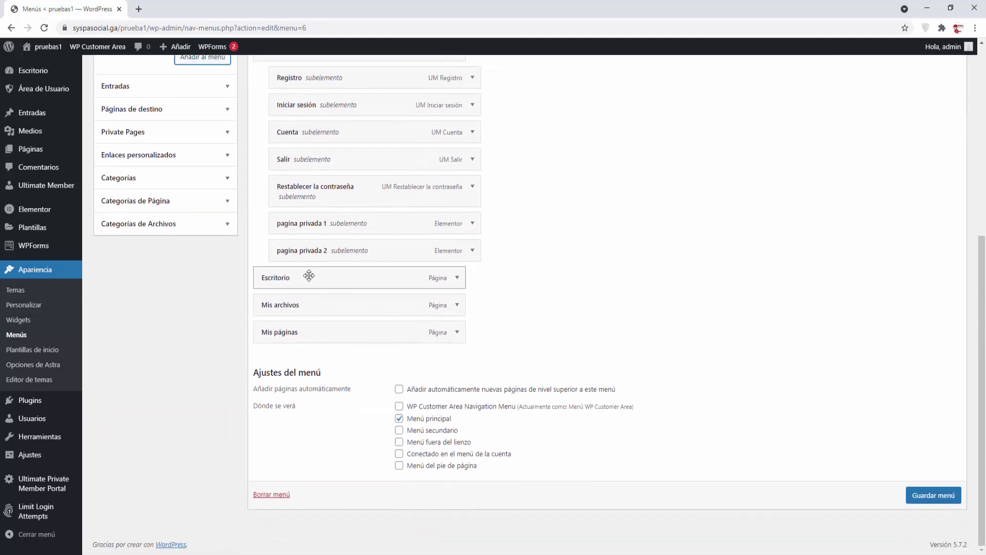
{"action": "left_click_drag", "start_coordinate": [310, 272], "coordinate": [324, 307]}
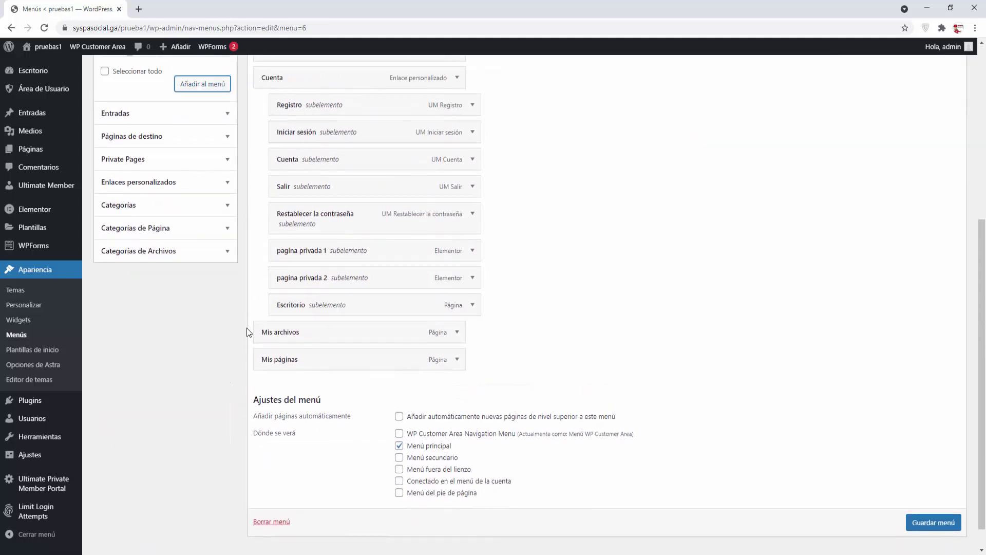
{"action": "left_click_drag", "start_coordinate": [280, 333], "coordinate": [316, 359]}
{"action": "left_click", "coordinate": [914, 525]}
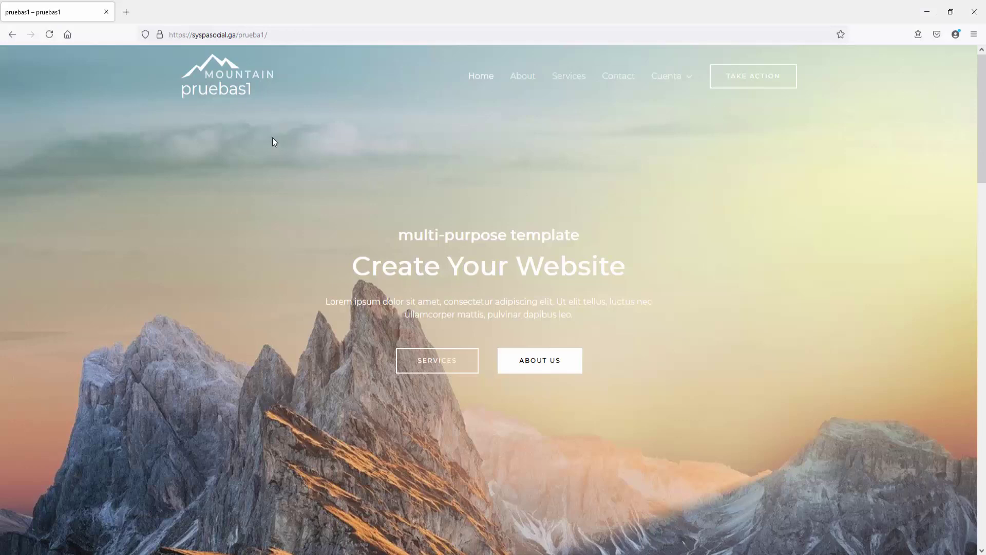
Step: Reload the site's home page and go to the login page from the Cuenta menu
{"action": "left_click", "coordinate": [49, 34]}
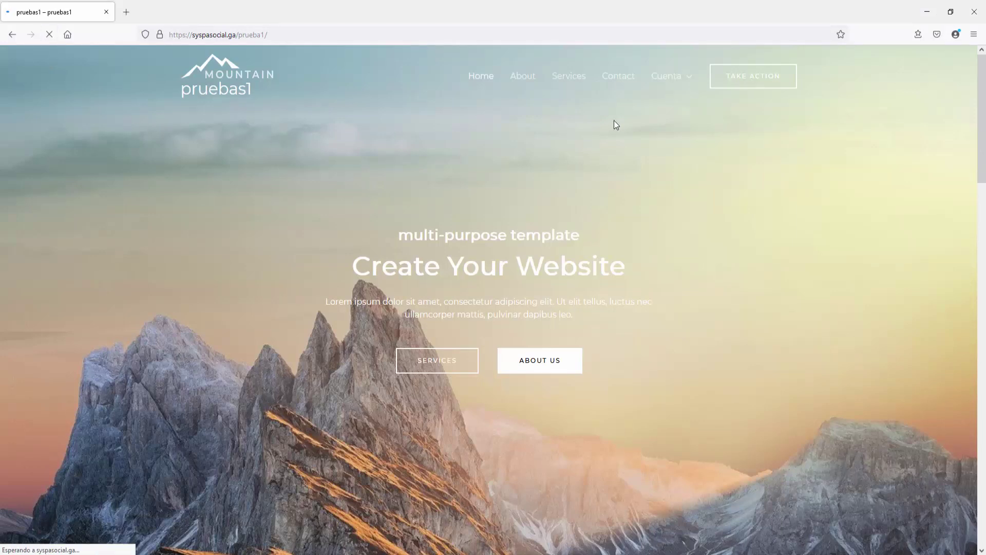
{"action": "mouse_move", "coordinate": [676, 78]}
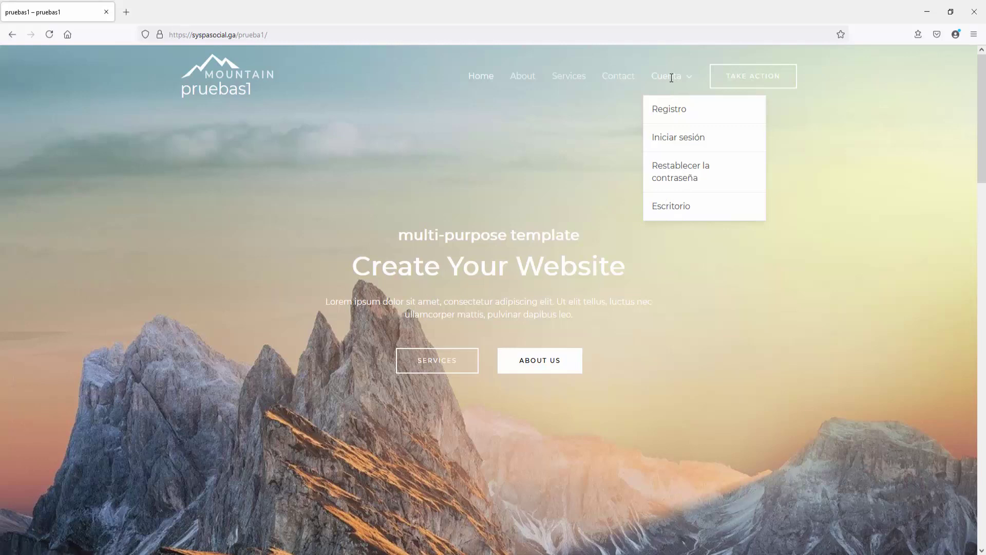
{"action": "left_click", "coordinate": [676, 140]}
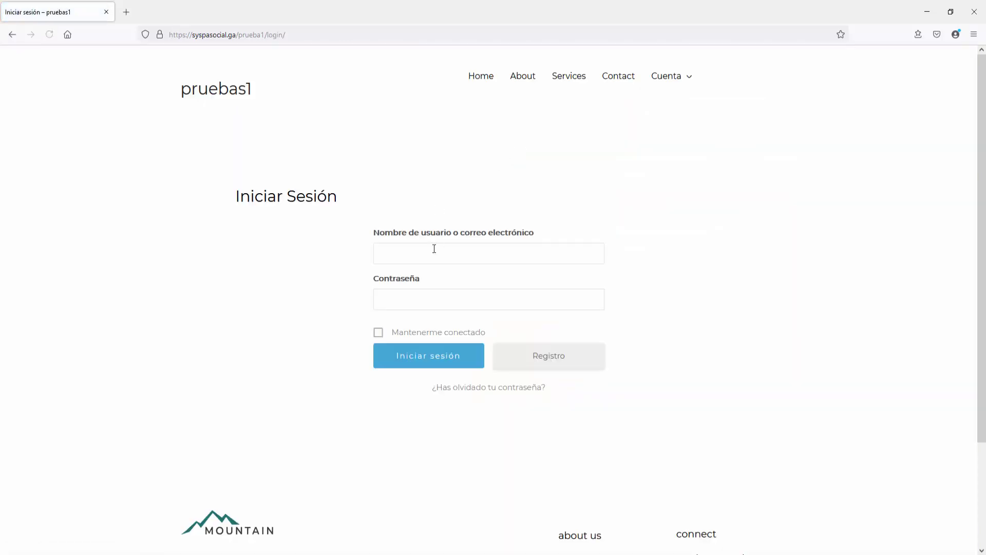
Step: Log in with the first demo user's e-mail and password, declining to save the login
{"action": "left_click", "coordinate": [433, 248]}
{"action": "type", "text": "demo1"}
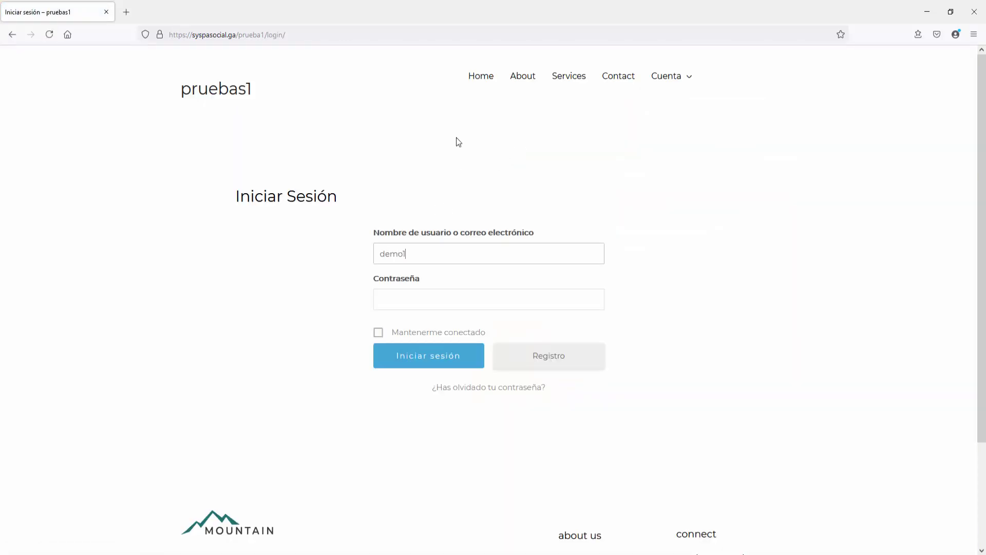
{"action": "type", "text": "@gmail.com"}
{"action": "key", "text": "Tab"}
{"action": "type", "text": "*********"}
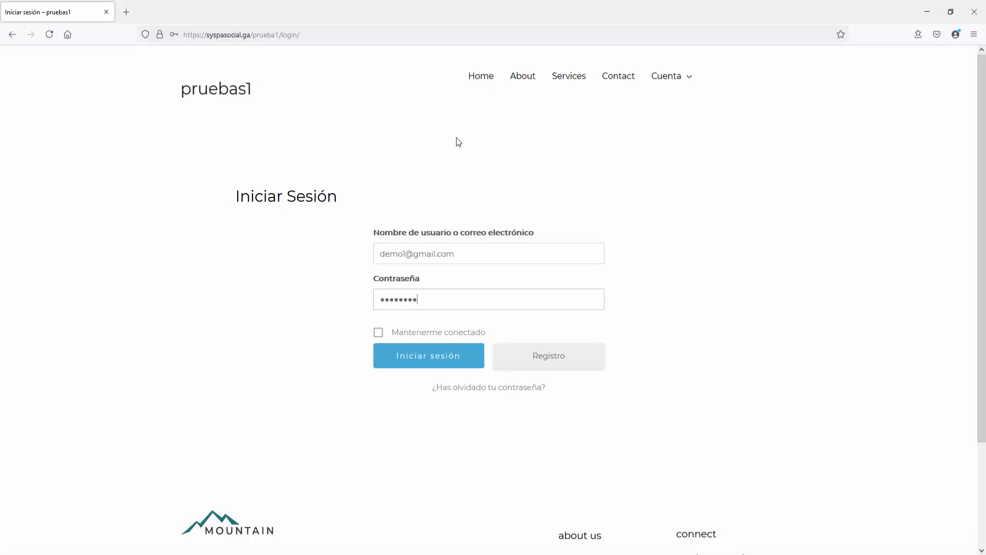
{"action": "left_click", "coordinate": [433, 359]}
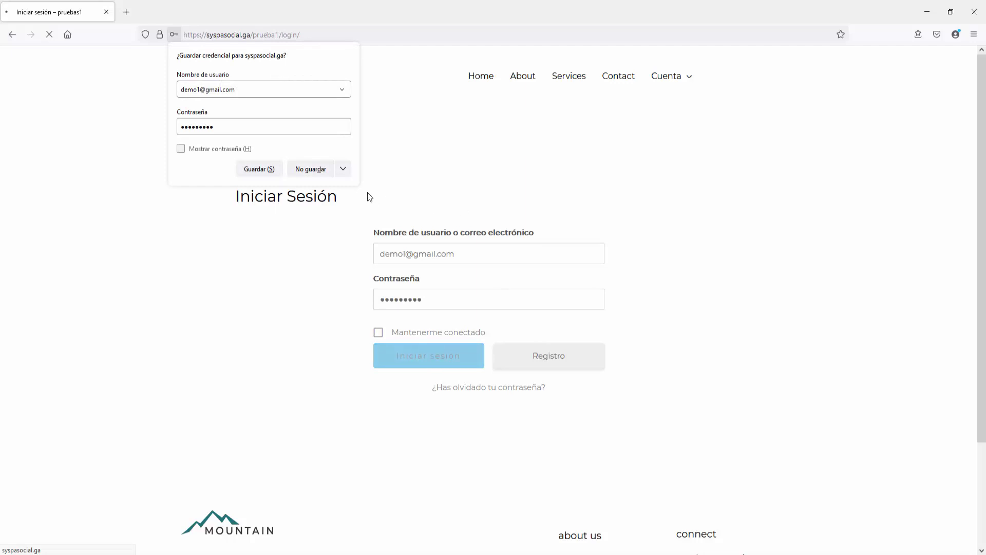
{"action": "left_click", "coordinate": [311, 172]}
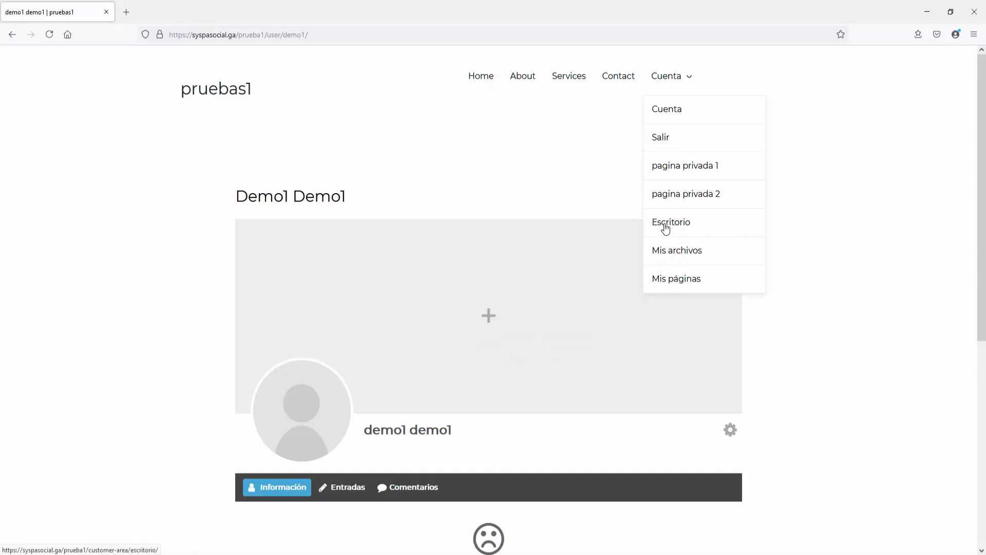
Step: From the Escritorio dashboard, list files via Archivos > Ver archivos and open Archivo 1's PDF page
{"action": "left_click", "coordinate": [666, 228]}
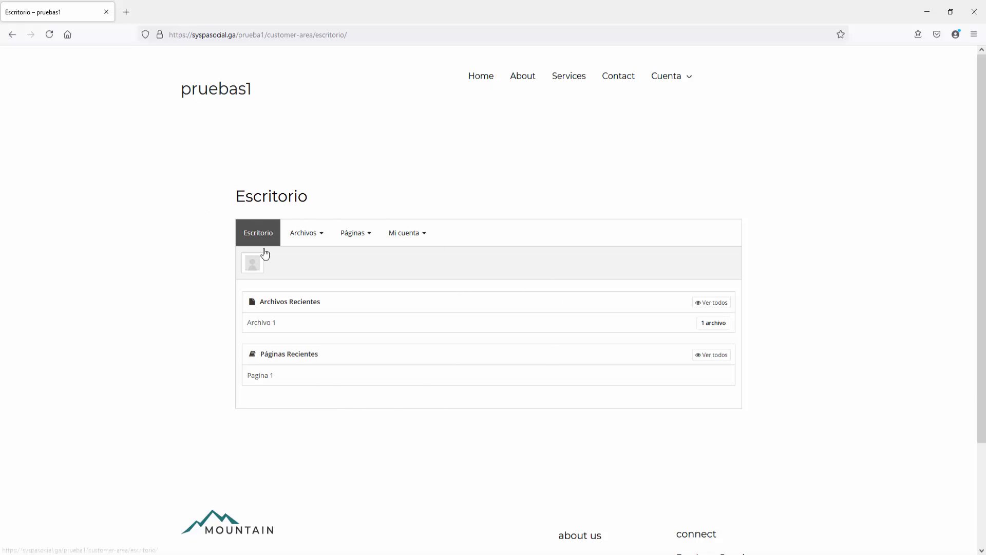
{"action": "left_click", "coordinate": [304, 238]}
{"action": "left_click", "coordinate": [304, 261]}
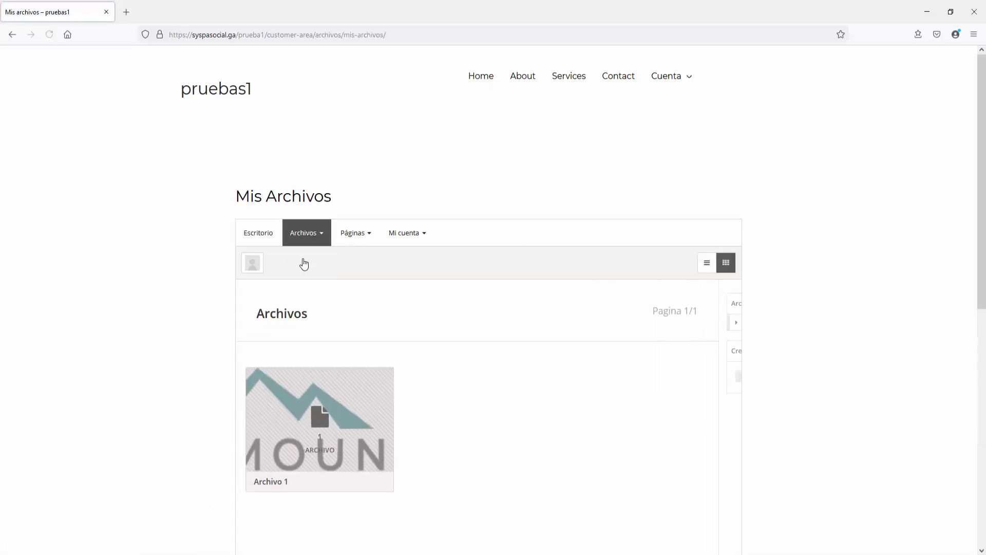
{"action": "scroll", "coordinate": [303, 263], "scroll_direction": "down", "scroll_amount": 2}
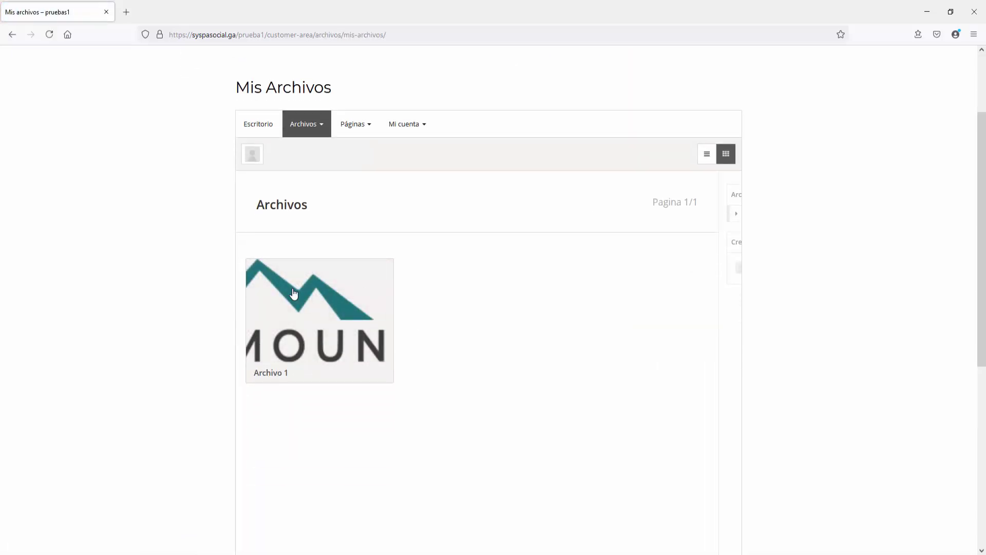
{"action": "left_click", "coordinate": [343, 300]}
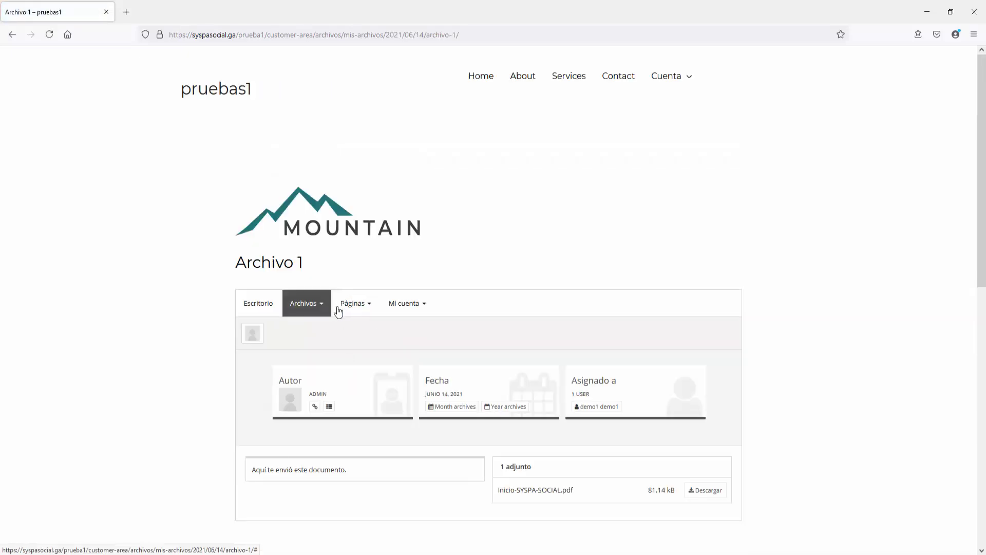
{"action": "scroll", "coordinate": [338, 310], "scroll_direction": "down", "scroll_amount": 2}
{"action": "scroll", "coordinate": [337, 310], "scroll_direction": "down", "scroll_amount": 1}
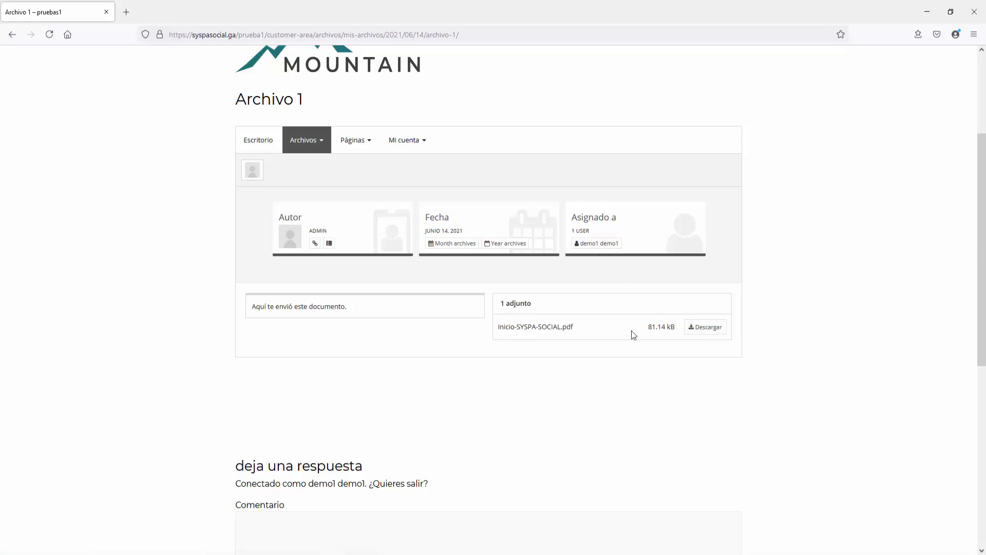
Step: Cancel the Inicio-SYSPA-SOCIAL.pdf download, then open Pagina 1 from Páginas > Mis páginas
{"action": "left_click", "coordinate": [701, 333]}
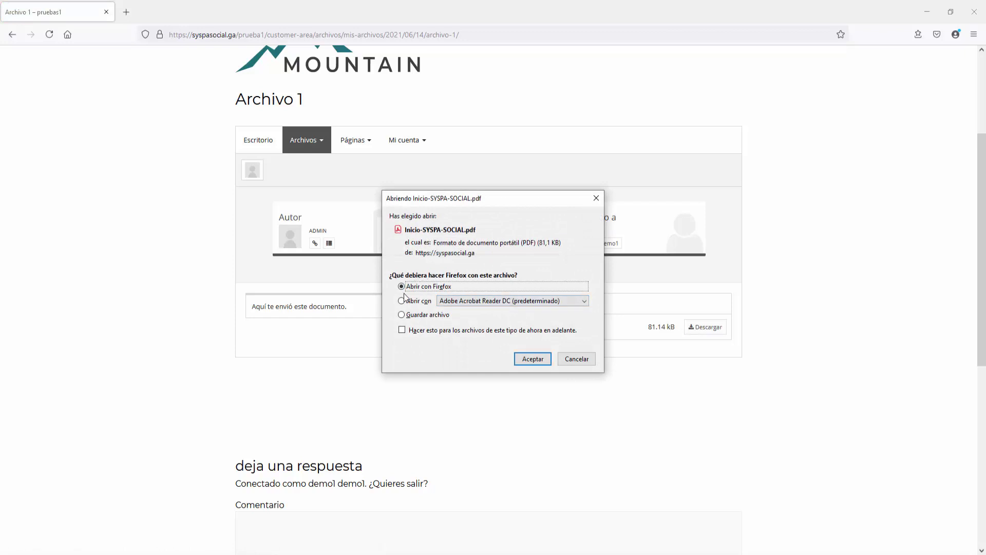
{"action": "left_click", "coordinate": [590, 361]}
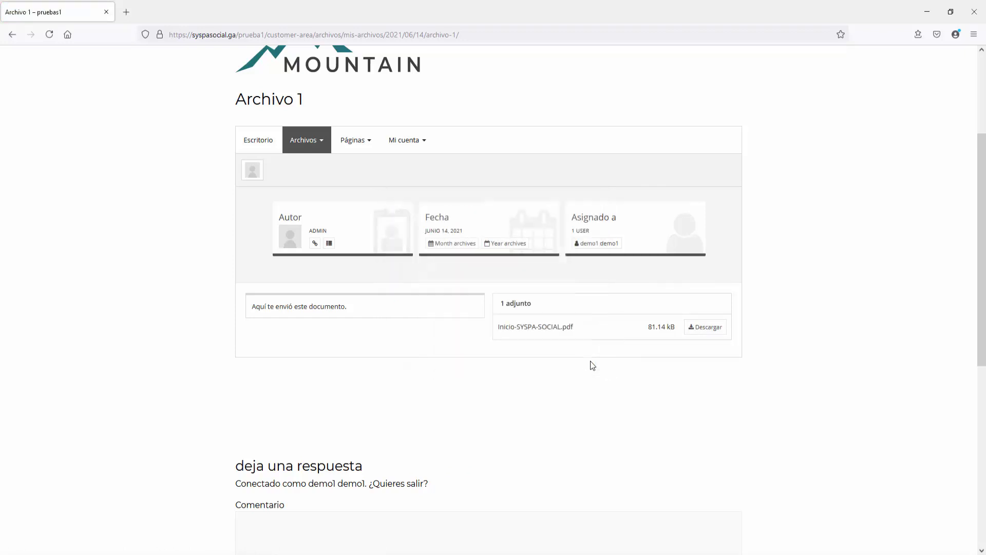
{"action": "left_click", "coordinate": [354, 146]}
{"action": "left_click", "coordinate": [358, 163]}
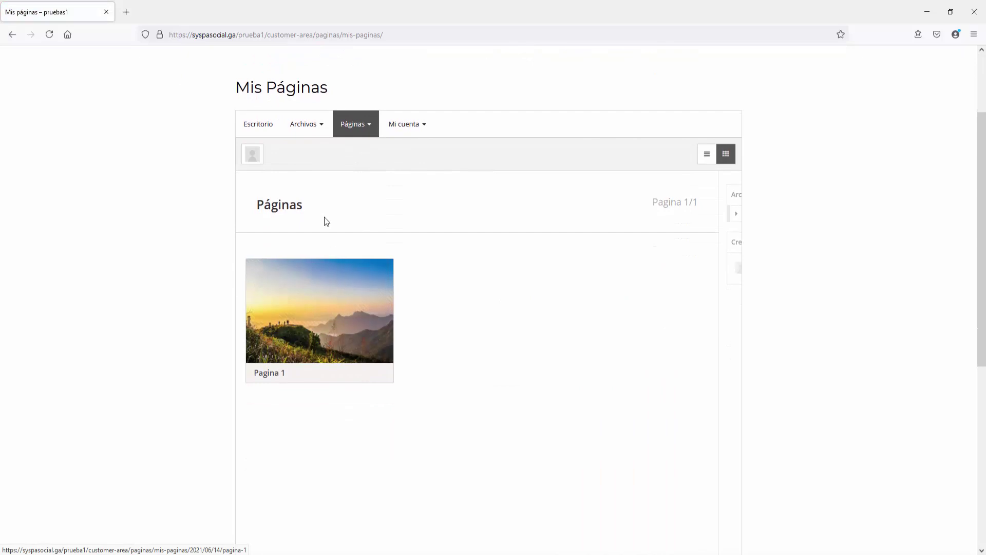
{"action": "left_click", "coordinate": [320, 333]}
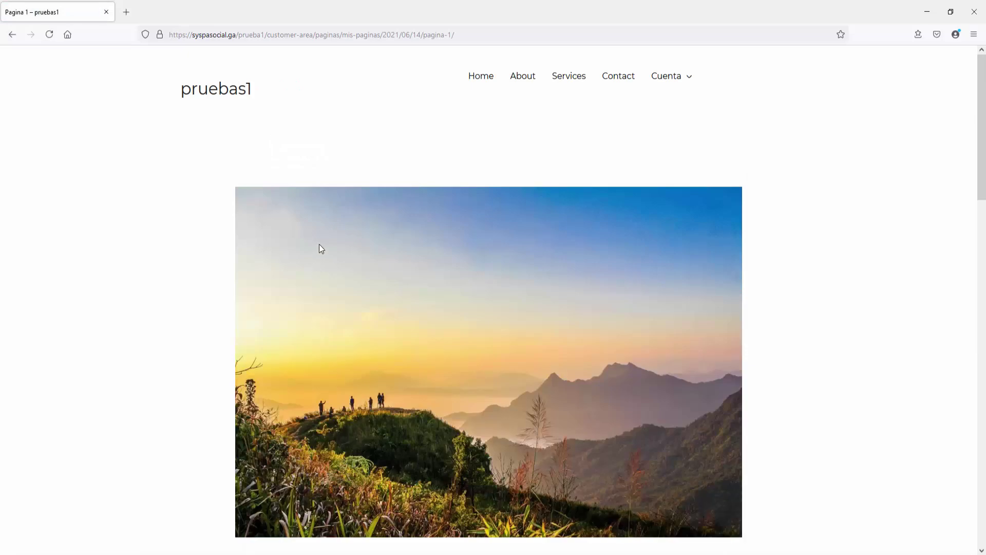
{"action": "scroll", "coordinate": [319, 249], "scroll_direction": "down", "scroll_amount": 7}
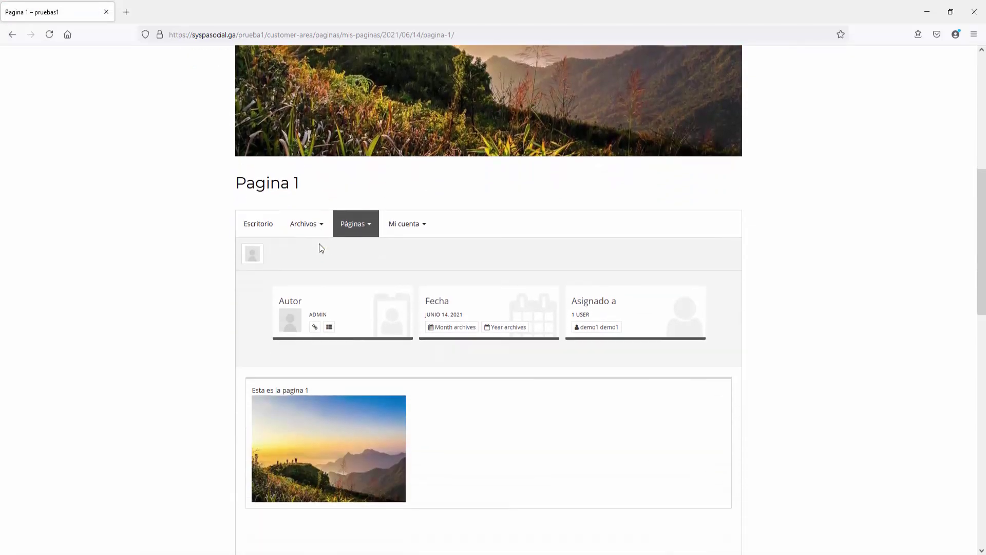
{"action": "scroll", "coordinate": [319, 248], "scroll_direction": "down", "scroll_amount": 2}
{"action": "scroll", "coordinate": [319, 248], "scroll_direction": "up", "scroll_amount": 8}
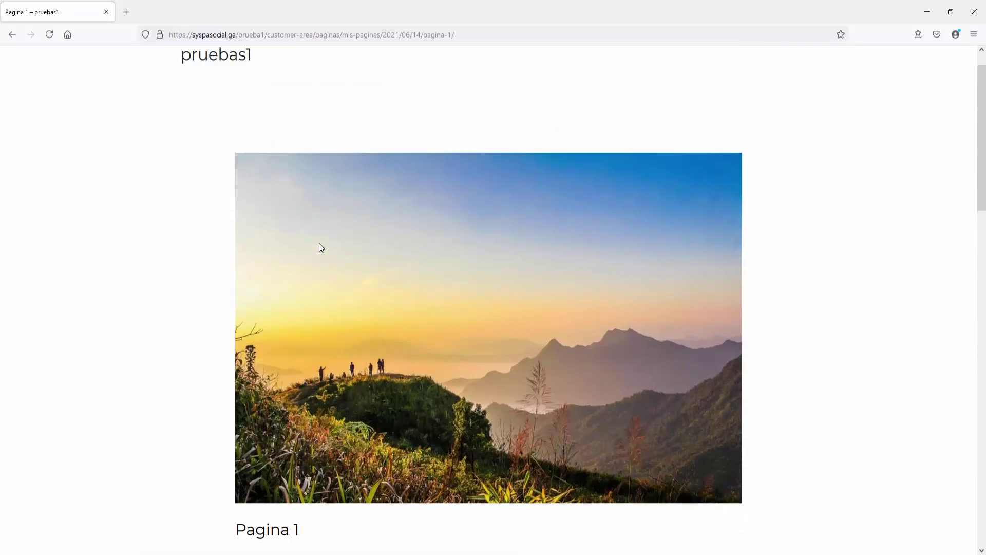
{"action": "scroll", "coordinate": [321, 248], "scroll_direction": "up", "scroll_amount": 1}
{"action": "mouse_move", "coordinate": [680, 78]}
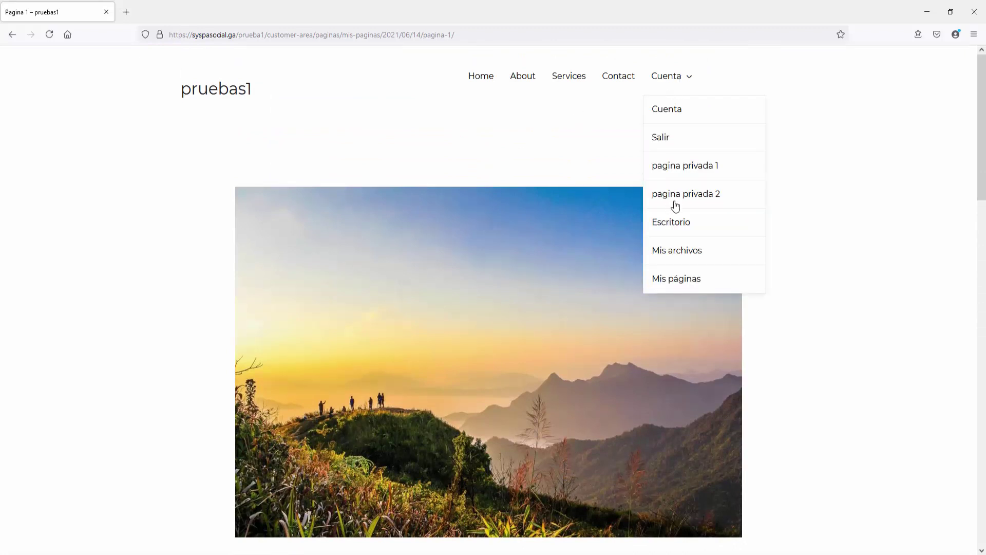
Step: Go back to the Escritorio dashboard, which lists only Archivo 1 and Pagina 1
{"action": "left_click", "coordinate": [675, 226]}
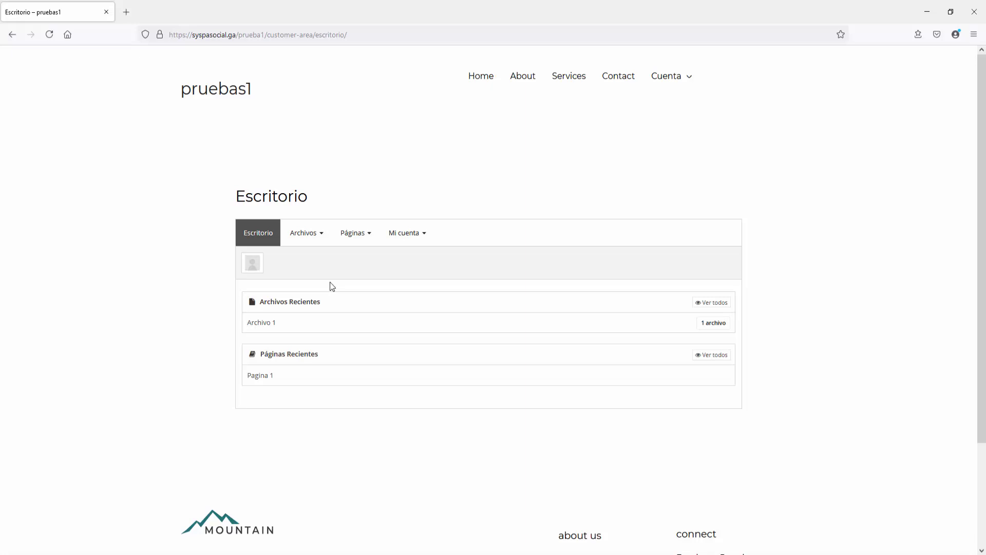
Step: Log out via Cuenta > Salir and return to the login page
{"action": "mouse_move", "coordinate": [658, 86]}
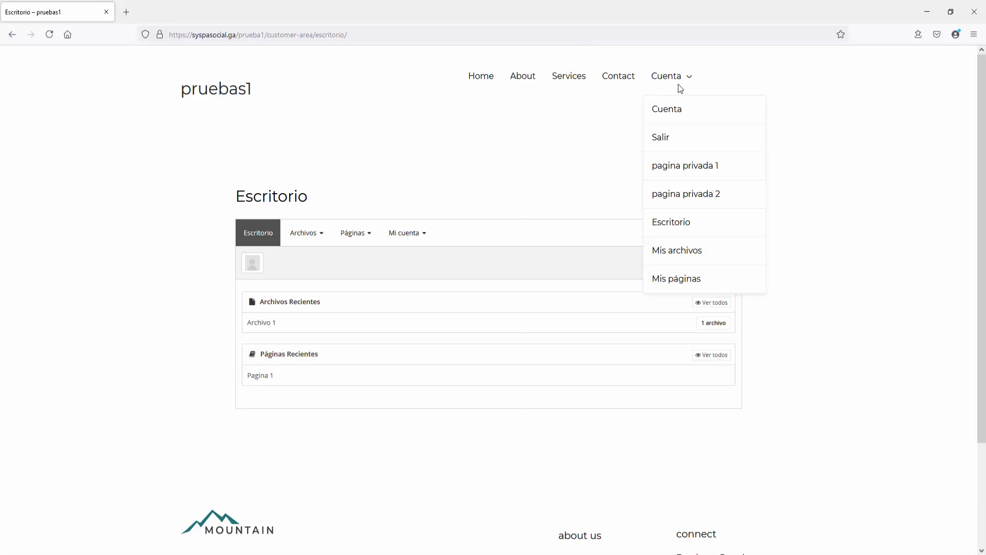
{"action": "left_click", "coordinate": [664, 144]}
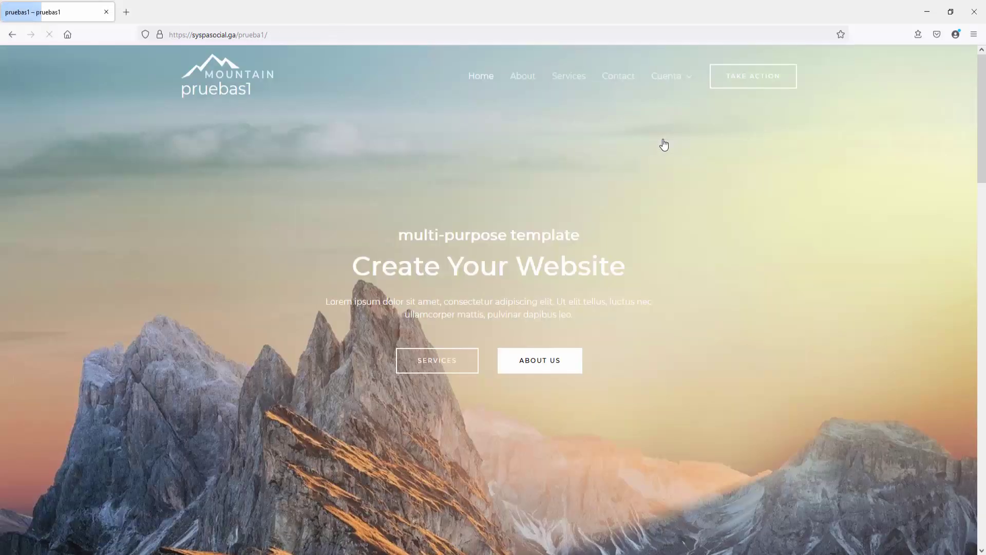
{"action": "mouse_move", "coordinate": [666, 77]}
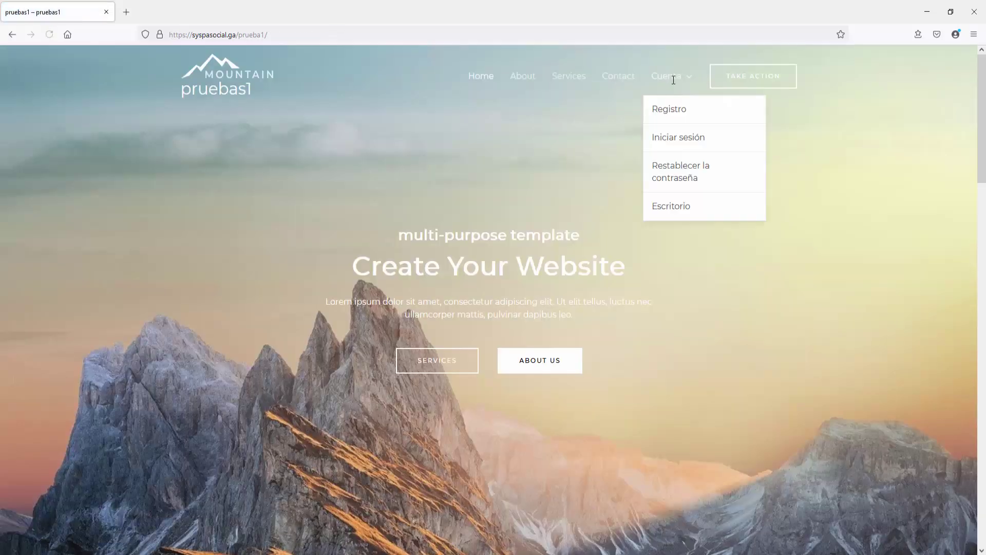
{"action": "left_click", "coordinate": [673, 141]}
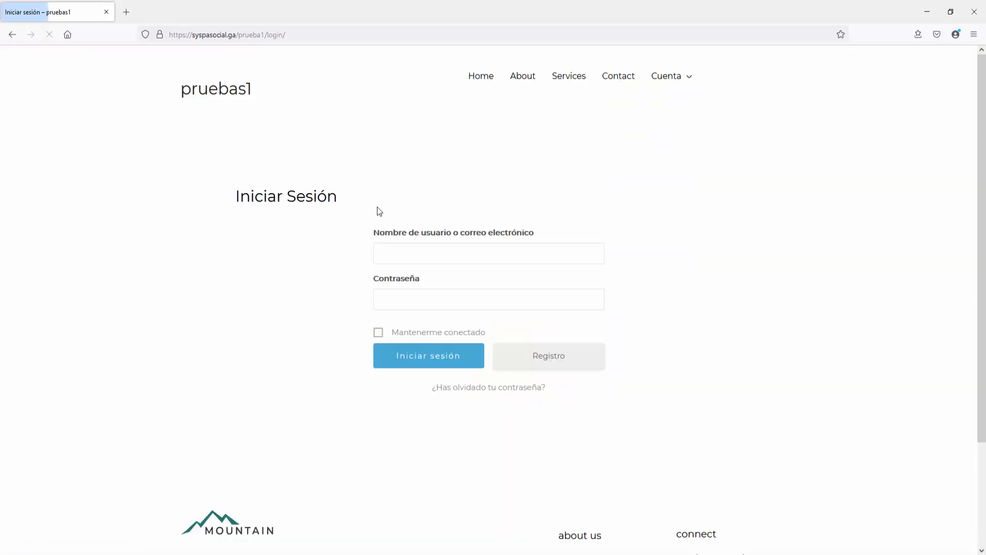
Step: Log in with the second demo user's e-mail and password, declining to save the login
{"action": "left_click", "coordinate": [391, 250]}
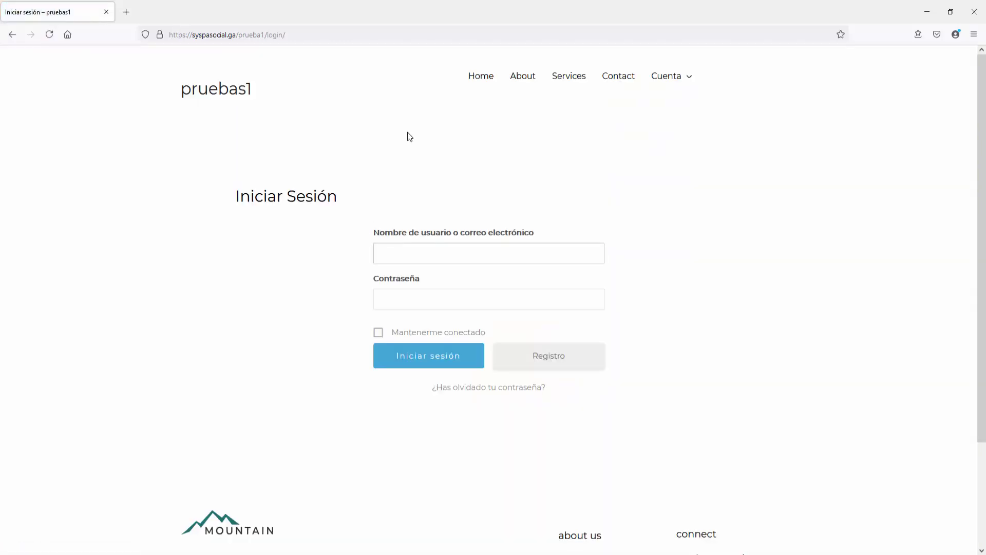
{"action": "type", "text": "demo2@gmail.com"}
{"action": "key", "text": "Tab"}
{"action": "type", "text": "**"}
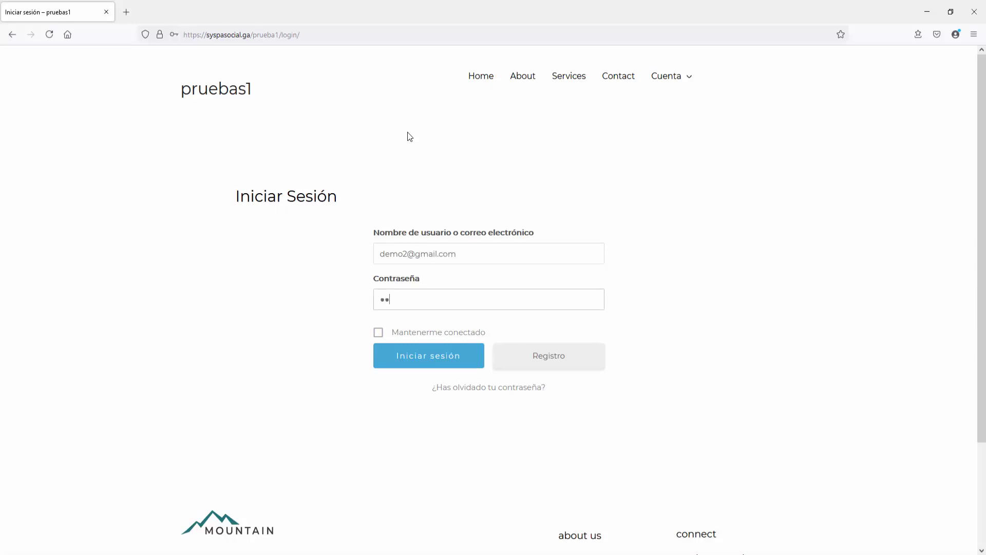
{"action": "type", "text": "*******"}
{"action": "key", "text": "Return"}
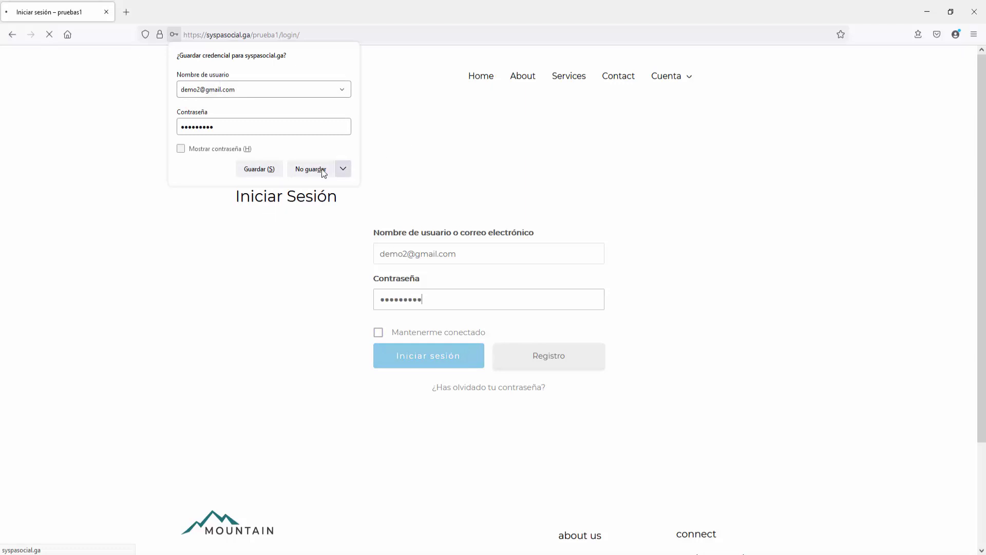
{"action": "left_click", "coordinate": [310, 169]}
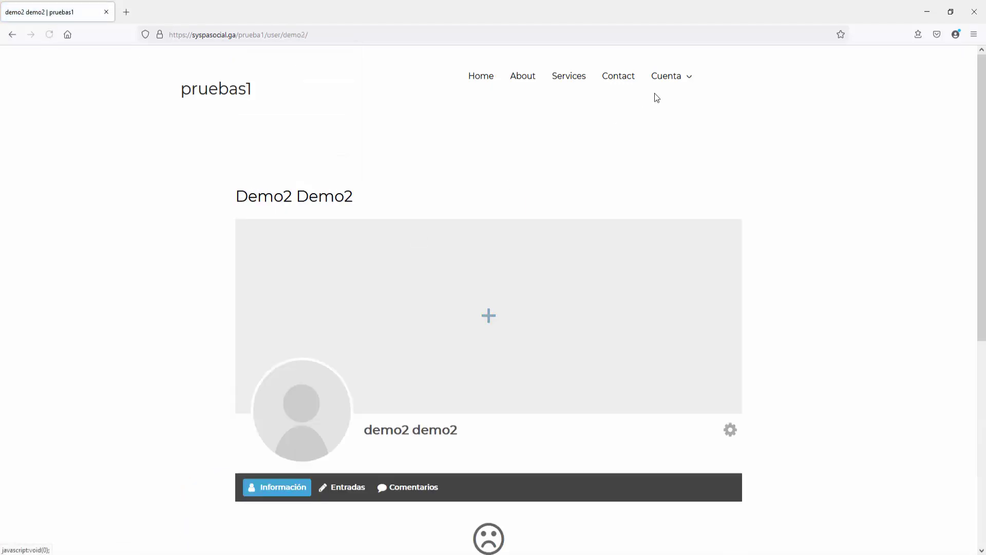
Step: Open the second user's Escritorio, view private Pagina 2, then return to Home
{"action": "mouse_move", "coordinate": [666, 77]}
{"action": "left_click", "coordinate": [674, 223]}
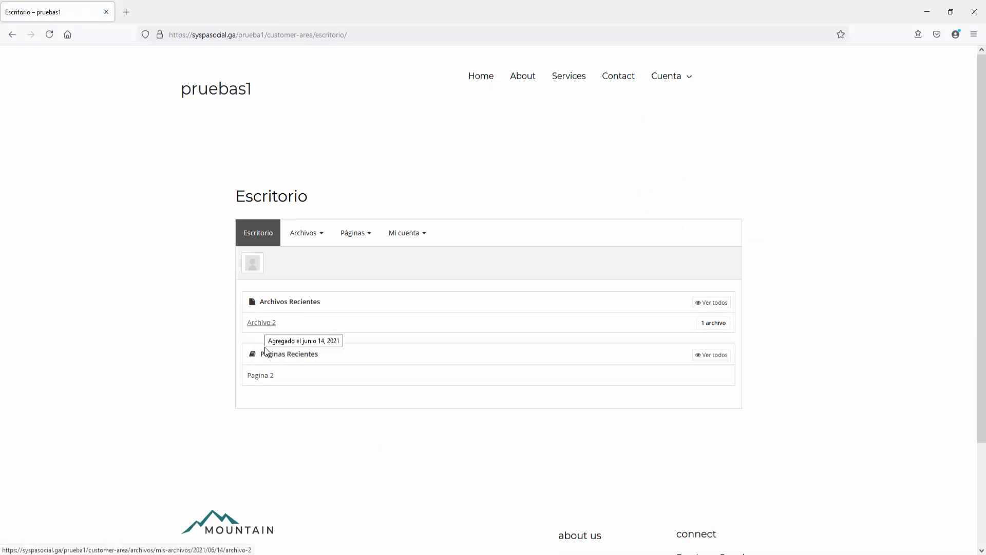
{"action": "left_click", "coordinate": [265, 381]}
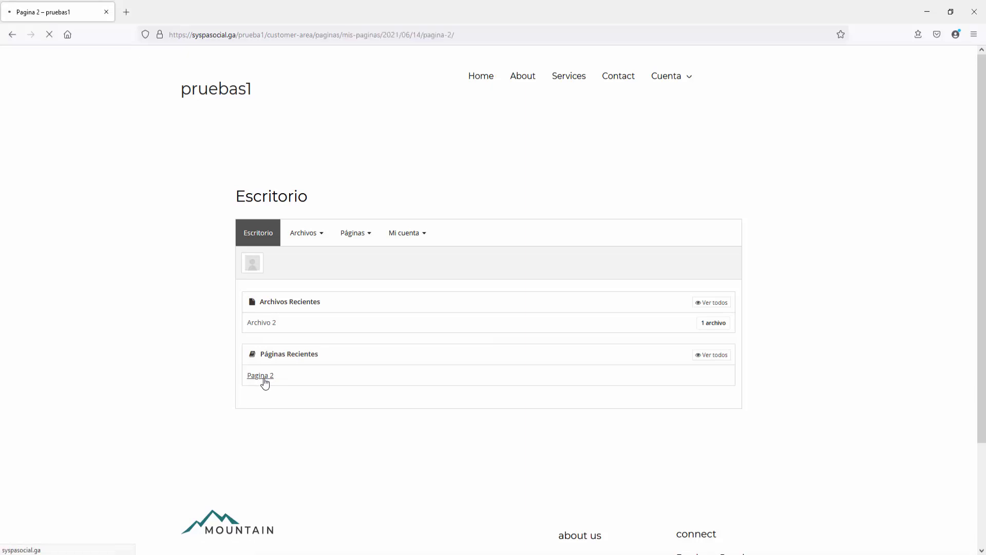
{"action": "scroll", "coordinate": [323, 248], "scroll_direction": "down", "scroll_amount": 7}
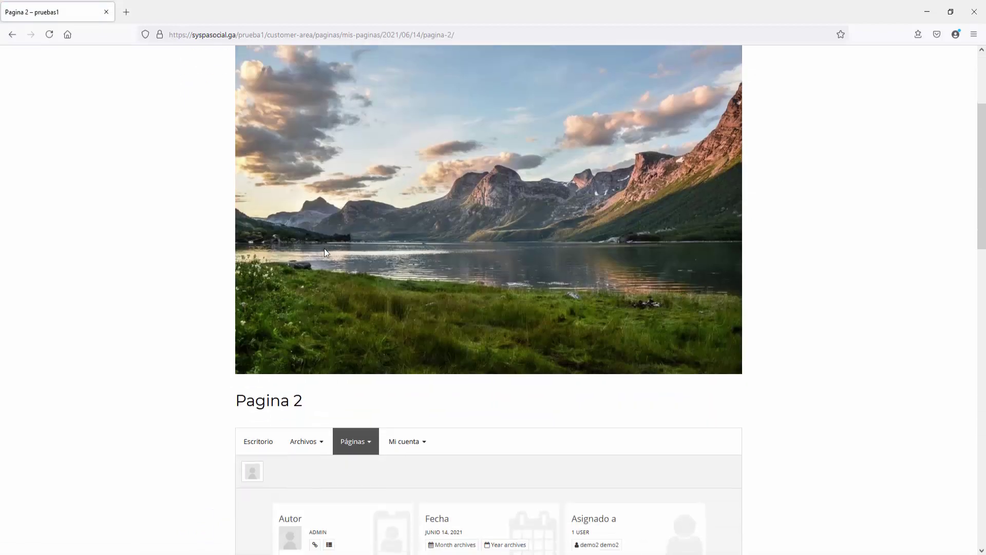
{"action": "scroll", "coordinate": [324, 250], "scroll_direction": "up", "scroll_amount": 7}
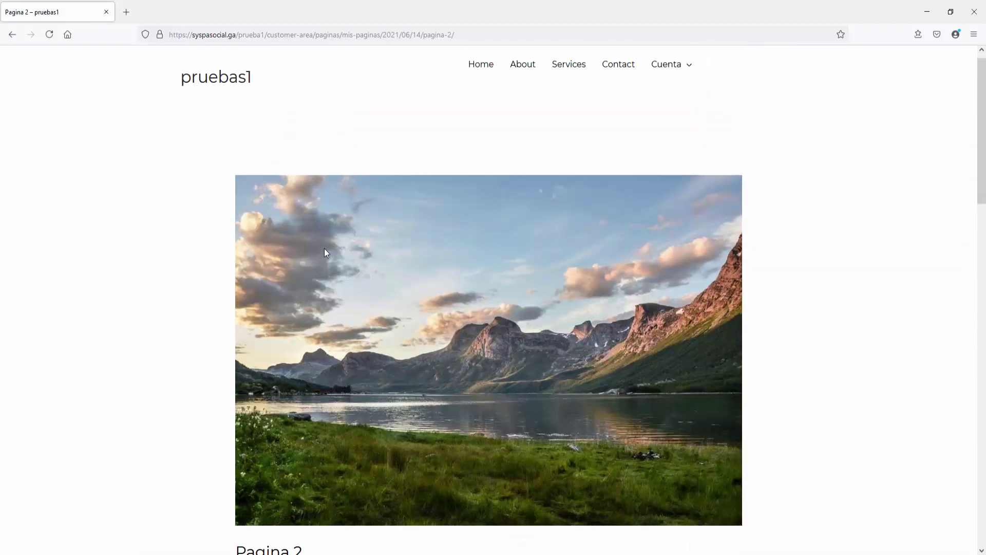
{"action": "left_click", "coordinate": [480, 77]}
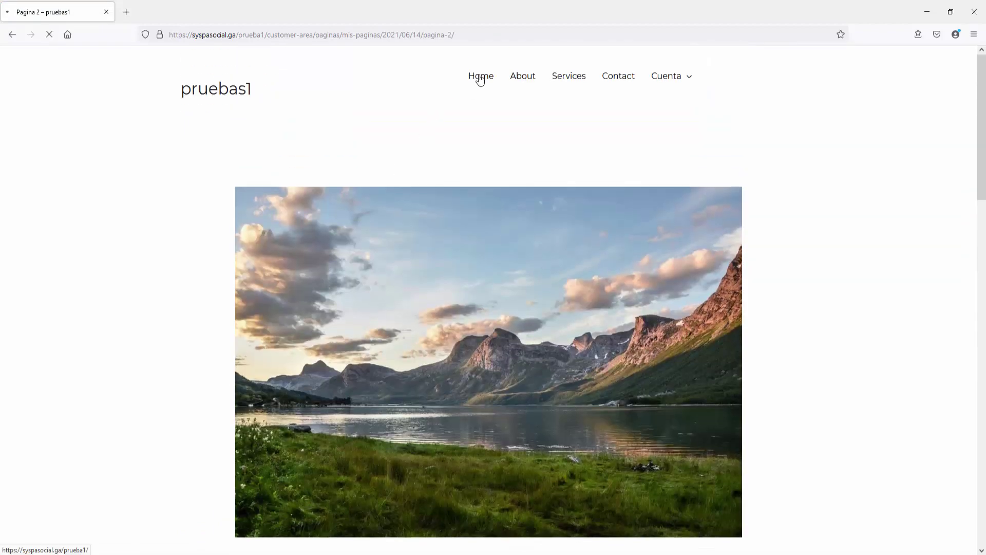